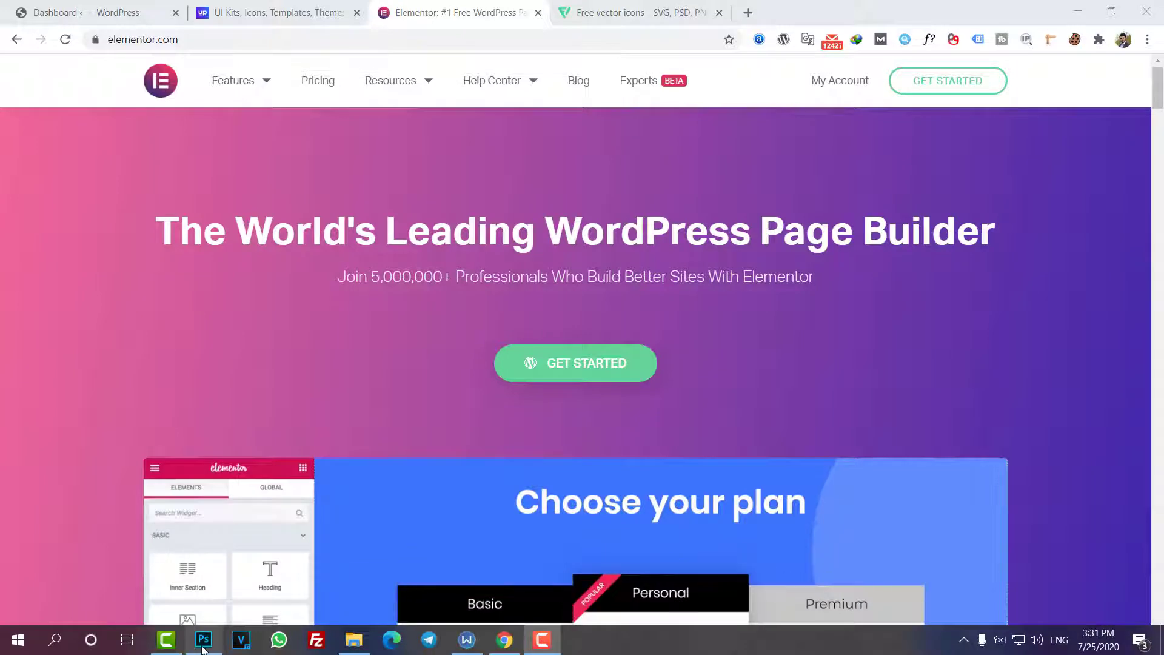
Step: Switch to Photoshop and view the upper part of the Freebie.psd landing page design
{"action": "left_click", "coordinate": [202, 641]}
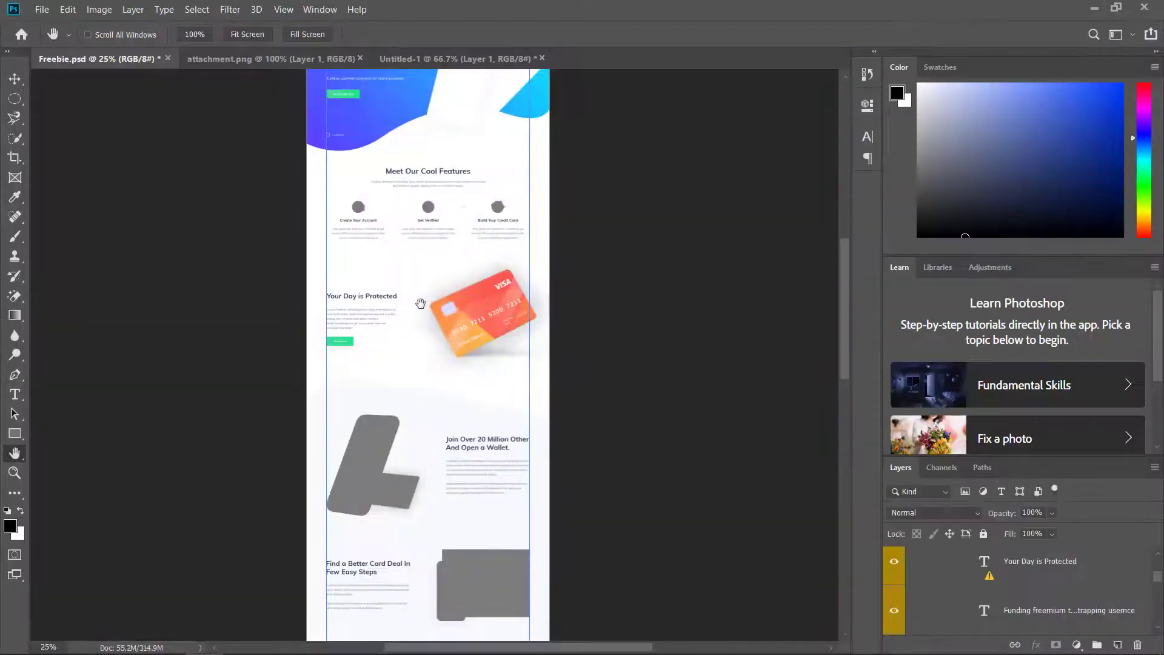
{"action": "left_click_drag", "start_coordinate": [420, 303], "coordinate": [399, 406]}
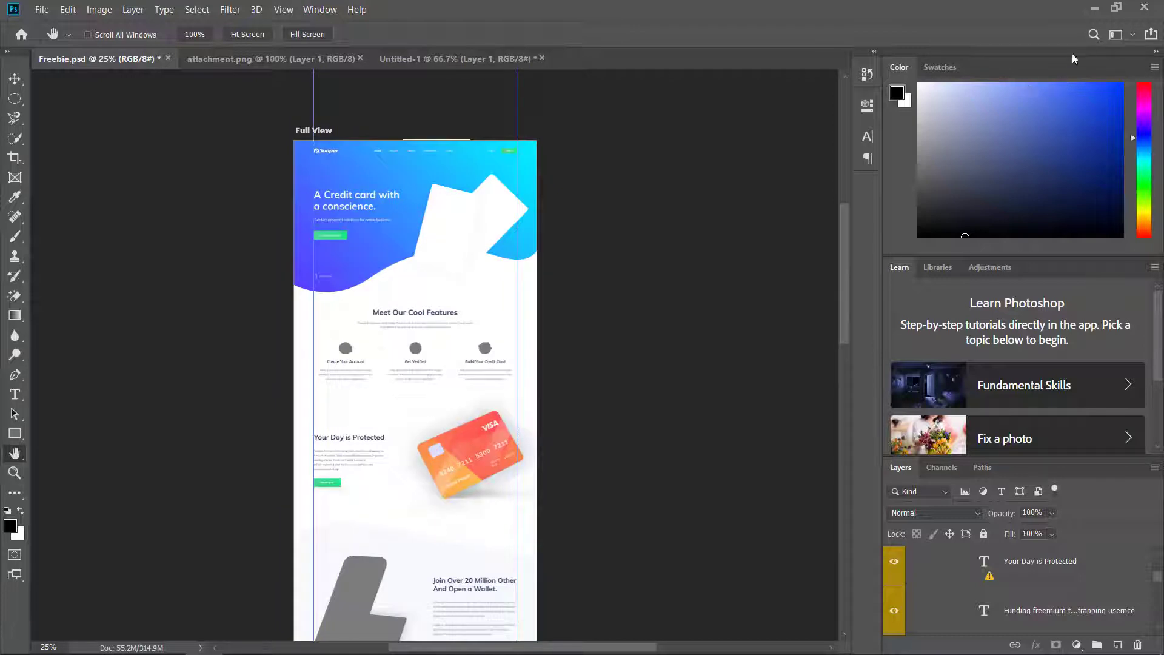
{"action": "left_click", "coordinate": [1094, 8]}
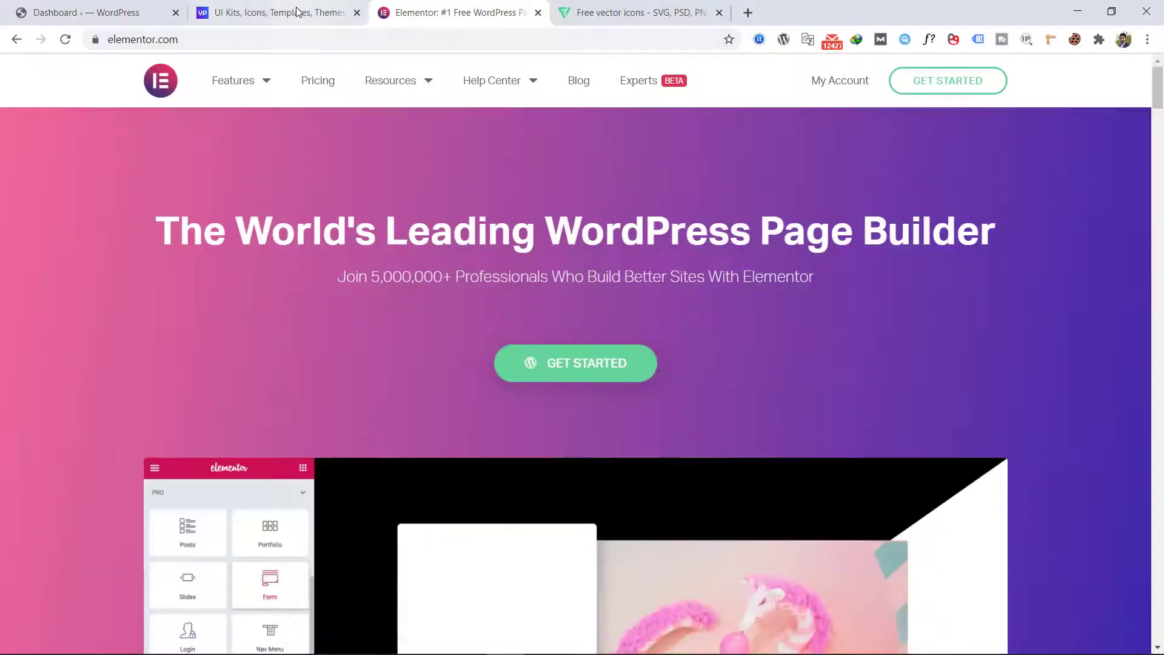
Step: Switch to UpLabs in the browser and search its designs for "landing page"
{"action": "left_click", "coordinate": [285, 12]}
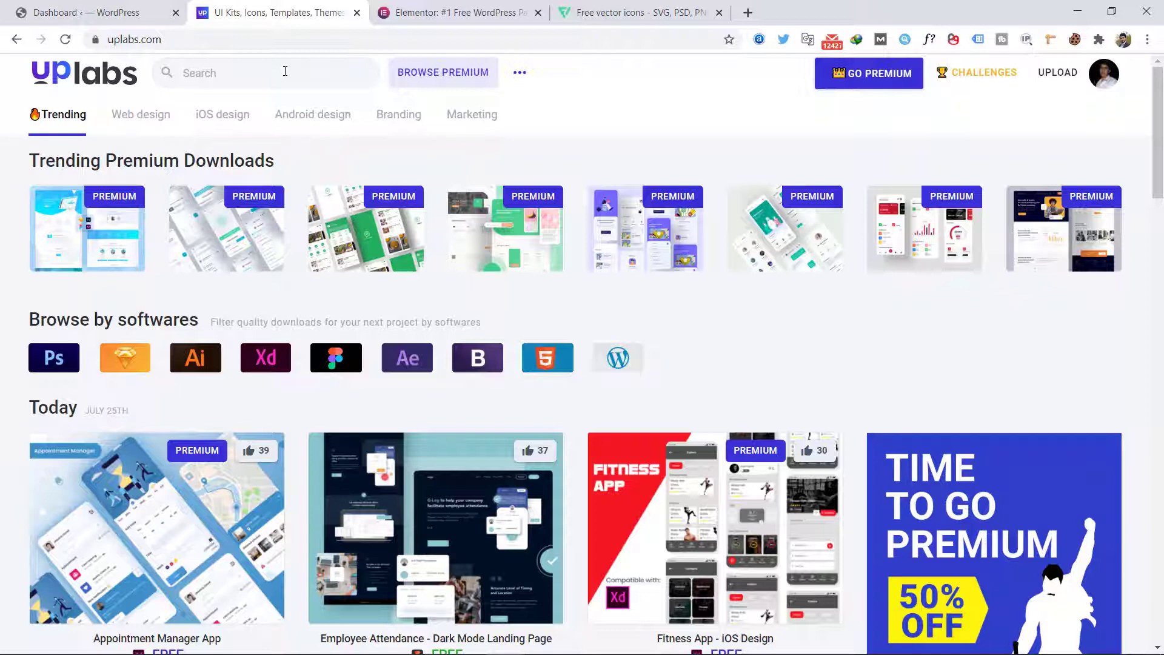
{"action": "left_click", "coordinate": [285, 71]}
{"action": "type", "text": "lan"}
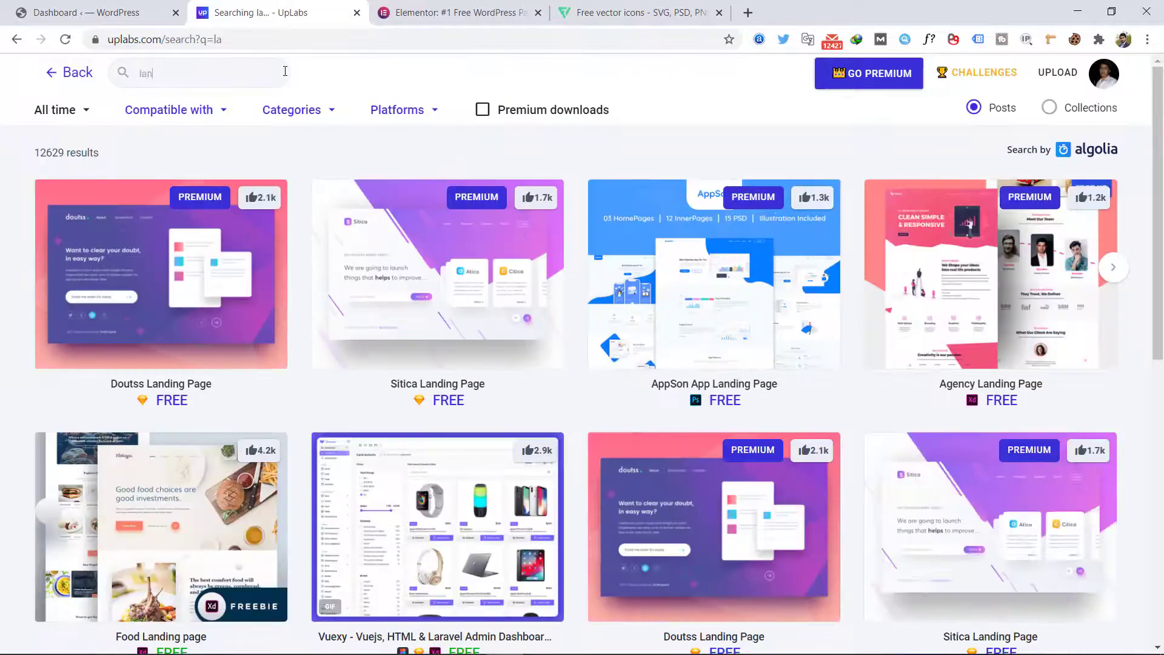
{"action": "type", "text": "ding p"}
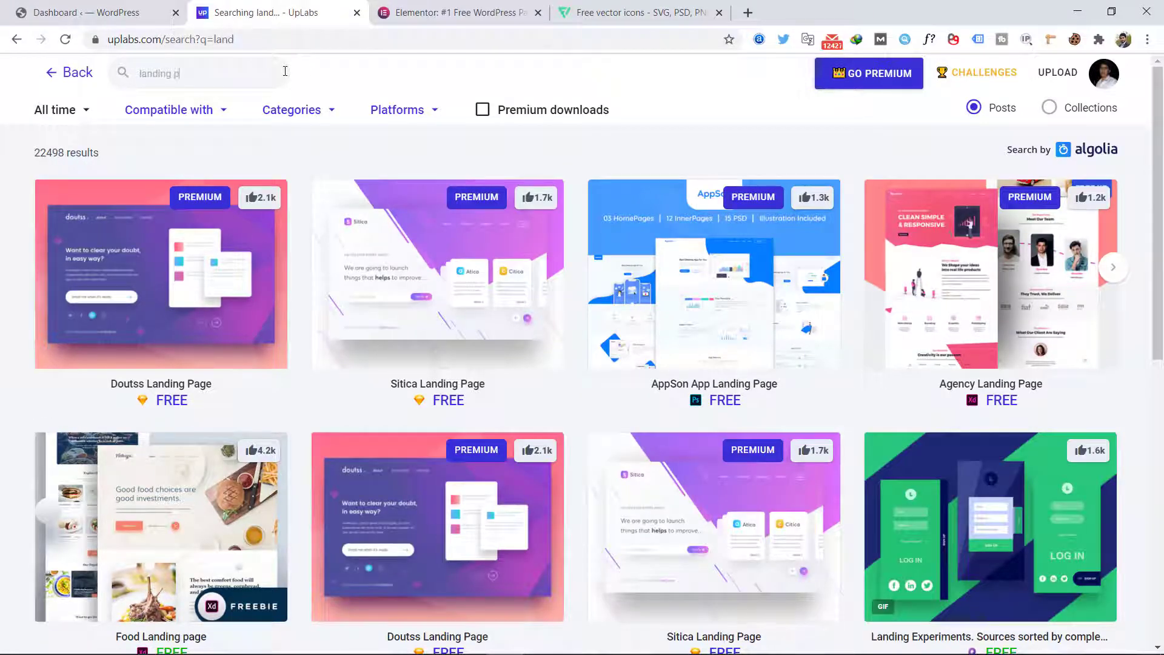
{"action": "type", "text": "age"}
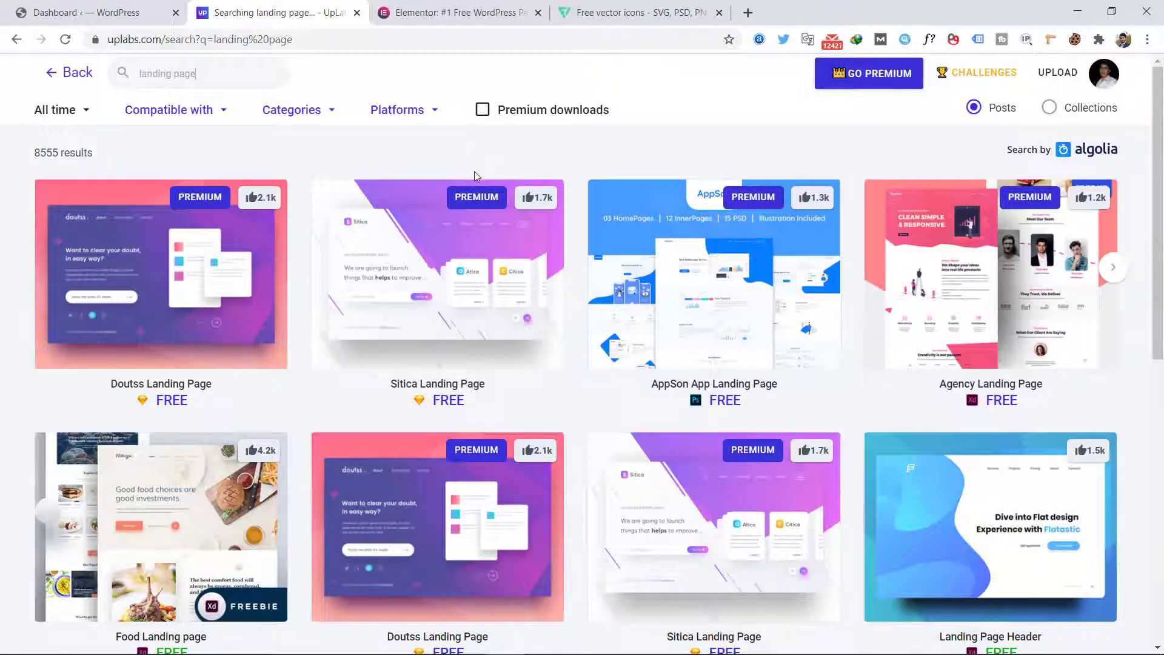
Step: Browse the landing page results, open "Credit card - Landing Page Design v3" and view its second preview image
{"action": "scroll", "coordinate": [474, 176], "scroll_direction": "down", "scroll_amount": 9}
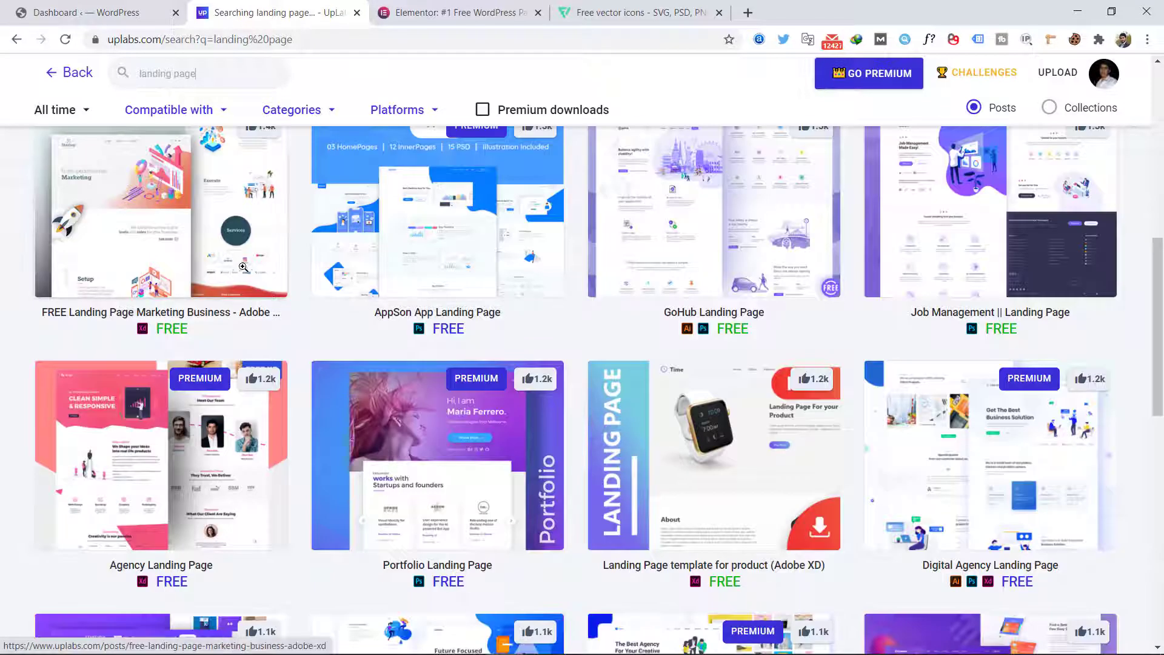
{"action": "scroll", "coordinate": [242, 267], "scroll_direction": "down", "scroll_amount": 13}
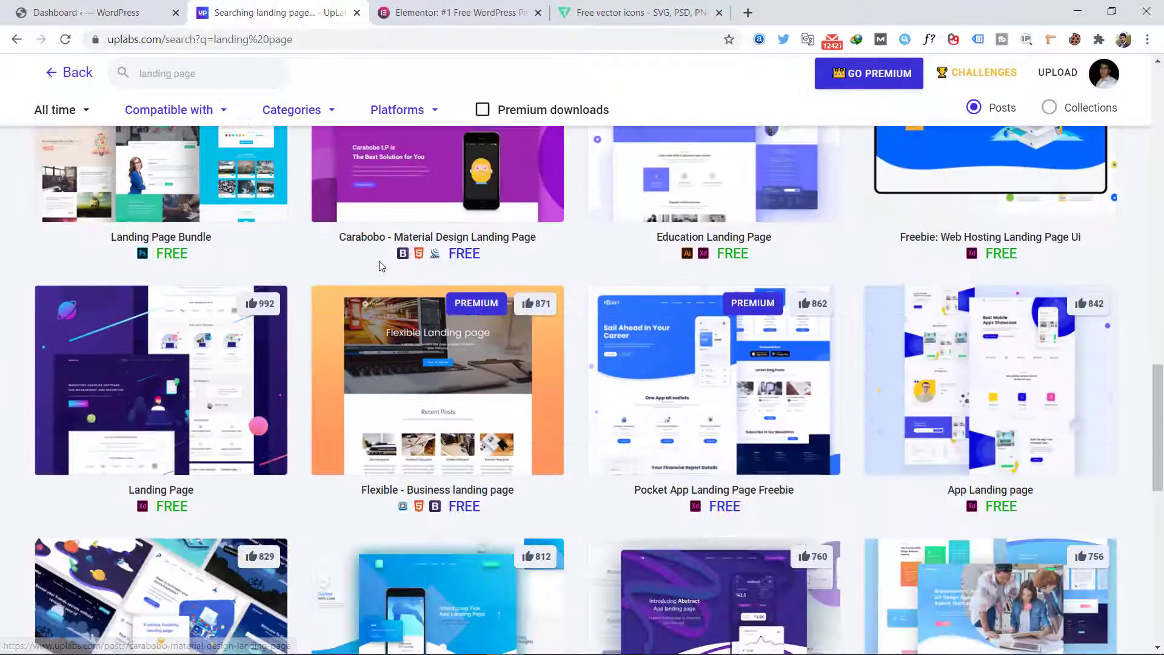
{"action": "scroll", "coordinate": [381, 266], "scroll_direction": "down", "scroll_amount": 6}
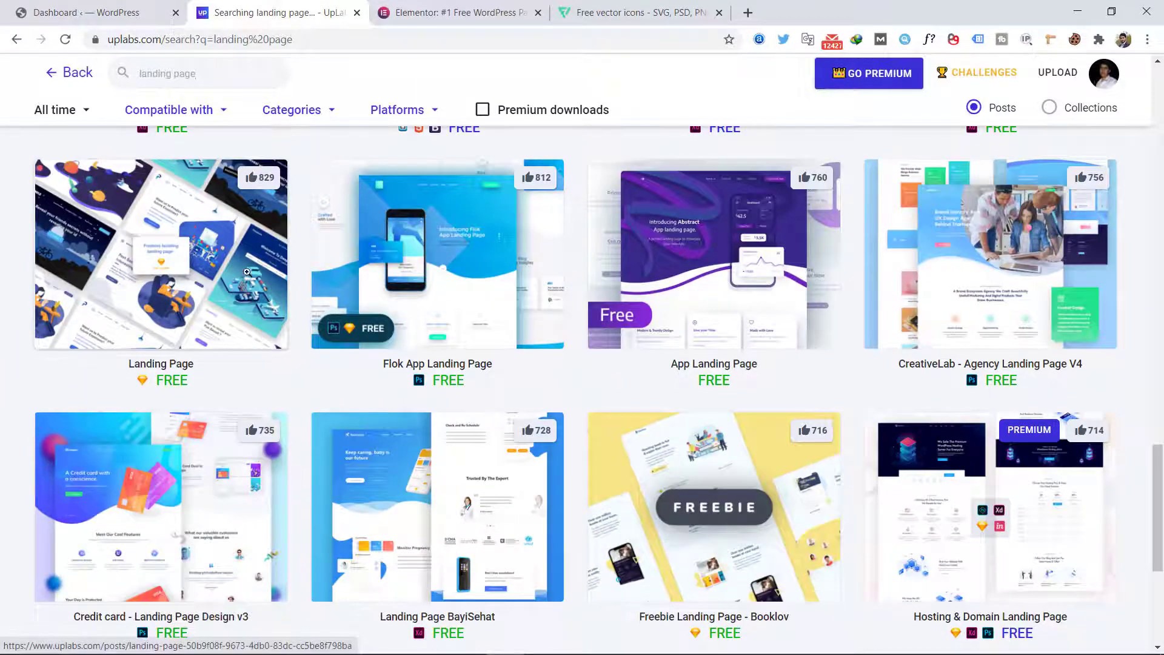
{"action": "scroll", "coordinate": [246, 272], "scroll_direction": "down", "scroll_amount": 5}
{"action": "scroll", "coordinate": [345, 371], "scroll_direction": "up", "scroll_amount": 3}
{"action": "scroll", "coordinate": [984, 442], "scroll_direction": "up", "scroll_amount": 5}
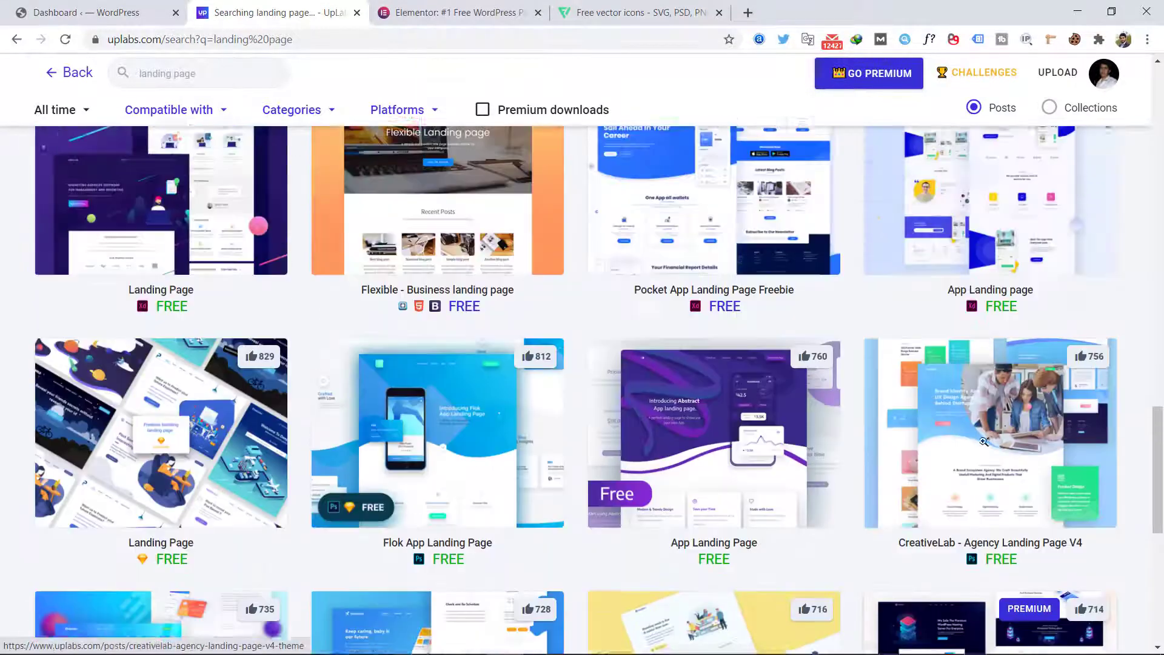
{"action": "scroll", "coordinate": [983, 441], "scroll_direction": "down", "scroll_amount": 4}
{"action": "left_click", "coordinate": [159, 450]}
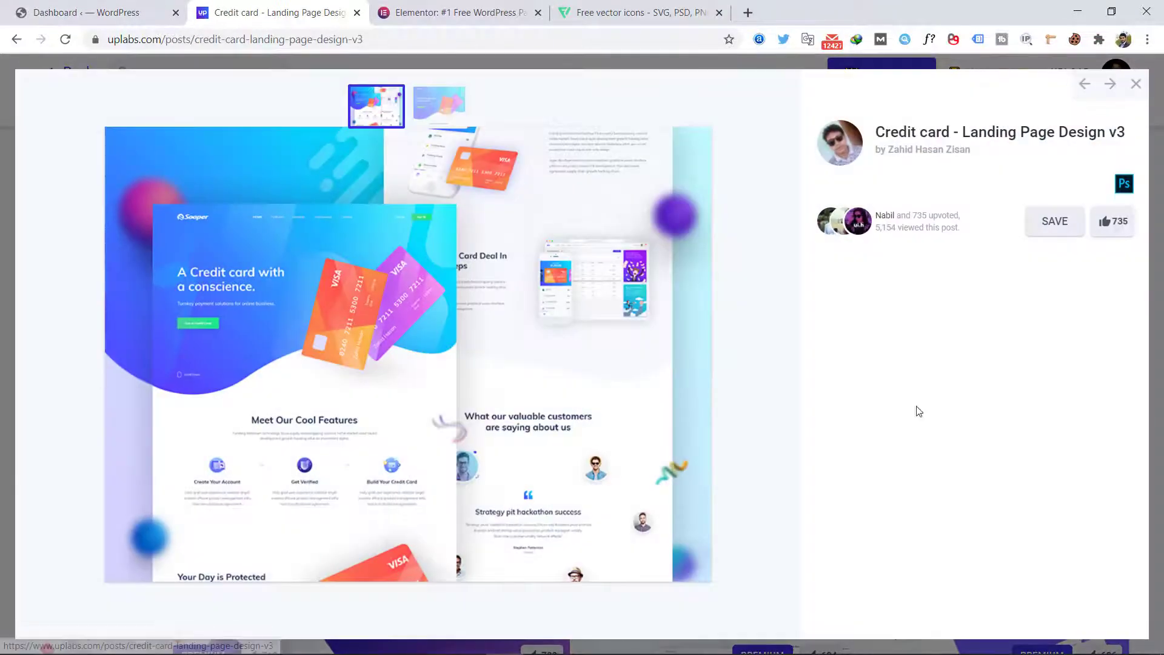
{"action": "left_click", "coordinate": [436, 121]}
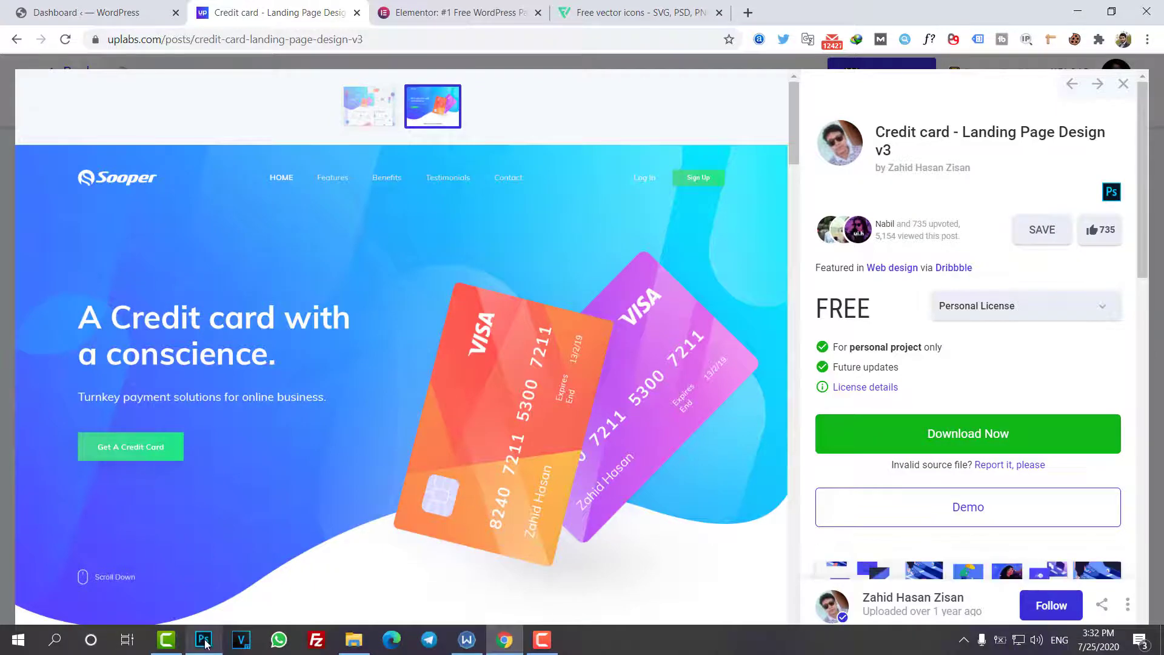
Step: Switch to Photoshop and examine the Freebie.psd layout from the hero section down to the customer testimonials
{"action": "left_click", "coordinate": [203, 639]}
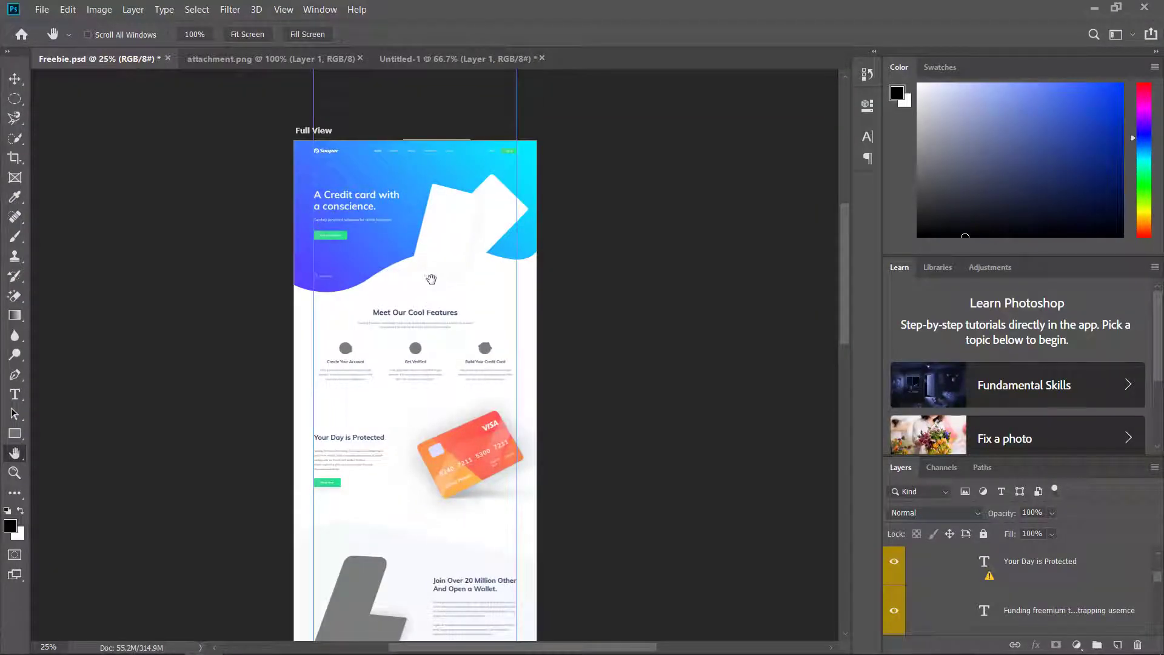
{"action": "left_click_drag", "start_coordinate": [431, 279], "coordinate": [431, 286]}
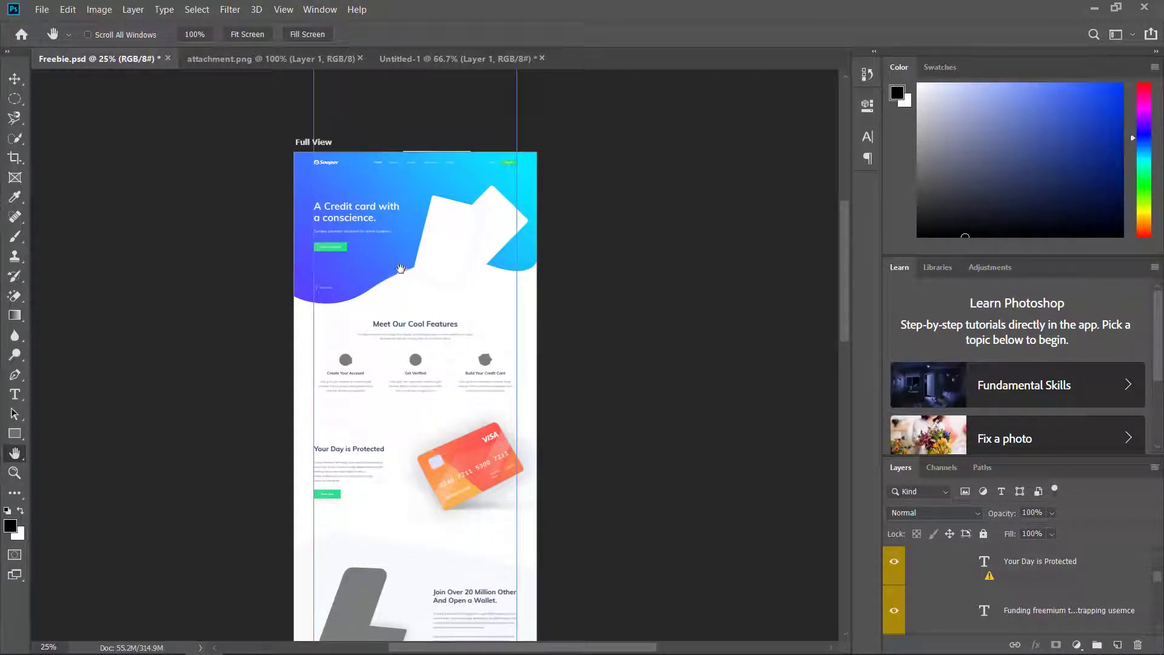
{"action": "scroll", "coordinate": [391, 349], "scroll_direction": "down", "scroll_amount": 2}
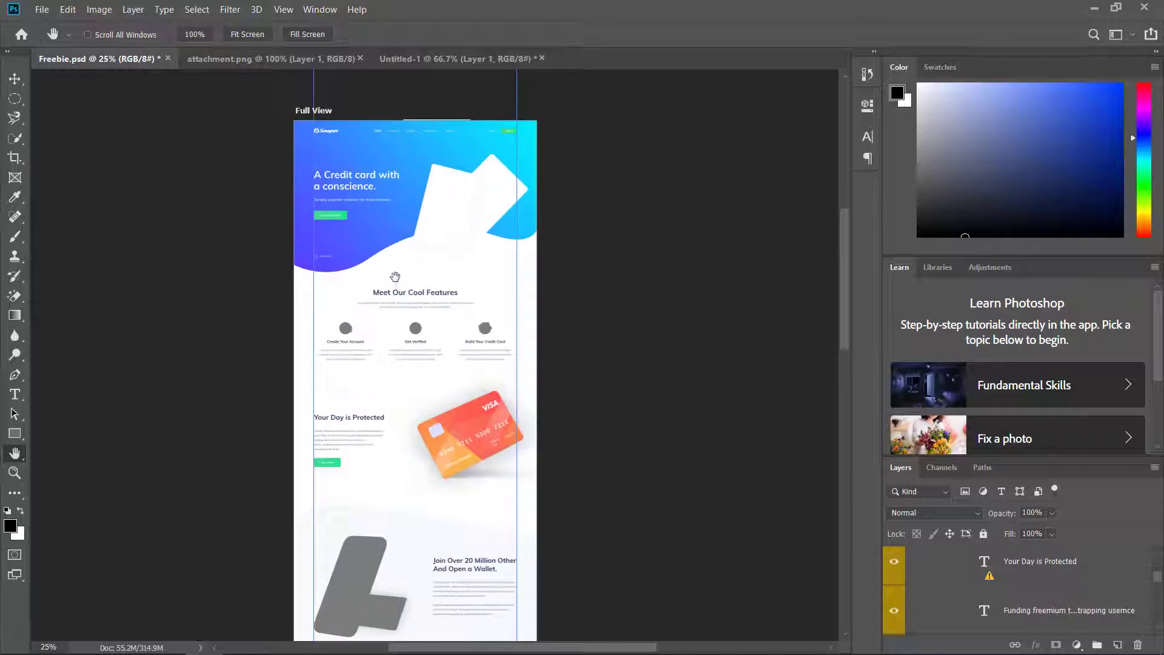
{"action": "scroll", "coordinate": [389, 290], "scroll_direction": "down", "scroll_amount": 1}
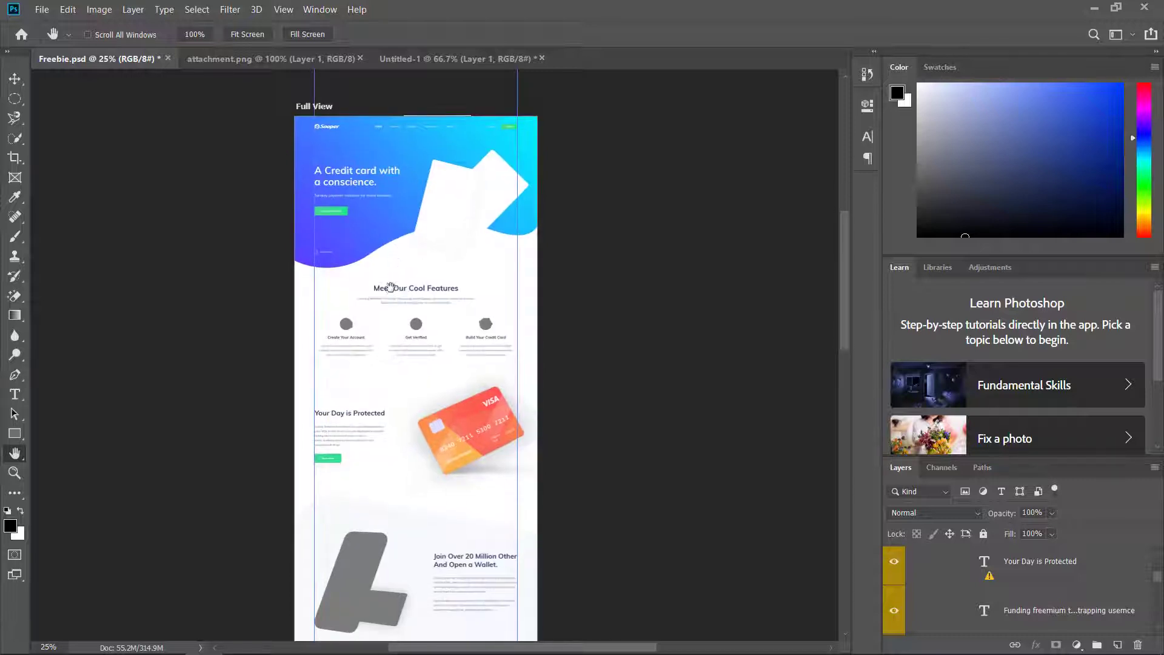
{"action": "scroll", "coordinate": [390, 287], "scroll_direction": "down", "scroll_amount": 8}
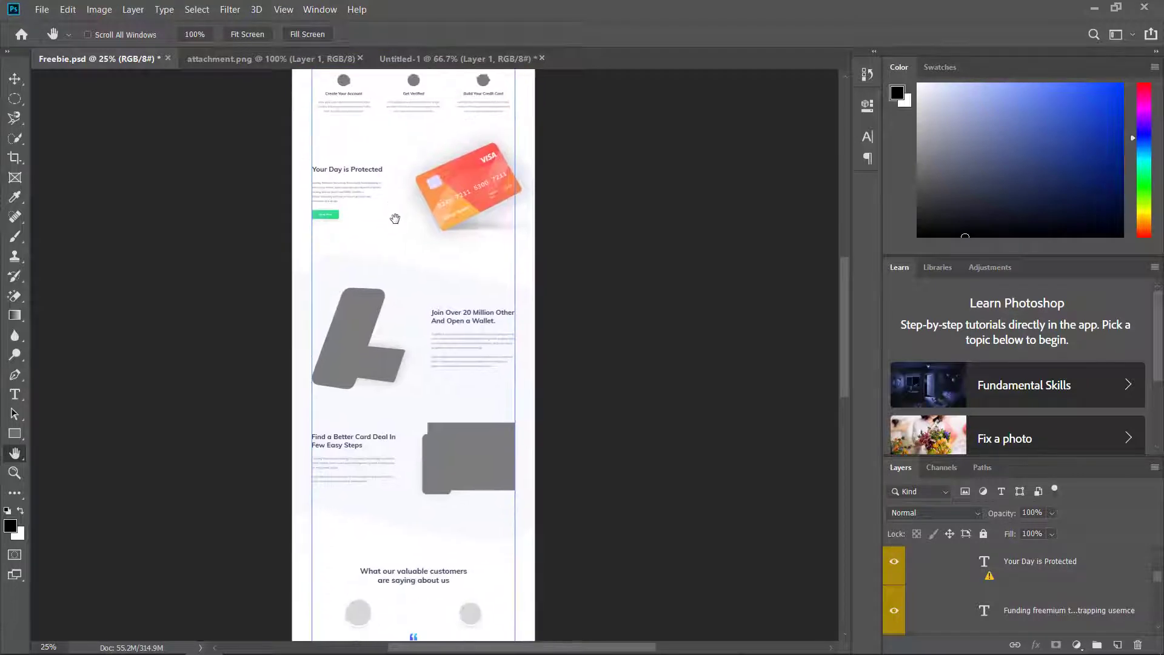
{"action": "scroll", "coordinate": [393, 276], "scroll_direction": "down", "scroll_amount": 3}
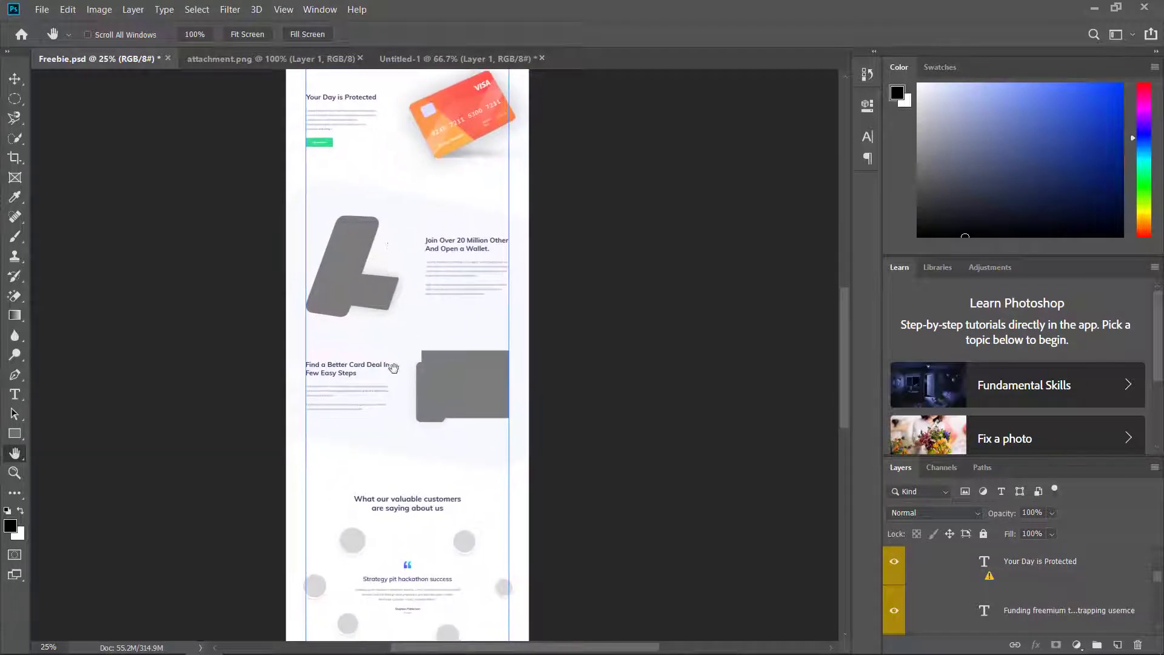
{"action": "left_click_drag", "start_coordinate": [394, 368], "coordinate": [395, 355]}
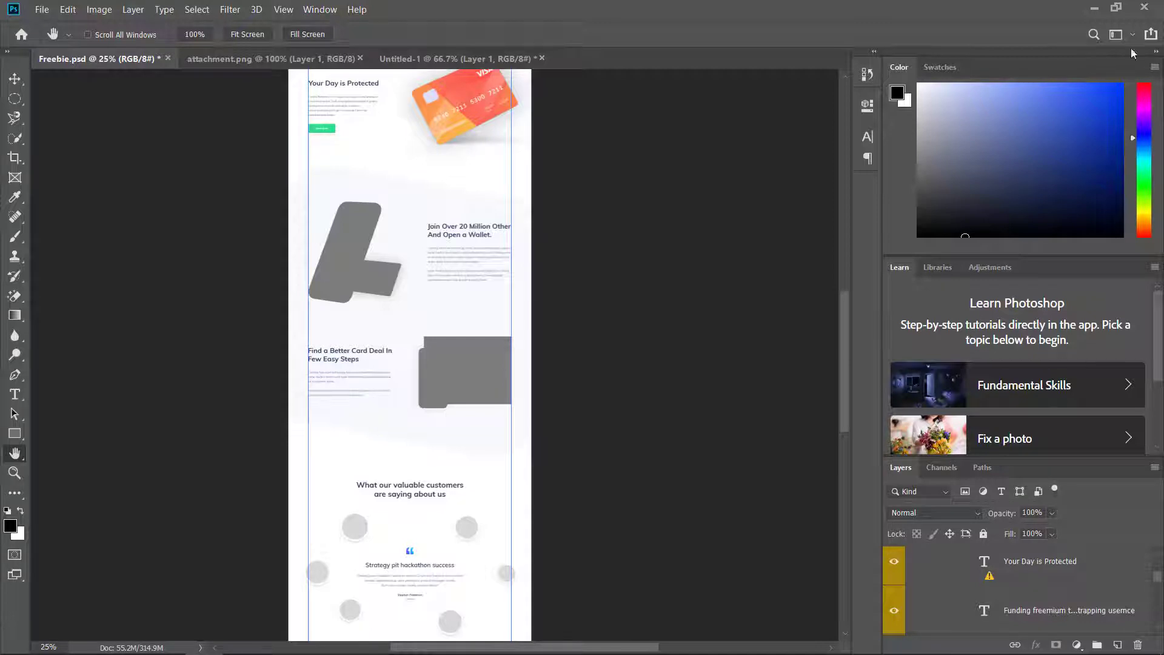
{"action": "left_click", "coordinate": [1094, 8]}
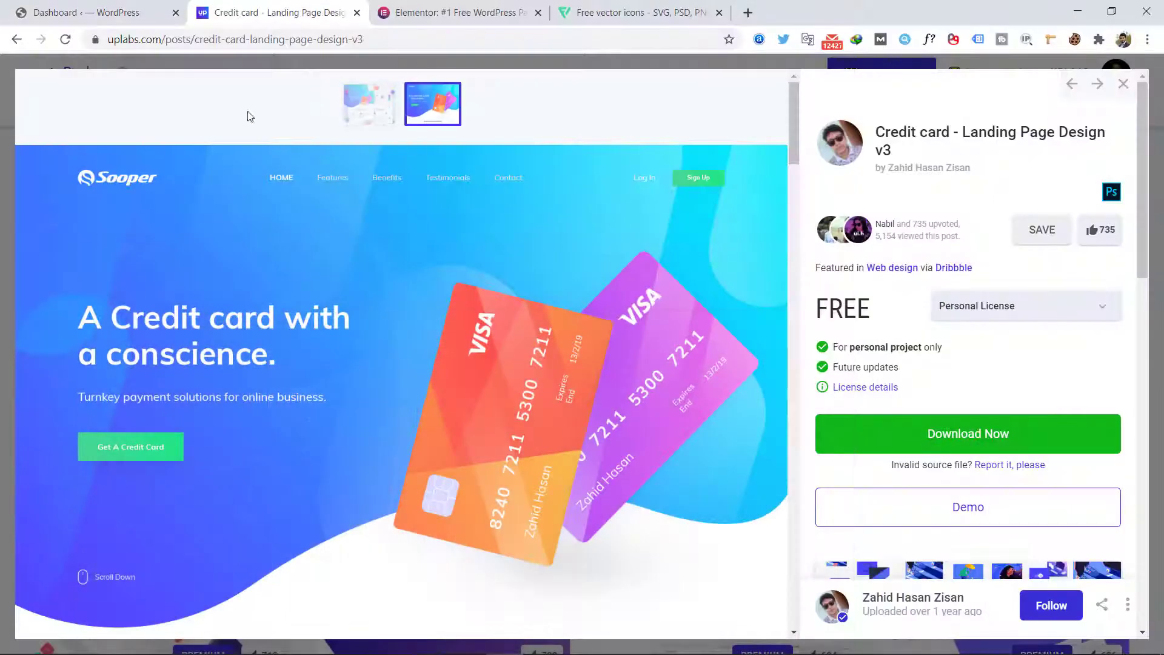
Step: From the WordPress dashboard, open the digekto.com site in a new browser tab, view its home page and return to the dashboard
{"action": "left_click", "coordinate": [117, 13]}
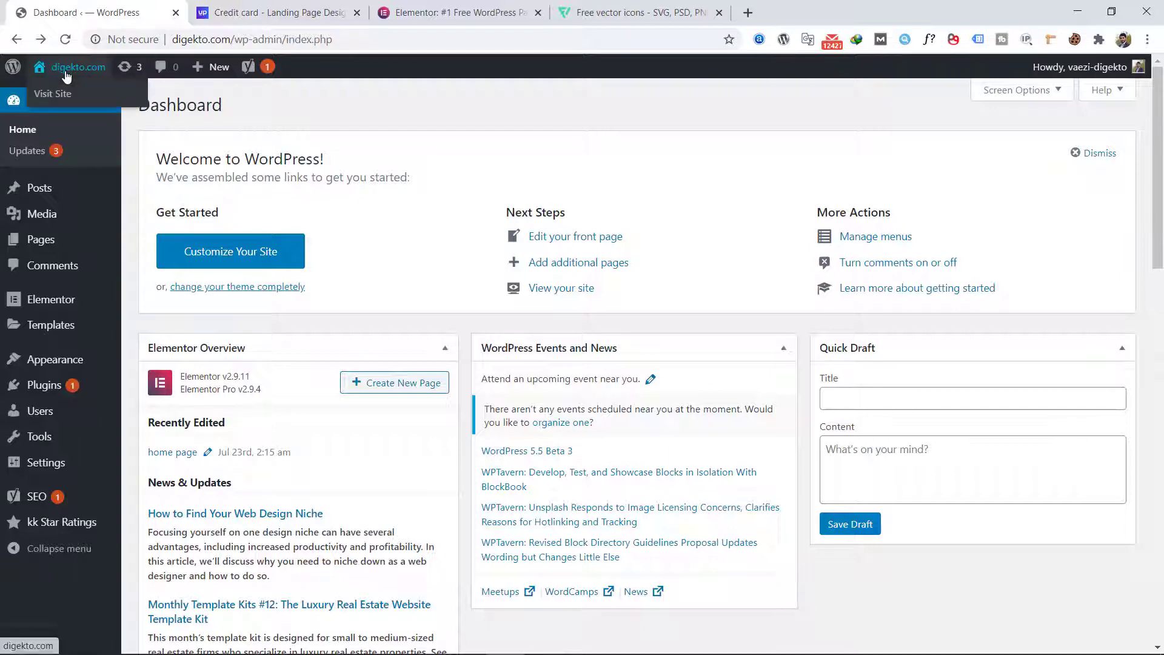
{"action": "right_click", "coordinate": [75, 94]}
{"action": "left_click", "coordinate": [101, 105]}
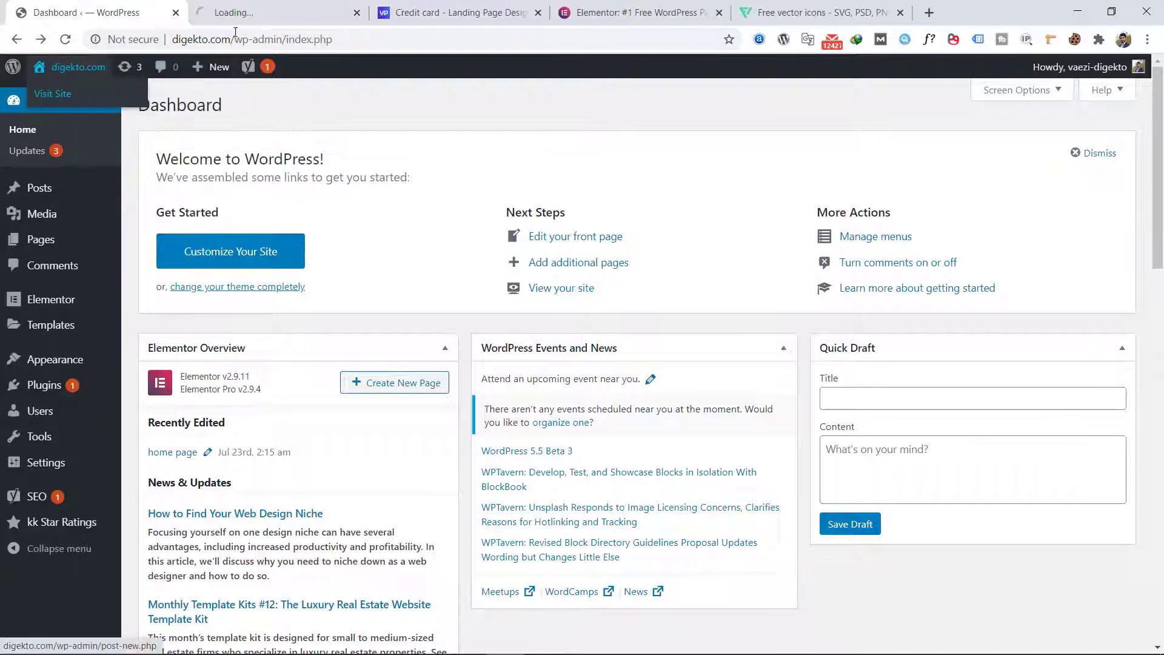
{"action": "left_click", "coordinate": [232, 18]}
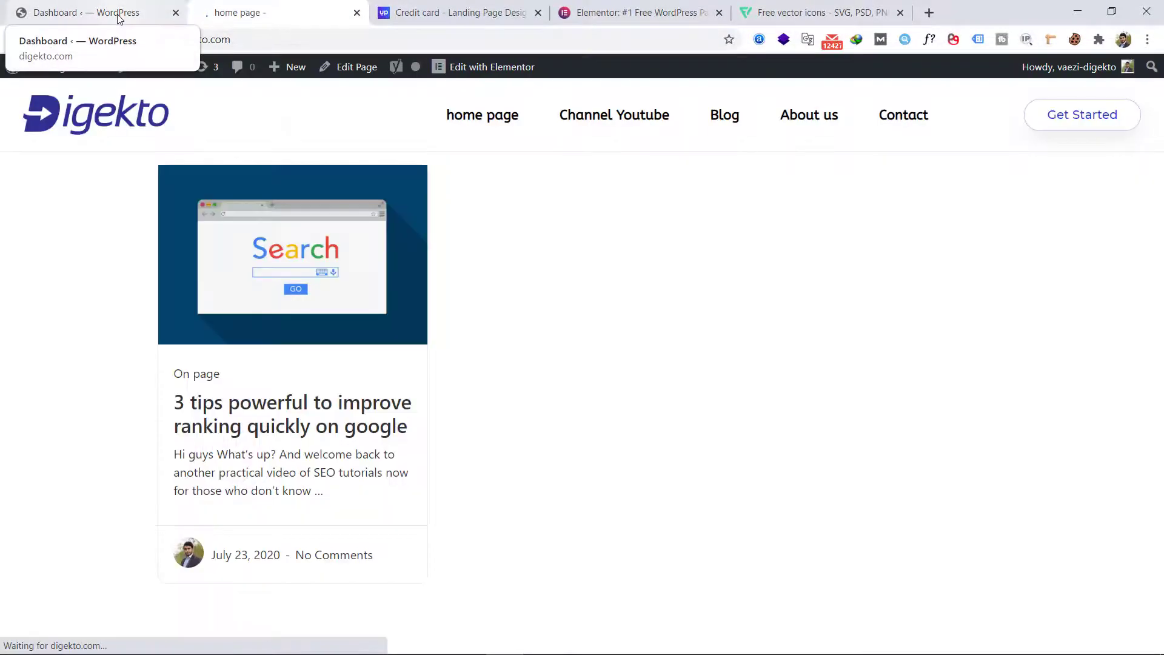
{"action": "left_click", "coordinate": [128, 17]}
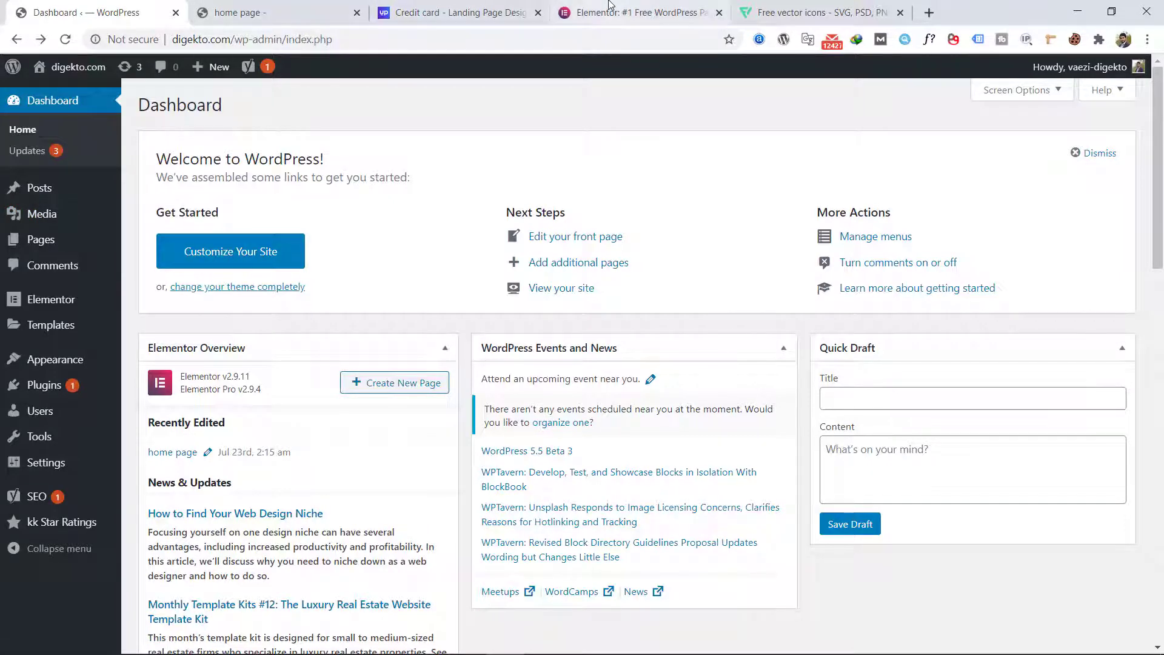
{"action": "left_click", "coordinate": [636, 12]}
{"action": "left_click", "coordinate": [124, 6]}
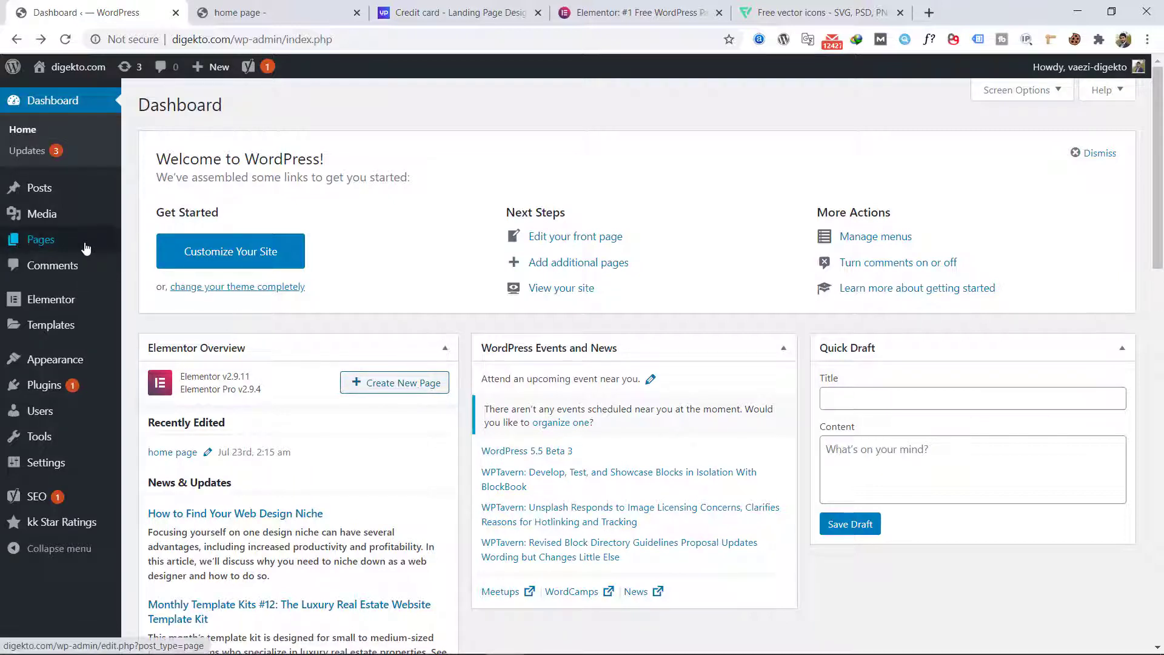
Step: Add a new WordPress page and title it "back friday"
{"action": "mouse_move", "coordinate": [86, 248]}
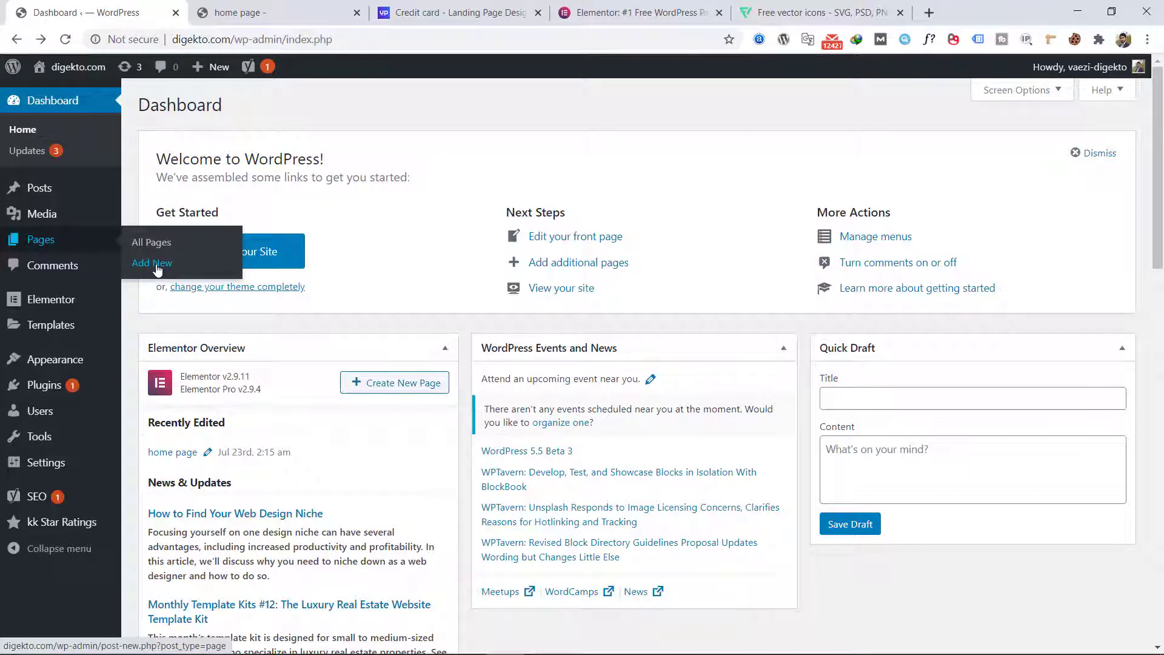
{"action": "left_click", "coordinate": [157, 263]}
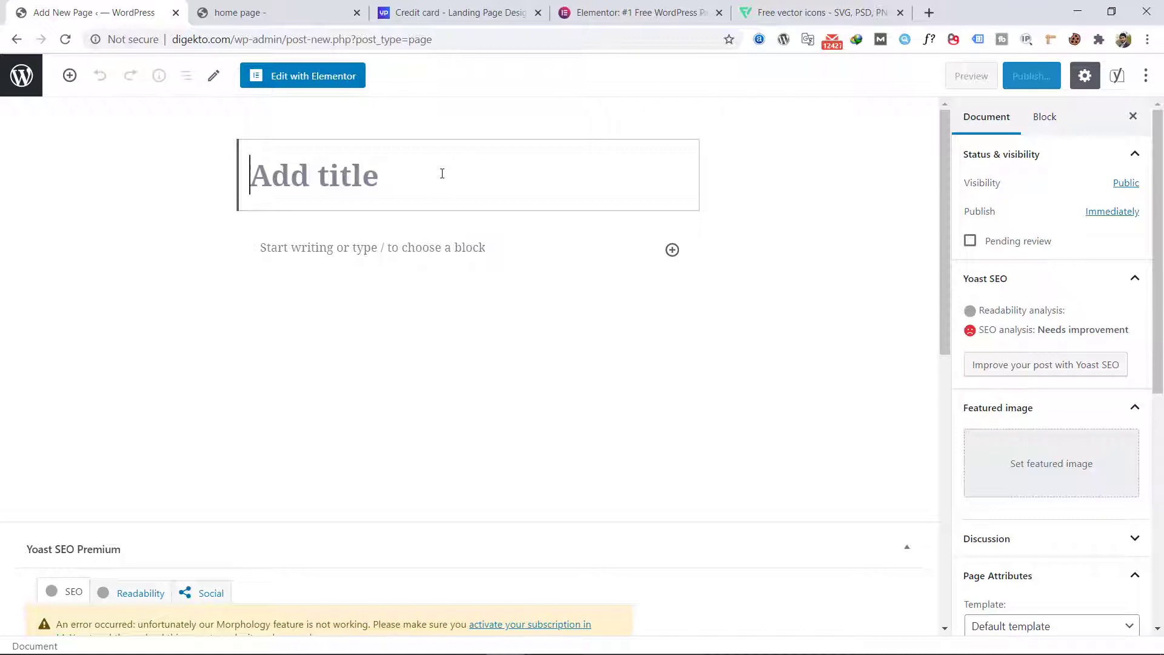
{"action": "type", "text": "b"}
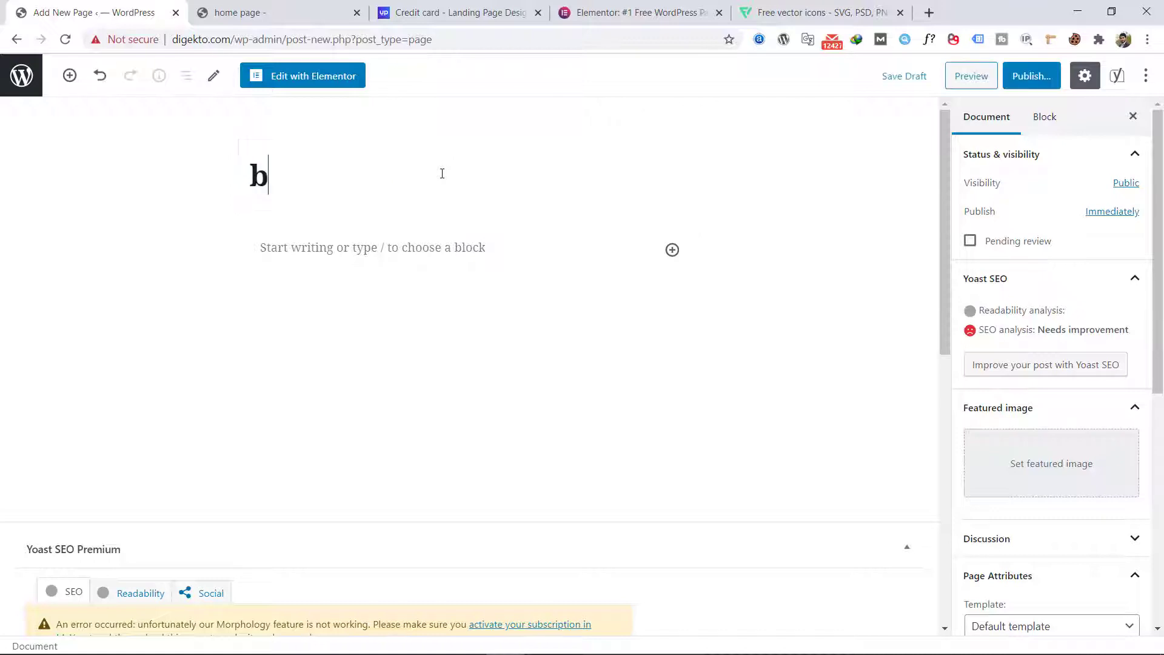
{"action": "type", "text": "ack "}
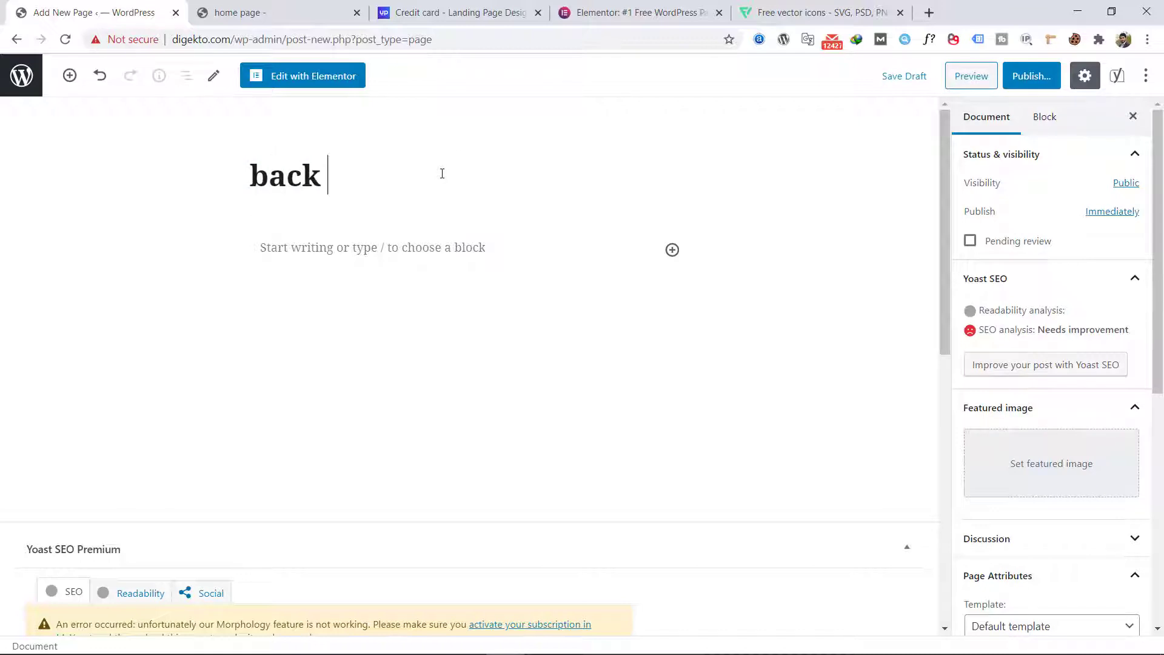
{"action": "type", "text": "friday"}
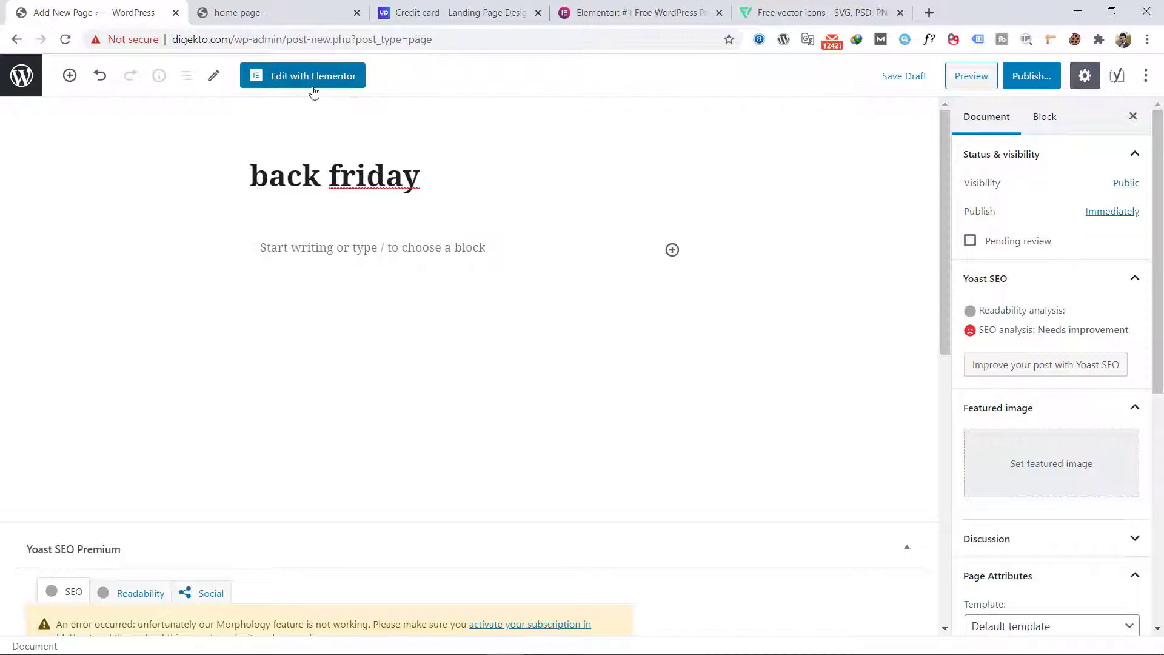
Step: Set the page's template to Elementor Full Width in its page attributes
{"action": "scroll", "coordinate": [1025, 299], "scroll_direction": "down", "scroll_amount": 4}
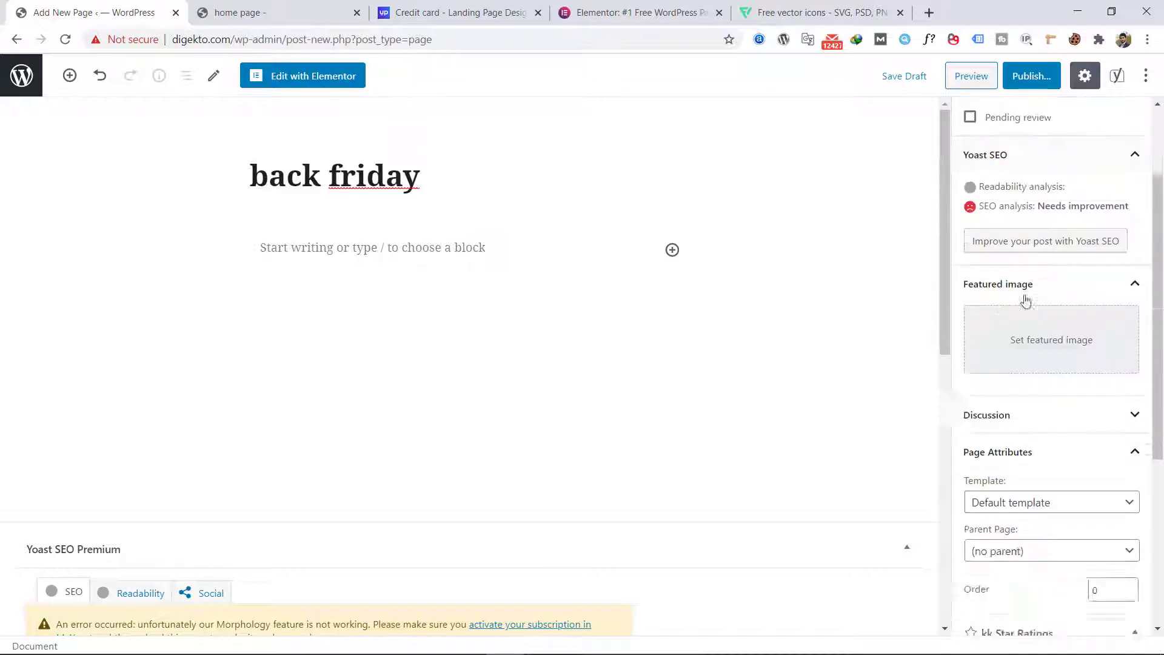
{"action": "left_click", "coordinate": [1026, 400]}
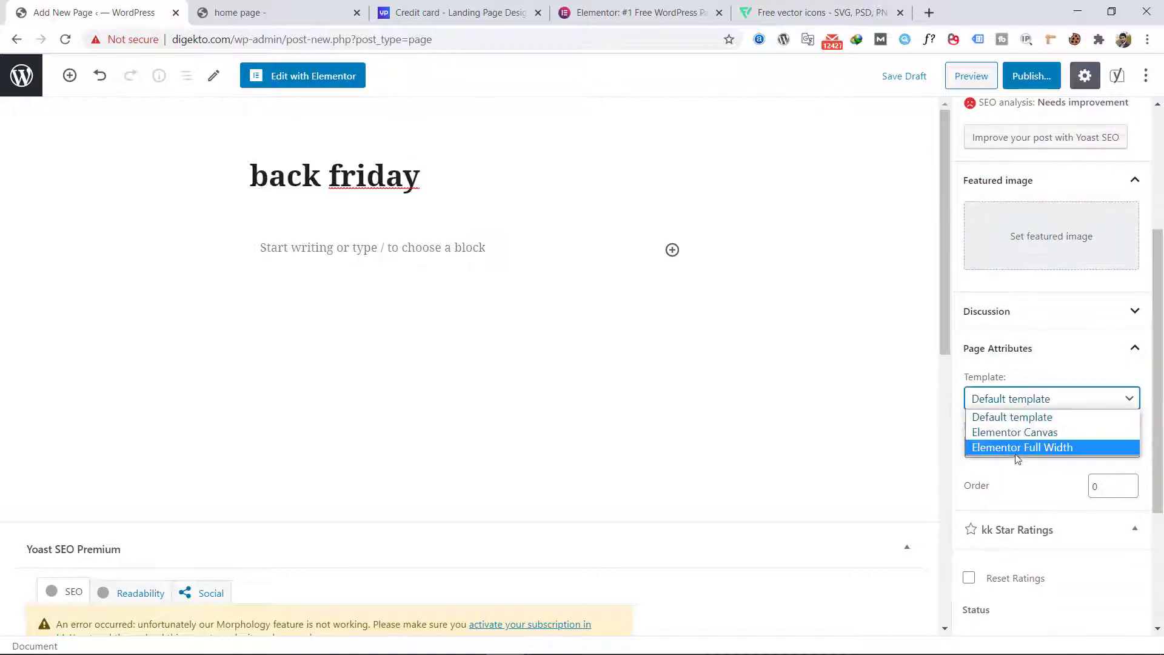
{"action": "left_click", "coordinate": [1017, 449]}
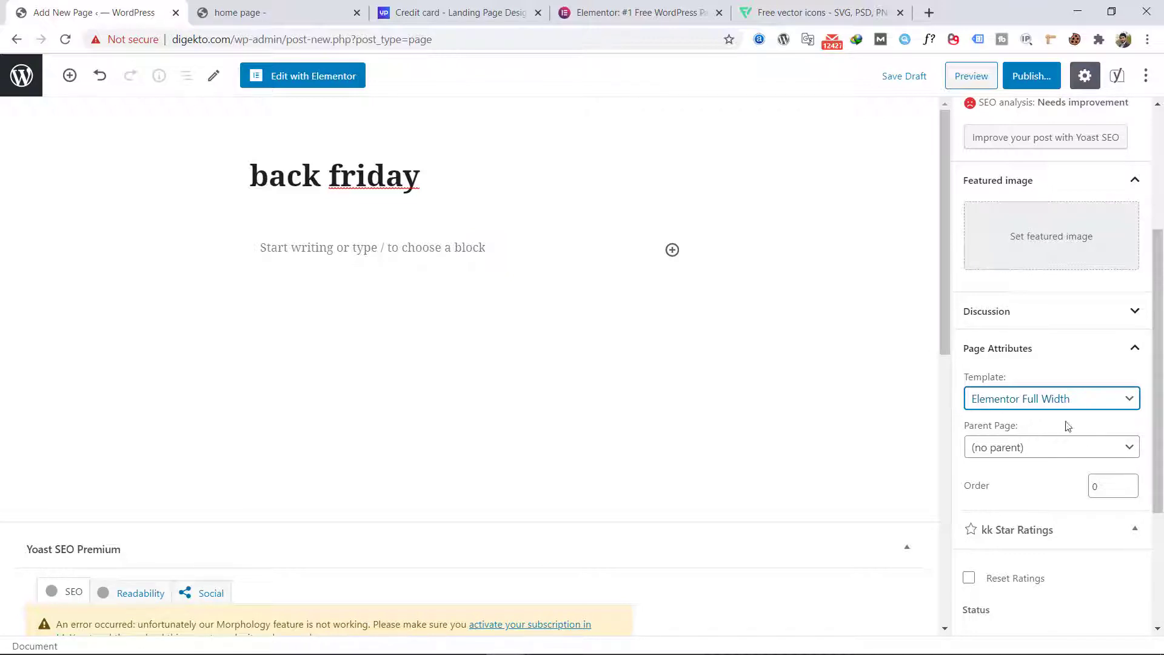
Step: Publish the page and open it for editing with Elementor
{"action": "left_click", "coordinate": [1038, 85]}
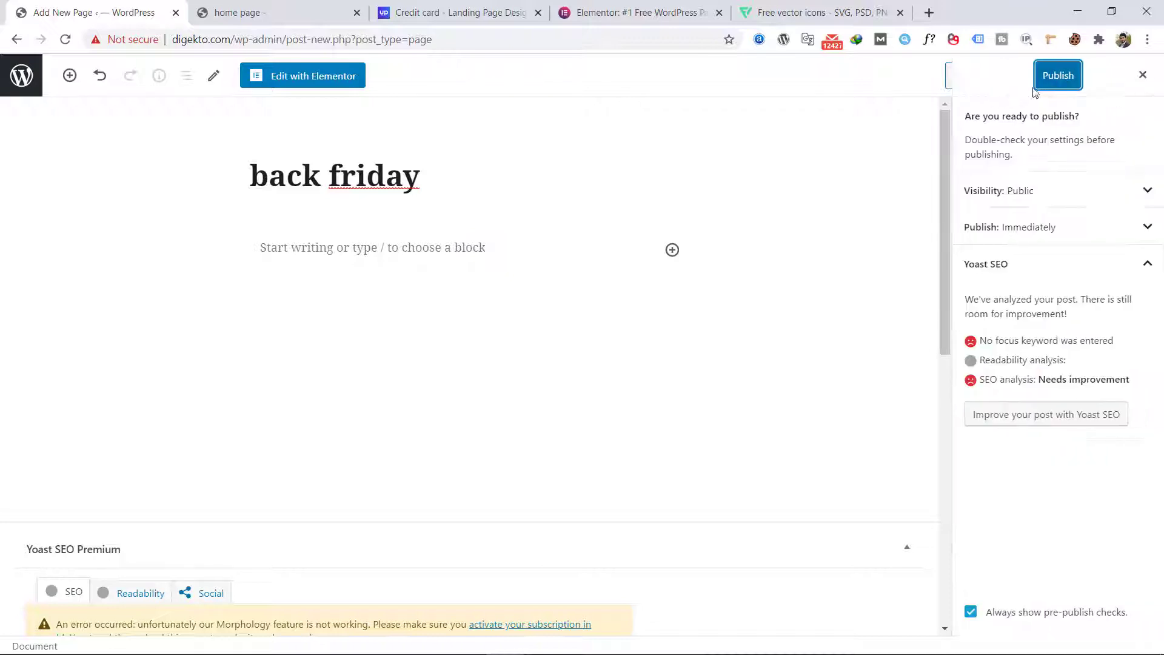
{"action": "left_click", "coordinate": [1055, 83]}
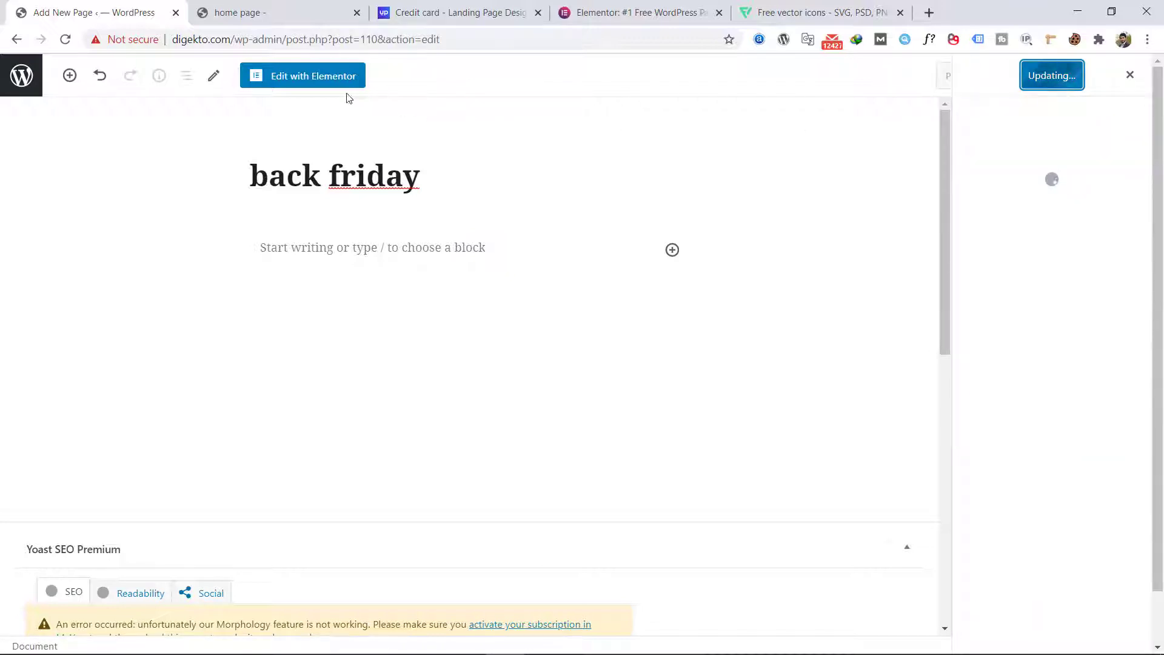
{"action": "left_click", "coordinate": [332, 76]}
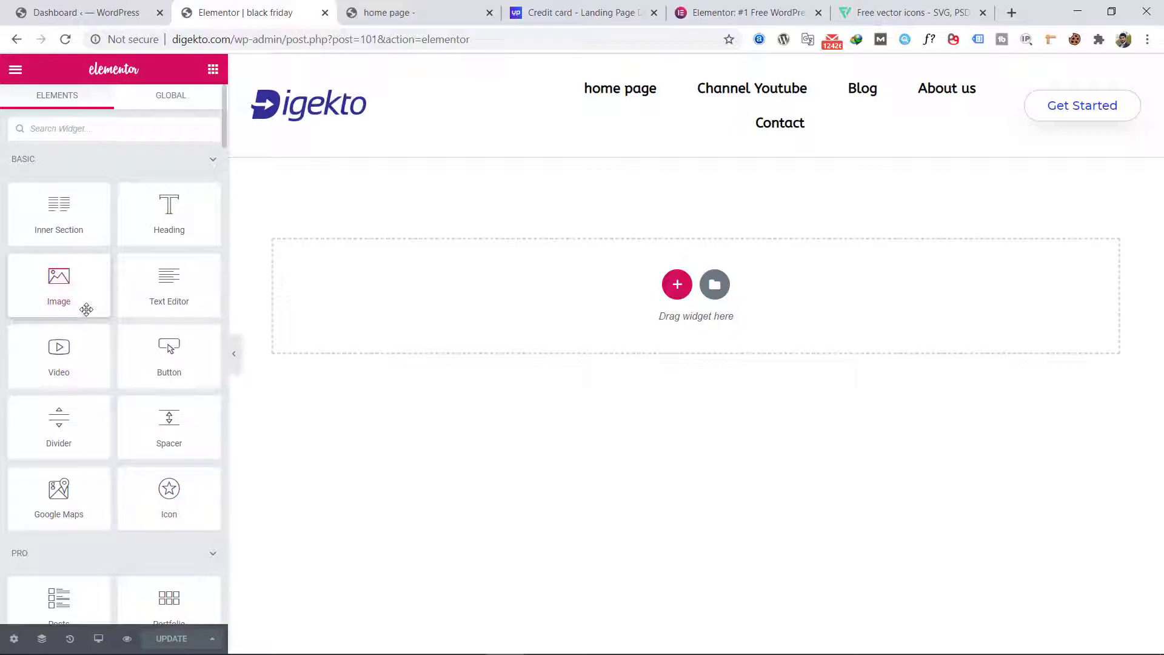
Step: Look through the full list of available Elementor widgets, from Basic and Pro down to the PowerPack ones
{"action": "scroll", "coordinate": [92, 491], "scroll_direction": "down", "scroll_amount": 5}
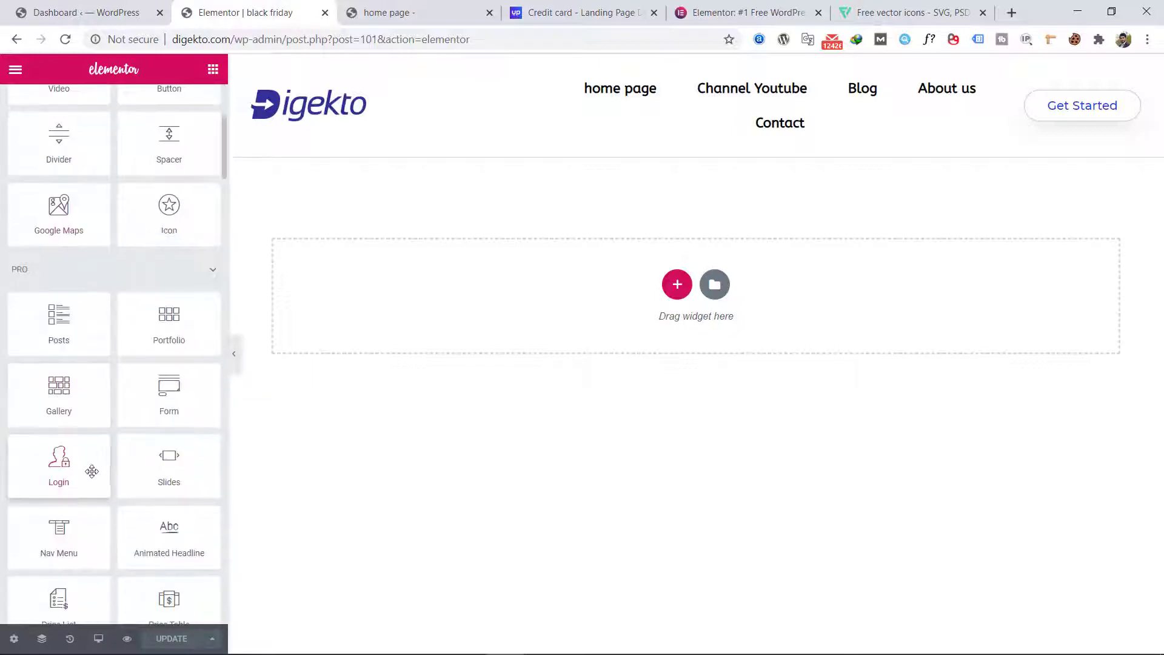
{"action": "scroll", "coordinate": [88, 442], "scroll_direction": "up", "scroll_amount": 5}
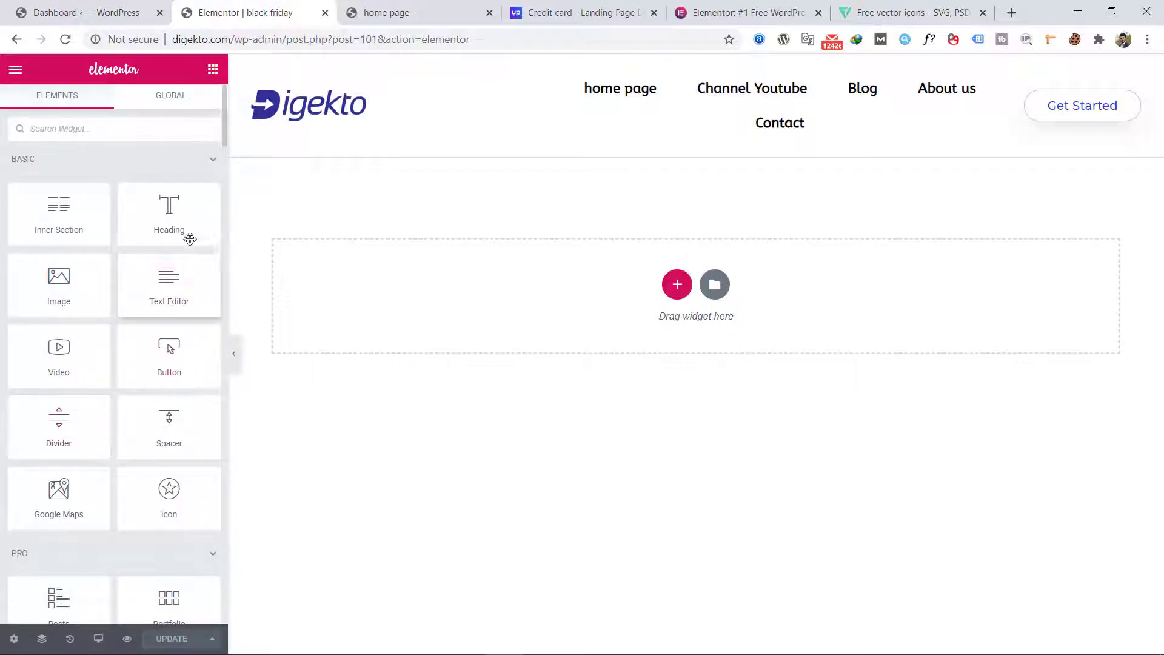
{"action": "left_click_drag", "start_coordinate": [223, 126], "coordinate": [186, 428]}
{"action": "scroll", "coordinate": [200, 521], "scroll_direction": "down", "scroll_amount": 20}
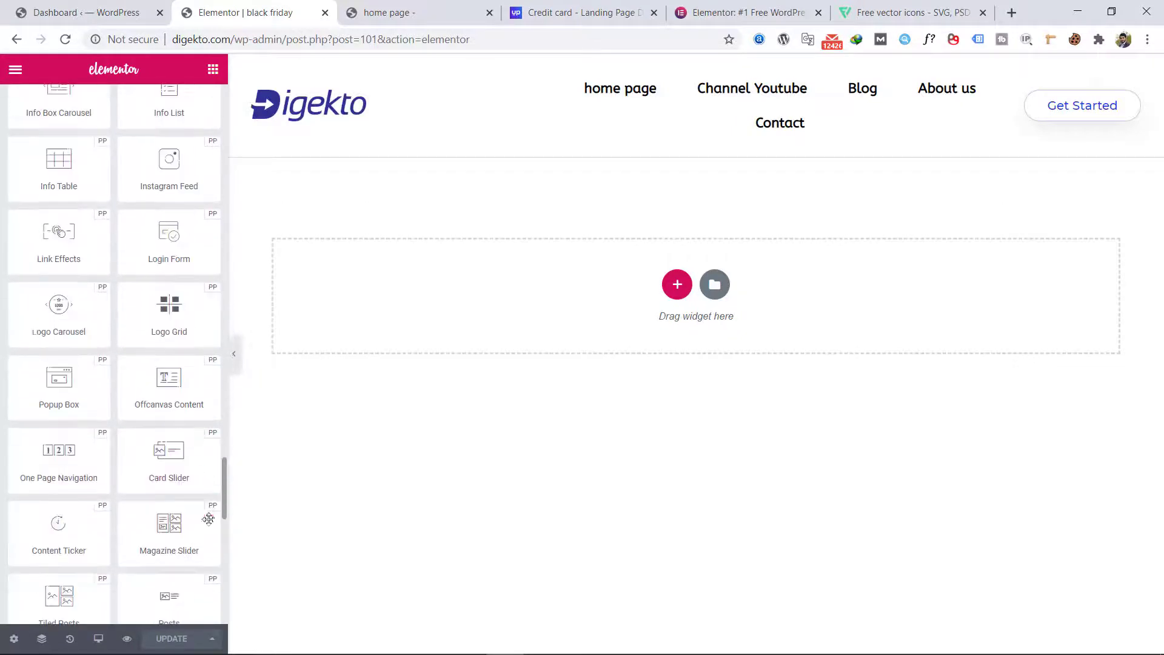
{"action": "scroll", "coordinate": [203, 599], "scroll_direction": "down", "scroll_amount": 1}
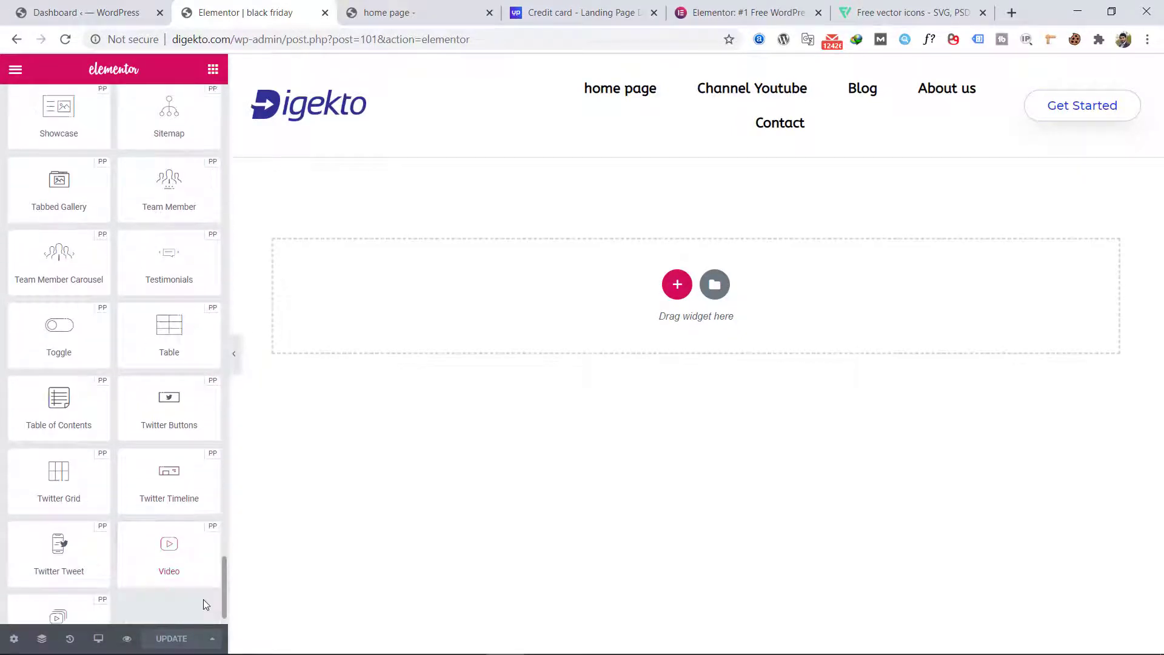
{"action": "scroll", "coordinate": [204, 576], "scroll_direction": "up", "scroll_amount": 5}
{"action": "left_click_drag", "start_coordinate": [223, 549], "coordinate": [223, 150]}
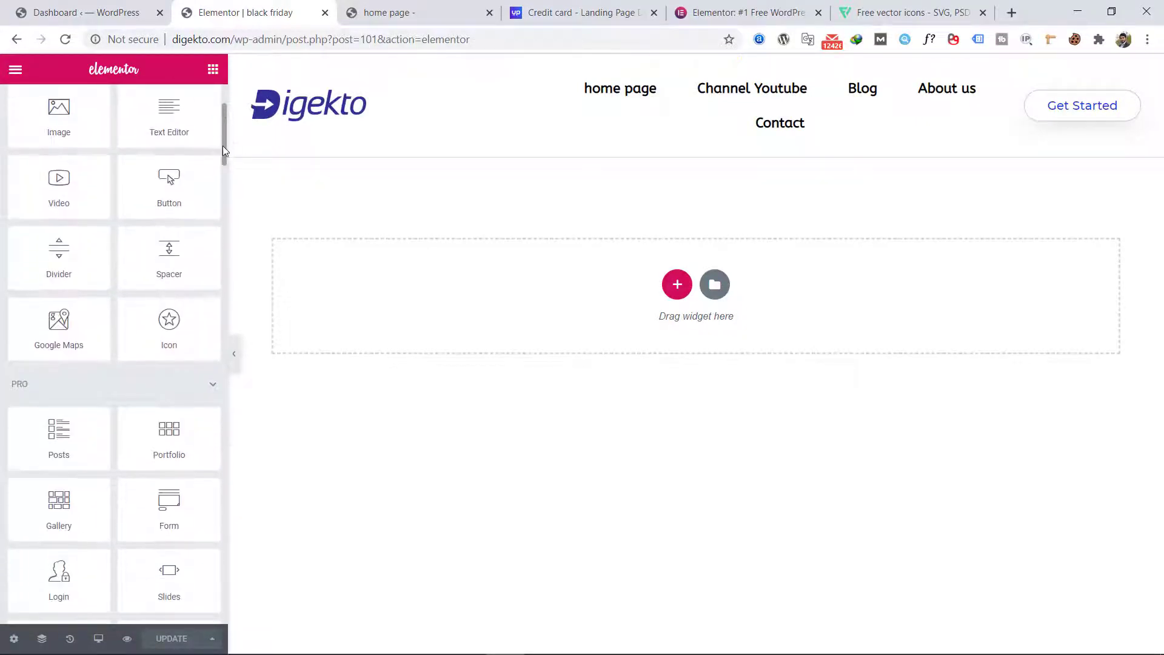
{"action": "scroll", "coordinate": [194, 185], "scroll_direction": "up", "scroll_amount": 3}
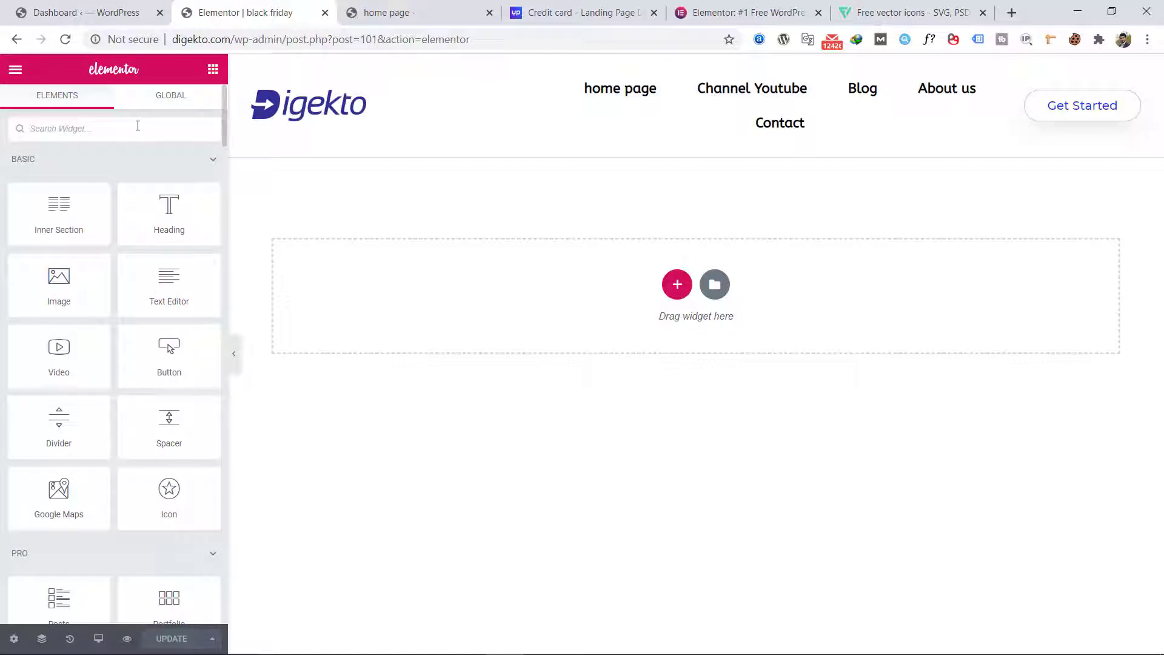
Step: Search the widgets for "tab" and clear the search again
{"action": "type", "text": "tab"}
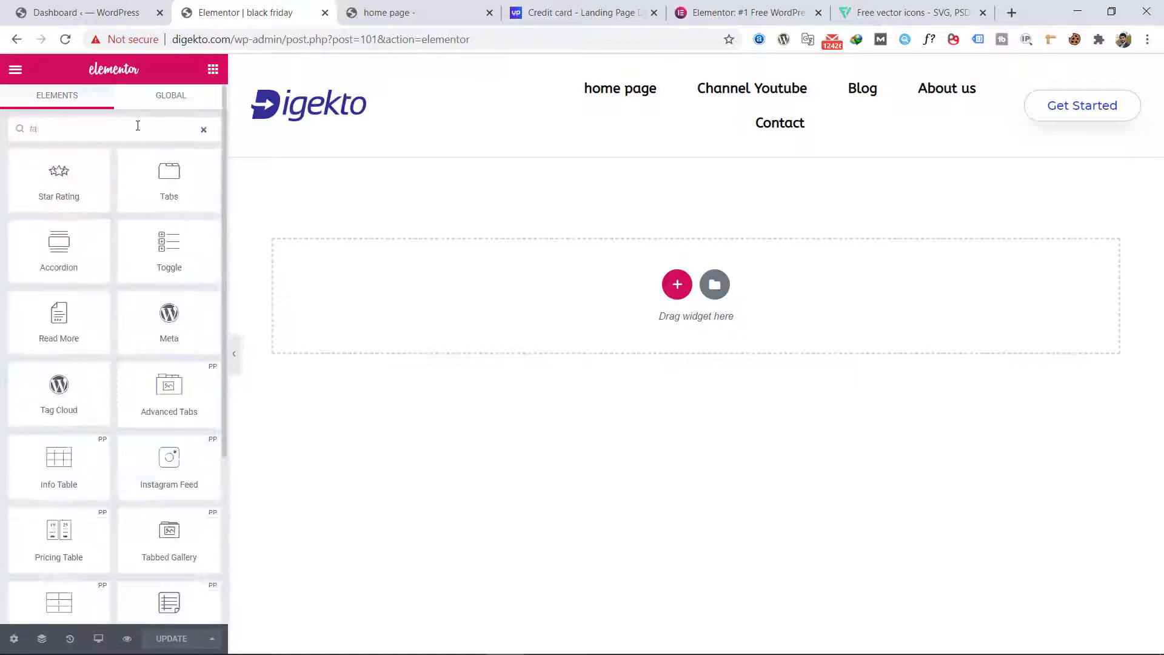
{"action": "key", "text": "BackSpace"}
{"action": "key", "text": "BackSpace"}
{"action": "key", "text": "BackSpace"}
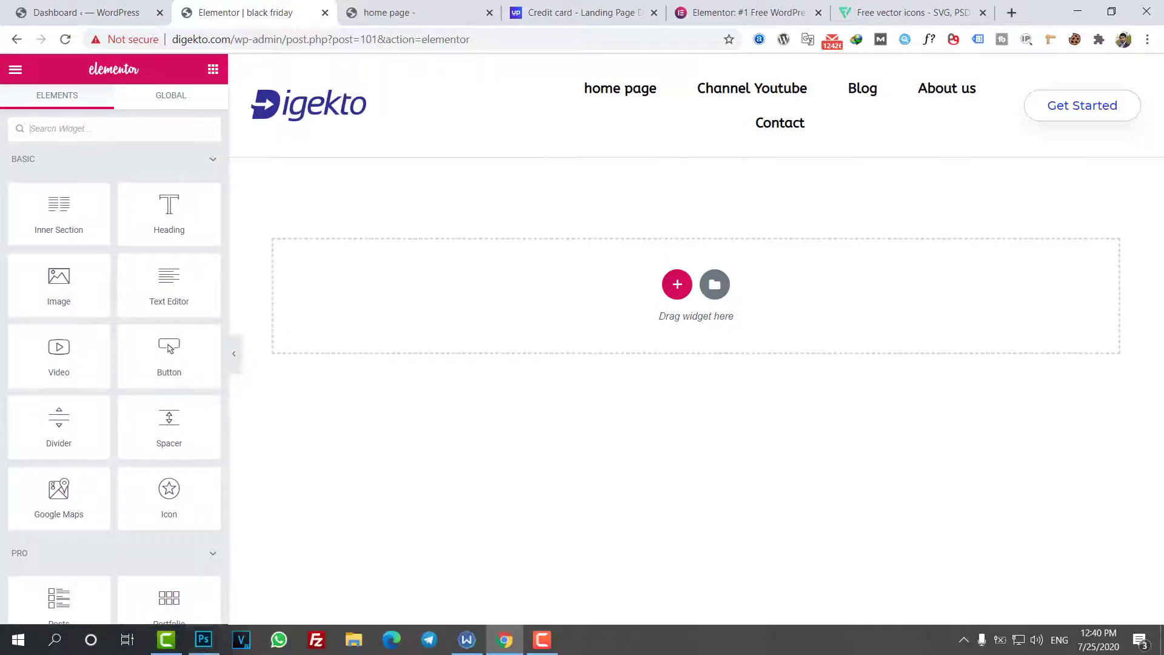
Step: Check the hero layout in Photoshop, return to Elementor in the browser and add a two-column Inner Section to the empty page
{"action": "left_click", "coordinate": [203, 644]}
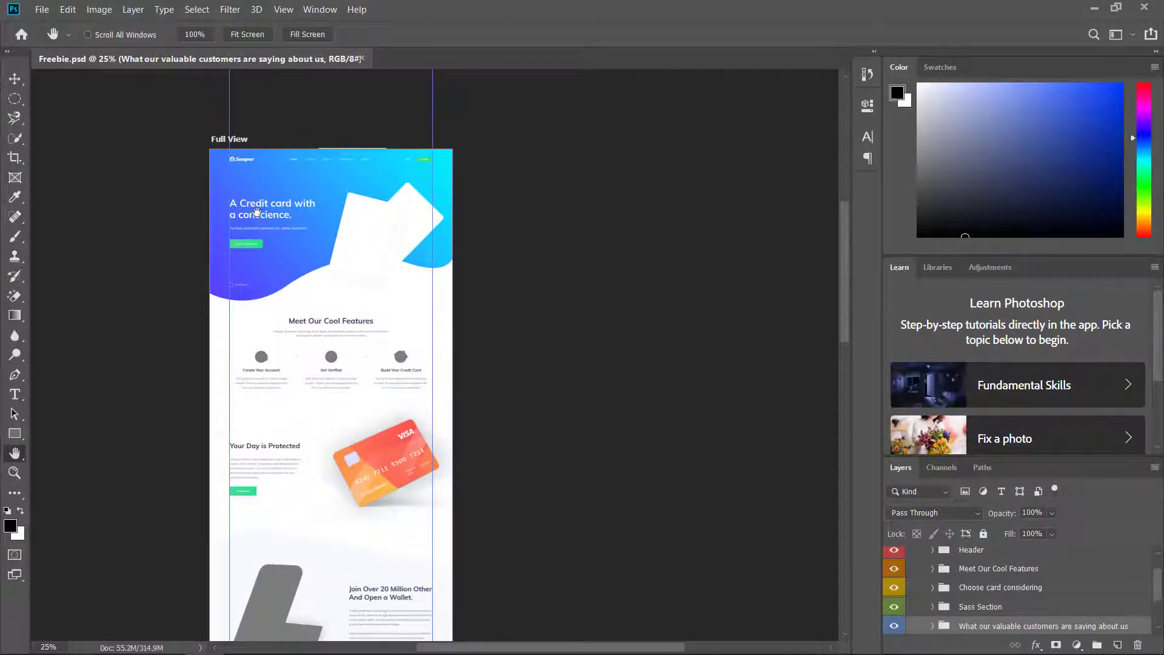
{"action": "left_click", "coordinate": [1095, 11]}
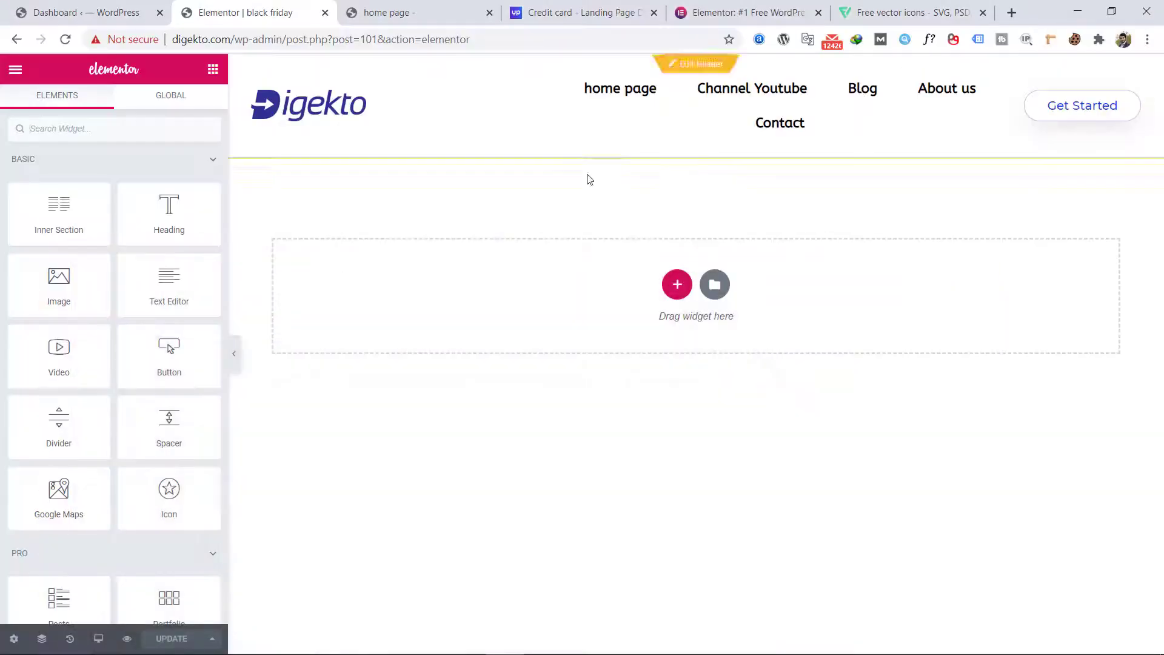
{"action": "left_click_drag", "start_coordinate": [54, 212], "coordinate": [616, 265]}
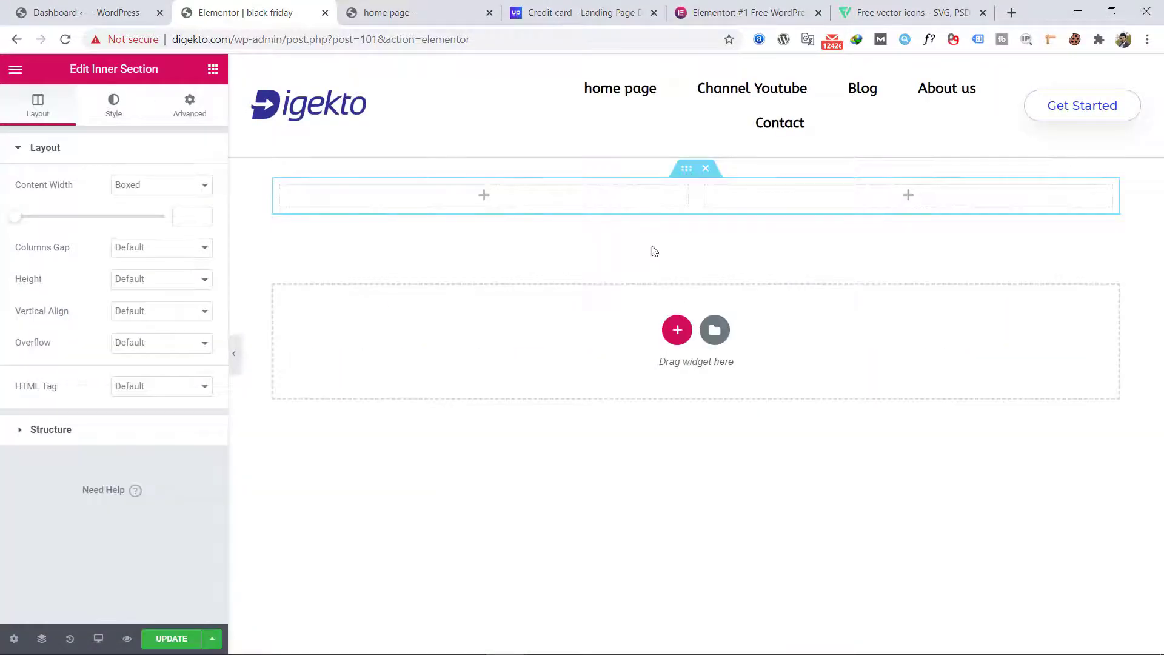
Step: Add an Image widget to the inner section's right column and insert the orange and purple credit cards picture from the media library
{"action": "left_click", "coordinate": [908, 200]}
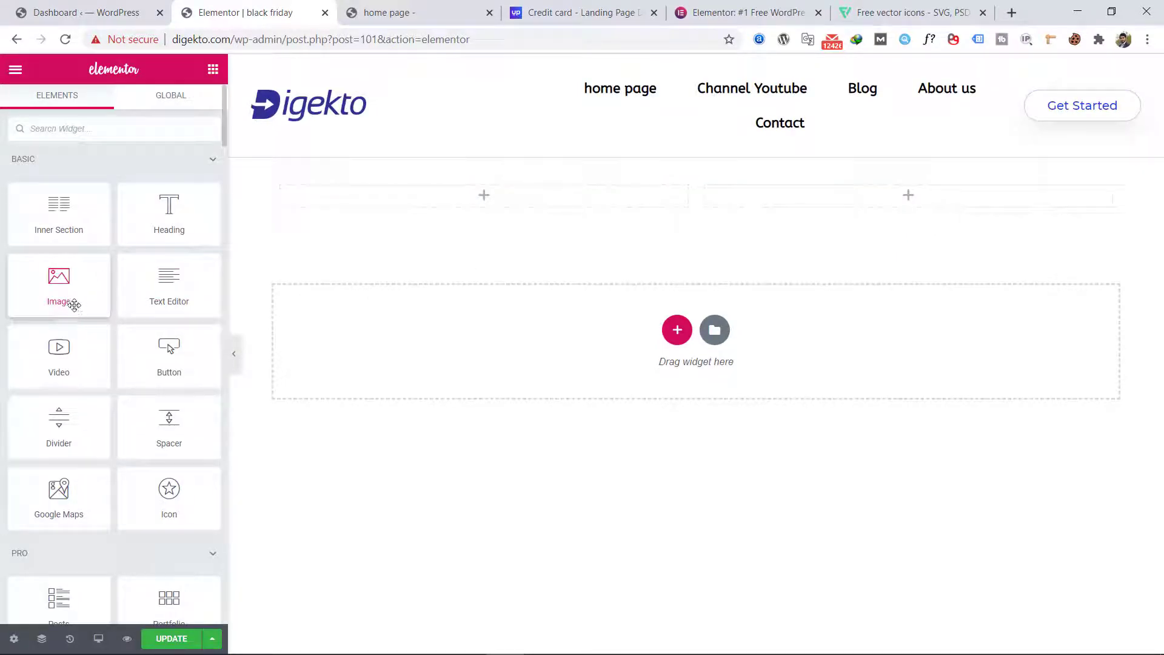
{"action": "left_click_drag", "start_coordinate": [82, 307], "coordinate": [912, 202]}
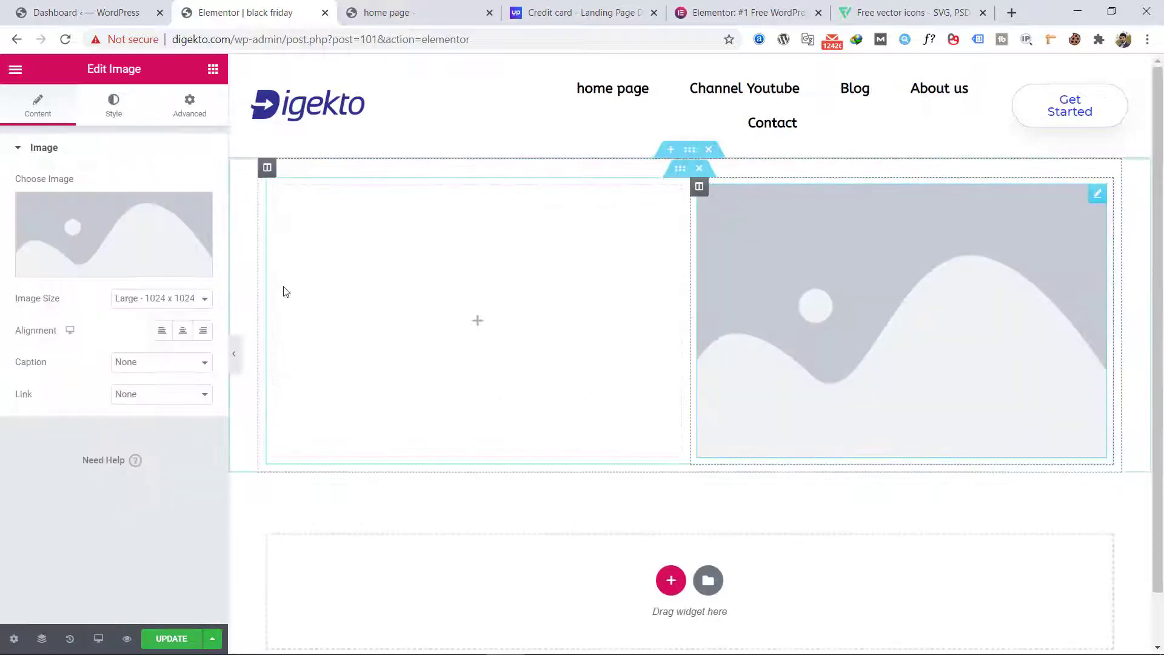
{"action": "left_click", "coordinate": [118, 237]}
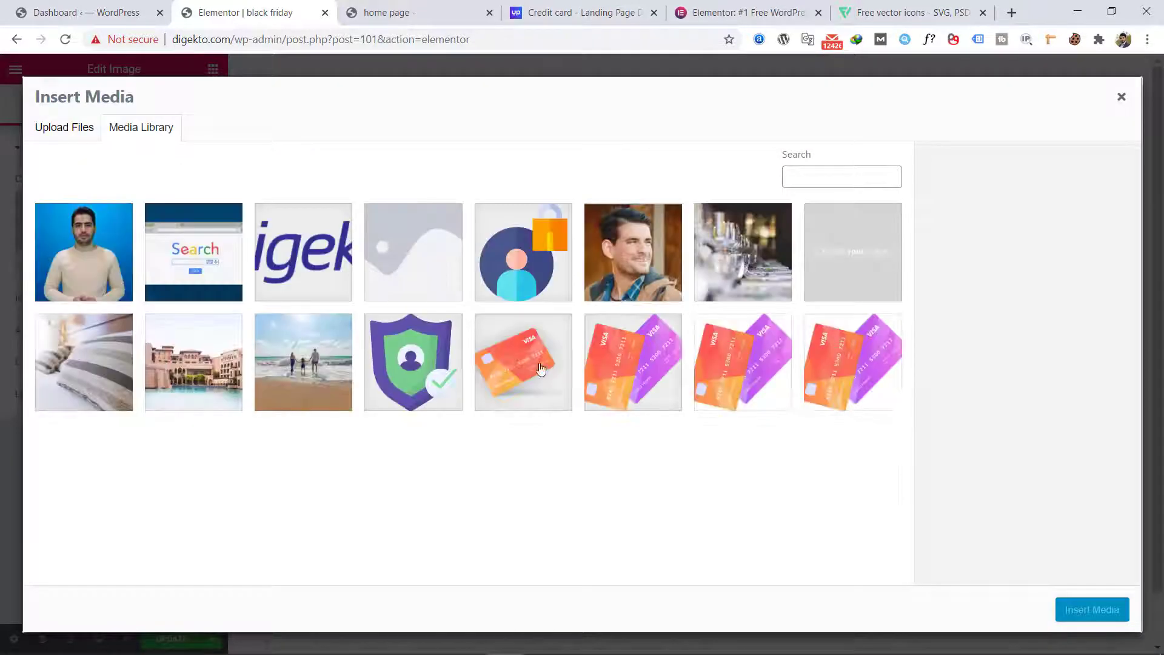
{"action": "left_click", "coordinate": [746, 379]}
{"action": "left_click", "coordinate": [1078, 610]}
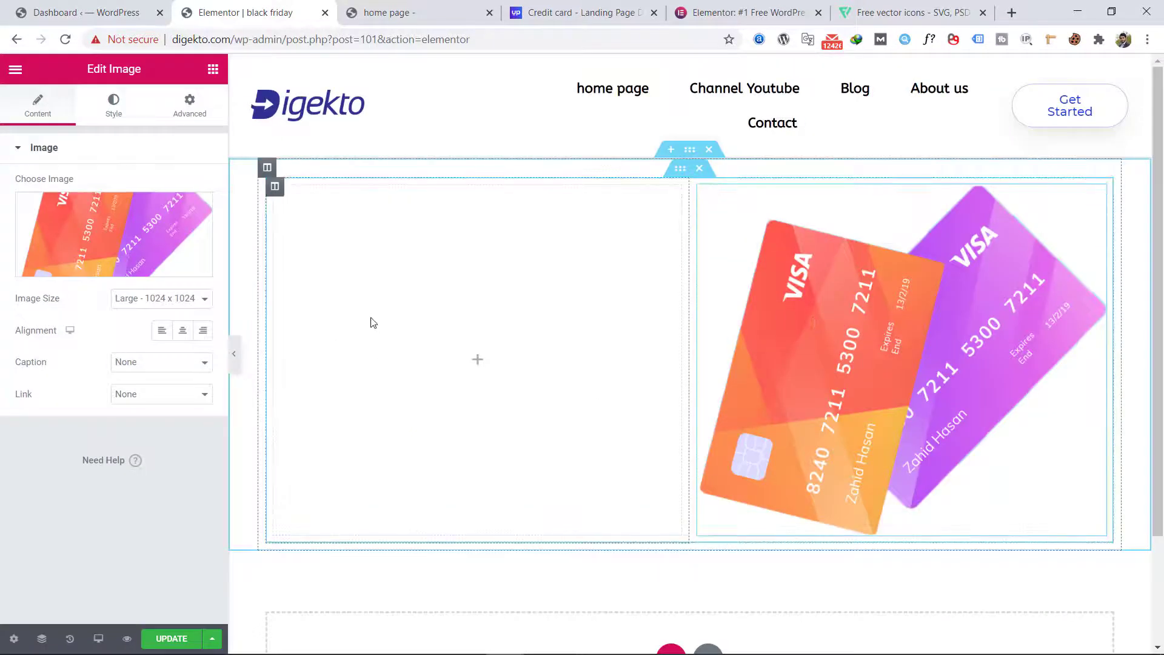
Step: Add a Heading widget to the empty left column of the inner section
{"action": "left_click", "coordinate": [190, 121]}
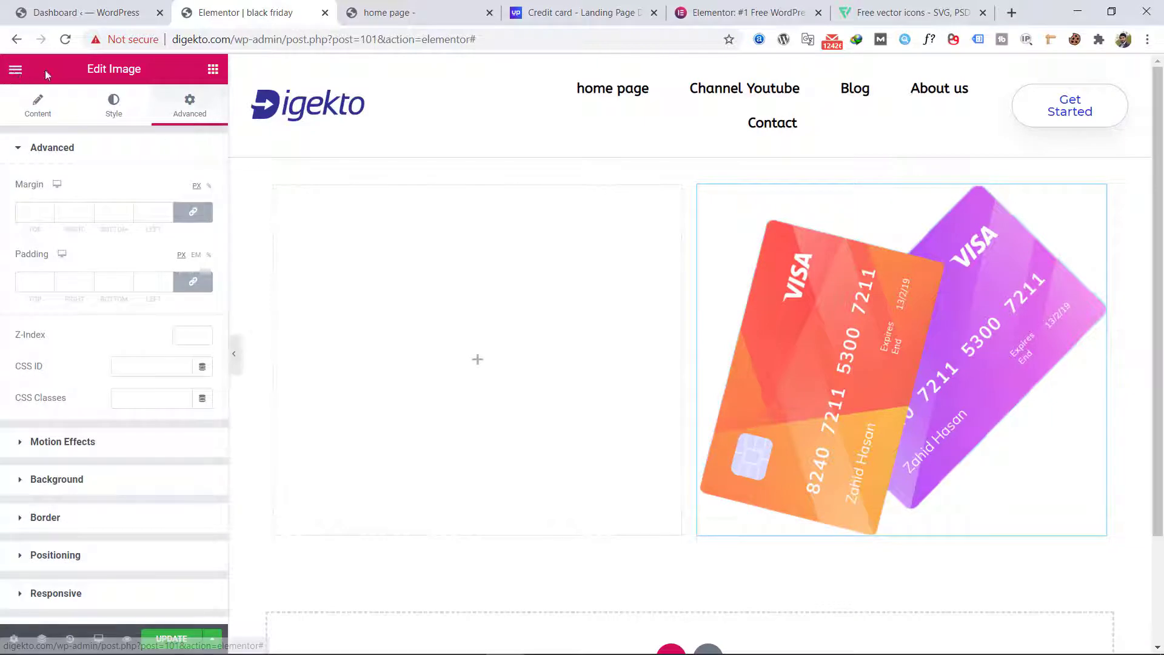
{"action": "left_click", "coordinate": [16, 69]}
{"action": "left_click", "coordinate": [211, 71]}
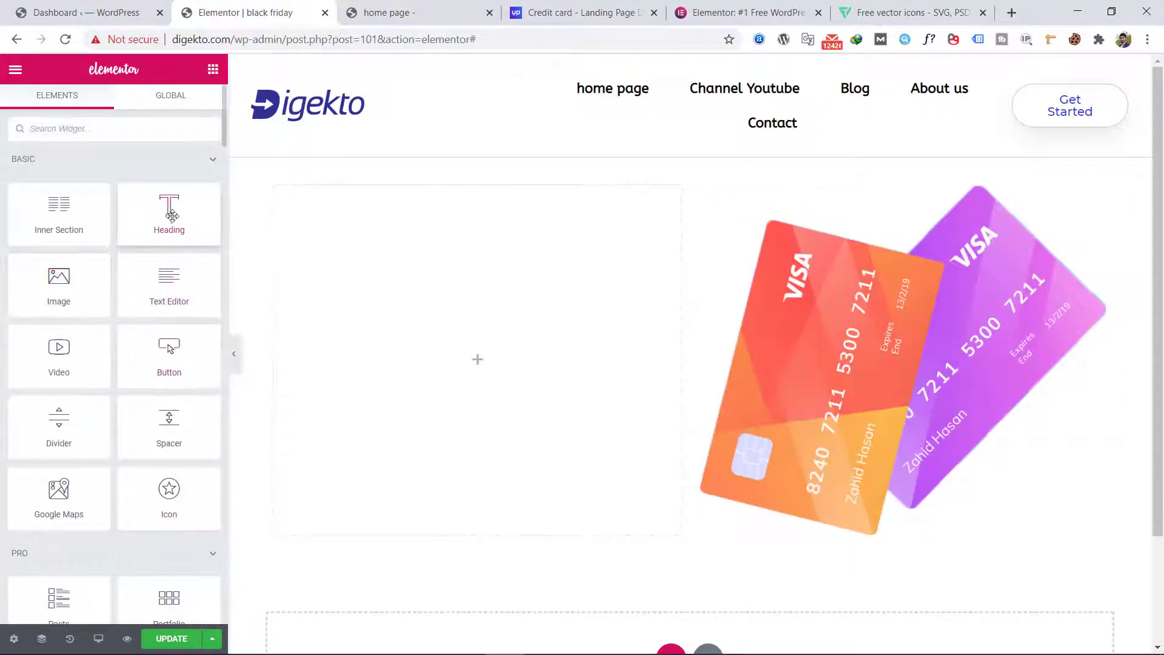
{"action": "left_click_drag", "start_coordinate": [170, 213], "coordinate": [428, 264]}
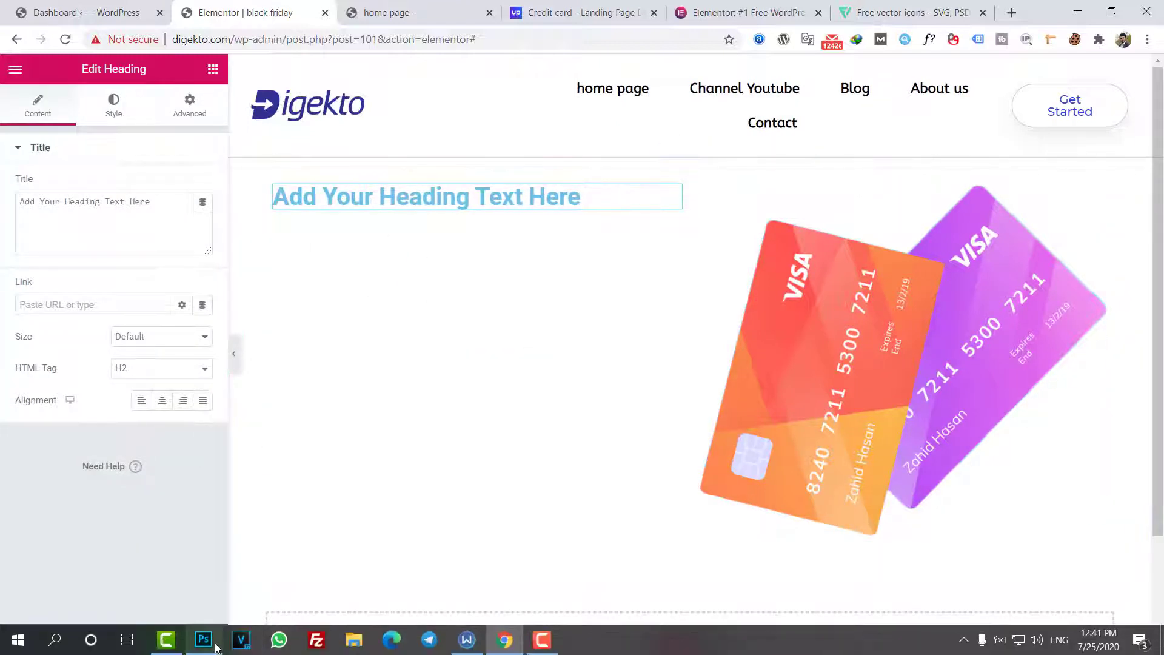
Step: Compare with the design in Photoshop, return to Elementor and add a Text Editor widget below the heading in the left column
{"action": "left_click", "coordinate": [216, 648]}
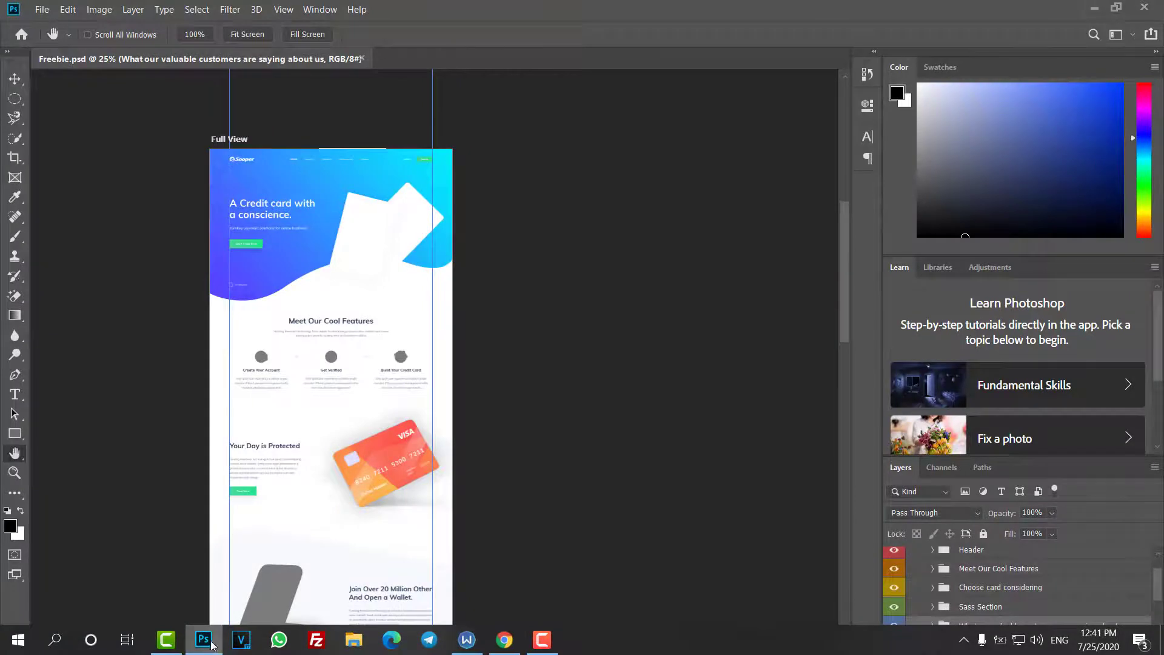
{"action": "left_click", "coordinate": [214, 646]}
{"action": "left_click", "coordinate": [212, 70]}
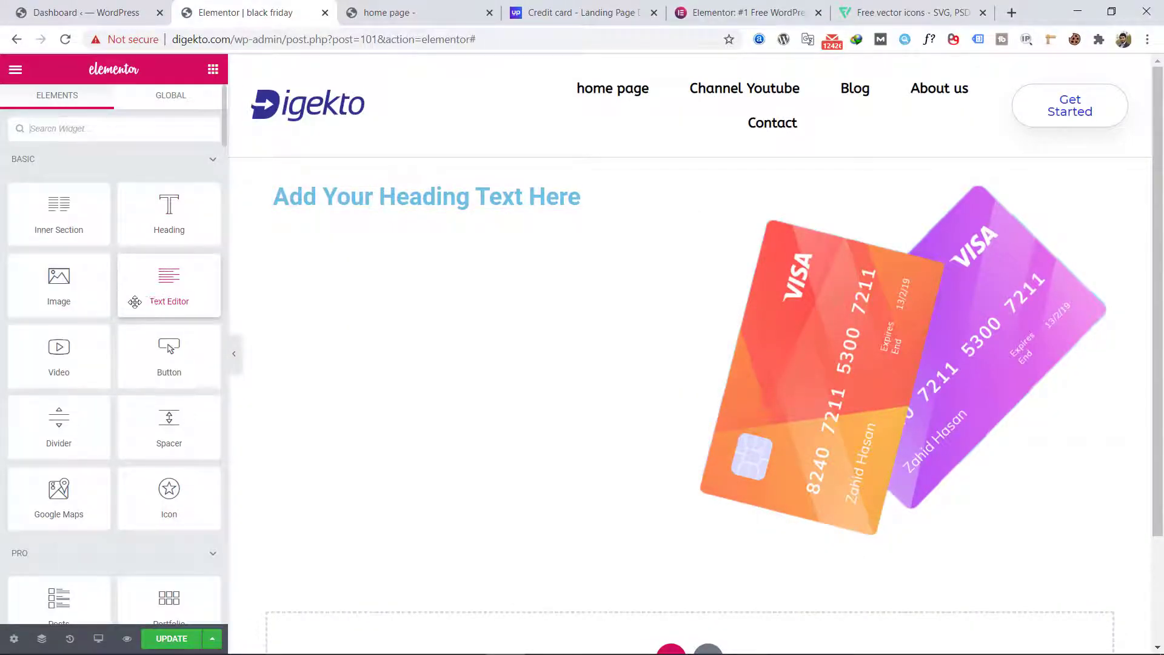
{"action": "left_click_drag", "start_coordinate": [135, 299], "coordinate": [377, 213]}
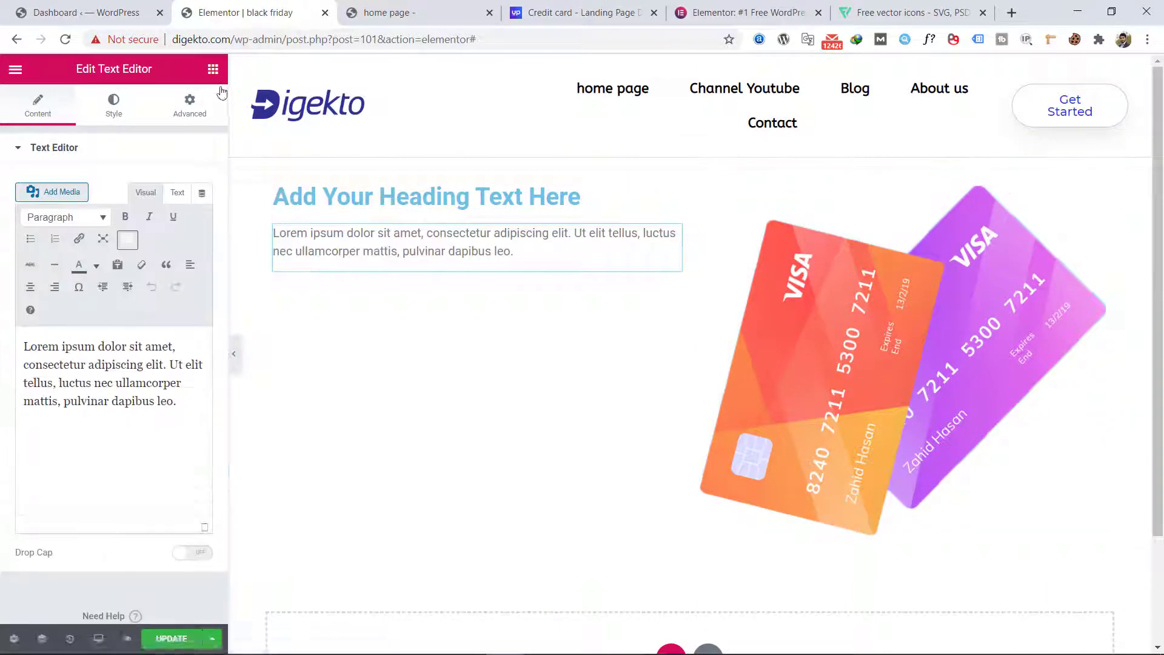
{"action": "left_click", "coordinate": [213, 69]}
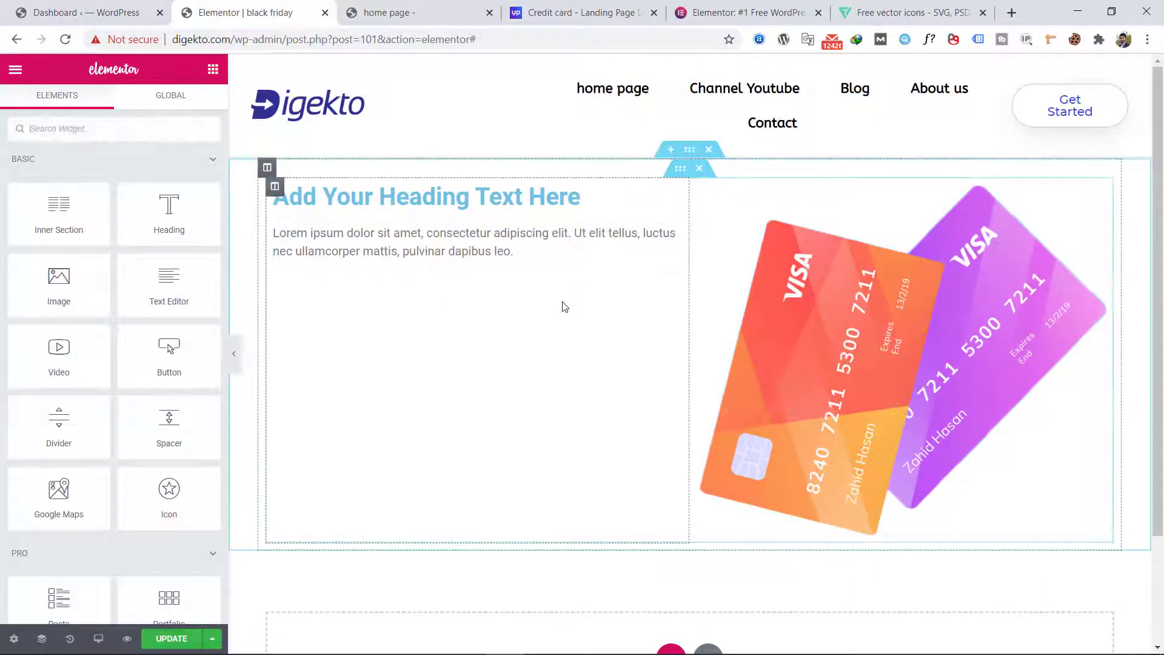
Step: Check the hero in Photoshop again, and in Elementor stretch the outer section to the full page width with Boxed content width
{"action": "left_click", "coordinate": [202, 648]}
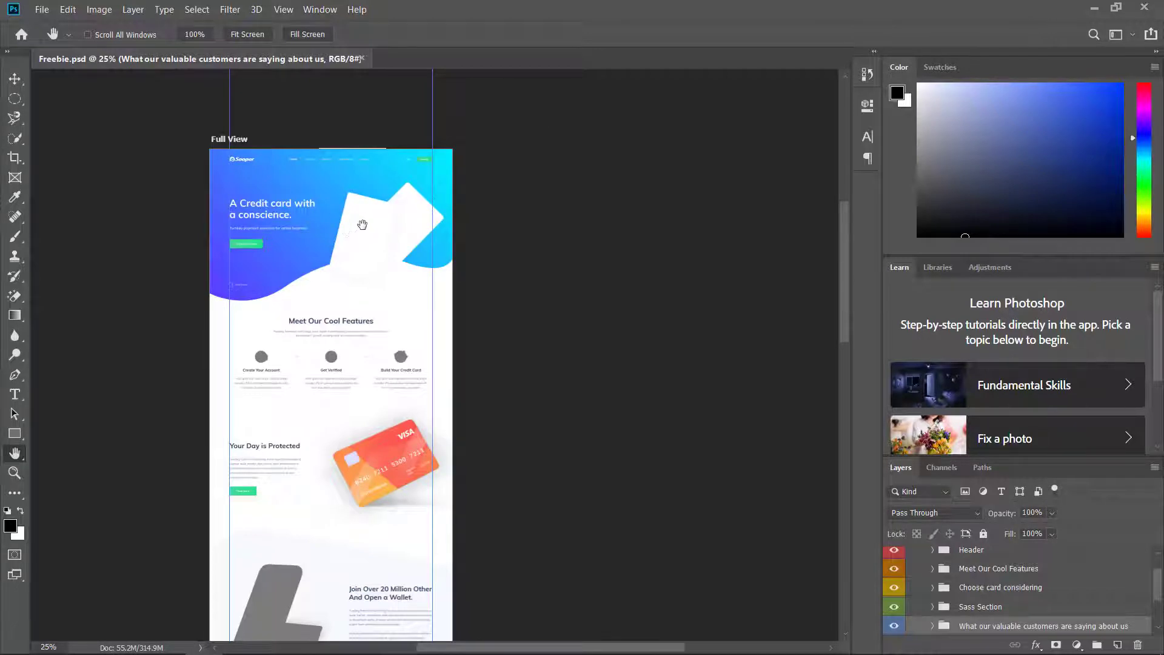
{"action": "left_click", "coordinate": [1095, 9]}
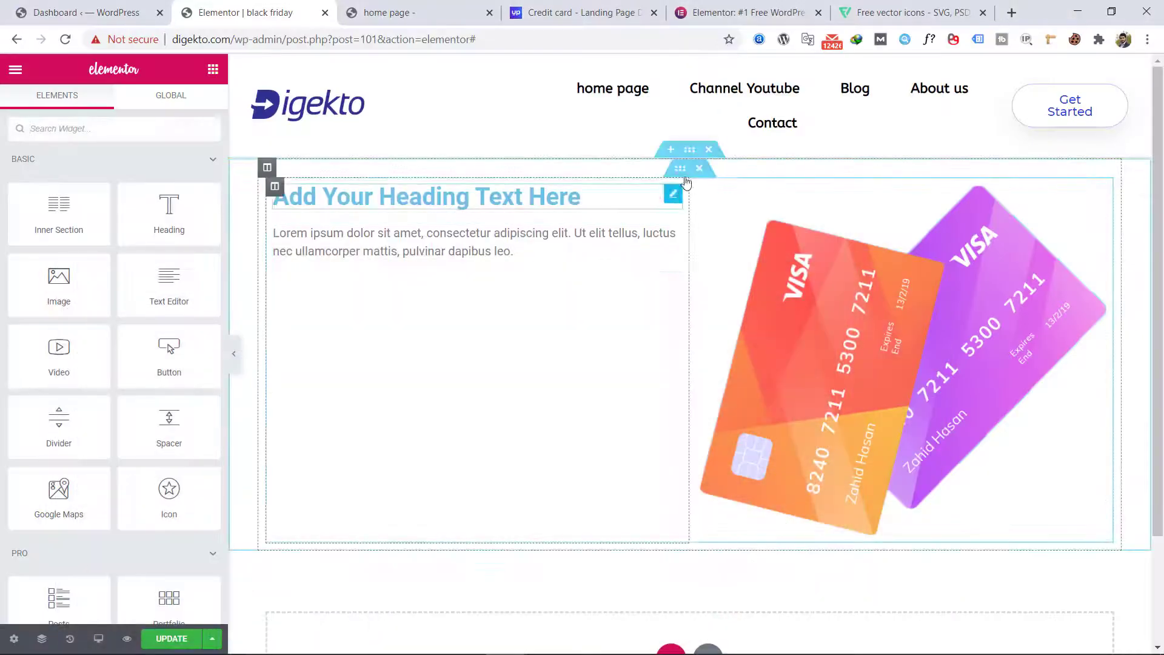
{"action": "left_click", "coordinate": [691, 151]}
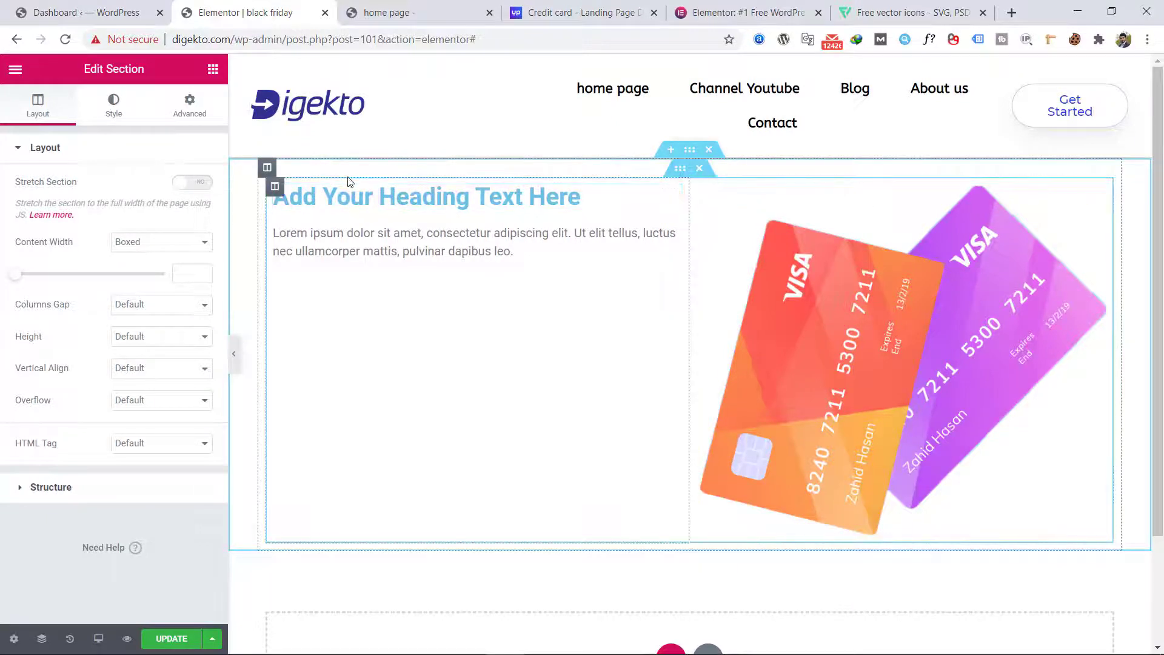
{"action": "left_click", "coordinate": [205, 184]}
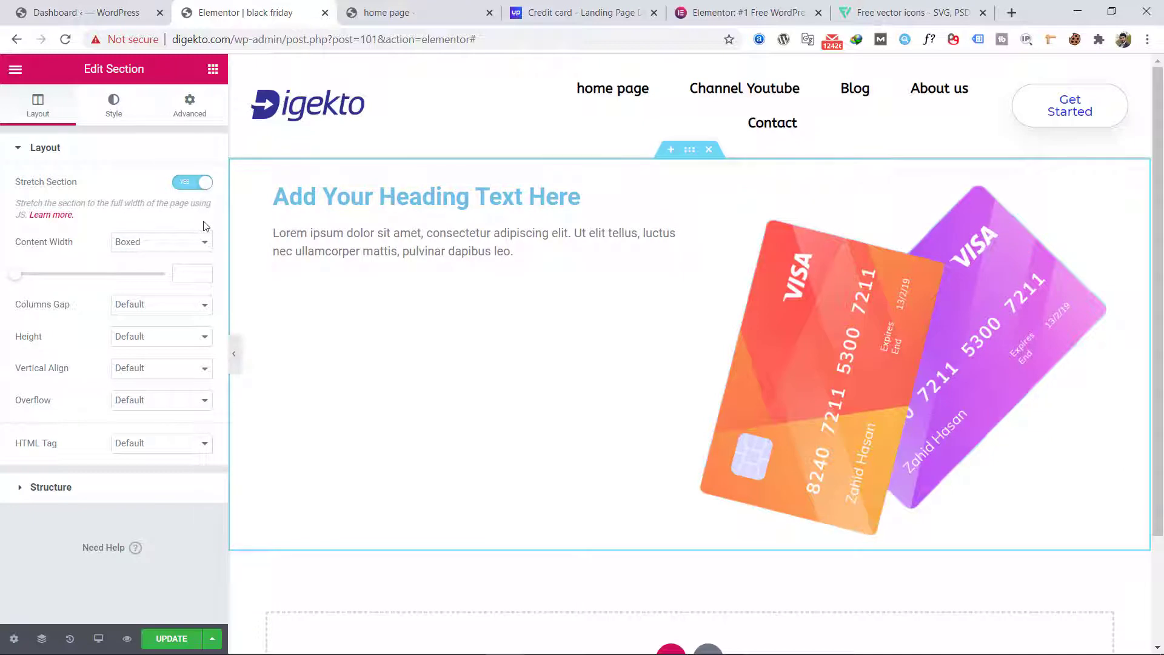
{"action": "left_click", "coordinate": [141, 248]}
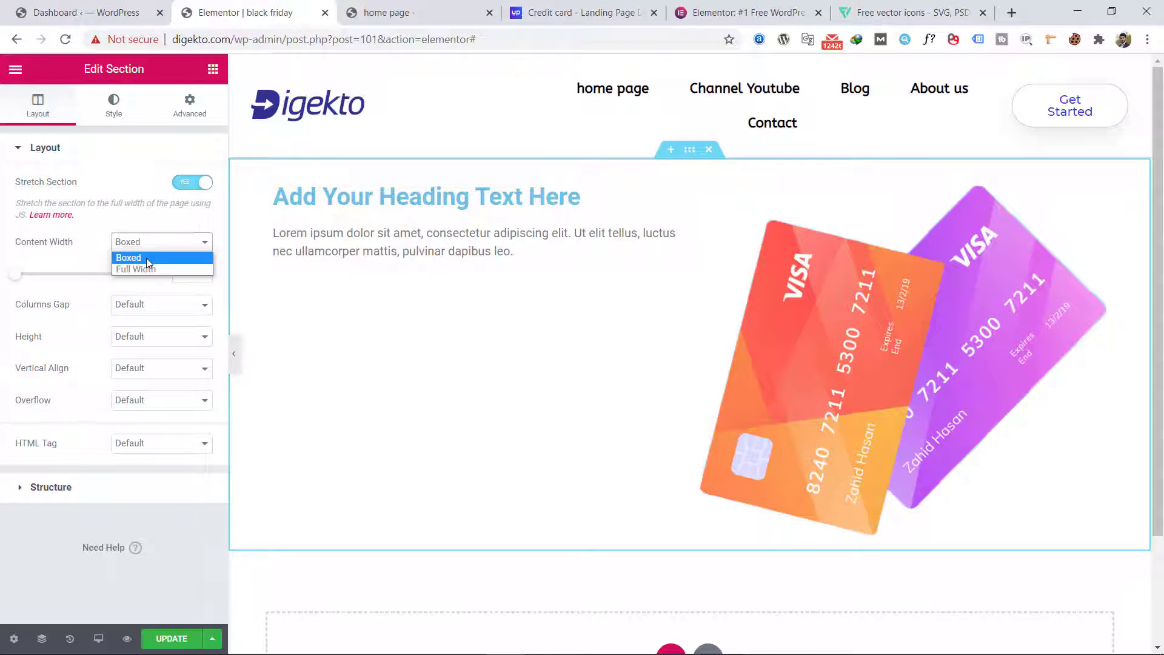
{"action": "left_click", "coordinate": [148, 262]}
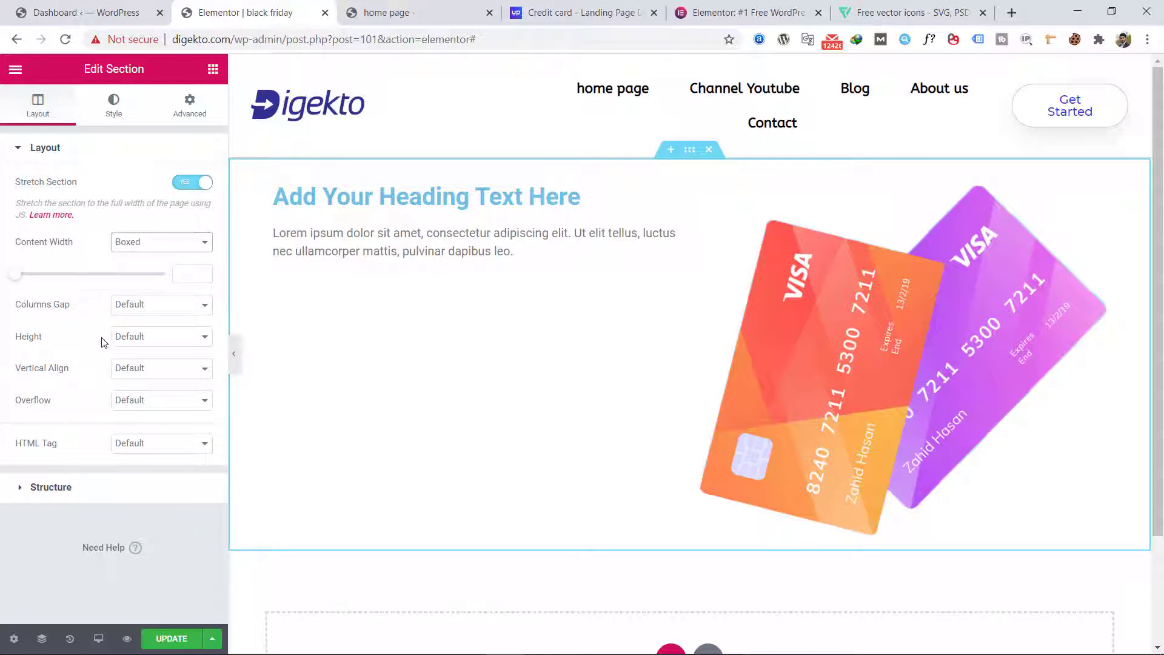
Step: Set the outer section's height to Min Height with a minimum height of 605 px
{"action": "left_click", "coordinate": [140, 338]}
{"action": "left_click", "coordinate": [141, 374]}
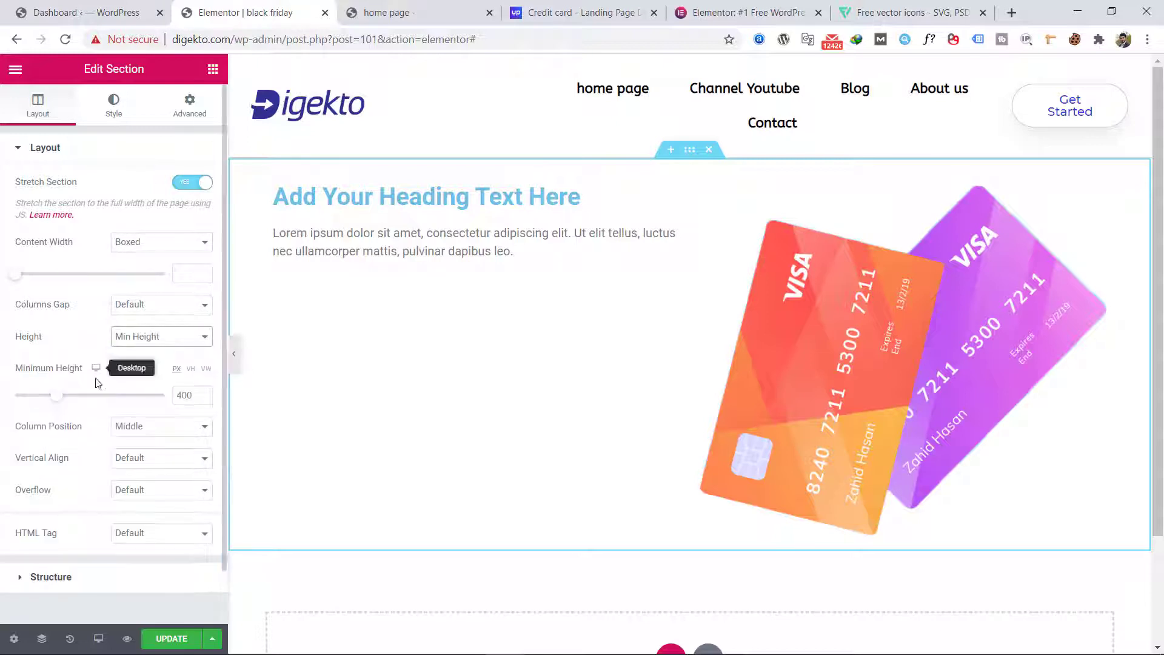
{"action": "left_click_drag", "start_coordinate": [65, 399], "coordinate": [84, 399]}
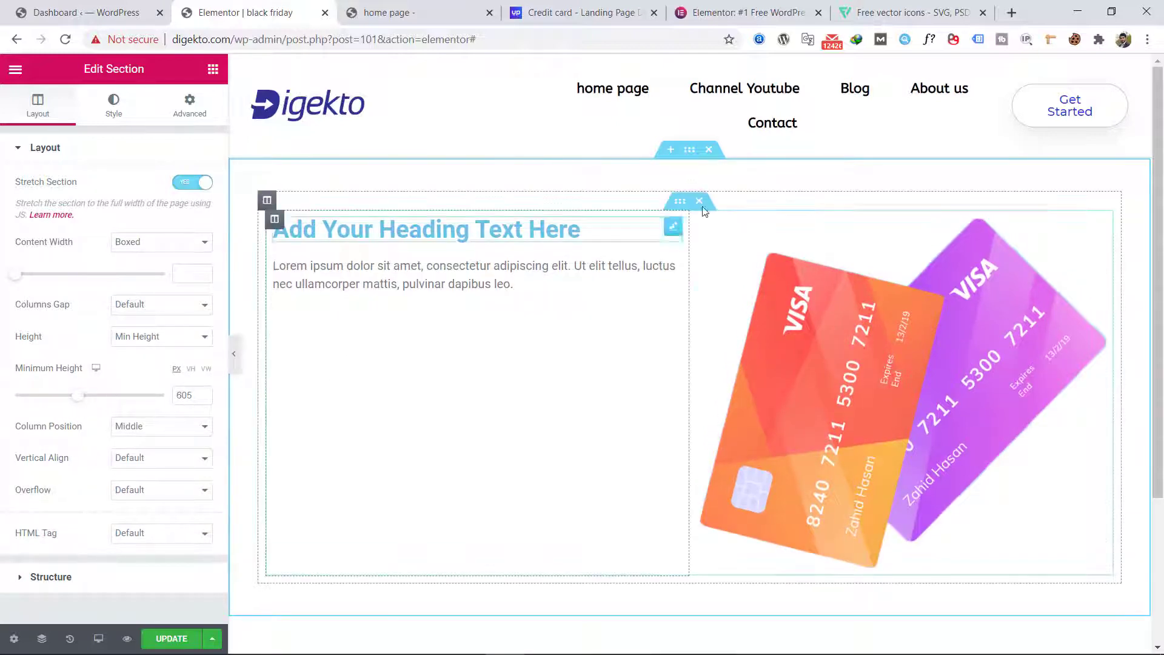
Step: Give the hero section a gradient background with deep blue as the first color
{"action": "left_click", "coordinate": [116, 124]}
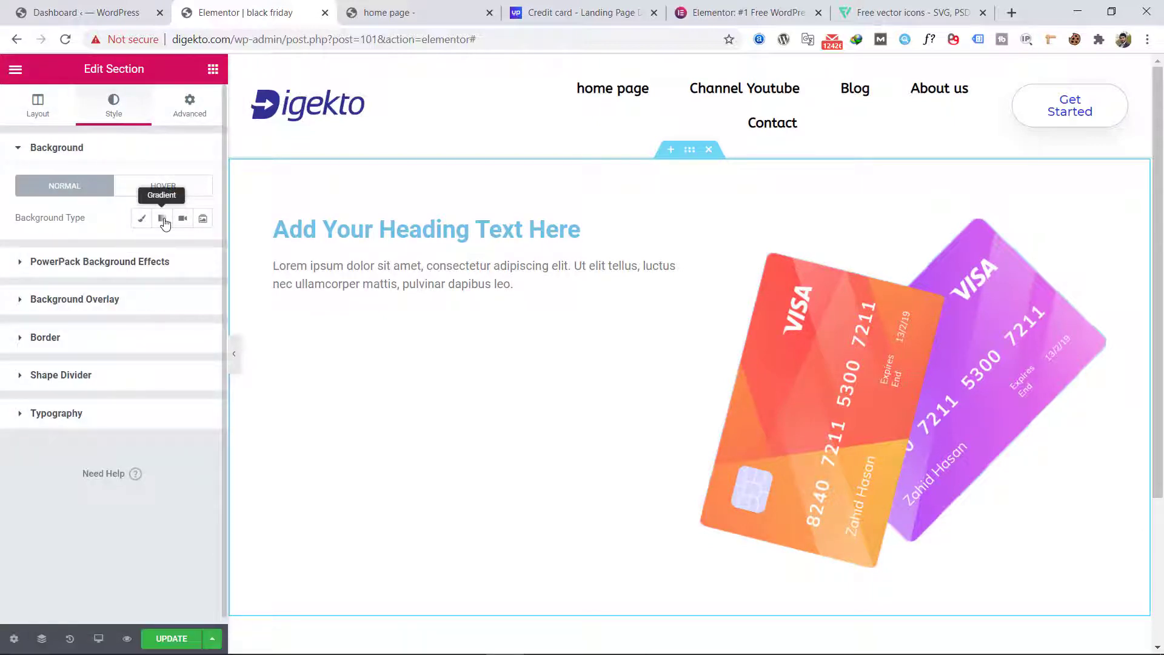
{"action": "left_click", "coordinate": [162, 220]}
{"action": "left_click", "coordinate": [183, 251]}
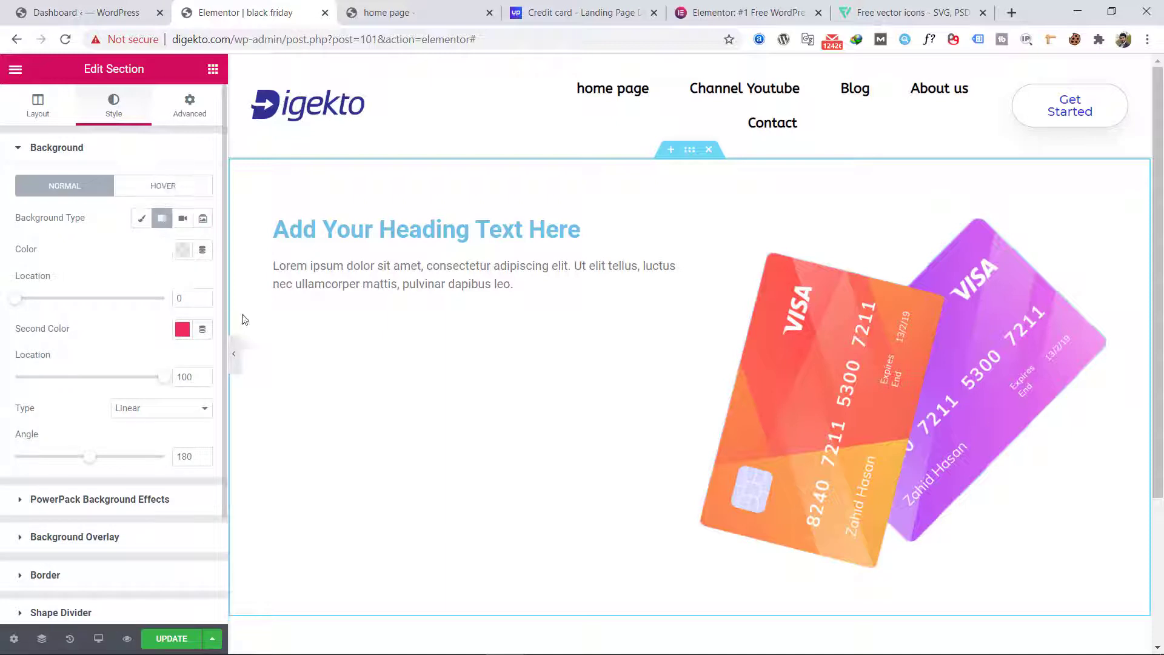
{"action": "left_click", "coordinate": [223, 448]}
{"action": "left_click", "coordinate": [261, 361]}
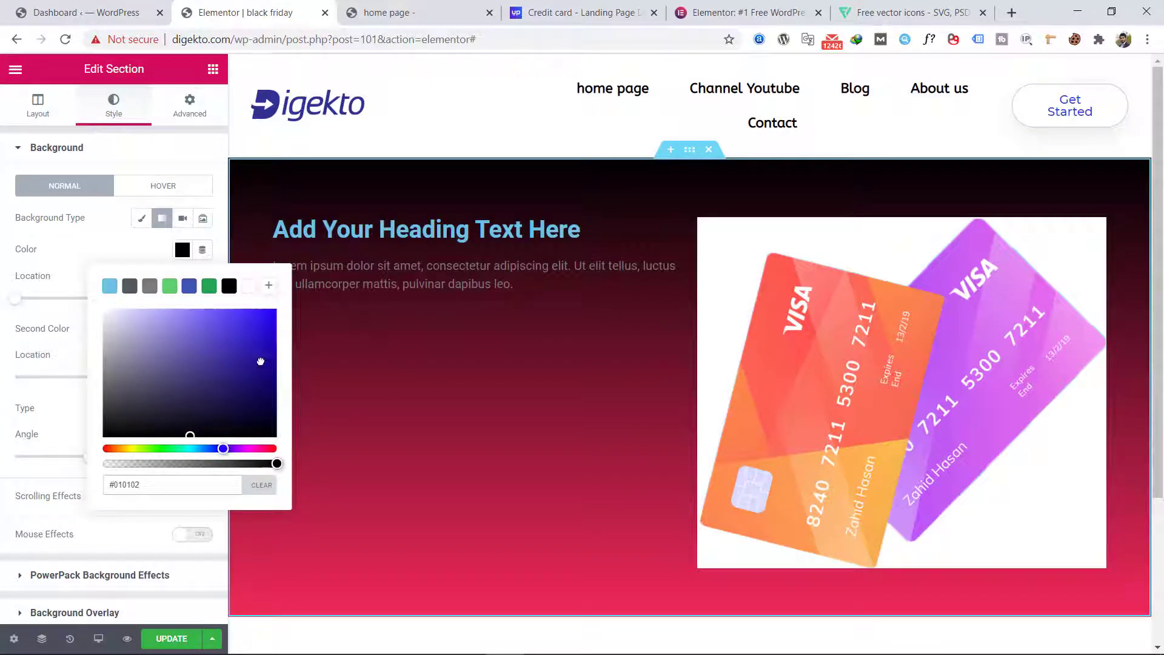
{"action": "left_click_drag", "start_coordinate": [260, 361], "coordinate": [263, 334]}
{"action": "left_click", "coordinate": [131, 256]}
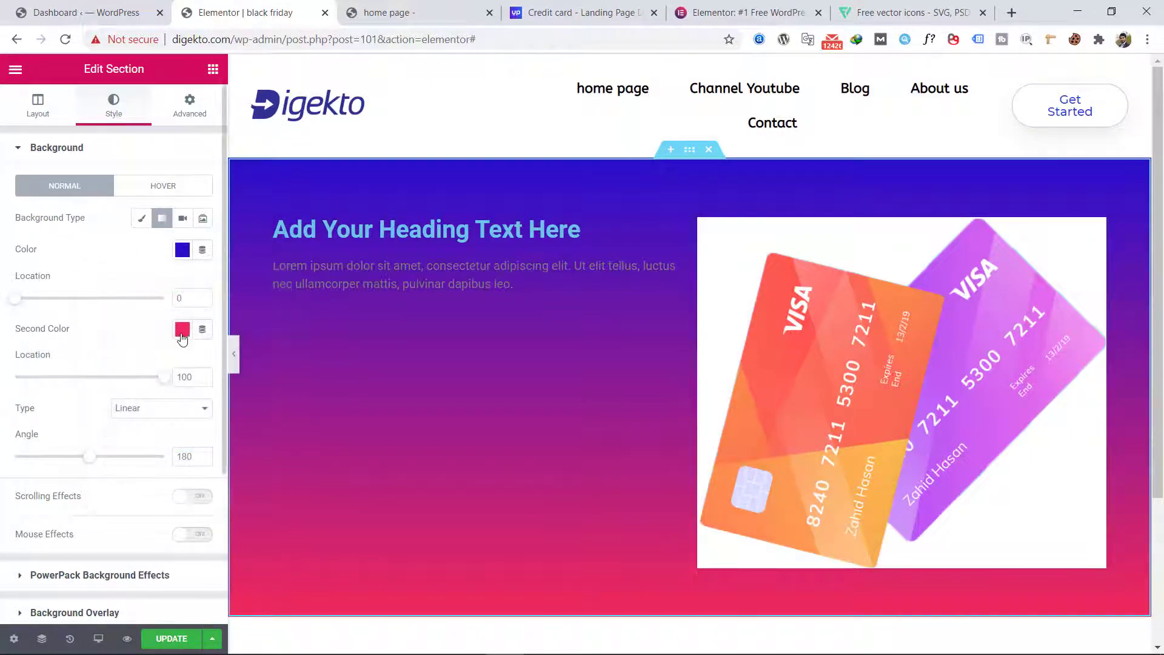
Step: Set the gradient's second color to light blue #29C0F2 and its angle to 260
{"action": "left_click", "coordinate": [182, 329]}
{"action": "left_click", "coordinate": [199, 527]}
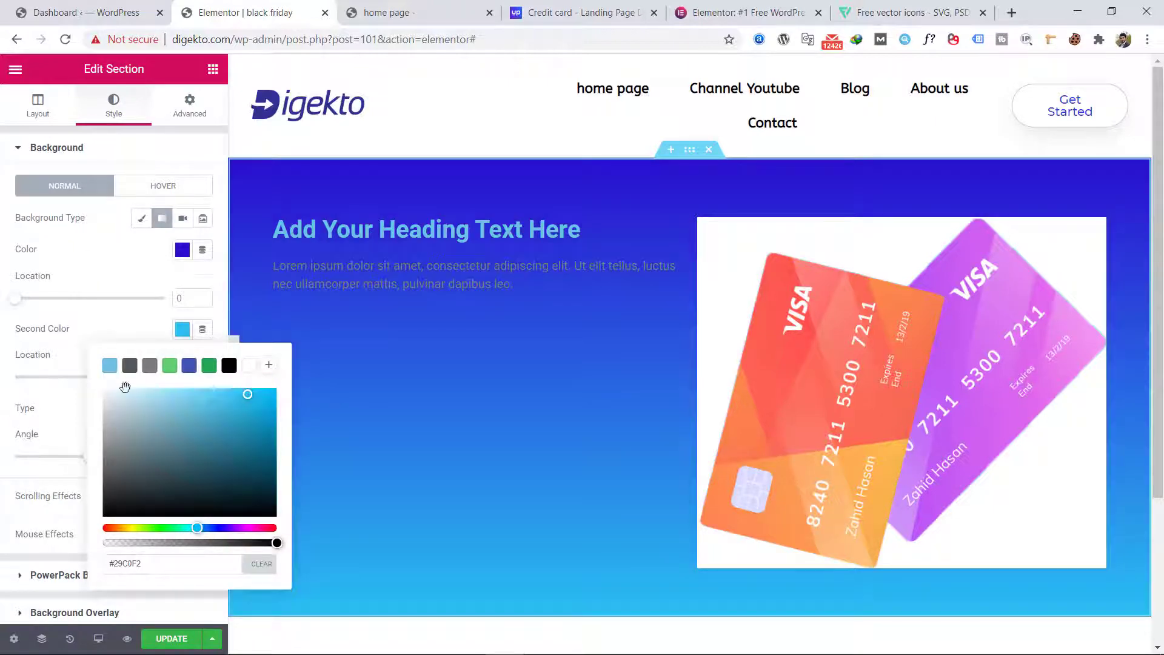
{"action": "left_click", "coordinate": [122, 316]}
{"action": "left_click_drag", "start_coordinate": [94, 460], "coordinate": [123, 459]}
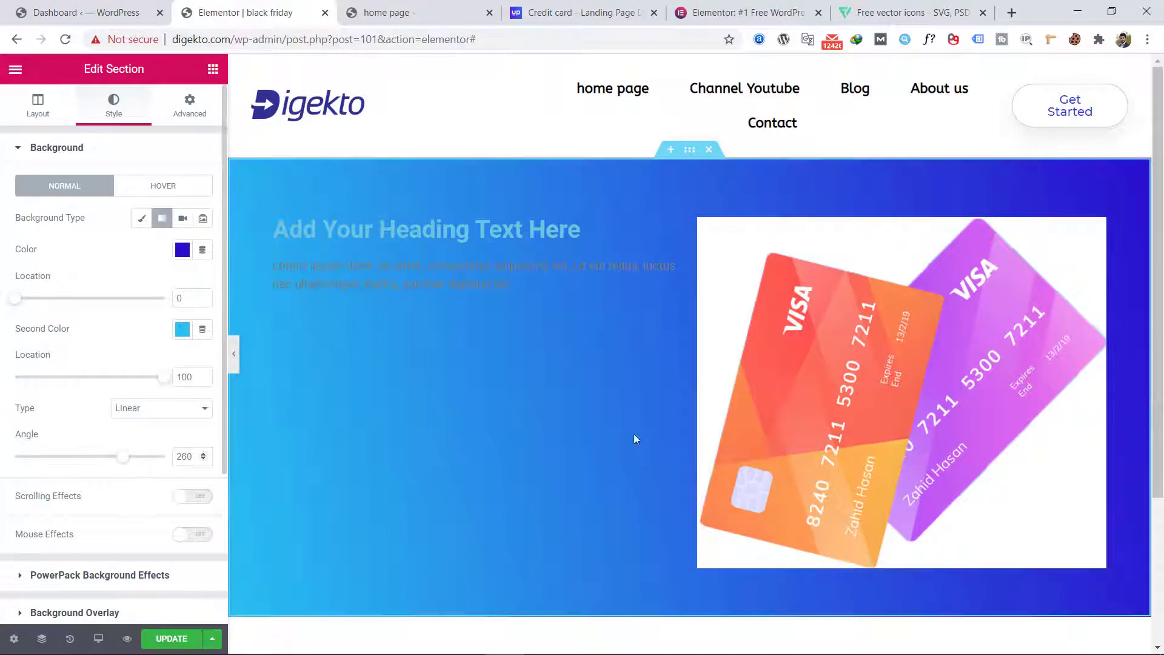
Step: Replace the credit card image with the wqd.png version from the media library
{"action": "left_click", "coordinate": [864, 391]}
{"action": "left_click", "coordinate": [15, 108]}
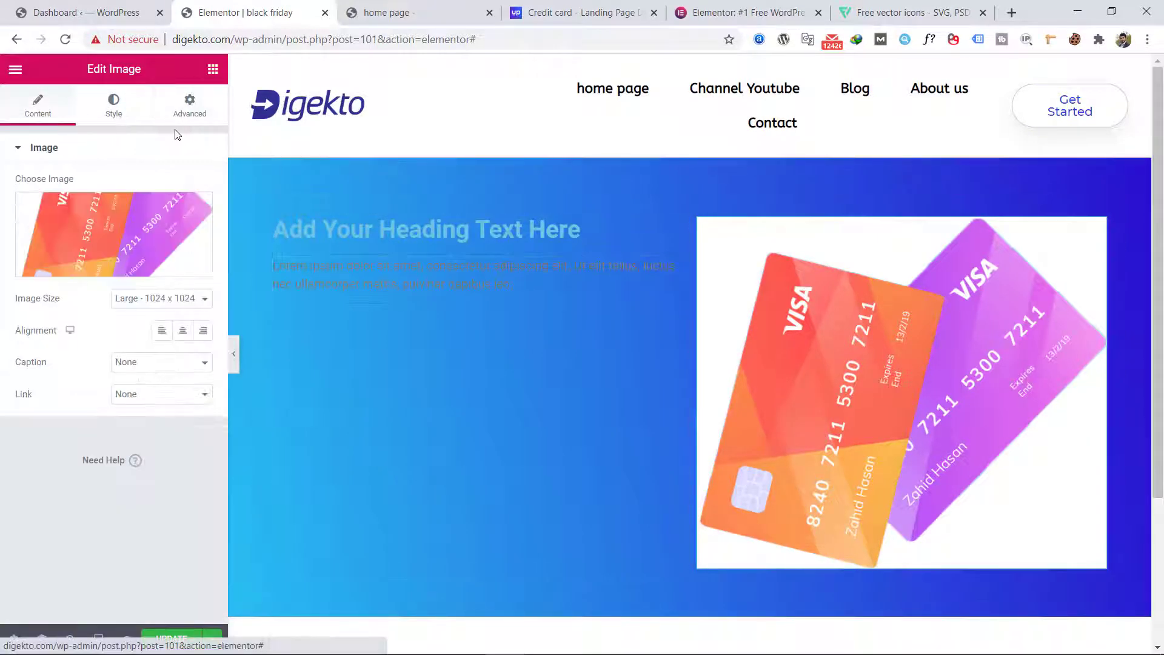
{"action": "left_click", "coordinate": [156, 220]}
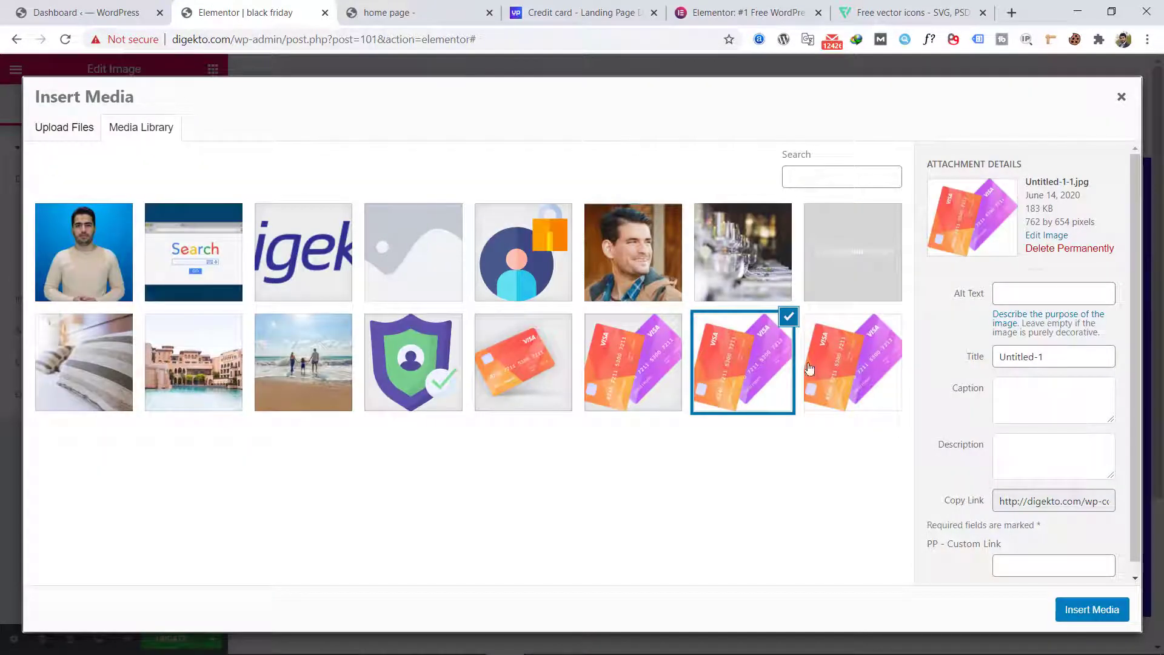
{"action": "left_click", "coordinate": [617, 379]}
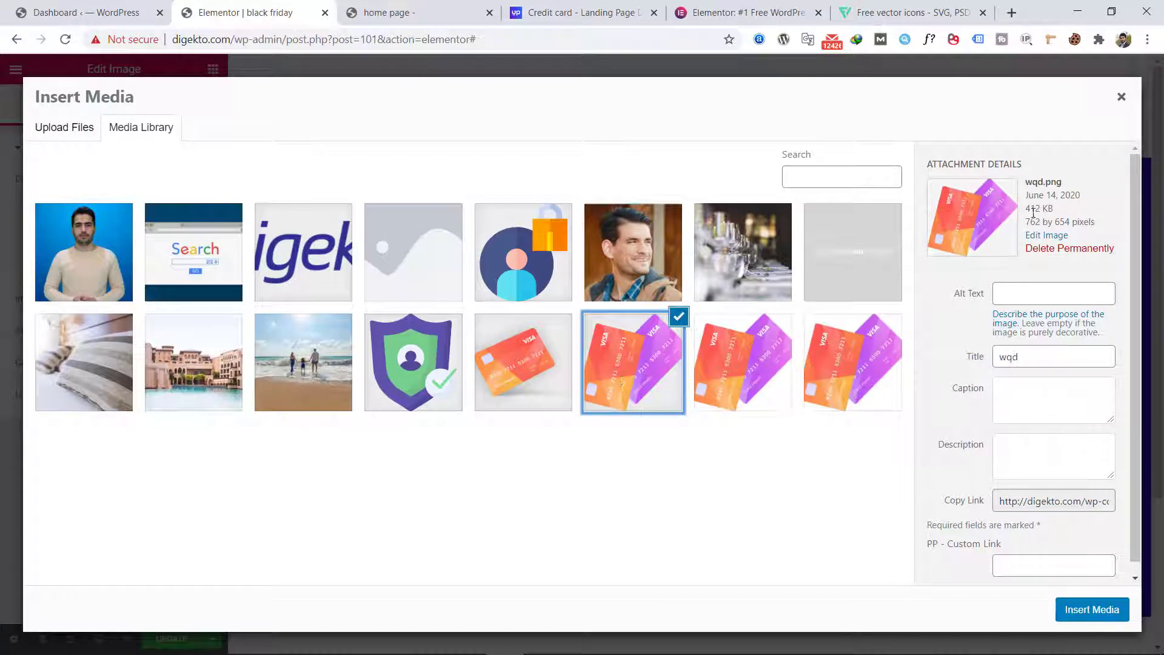
{"action": "left_click", "coordinate": [1091, 610]}
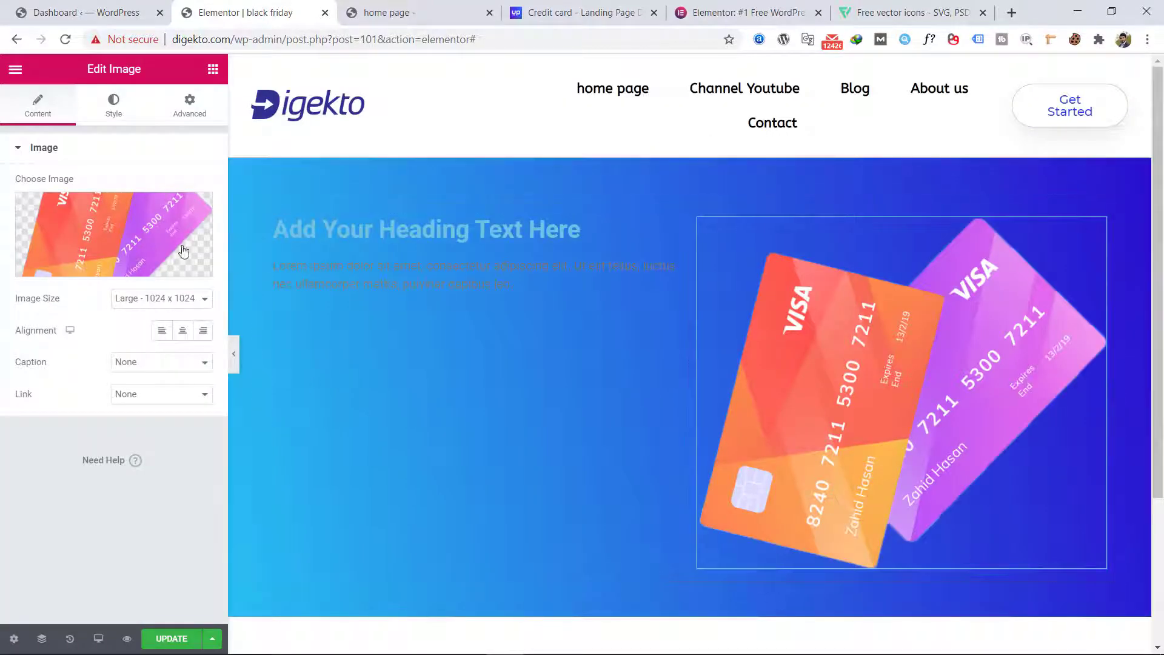
Step: Set the hero heading's text color to white, #FFFFFF
{"action": "left_click", "coordinate": [425, 230]}
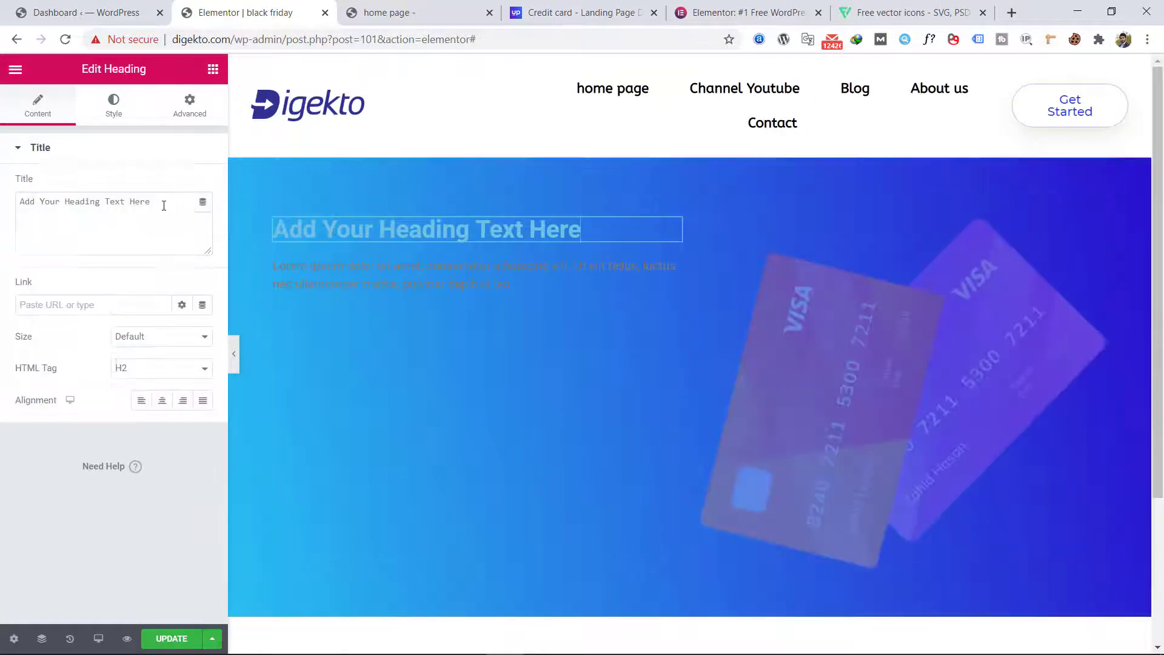
{"action": "left_click", "coordinate": [114, 115]}
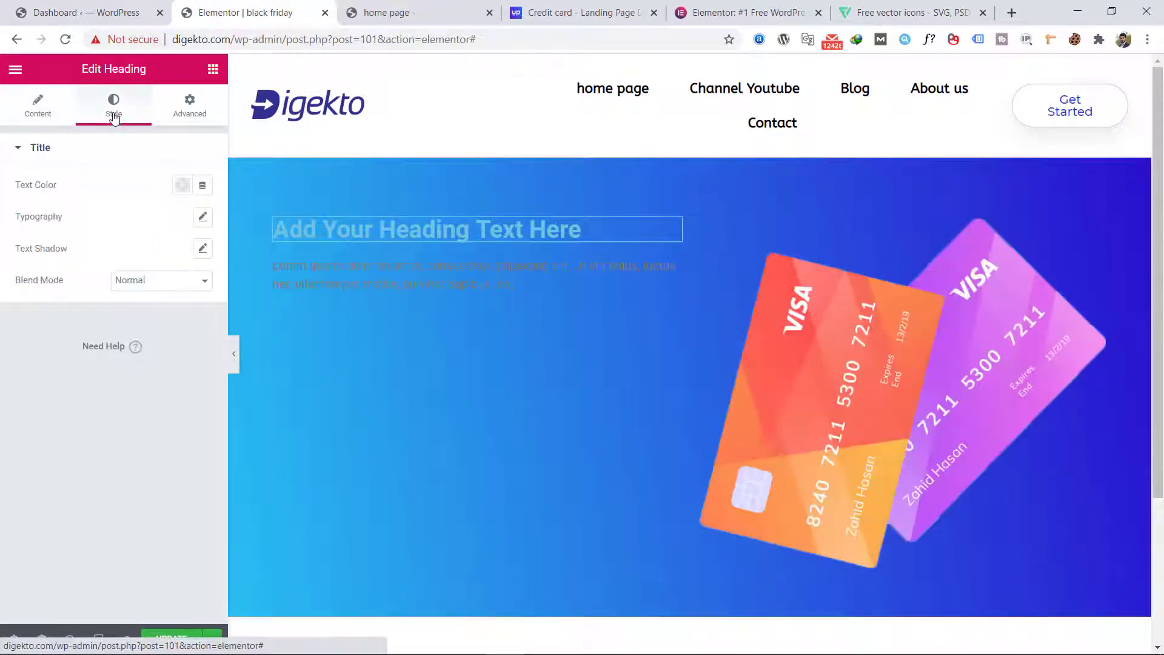
{"action": "left_click", "coordinate": [183, 192]}
{"action": "left_click_drag", "start_coordinate": [109, 257], "coordinate": [89, 236]}
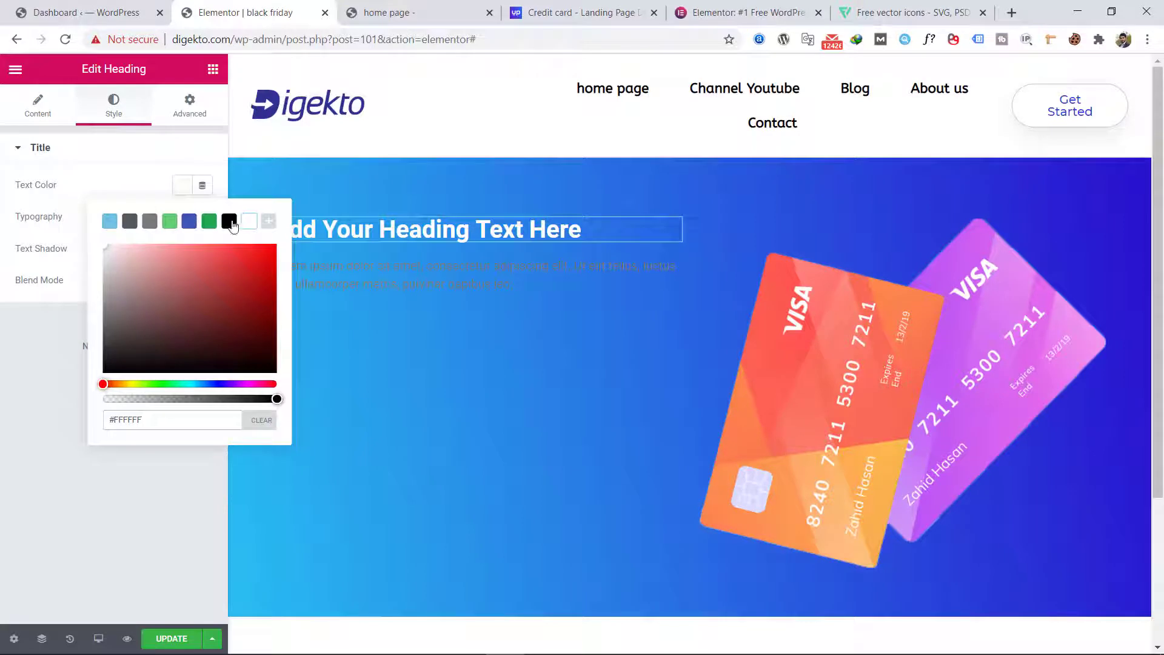
{"action": "left_click", "coordinate": [66, 115]}
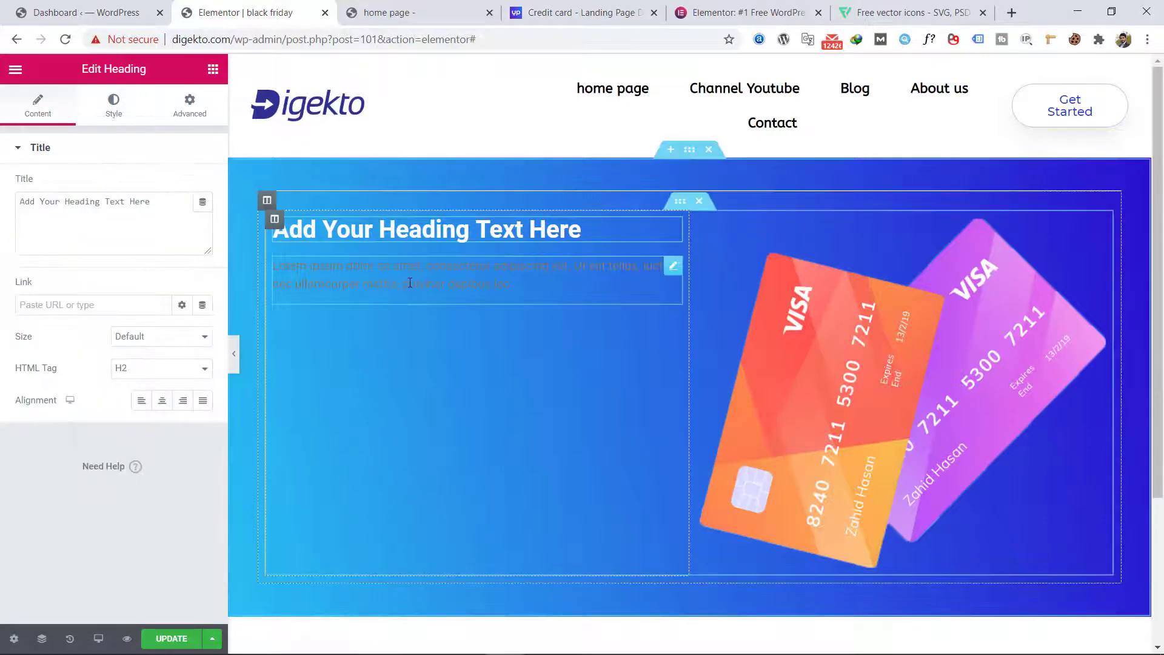
Step: Set the text color of the paragraph below the heading to white, #FFFFFF
{"action": "left_click", "coordinate": [410, 282]}
{"action": "left_click", "coordinate": [113, 112]}
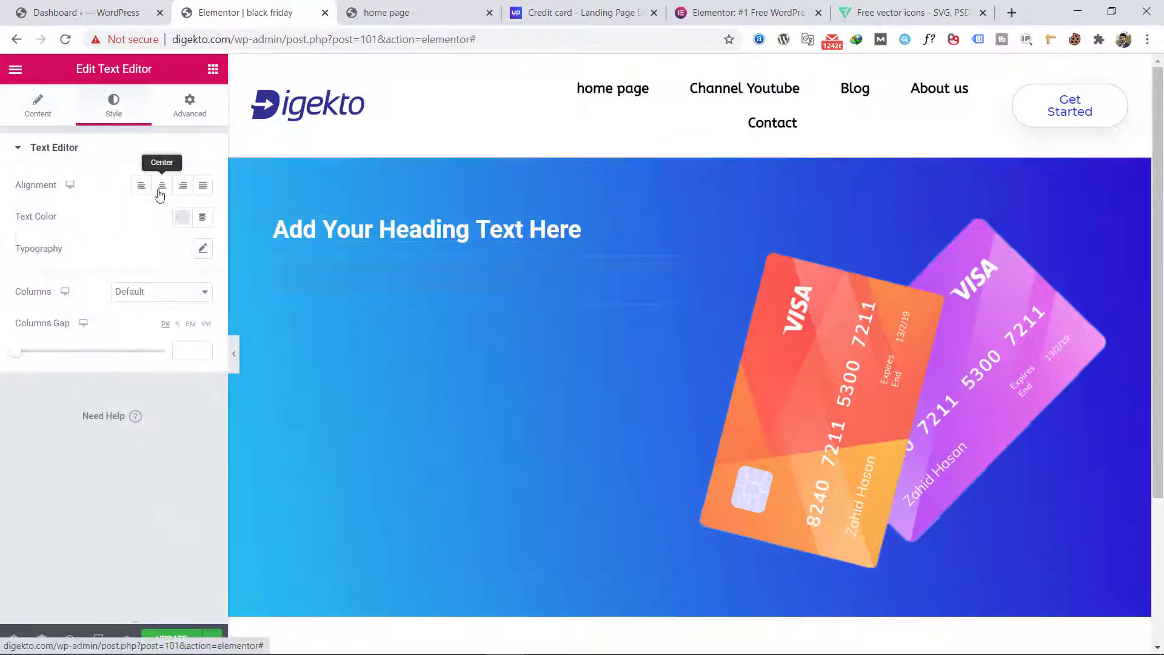
{"action": "left_click", "coordinate": [188, 223]}
{"action": "left_click_drag", "start_coordinate": [179, 293], "coordinate": [104, 278]}
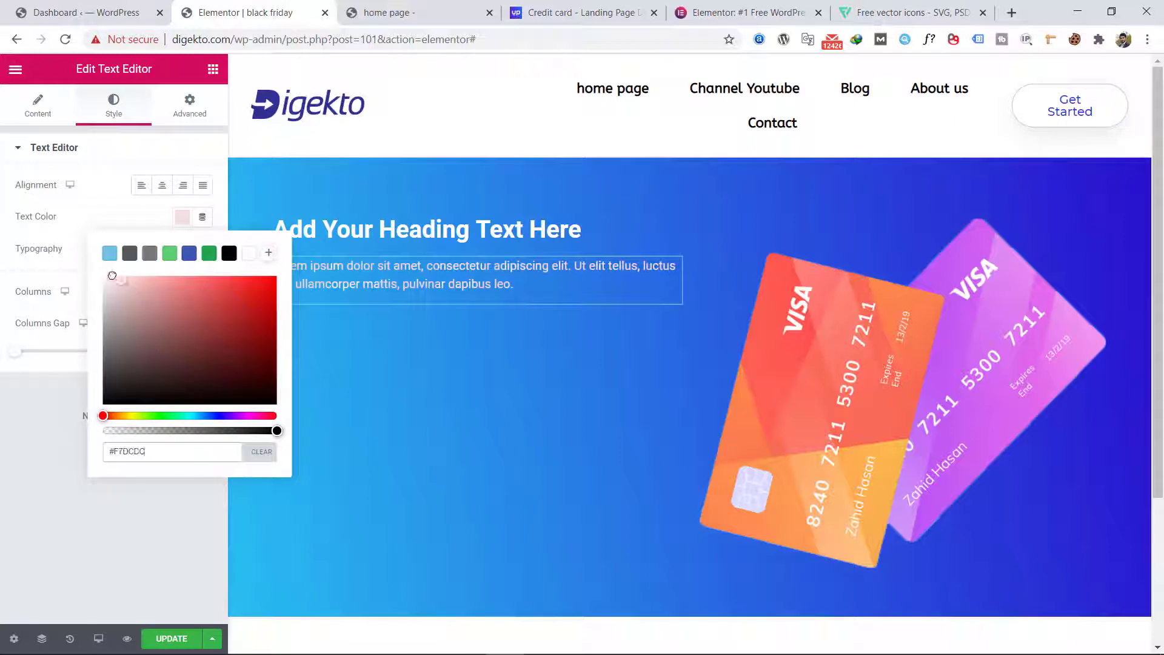
{"action": "left_click", "coordinate": [79, 213]}
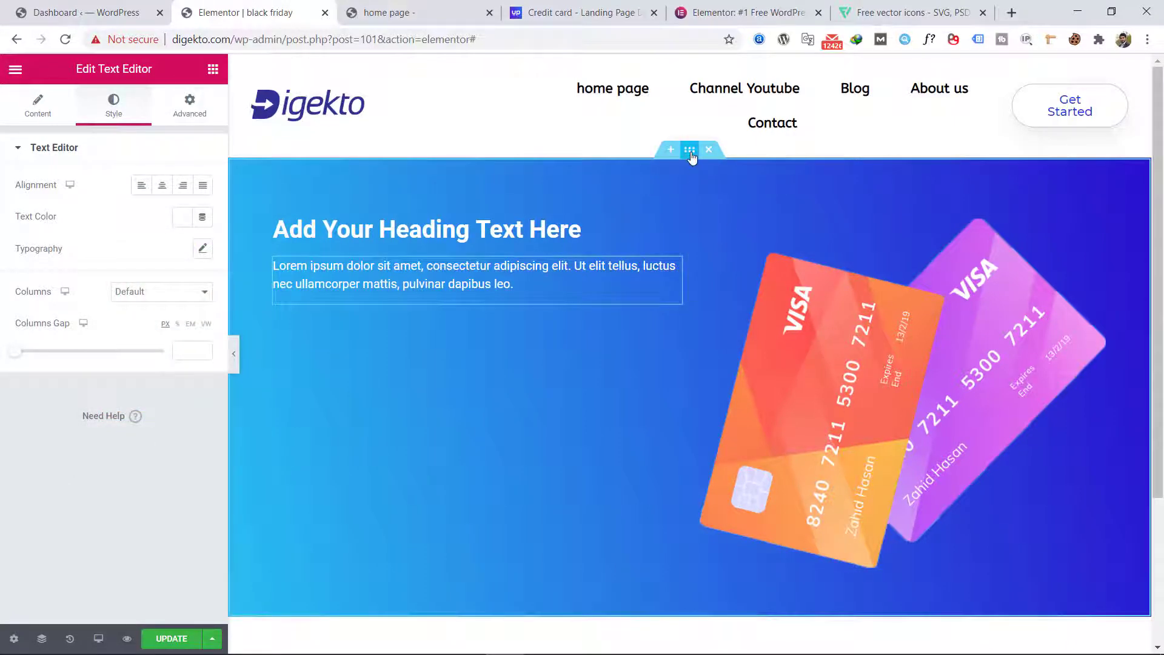
Step: Add a Waves shape divider to the bottom edge of the hero section
{"action": "left_click", "coordinate": [296, 457]}
{"action": "scroll", "coordinate": [133, 431], "scroll_direction": "down", "scroll_amount": 3}
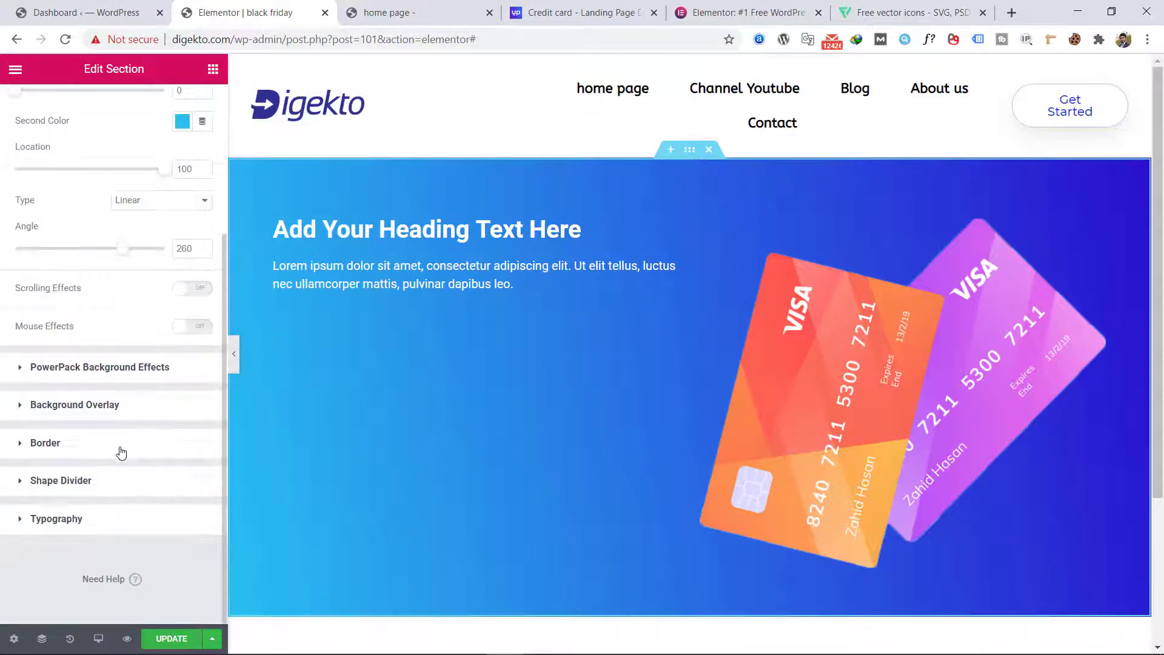
{"action": "left_click", "coordinate": [107, 494]}
{"action": "left_click", "coordinate": [163, 339]}
{"action": "left_click", "coordinate": [161, 369]}
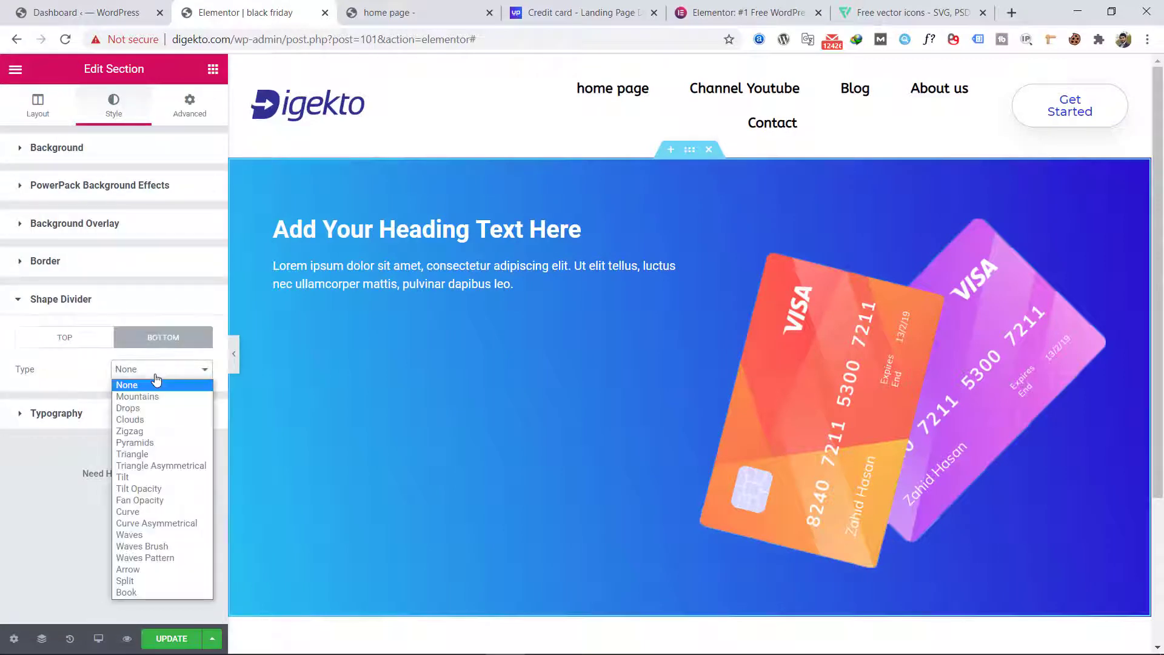
{"action": "left_click", "coordinate": [159, 534]}
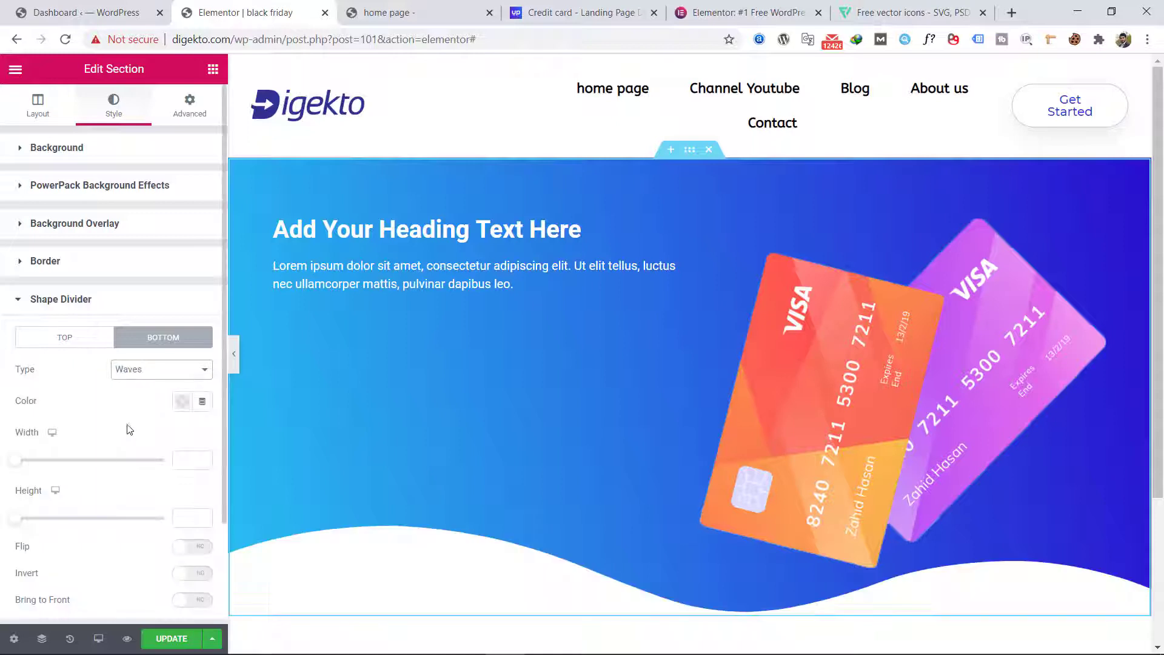
Step: Flip and invert the bottom wave divider, set its width to 114 and height to 175, and preview the hero at full width
{"action": "scroll", "coordinate": [117, 452], "scroll_direction": "down", "scroll_amount": 2}
{"action": "left_click", "coordinate": [192, 425]}
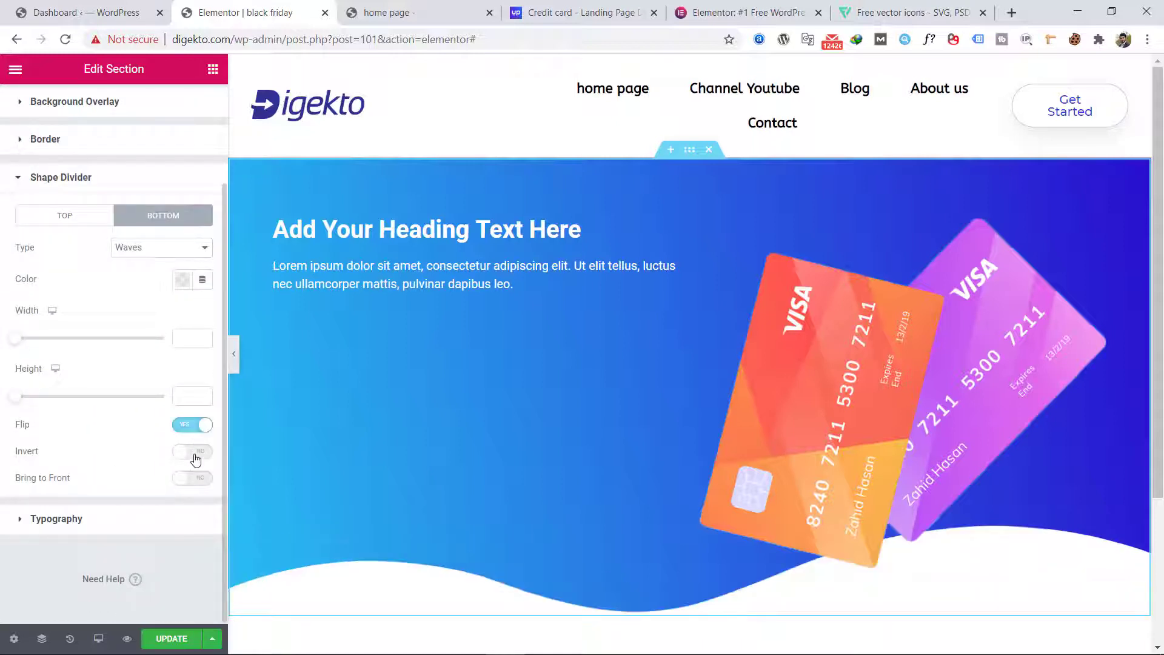
{"action": "left_click", "coordinate": [193, 451]}
{"action": "left_click_drag", "start_coordinate": [13, 338], "coordinate": [24, 337]}
{"action": "left_click_drag", "start_coordinate": [14, 395], "coordinate": [70, 401]}
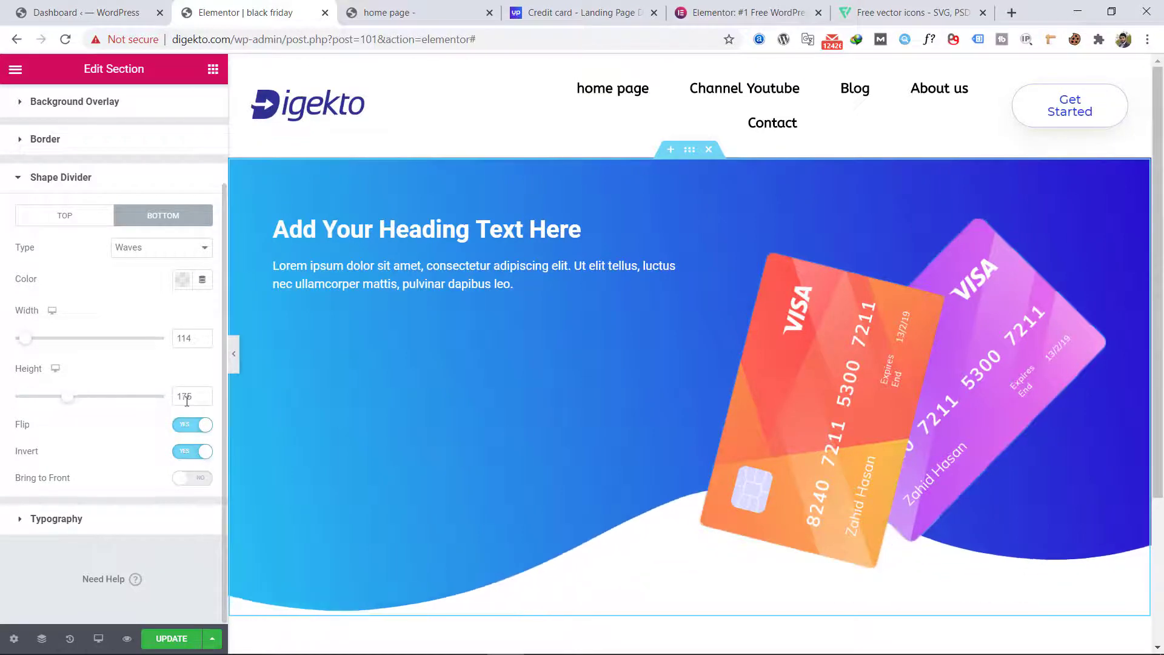
{"action": "left_click", "coordinate": [233, 354]}
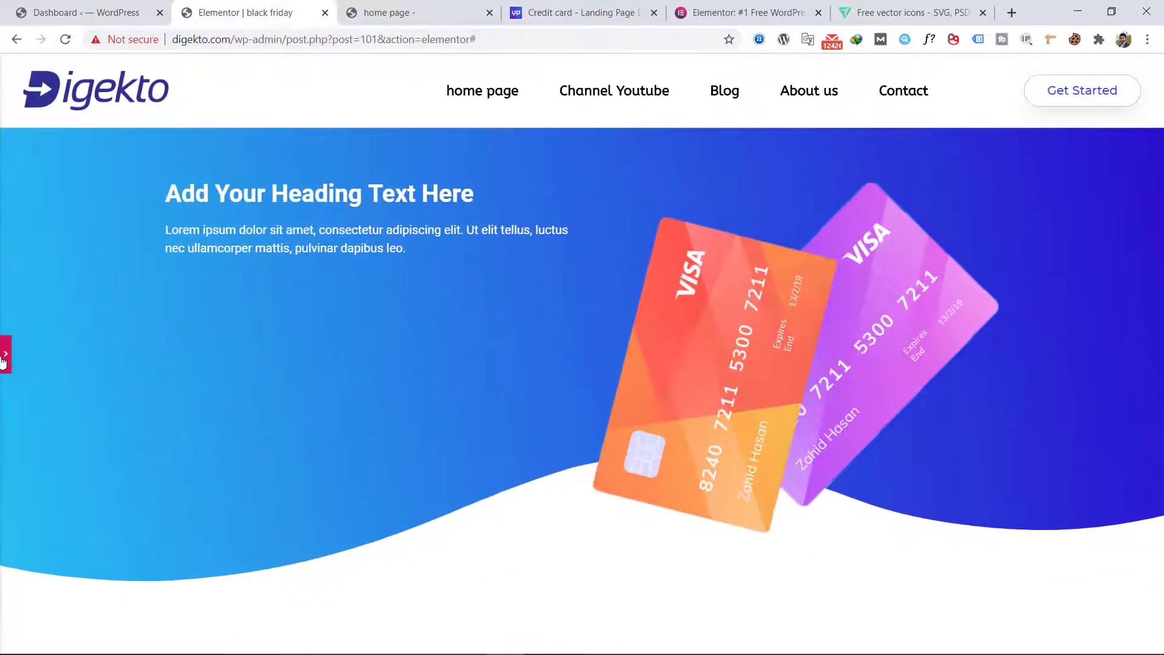
{"action": "left_click", "coordinate": [6, 363]}
Step: Set the hero section's minimum height to 699 px and compare the full-width preview with the Photoshop design
{"action": "left_click", "coordinate": [38, 107]}
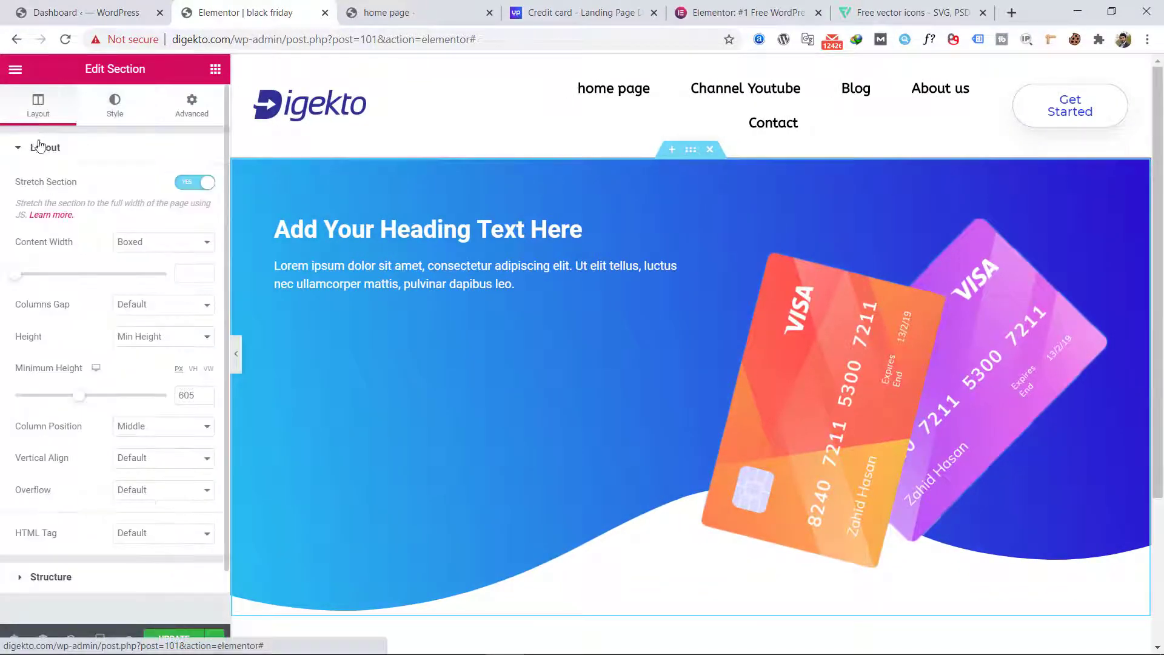
{"action": "left_click_drag", "start_coordinate": [85, 398], "coordinate": [94, 401]}
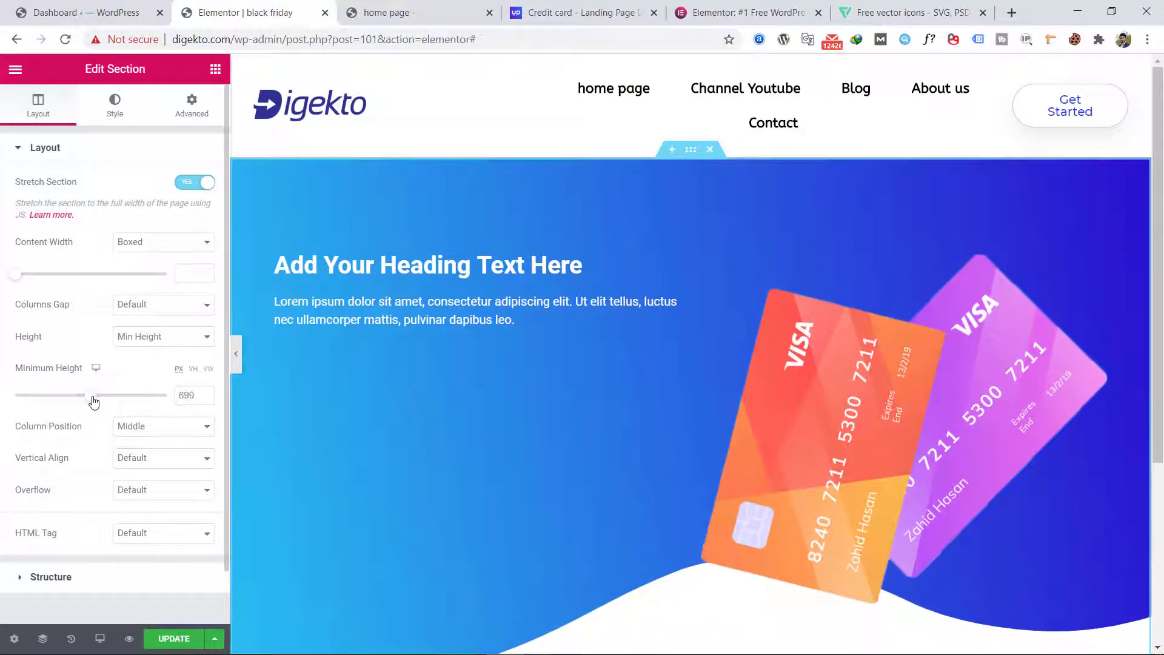
{"action": "left_click", "coordinate": [235, 353]}
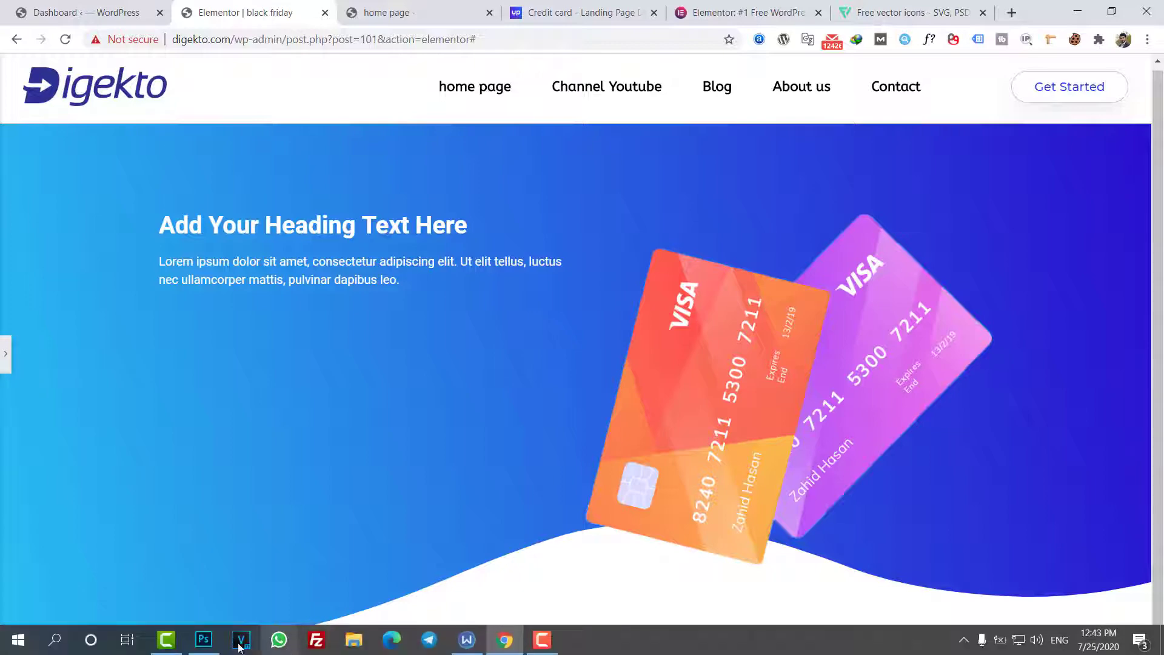
{"action": "left_click", "coordinate": [213, 645]}
{"action": "left_click", "coordinate": [212, 645]}
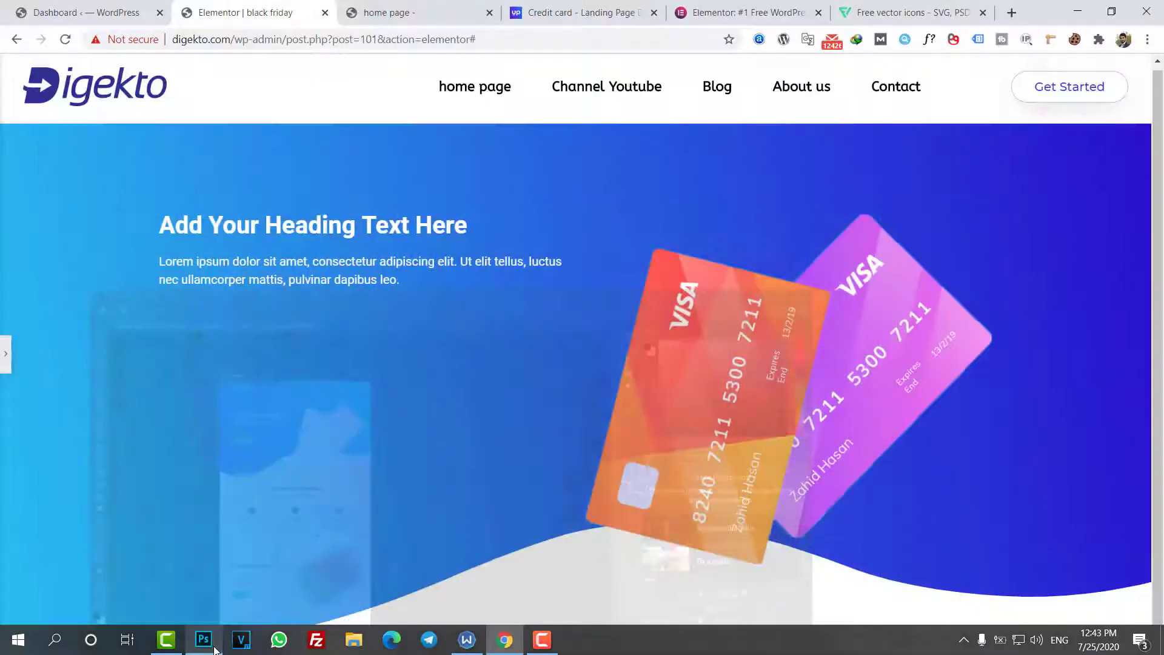
{"action": "left_click", "coordinate": [4, 364]}
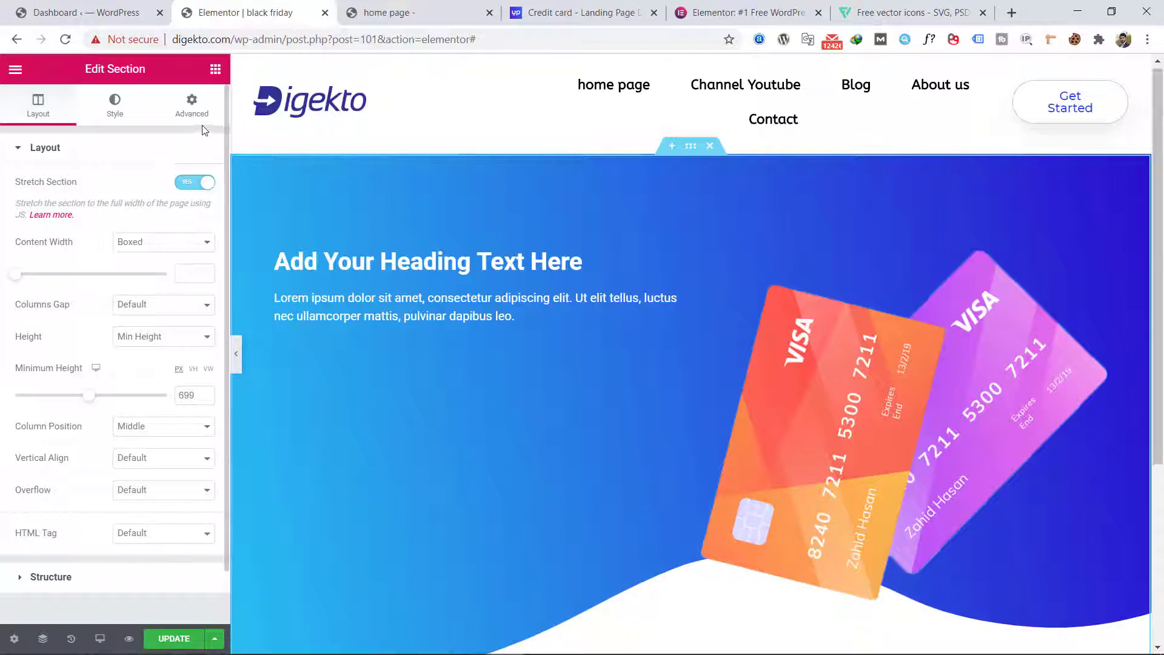
Step: Add a Button widget below the paragraph in the hero's left column and center it
{"action": "left_click", "coordinate": [215, 69]}
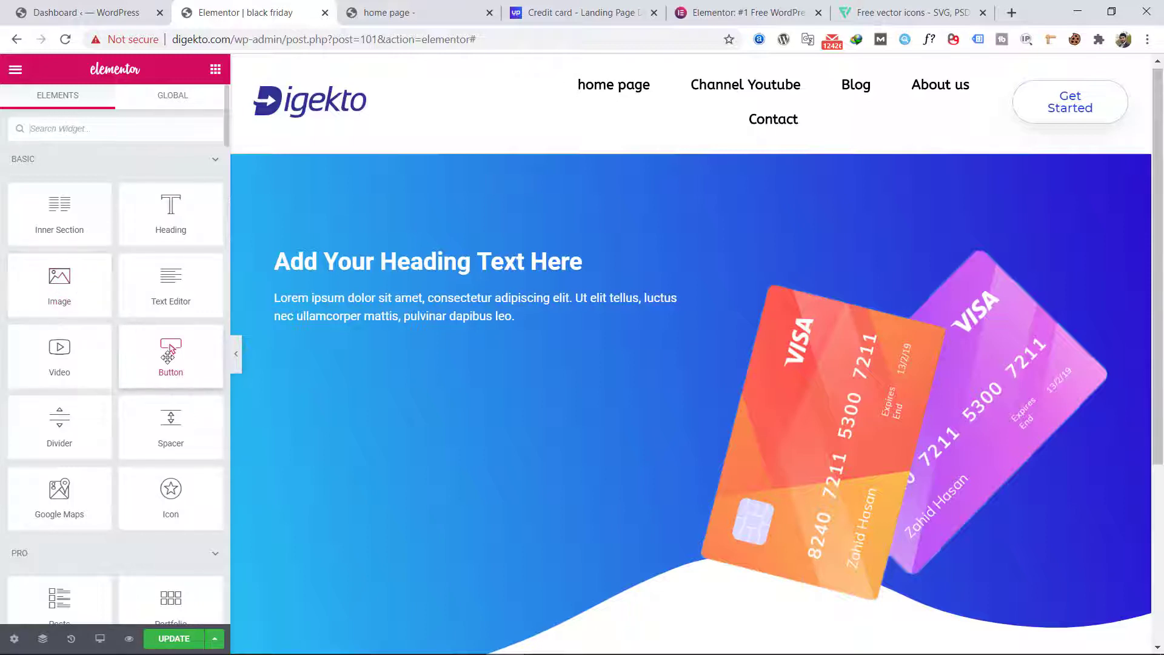
{"action": "left_click_drag", "start_coordinate": [168, 358], "coordinate": [376, 332]}
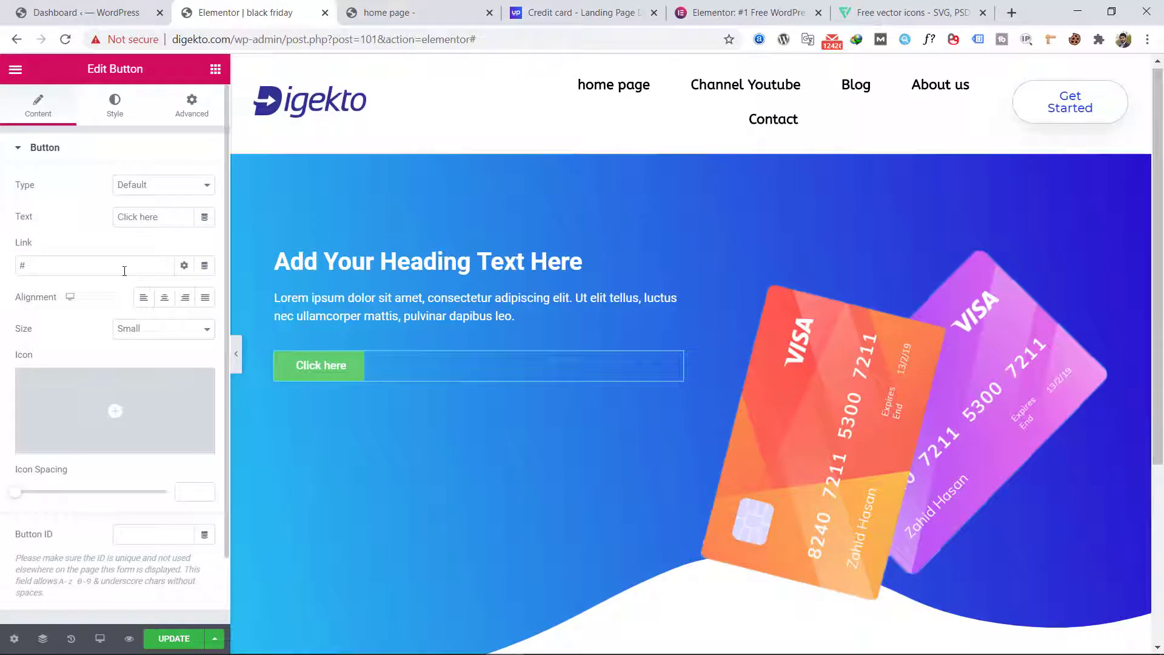
{"action": "left_click", "coordinate": [164, 299]}
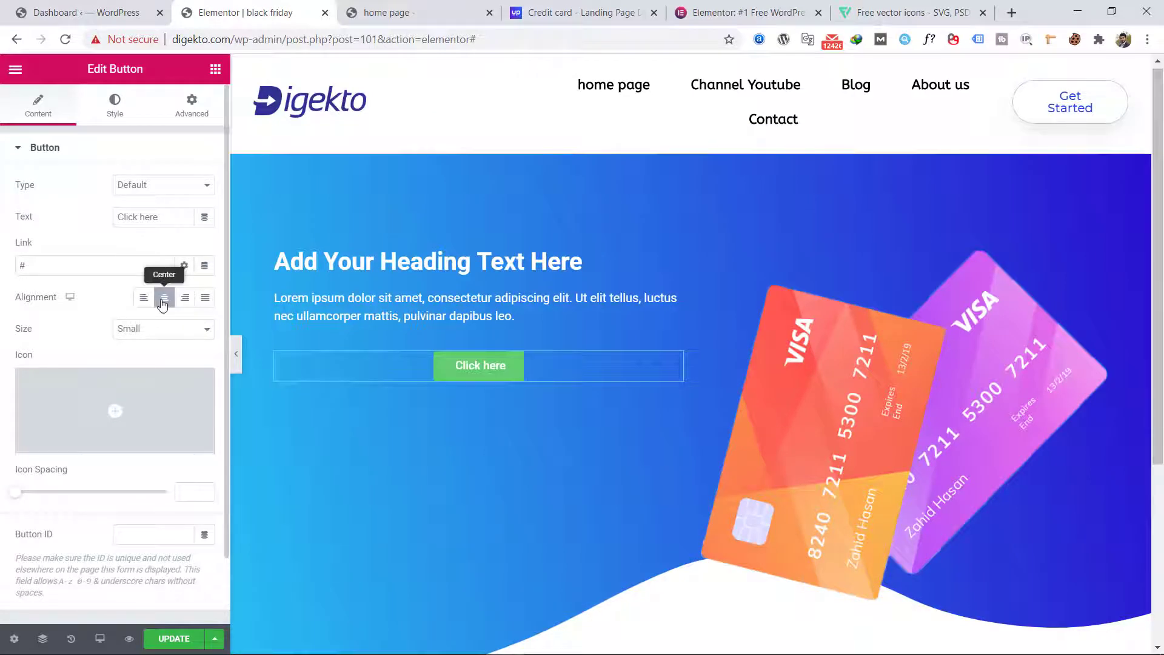
Step: Set the button's text color to white, #FFFFFF, and its background color to bright red
{"action": "left_click", "coordinate": [115, 126]}
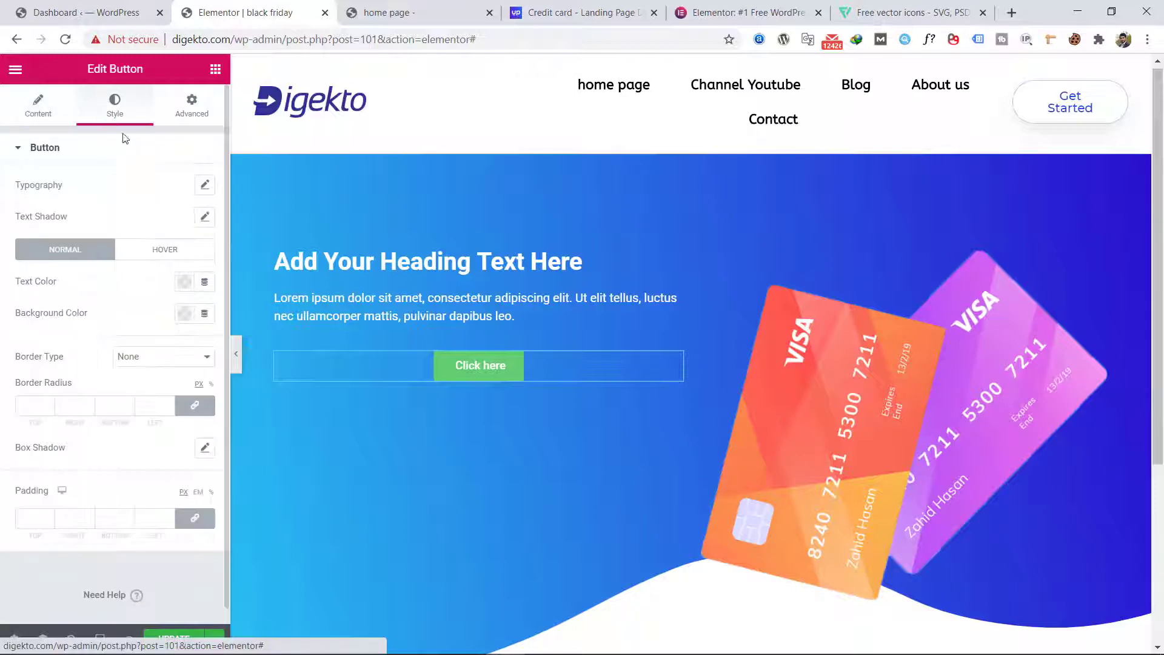
{"action": "left_click", "coordinate": [186, 286]}
{"action": "left_click_drag", "start_coordinate": [190, 390], "coordinate": [91, 325]}
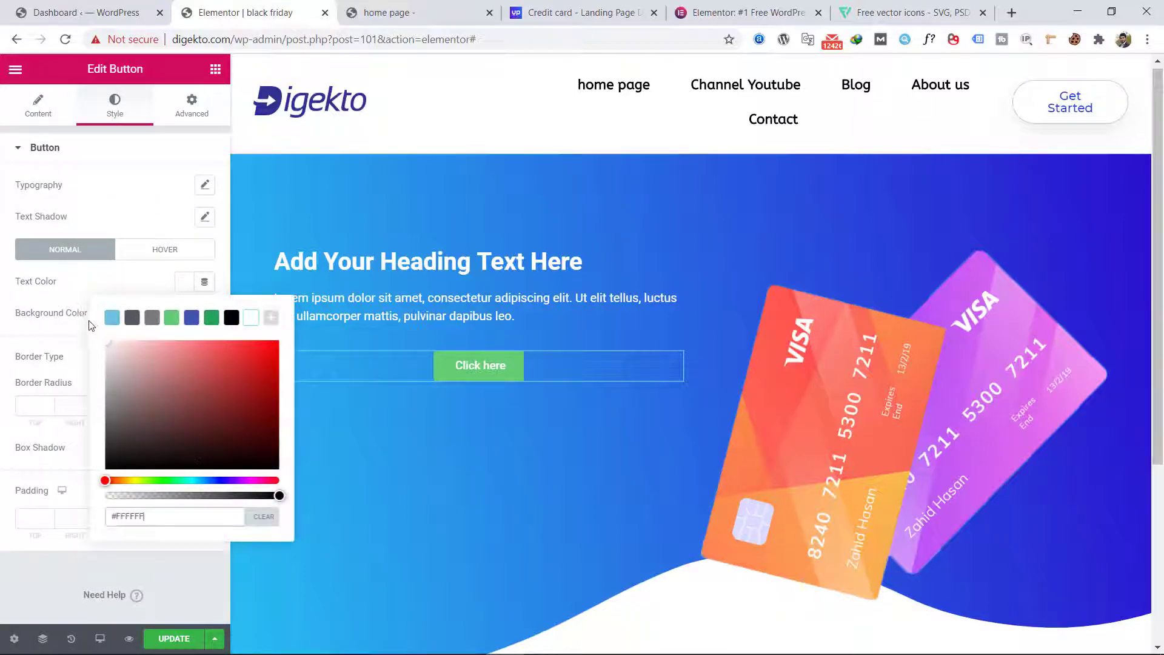
{"action": "left_click", "coordinate": [121, 292]}
{"action": "left_click", "coordinate": [184, 312]}
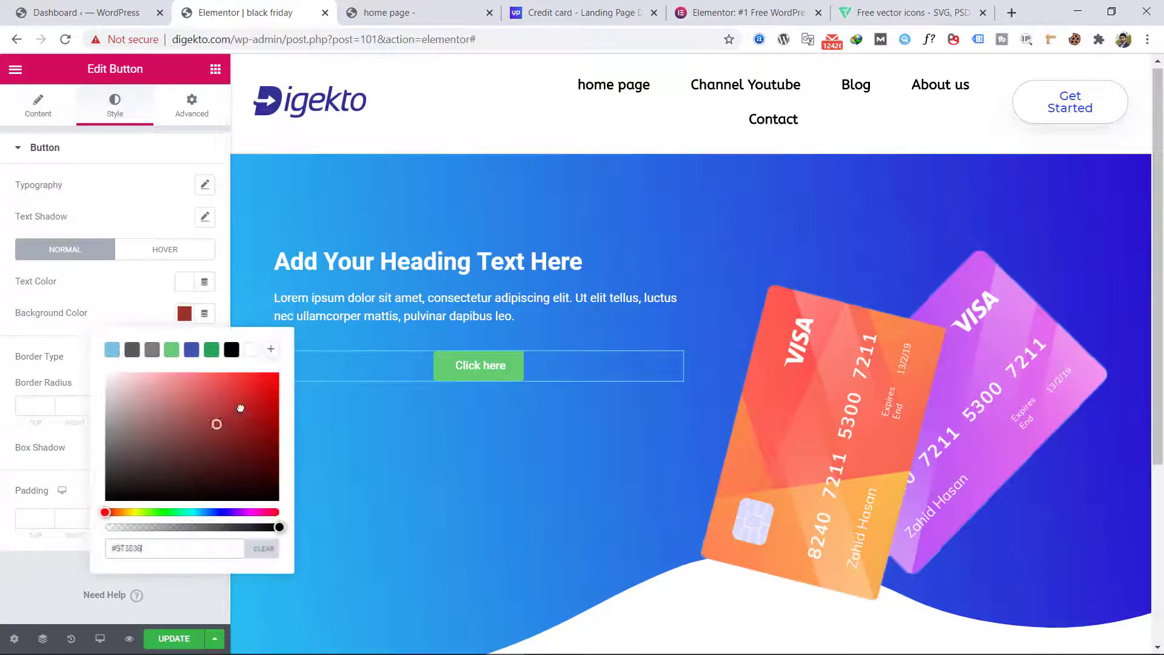
{"action": "left_click", "coordinate": [271, 390]}
{"action": "left_click", "coordinate": [129, 296]}
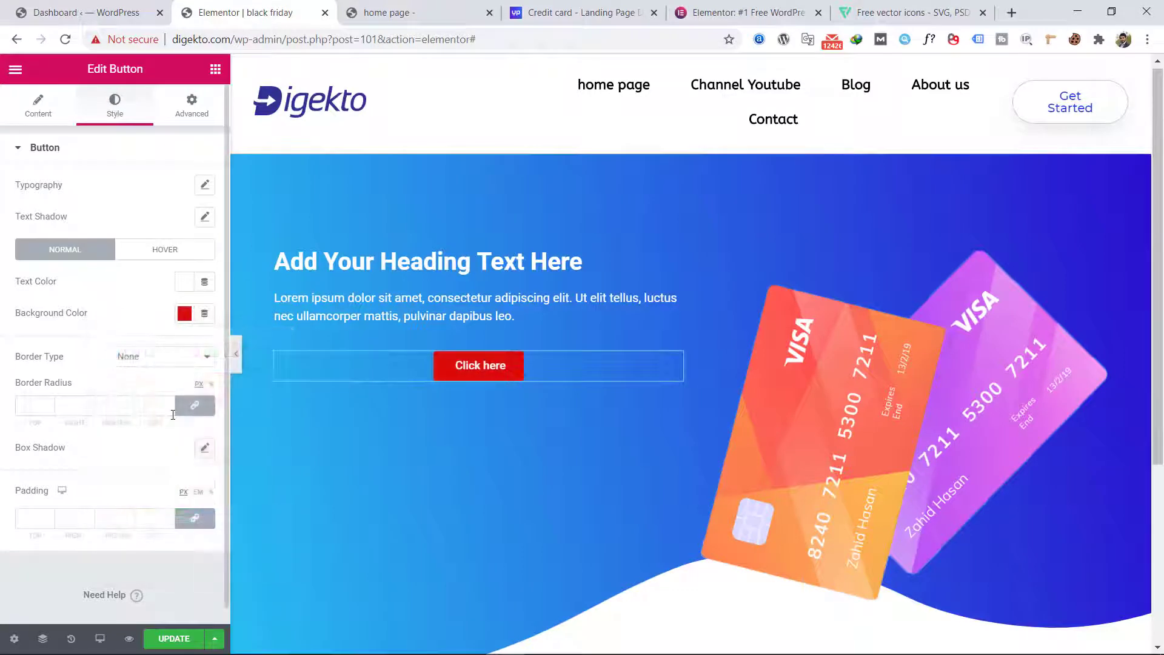
Step: Round the button's corners with an 11 px border radius and set its box shadow color to white, rgba(255, 255, 255, 0.5)
{"action": "left_click", "coordinate": [205, 448]}
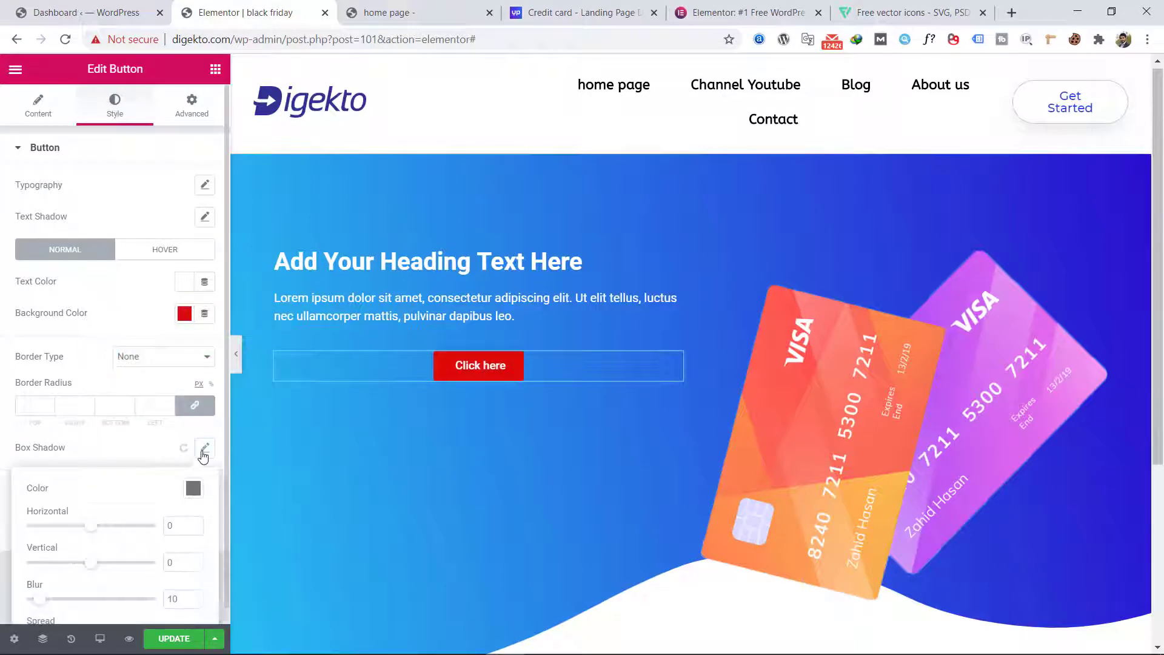
{"action": "double_click", "coordinate": [170, 403]}
{"action": "left_click", "coordinate": [170, 403]}
{"action": "left_click", "coordinate": [169, 403]}
{"action": "left_click", "coordinate": [169, 403]}
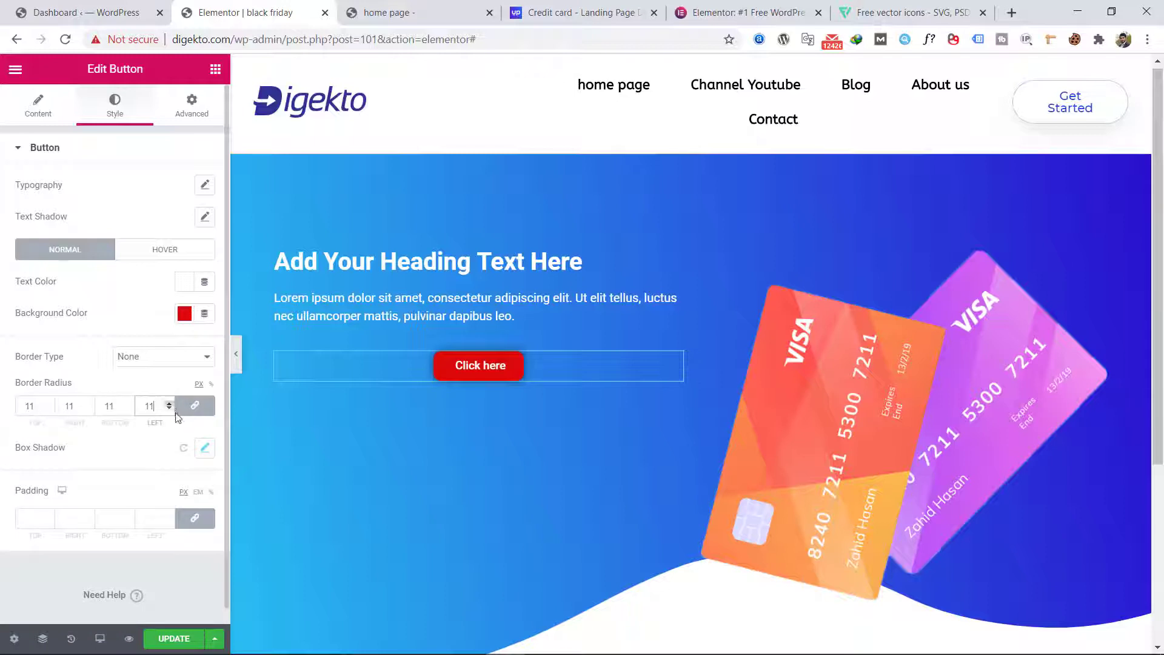
{"action": "left_click", "coordinate": [205, 448]}
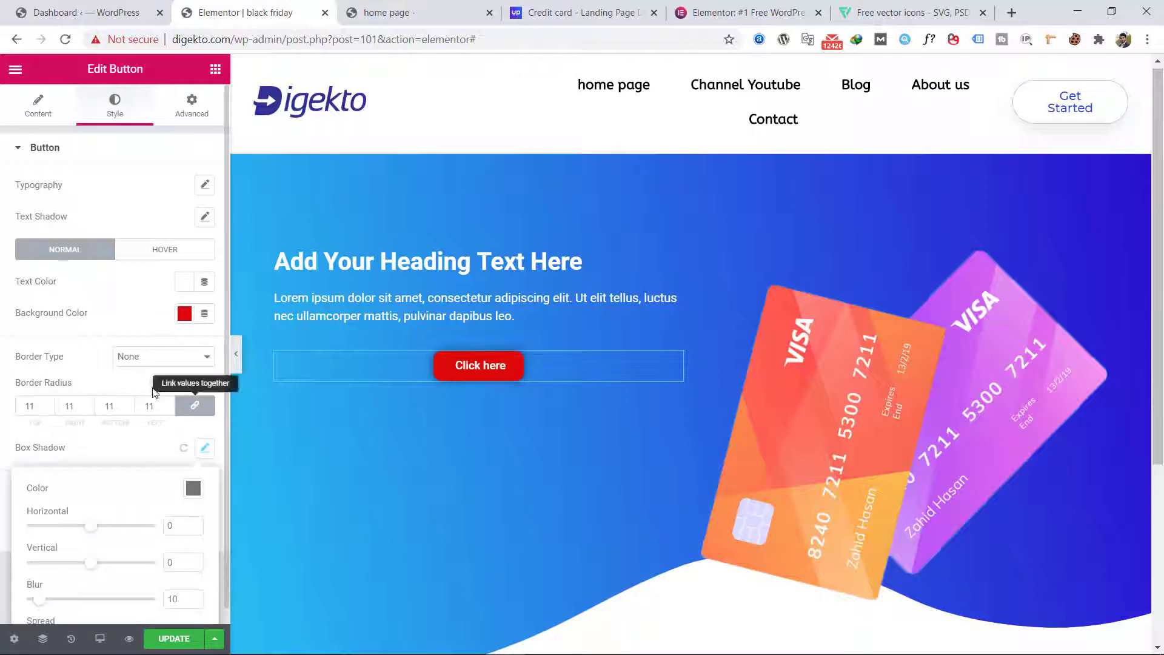
{"action": "left_click", "coordinate": [193, 488]}
{"action": "left_click", "coordinate": [113, 277]}
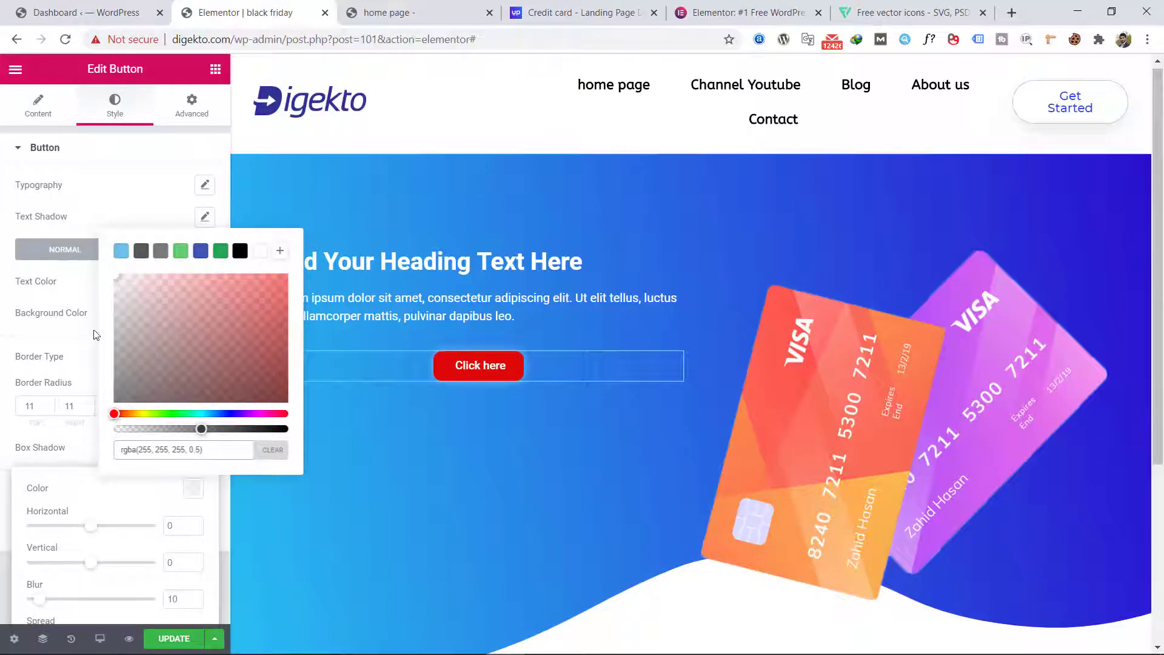
{"action": "left_click", "coordinate": [86, 348]}
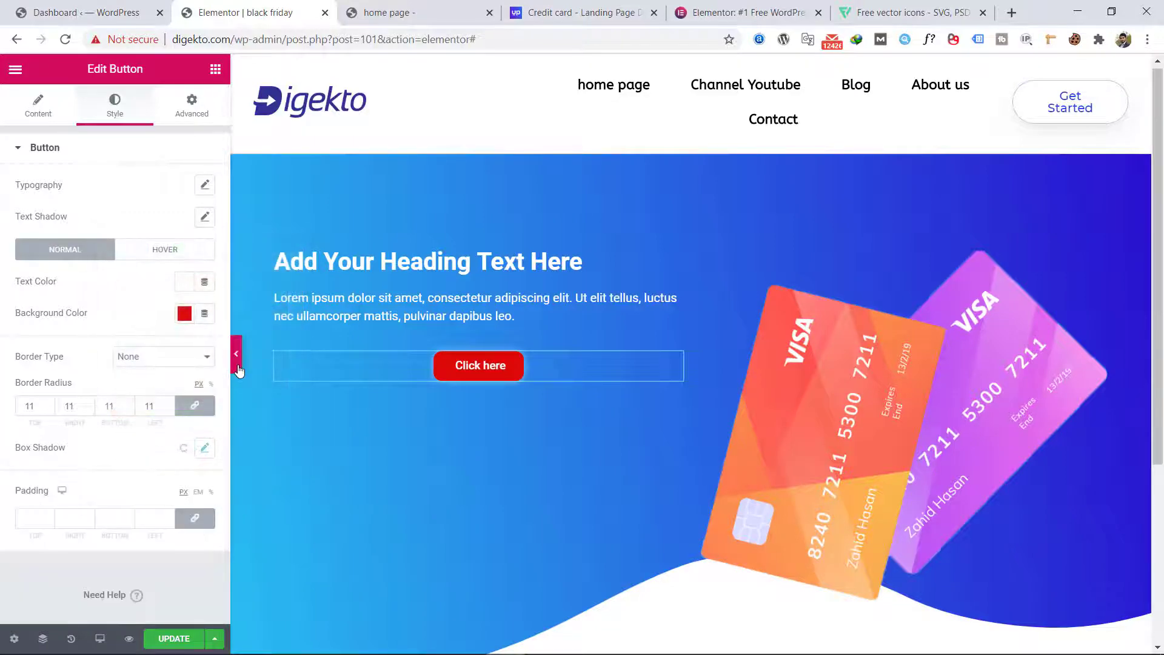
Step: Preview the hero with its styled button at full width and compare it with the Photoshop design
{"action": "left_click", "coordinate": [238, 366]}
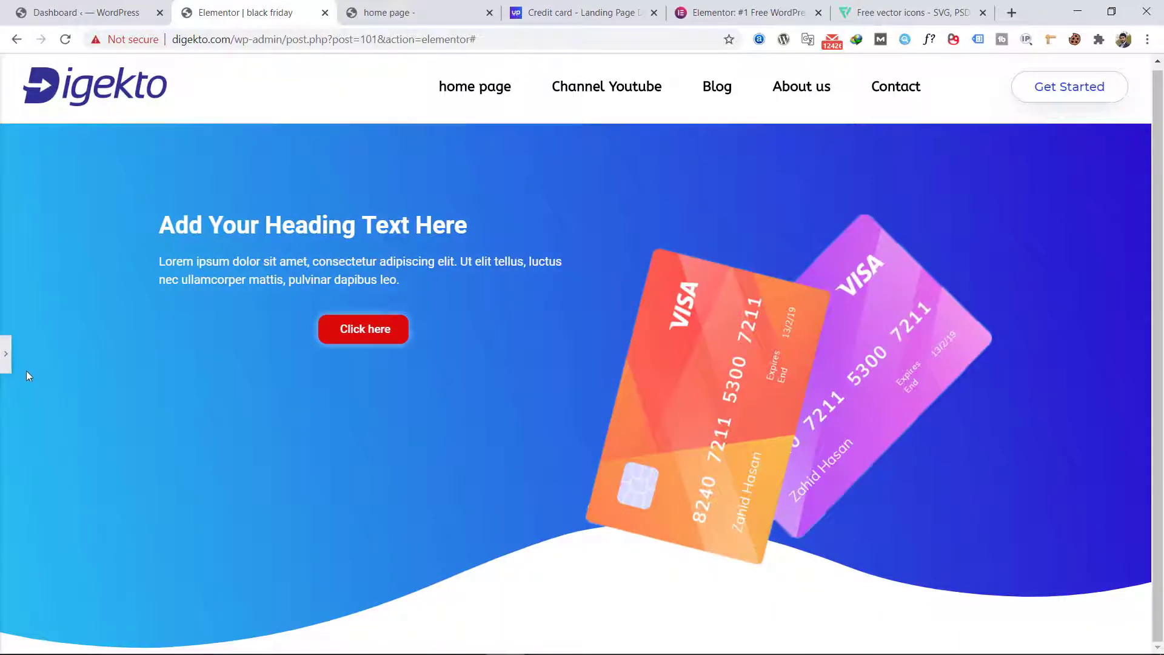
{"action": "mouse_move", "coordinate": [243, 640]}
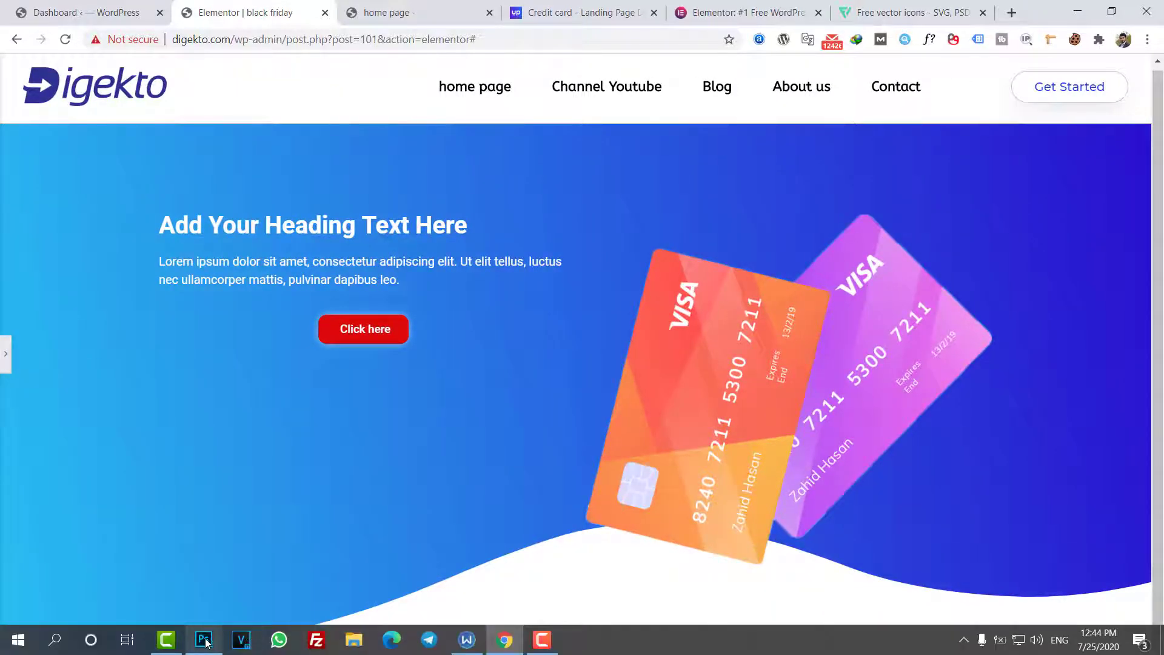
{"action": "mouse_move", "coordinate": [205, 642]}
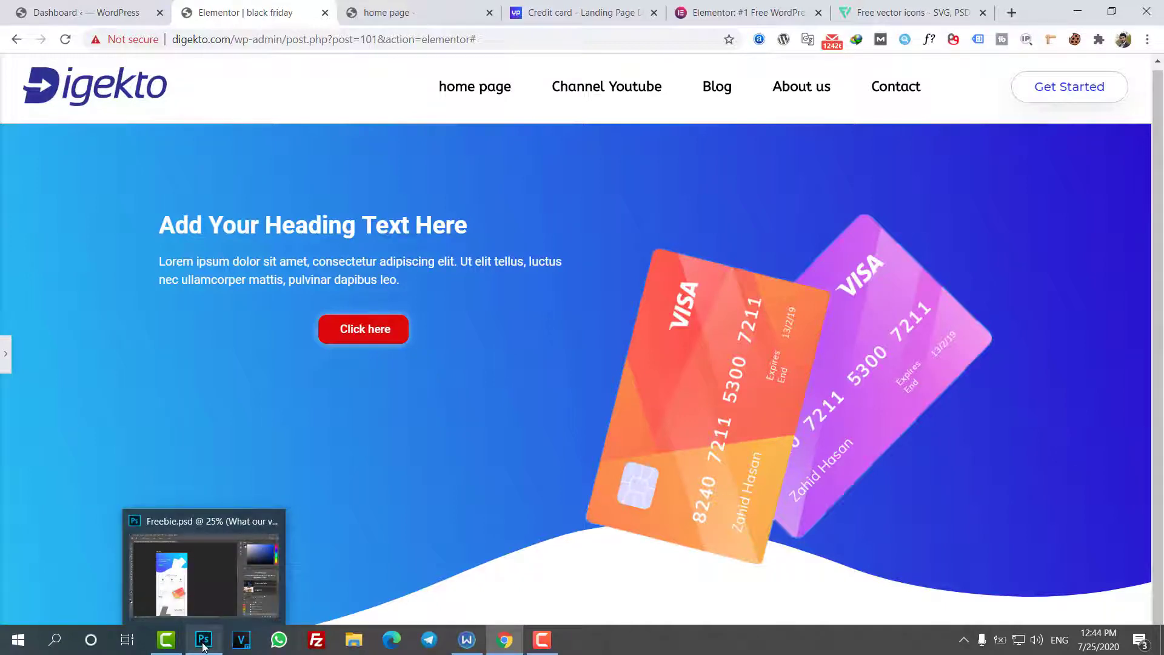
{"action": "left_click", "coordinate": [205, 641]}
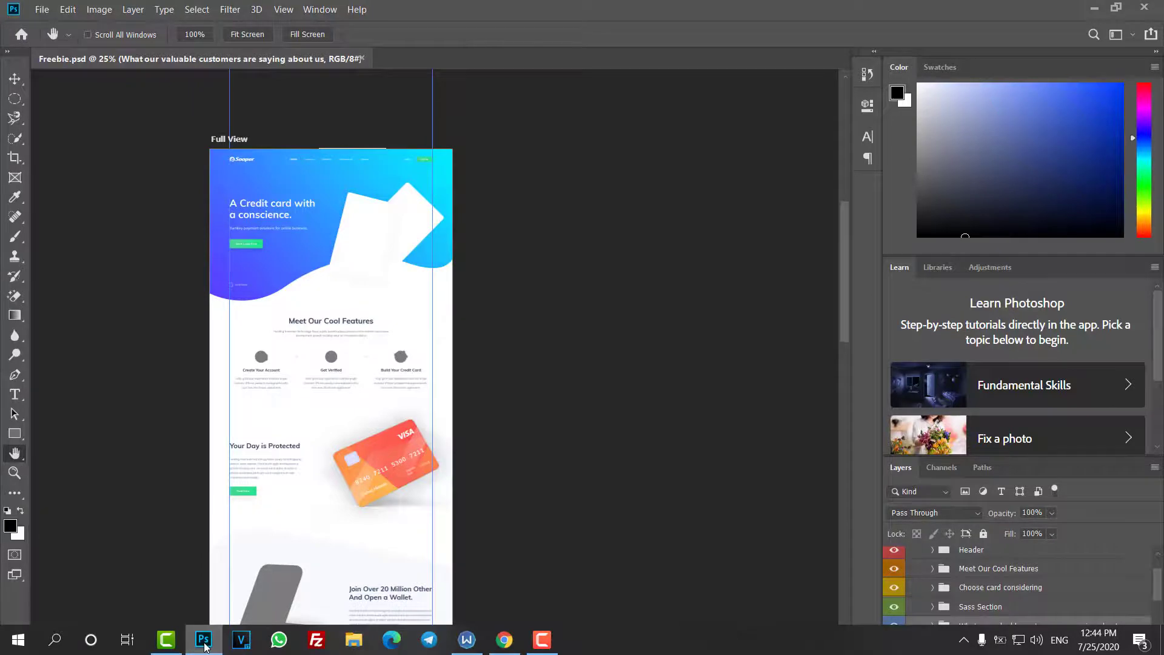
{"action": "left_click", "coordinate": [205, 646]}
{"action": "left_click", "coordinate": [5, 354]}
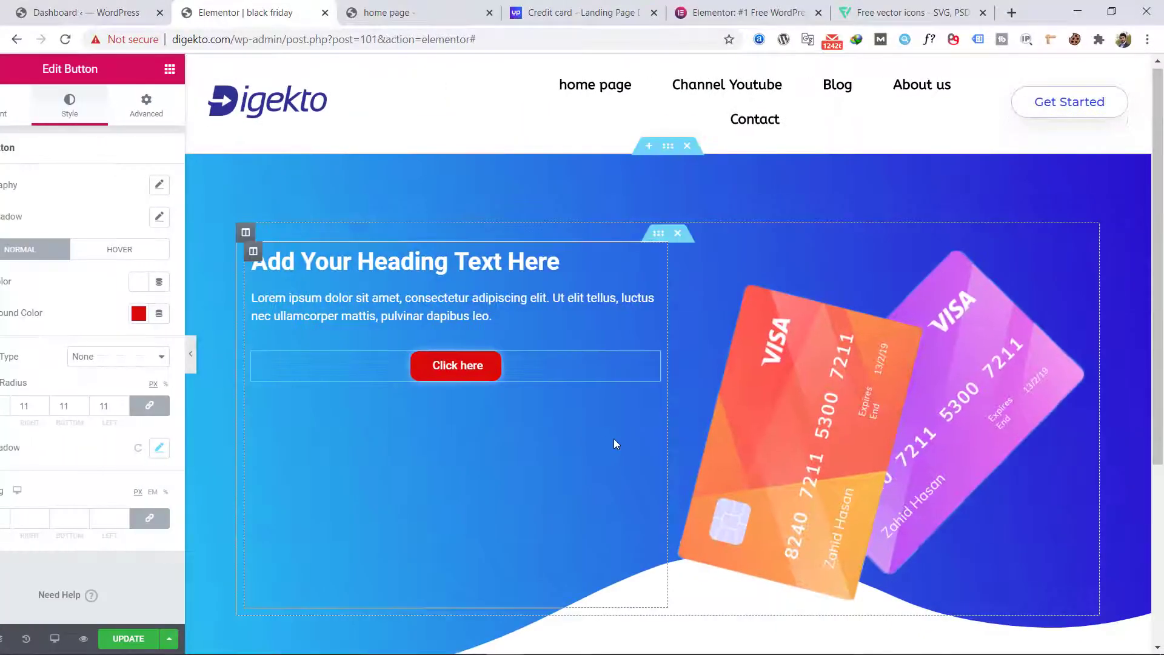
Step: Add a new section with three equal columns below the hero section
{"action": "scroll", "coordinate": [615, 442], "scroll_direction": "down", "scroll_amount": 4}
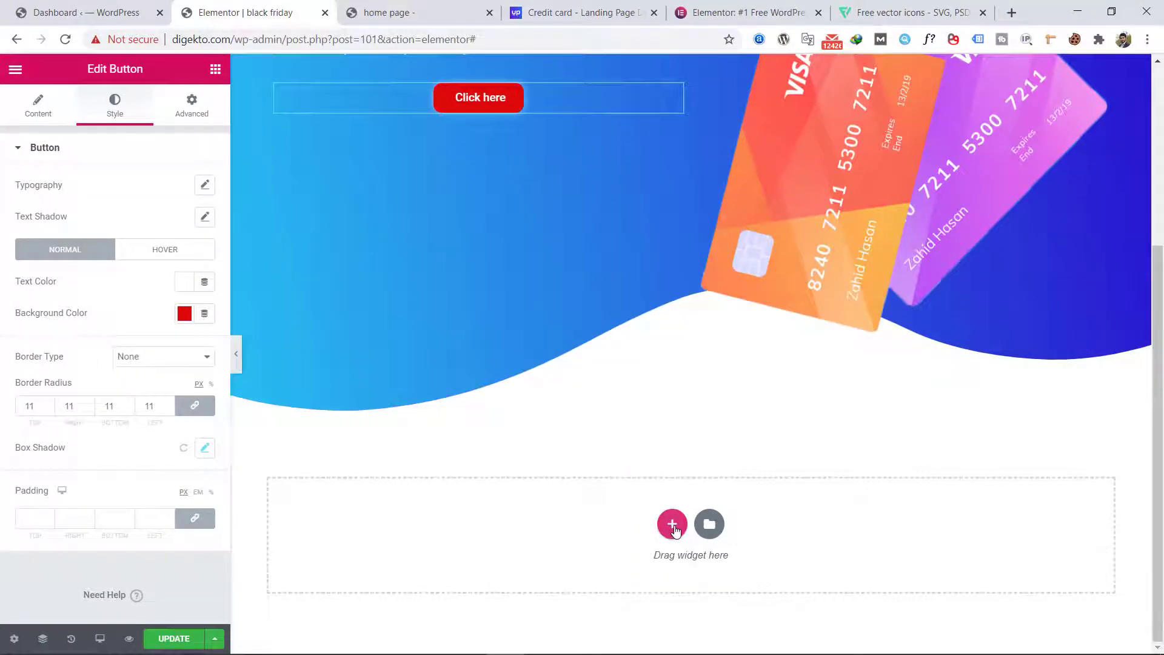
{"action": "left_click", "coordinate": [672, 524]}
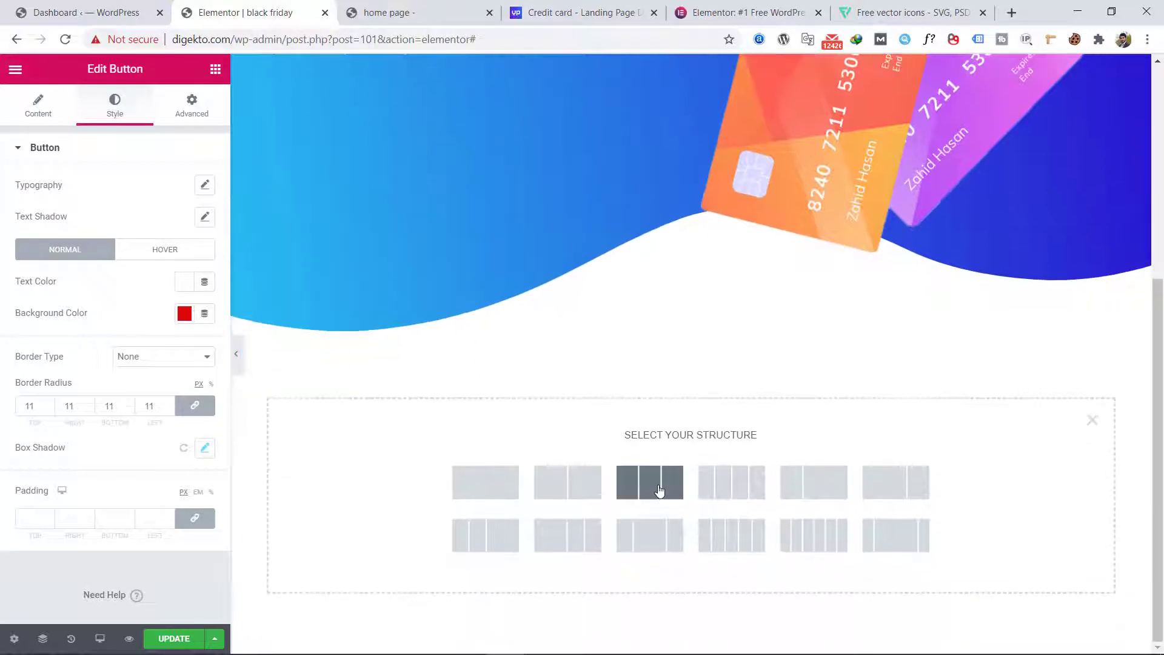
{"action": "left_click", "coordinate": [649, 483]}
Step: Add an Icon Box widget to the first column of the new three-column section
{"action": "left_click", "coordinate": [216, 69]}
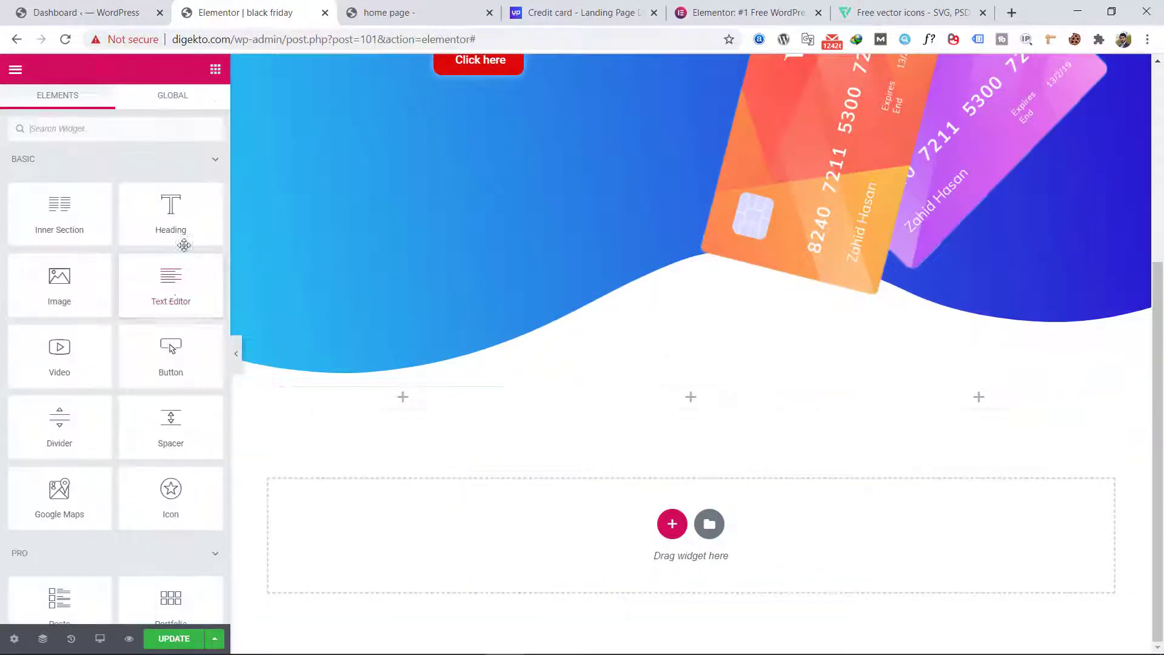
{"action": "scroll", "coordinate": [172, 291], "scroll_direction": "down", "scroll_amount": 8}
{"action": "scroll", "coordinate": [170, 294], "scroll_direction": "down", "scroll_amount": 9}
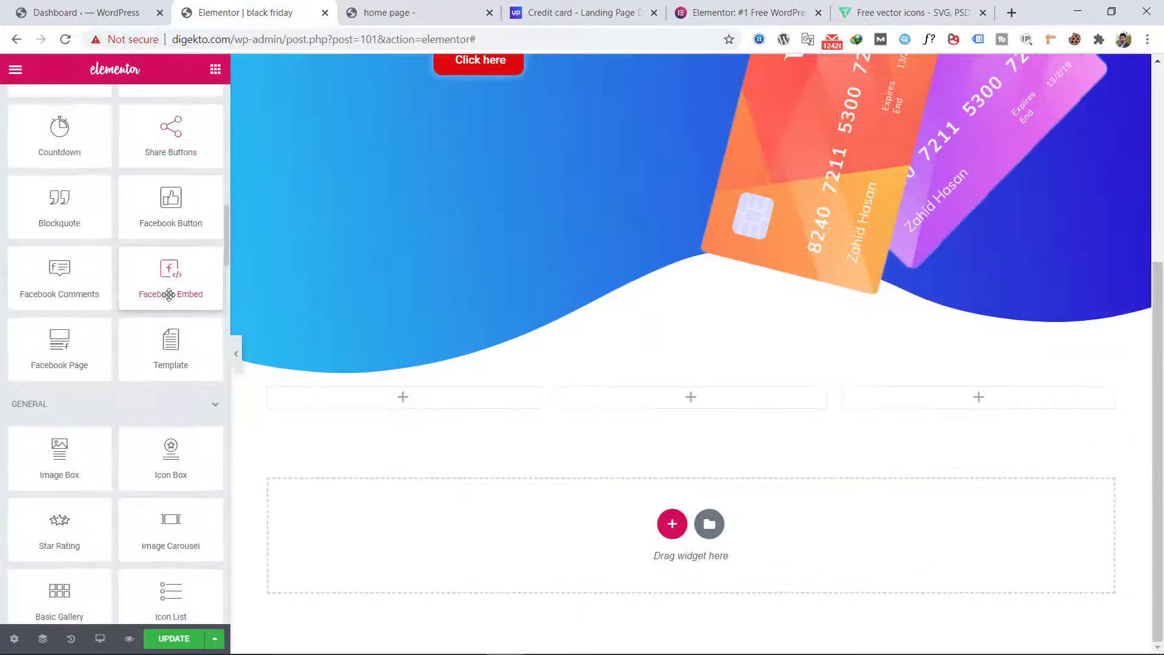
{"action": "left_click_drag", "start_coordinate": [171, 452], "coordinate": [410, 400]}
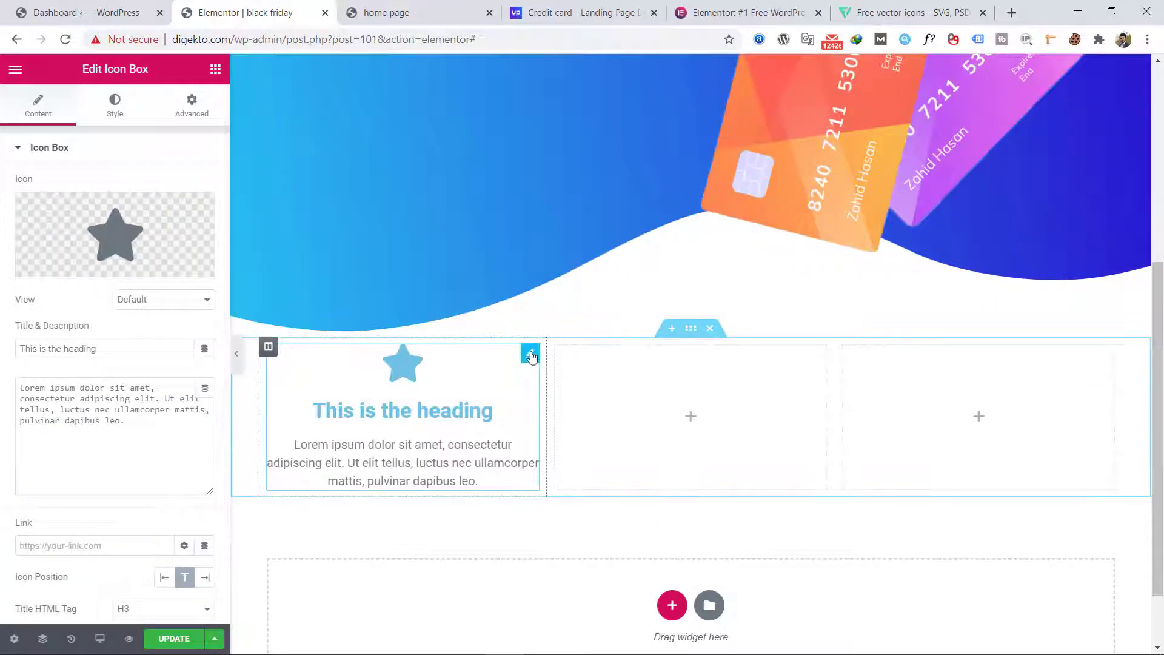
{"action": "right_click", "coordinate": [527, 359]}
{"action": "left_click", "coordinate": [381, 380]}
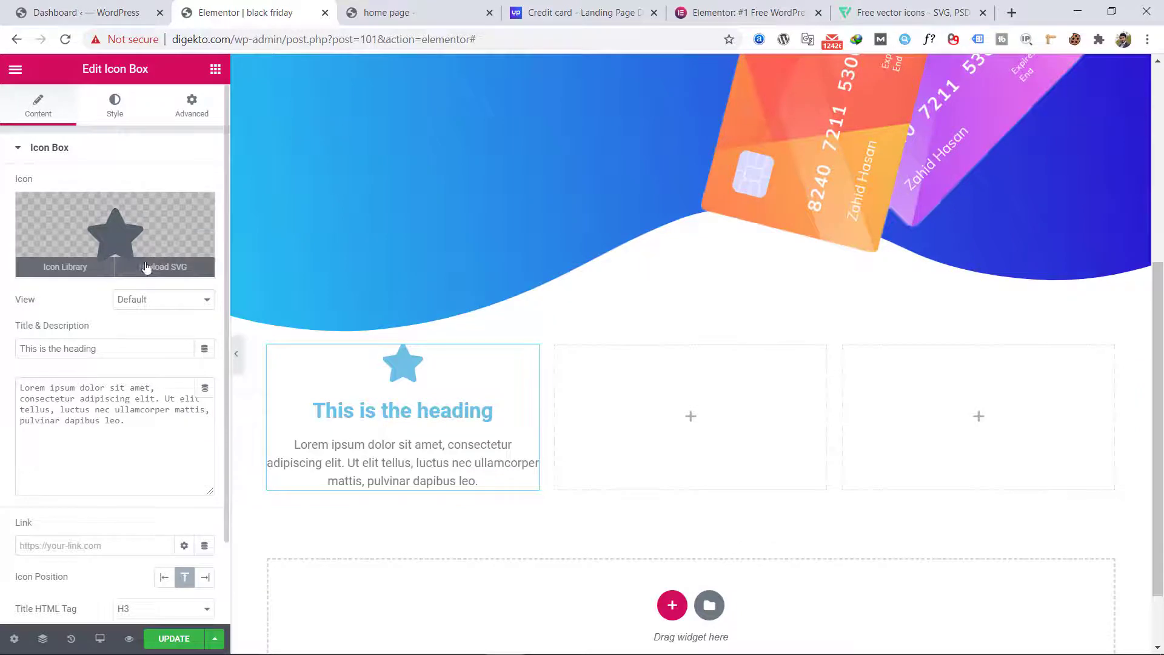
Step: Switch to Flaticon, check the features section in the Photoshop design, and search for "account" icons
{"action": "mouse_move", "coordinate": [162, 276]}
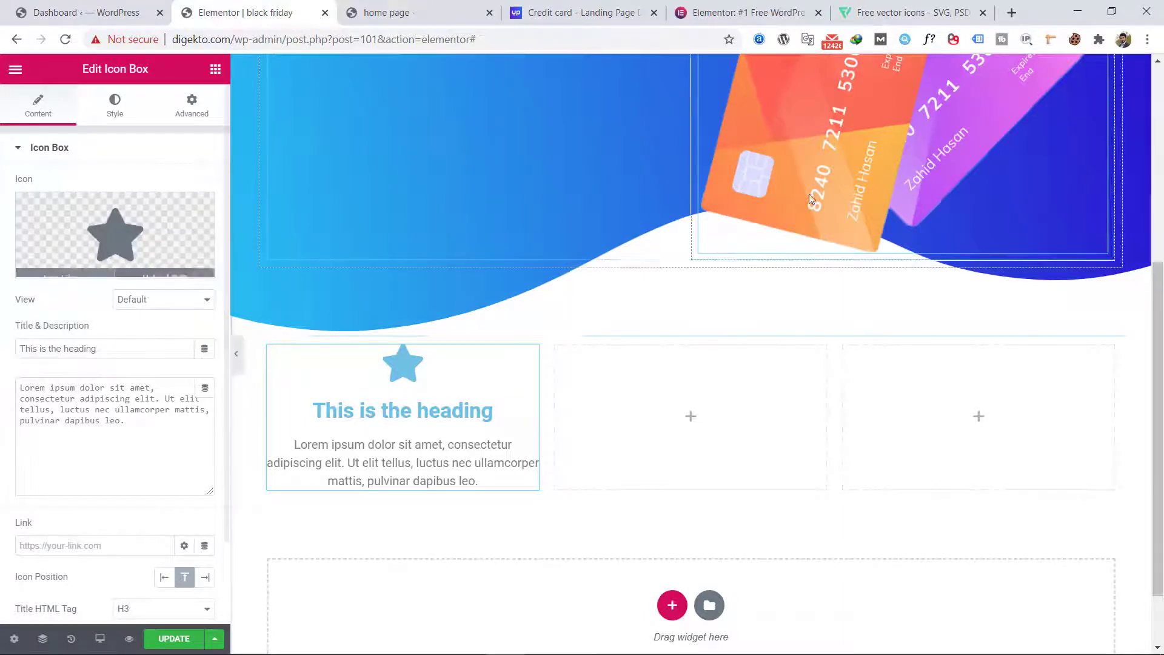
{"action": "left_click", "coordinate": [888, 14]}
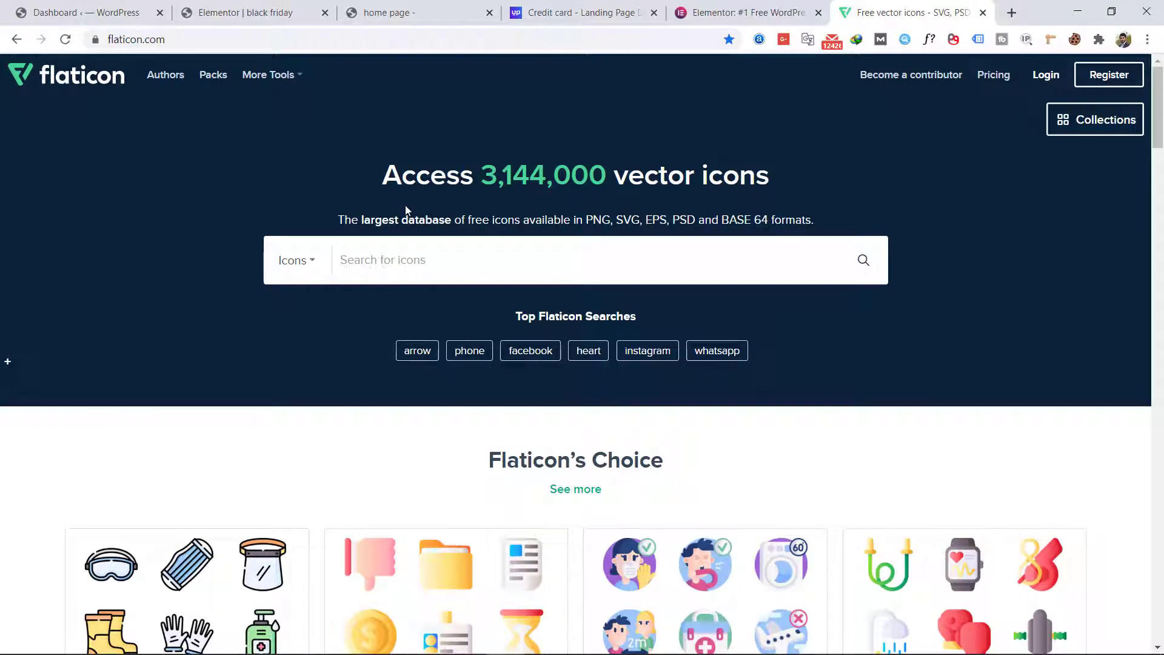
{"action": "key", "text": "Return"}
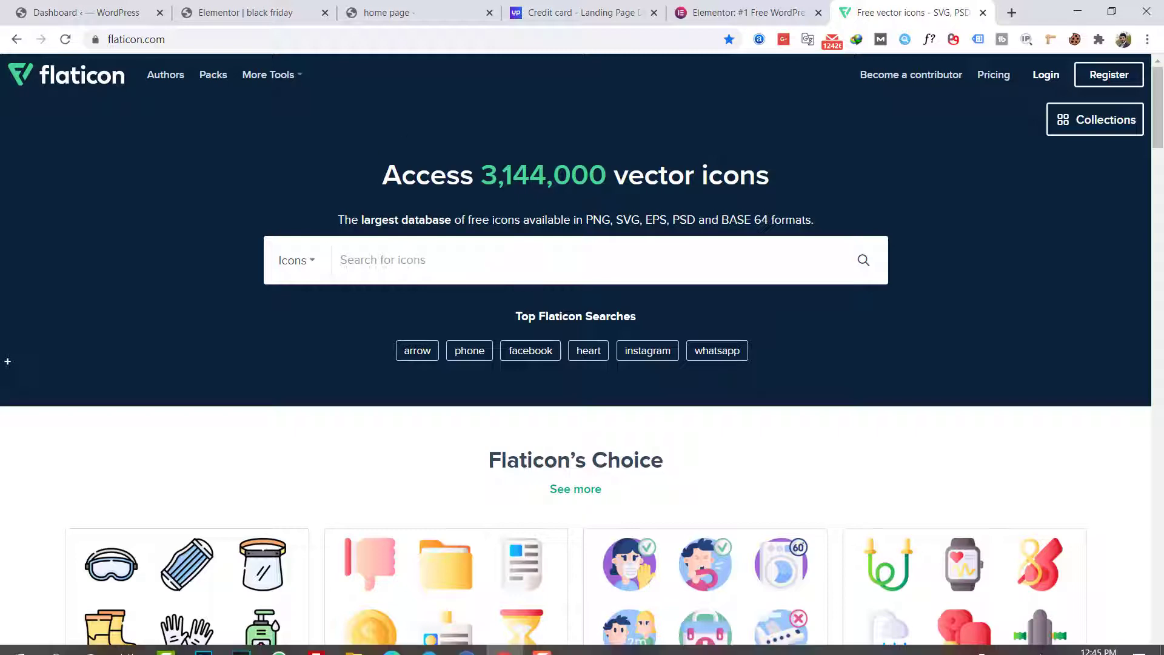
{"action": "left_click", "coordinate": [204, 647]}
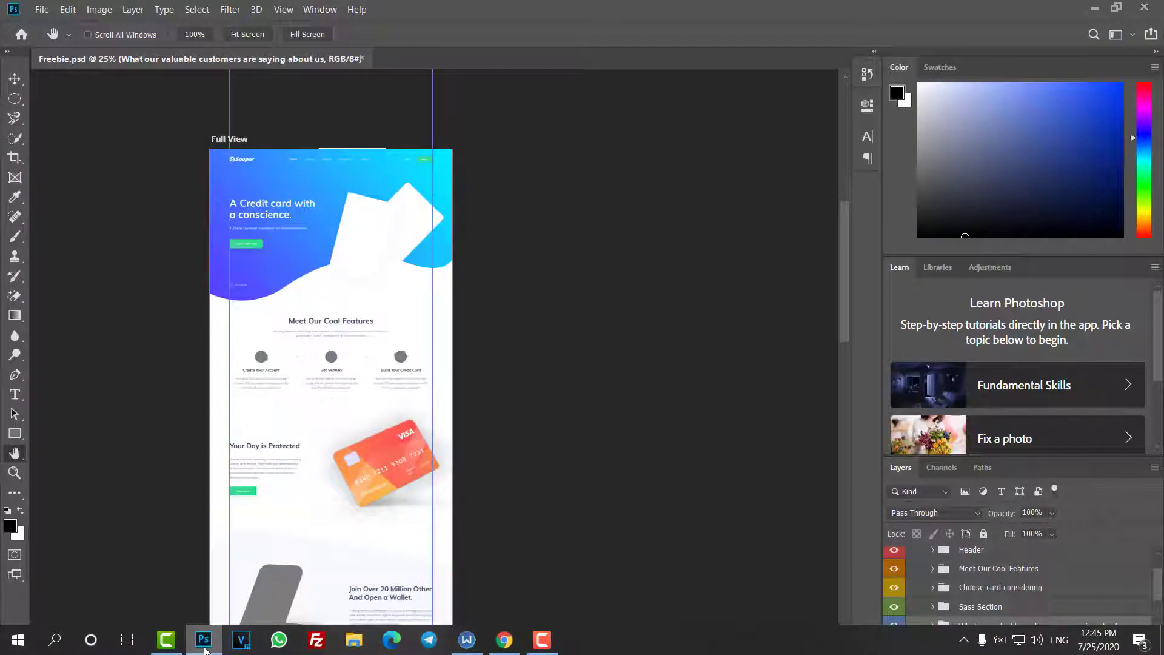
{"action": "left_click", "coordinate": [205, 647]}
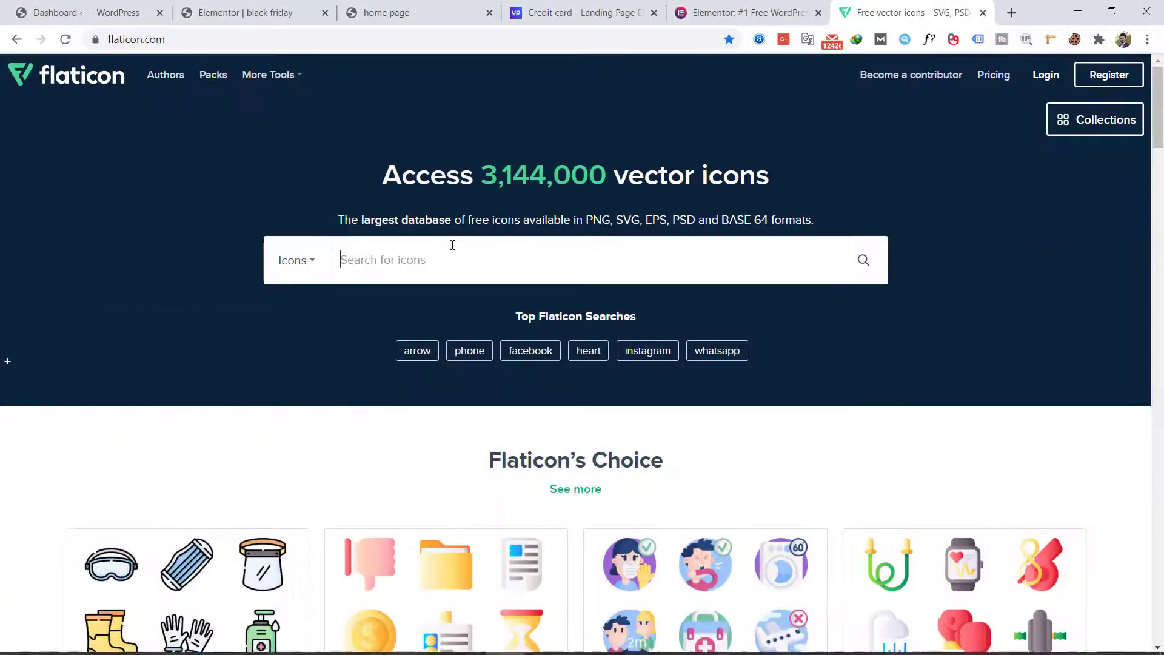
{"action": "type", "text": "acco"}
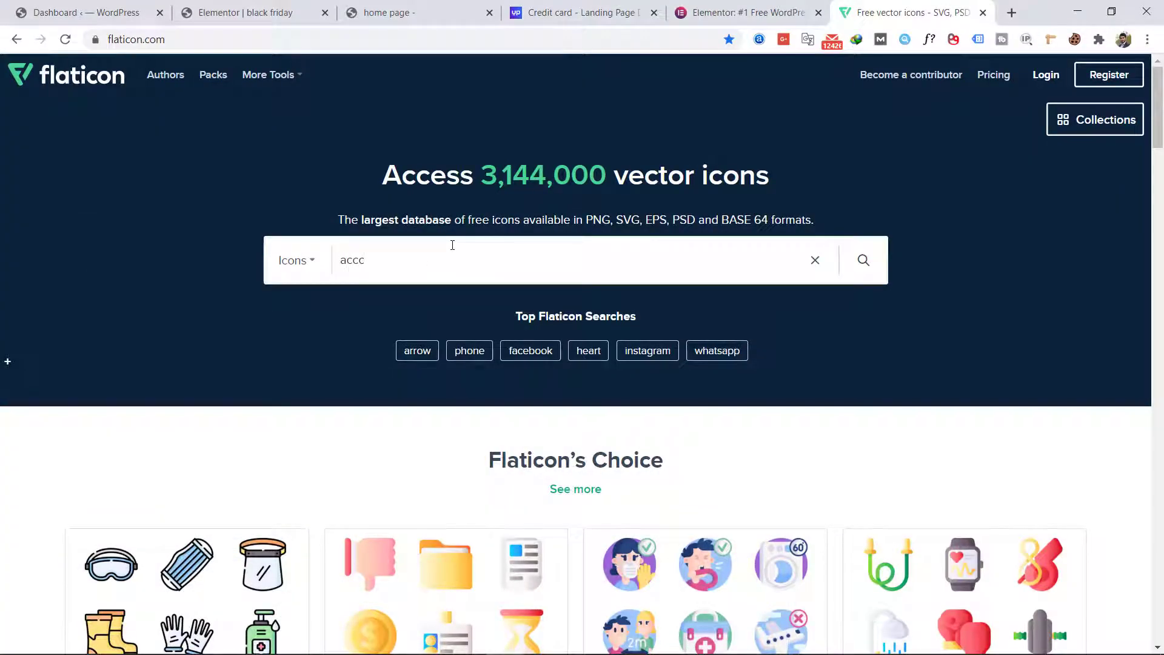
{"action": "key", "text": "Down"}
{"action": "key", "text": "Return"}
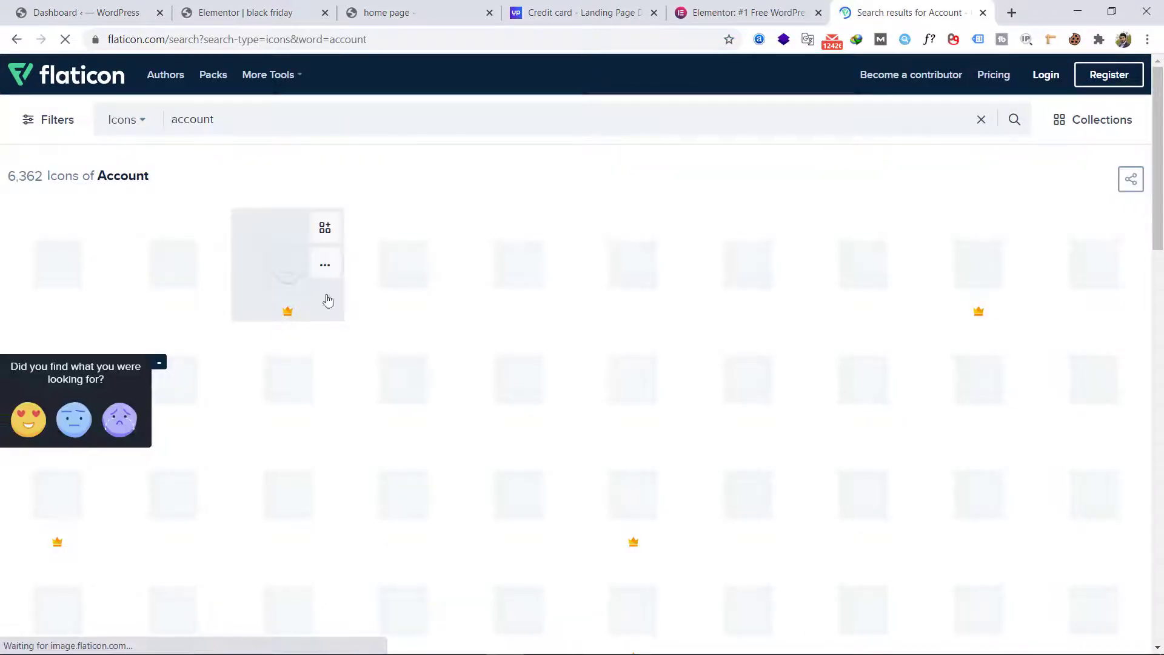
Step: Browse the account icons and download the flat user icon with the orange padlock as a free SVG
{"action": "scroll", "coordinate": [303, 323], "scroll_direction": "down", "scroll_amount": 3}
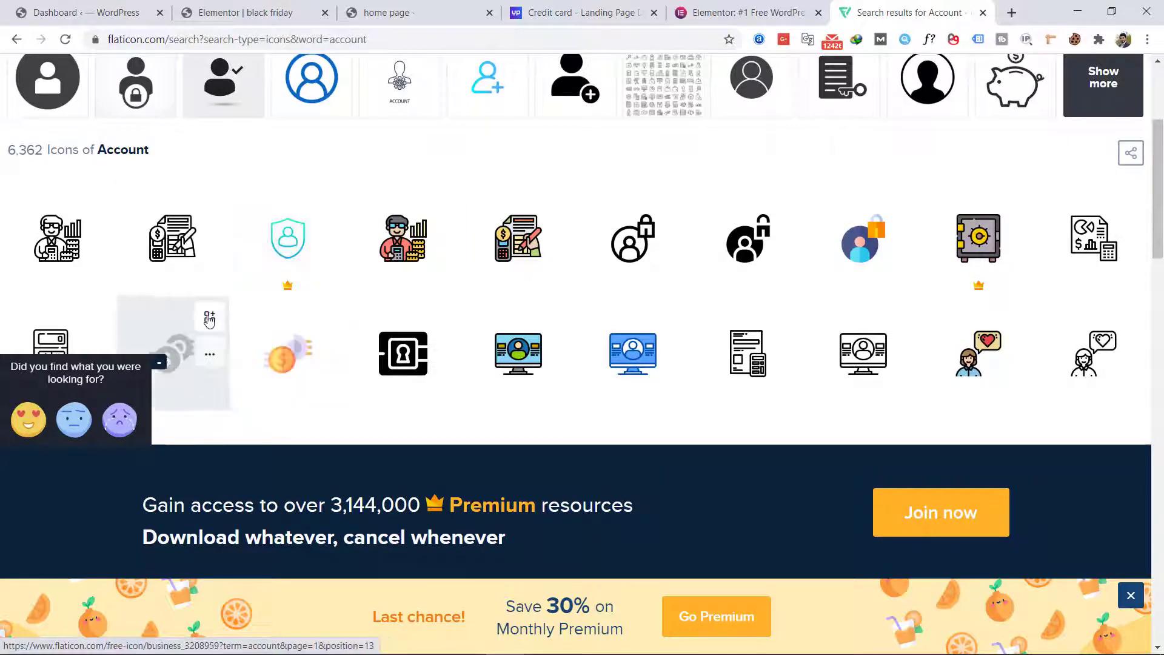
{"action": "scroll", "coordinate": [209, 322], "scroll_direction": "down", "scroll_amount": 5}
{"action": "scroll", "coordinate": [576, 243], "scroll_direction": "down", "scroll_amount": 1}
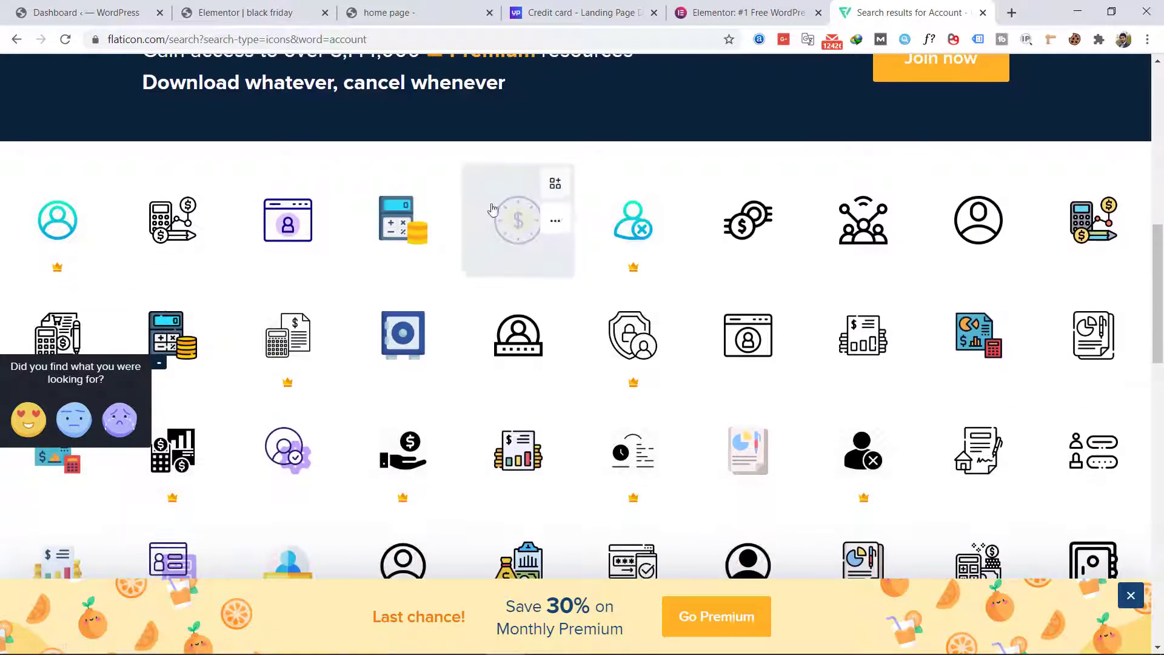
{"action": "left_click", "coordinate": [159, 362]}
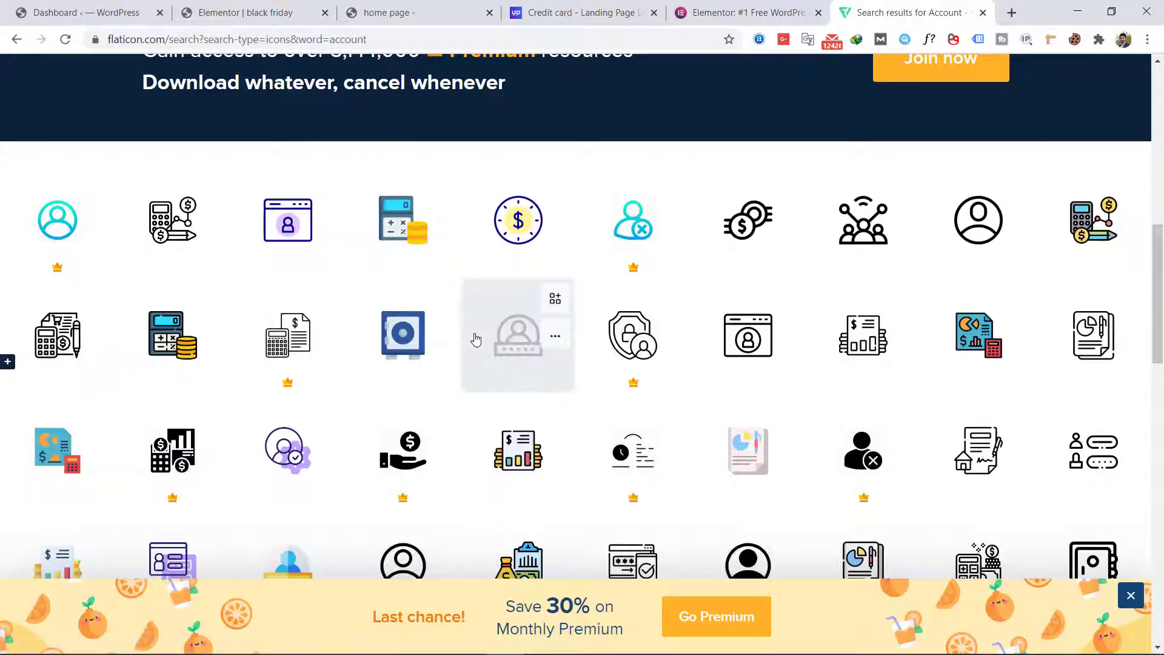
{"action": "scroll", "coordinate": [573, 370], "scroll_direction": "down", "scroll_amount": 2}
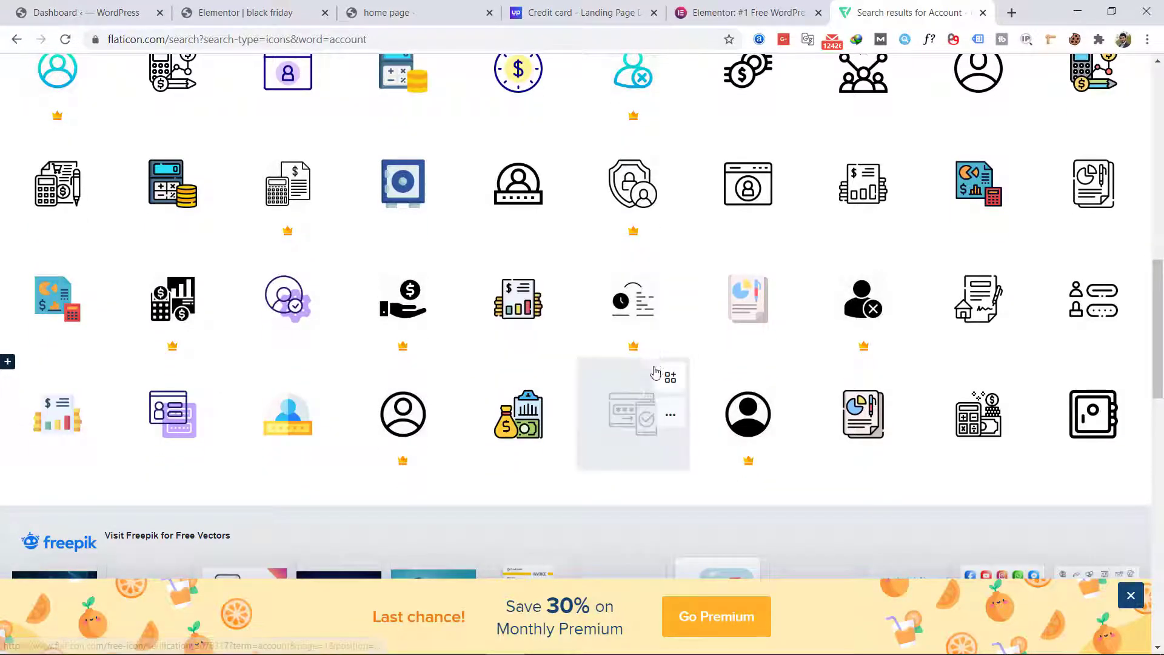
{"action": "scroll", "coordinate": [488, 412], "scroll_direction": "down", "scroll_amount": 5}
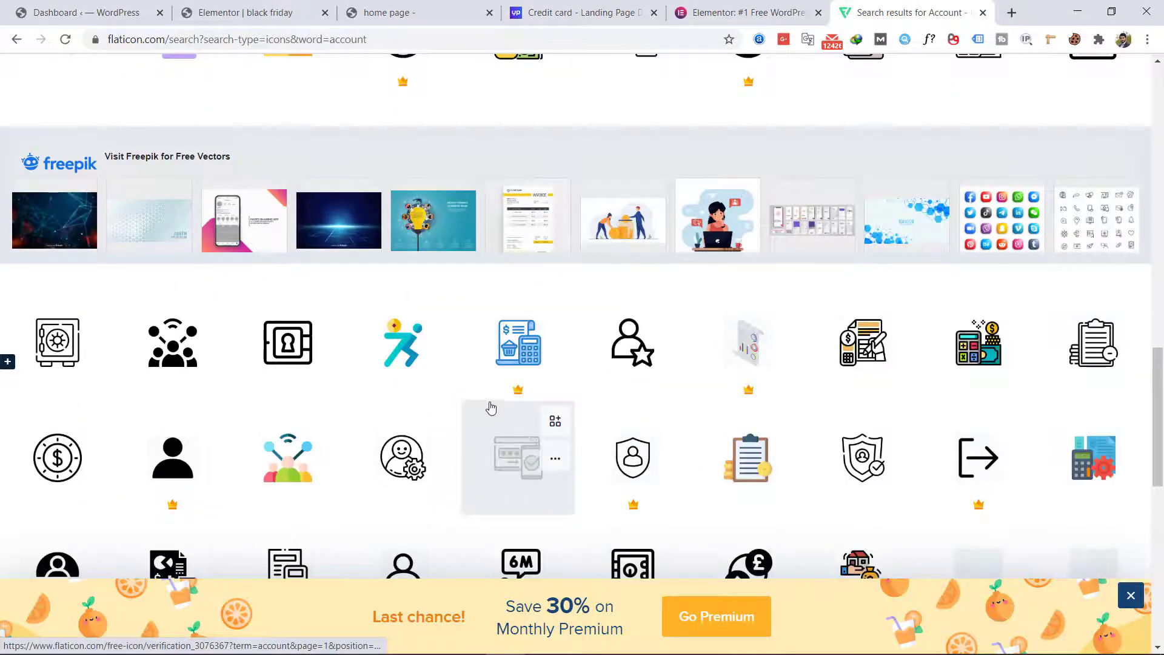
{"action": "scroll", "coordinate": [488, 406], "scroll_direction": "up", "scroll_amount": 10}
{"action": "scroll", "coordinate": [489, 402], "scroll_direction": "up", "scroll_amount": 2}
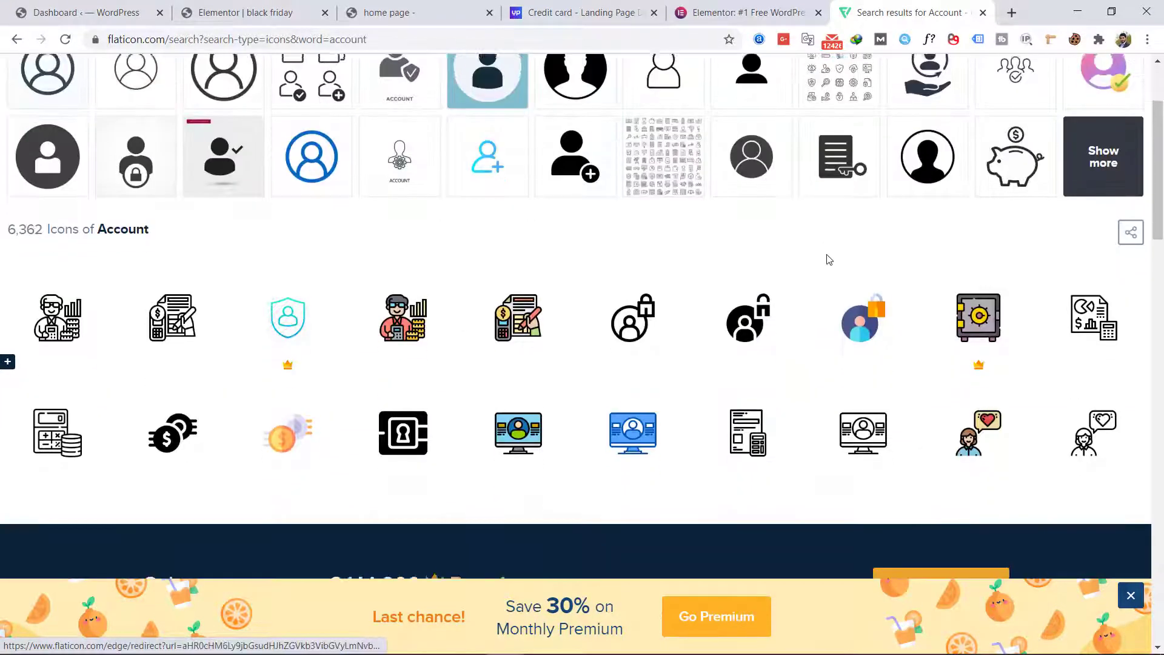
{"action": "left_click", "coordinate": [837, 321]}
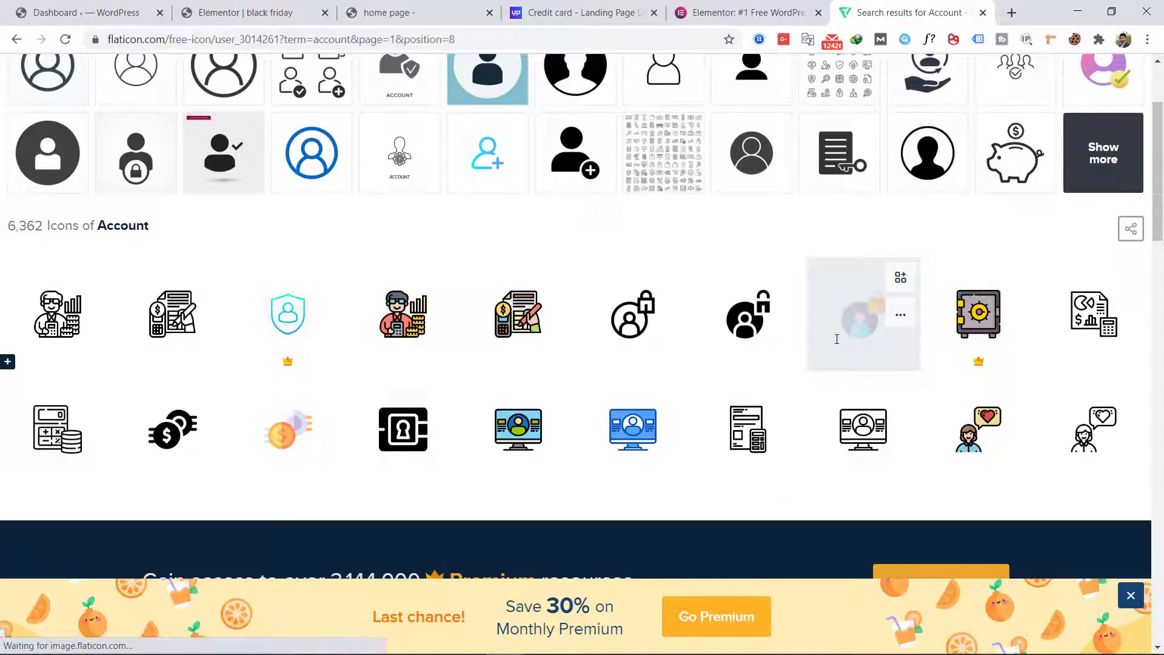
{"action": "left_click", "coordinate": [967, 237]}
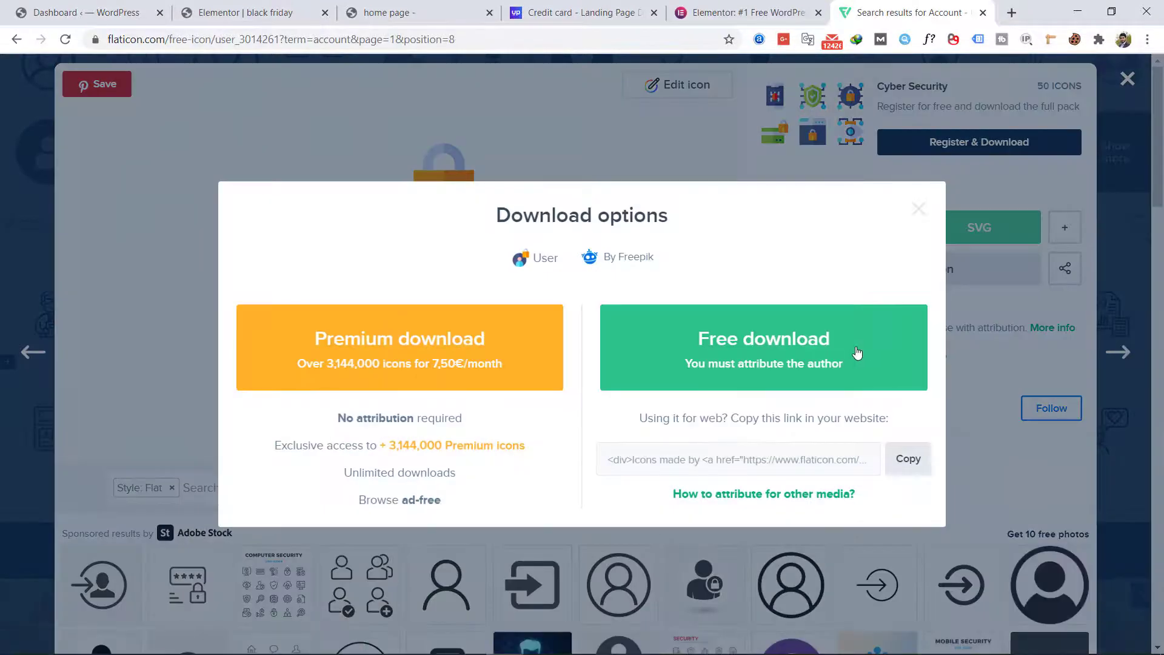
{"action": "left_click", "coordinate": [855, 353]}
Step: Switch back to the Elementor page and upload the downloaded login (1).svg as the icon of the icon box
{"action": "left_click", "coordinate": [244, 12]}
{"action": "left_click", "coordinate": [388, 12]}
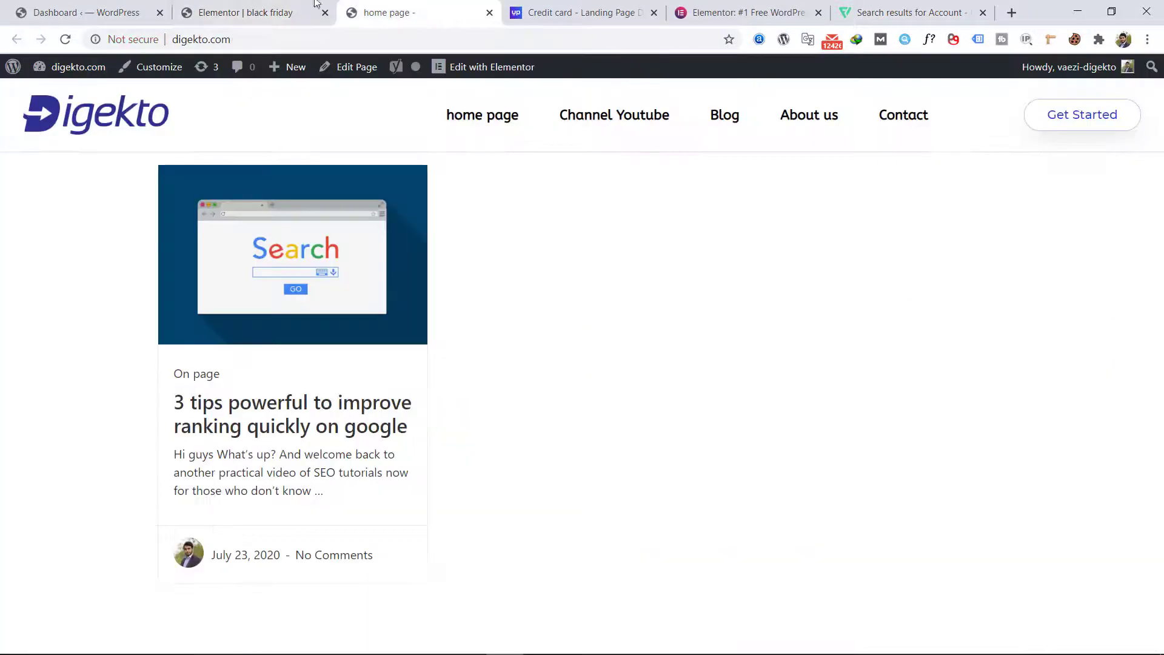
{"action": "left_click", "coordinate": [245, 12]}
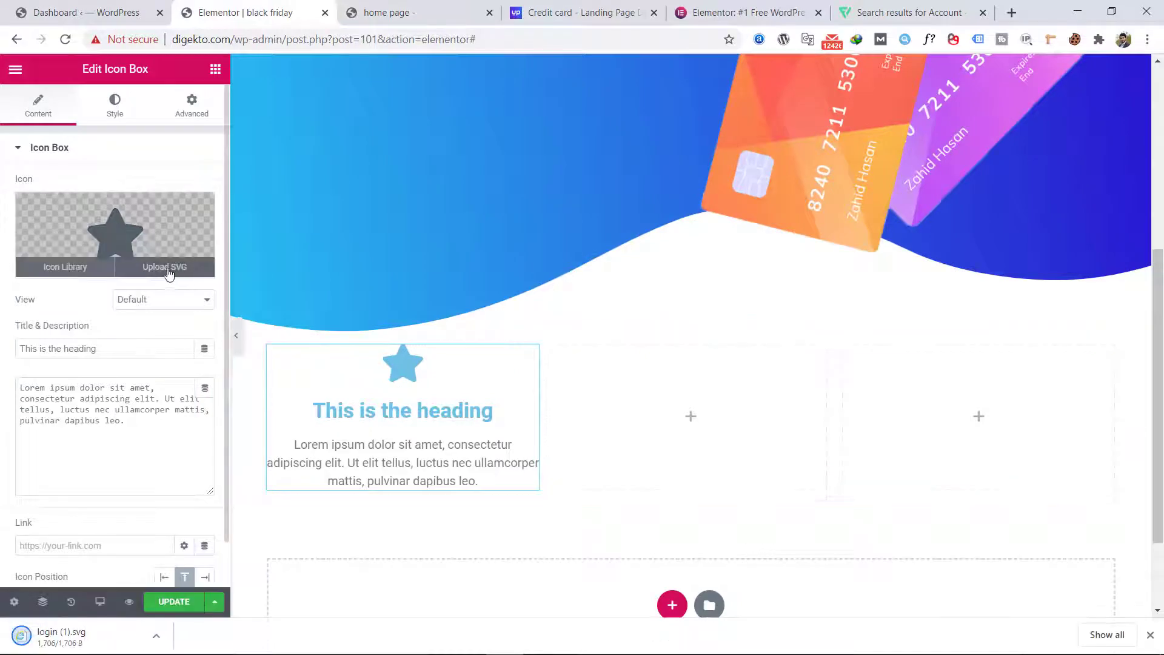
{"action": "left_click", "coordinate": [165, 267]}
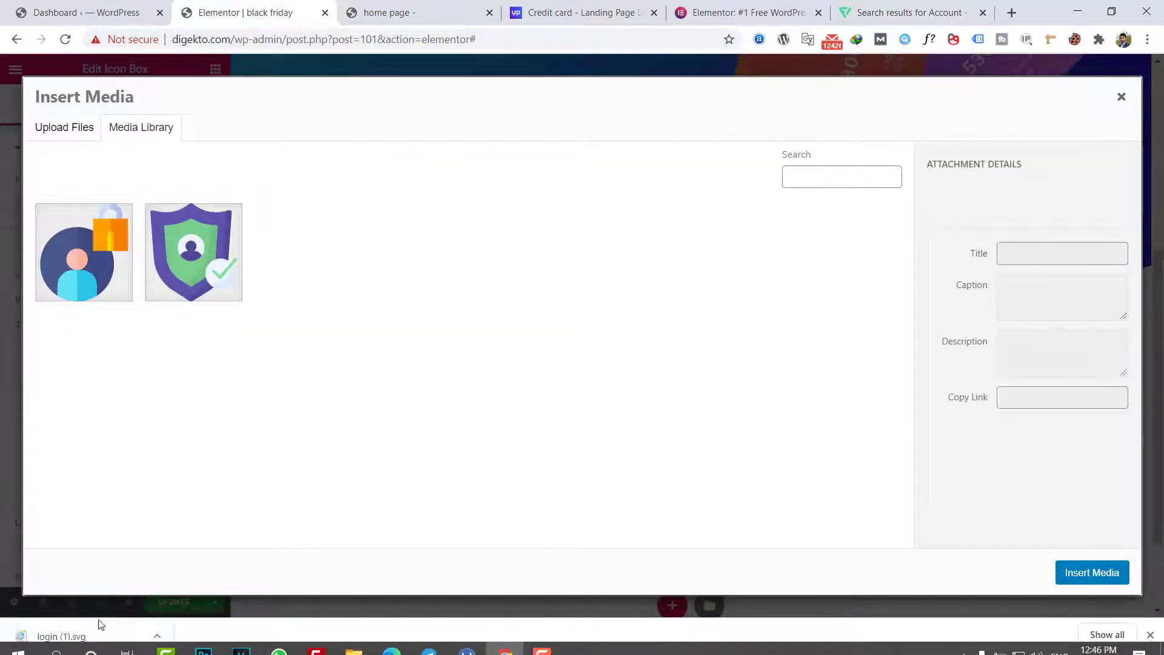
{"action": "left_click_drag", "start_coordinate": [91, 636], "coordinate": [729, 442]}
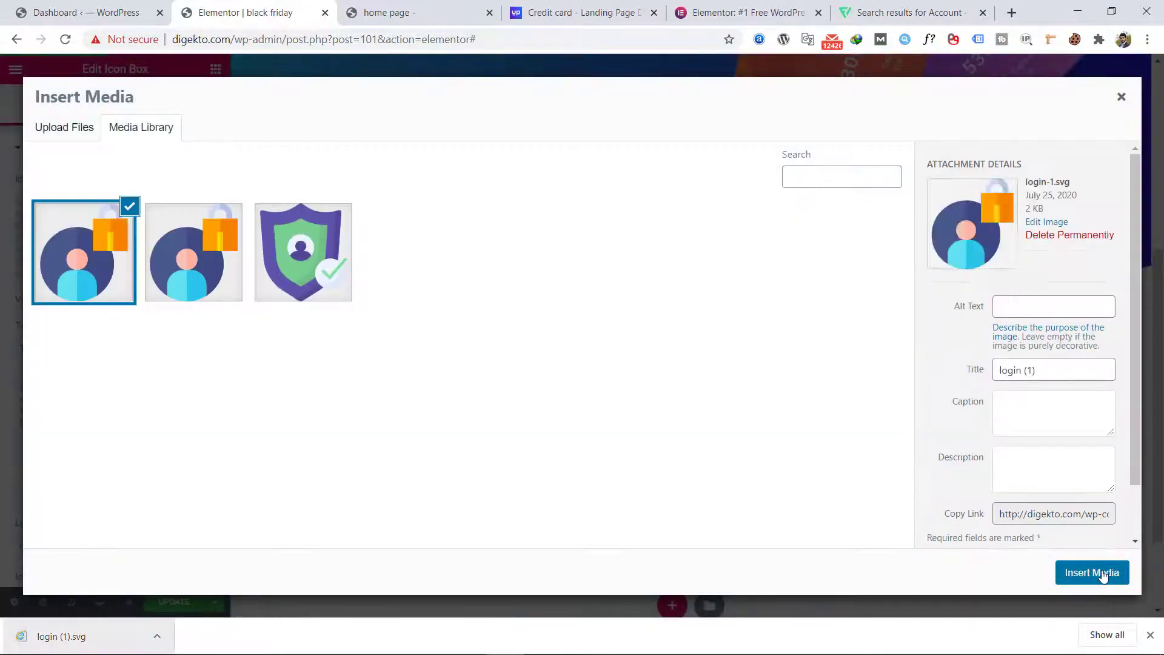
{"action": "left_click", "coordinate": [1066, 564]}
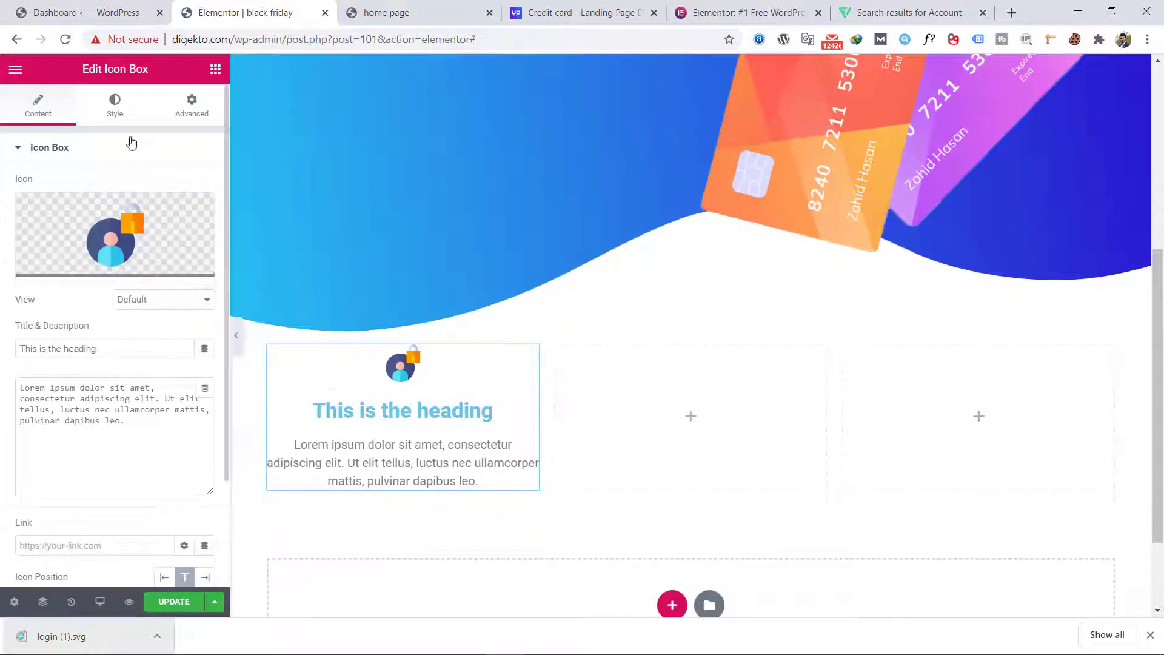
Step: Set the icon's spacing to 22 and its size to 103 in the icon box
{"action": "left_click", "coordinate": [118, 120]}
{"action": "left_click_drag", "start_coordinate": [38, 277], "coordinate": [49, 281]}
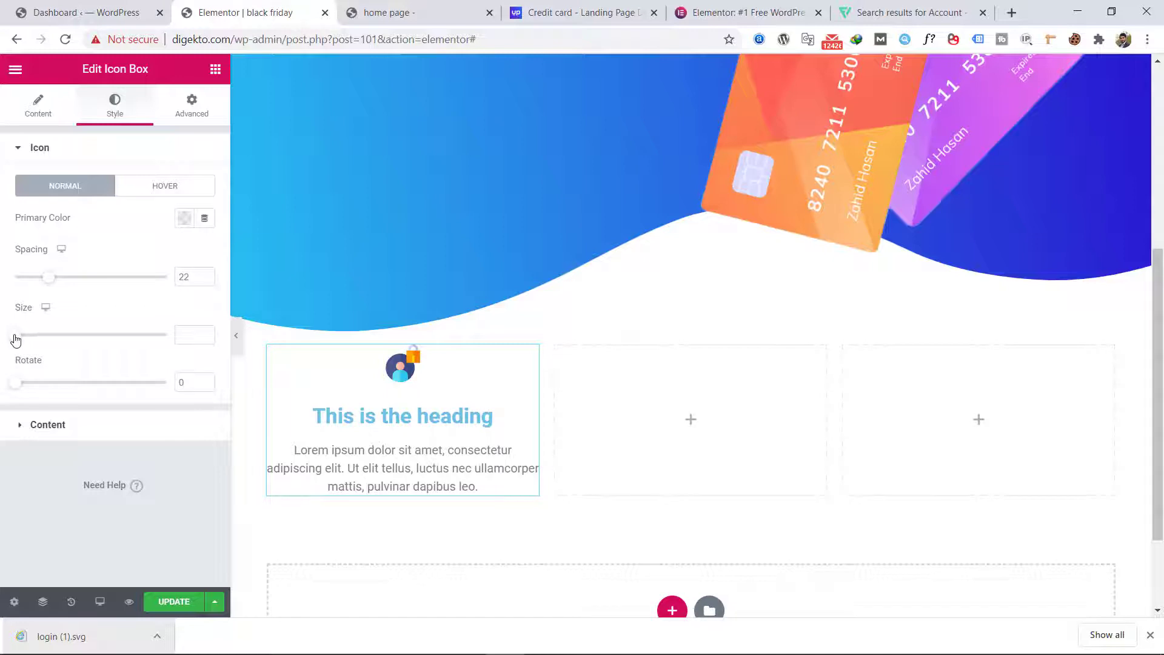
{"action": "left_click_drag", "start_coordinate": [15, 339], "coordinate": [65, 338]}
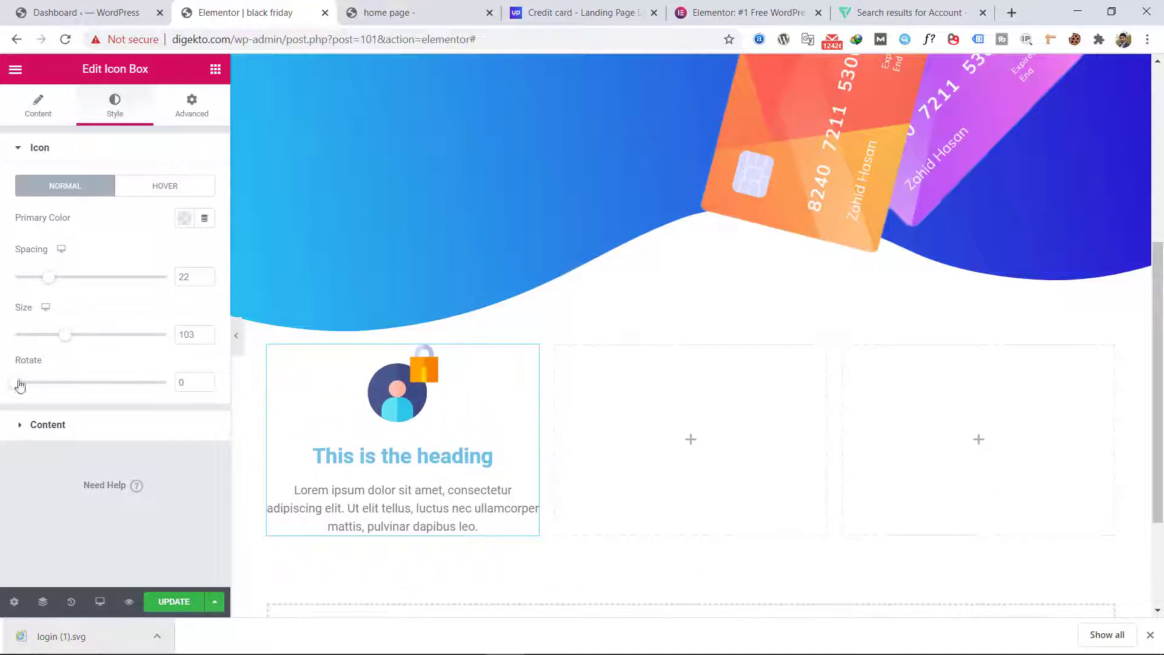
Step: Give the icon box a white classic background and a box shadow with the default settings
{"action": "left_click", "coordinate": [190, 120]}
{"action": "scroll", "coordinate": [121, 364], "scroll_direction": "down", "scroll_amount": 3}
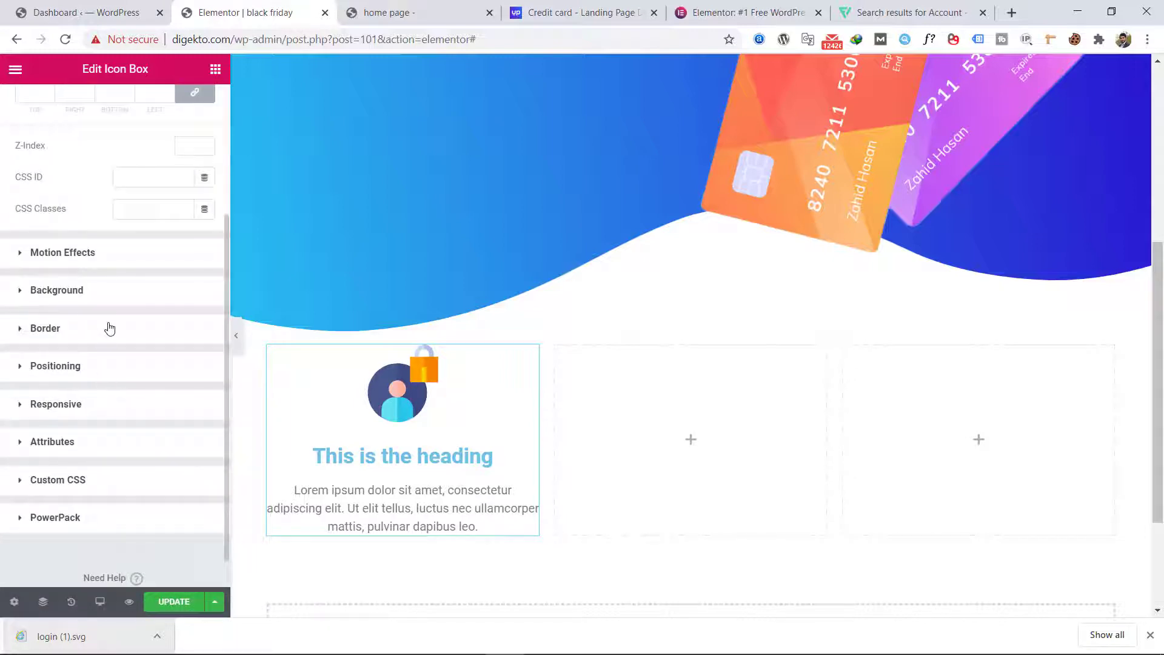
{"action": "left_click", "coordinate": [119, 297]}
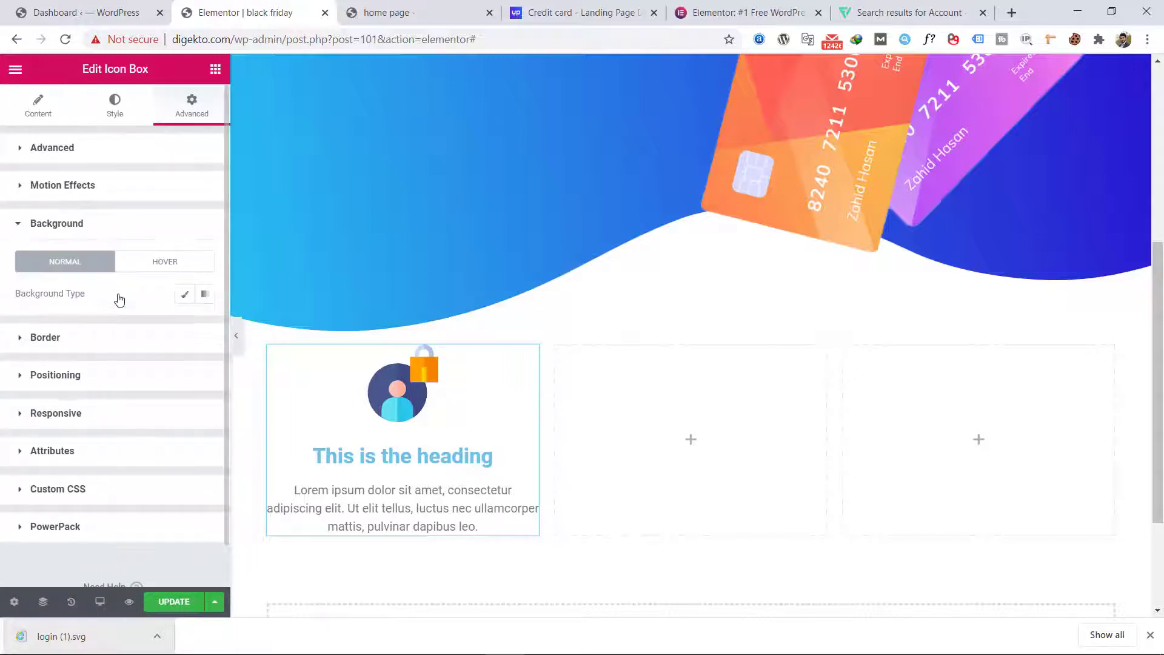
{"action": "left_click", "coordinate": [185, 294]}
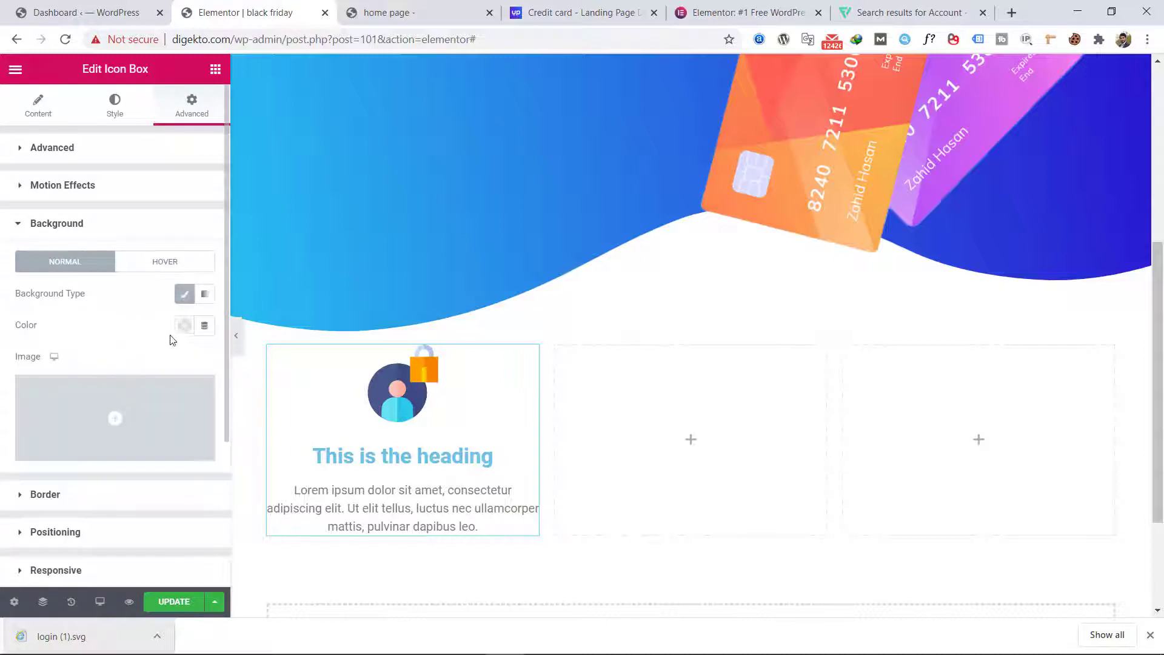
{"action": "left_click", "coordinate": [184, 326]}
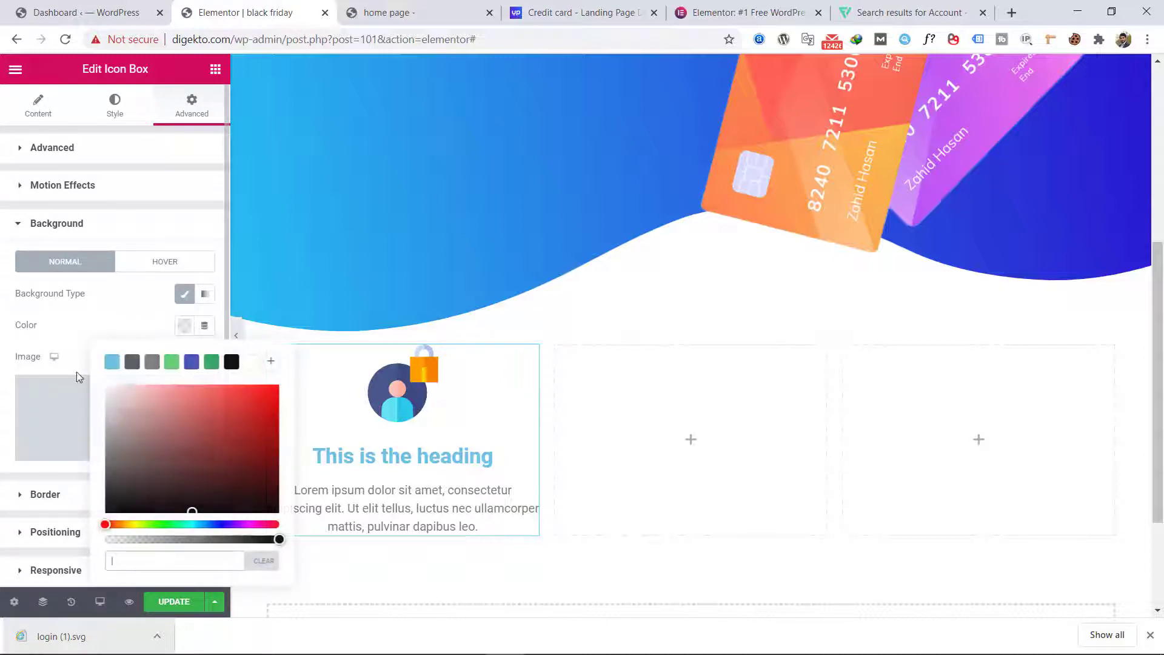
{"action": "left_click", "coordinate": [250, 362]}
{"action": "left_click", "coordinate": [160, 461]}
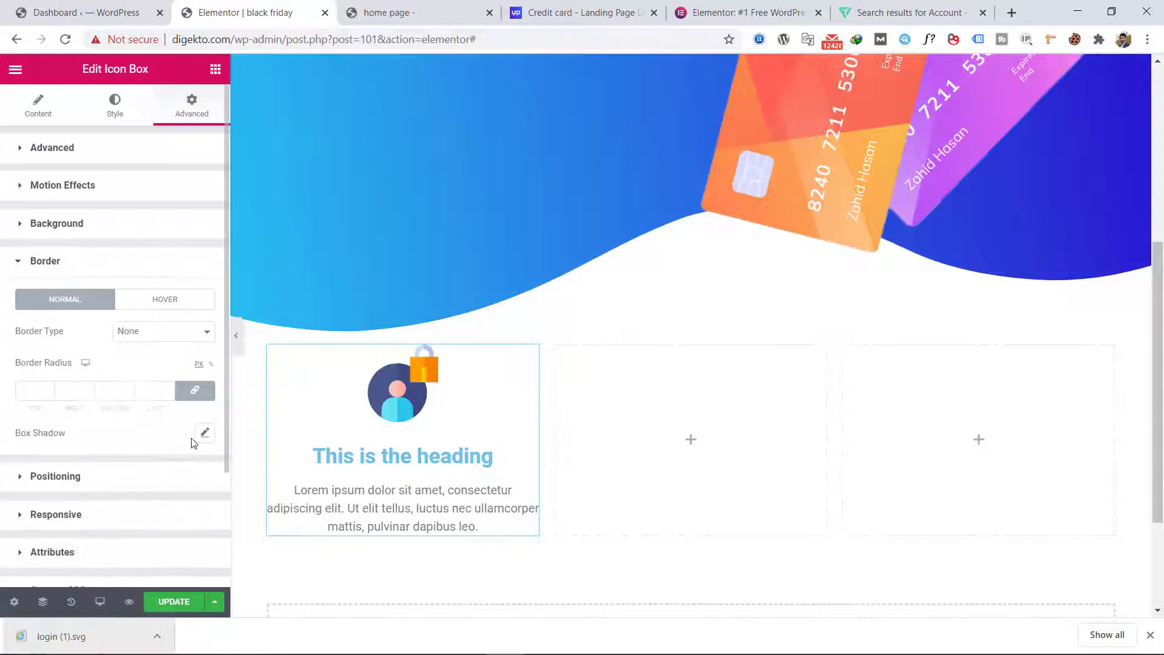
{"action": "left_click", "coordinate": [205, 434]}
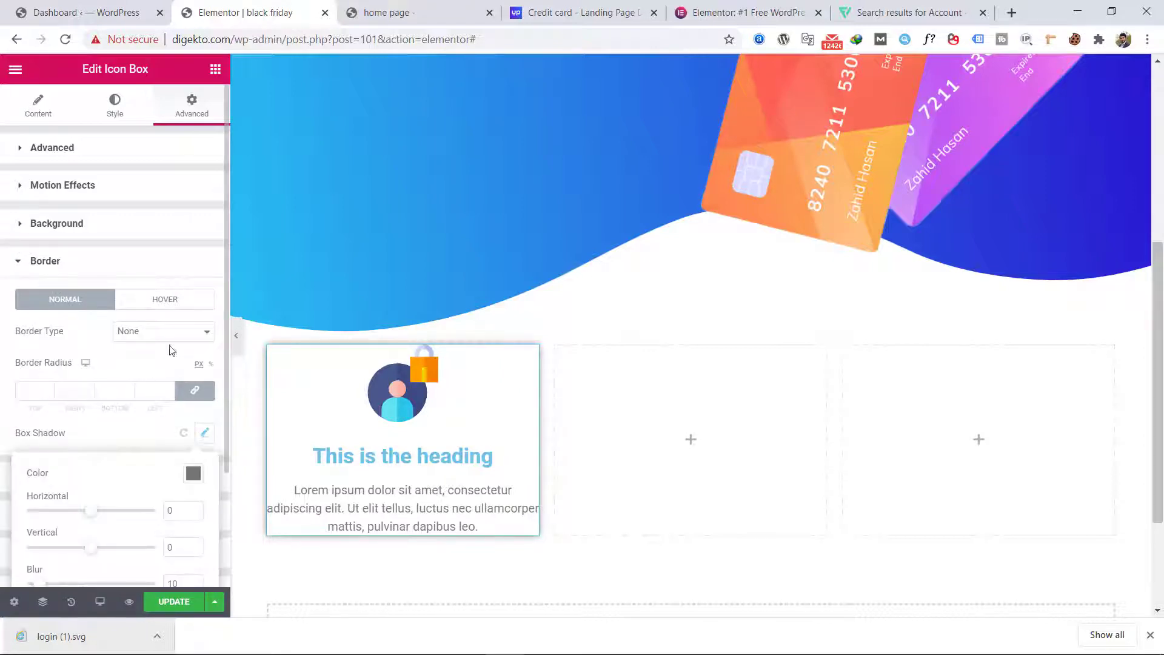
Step: Set the icon box's padding to 7 px and its border radius to 12 px on all sides
{"action": "left_click", "coordinate": [154, 151]}
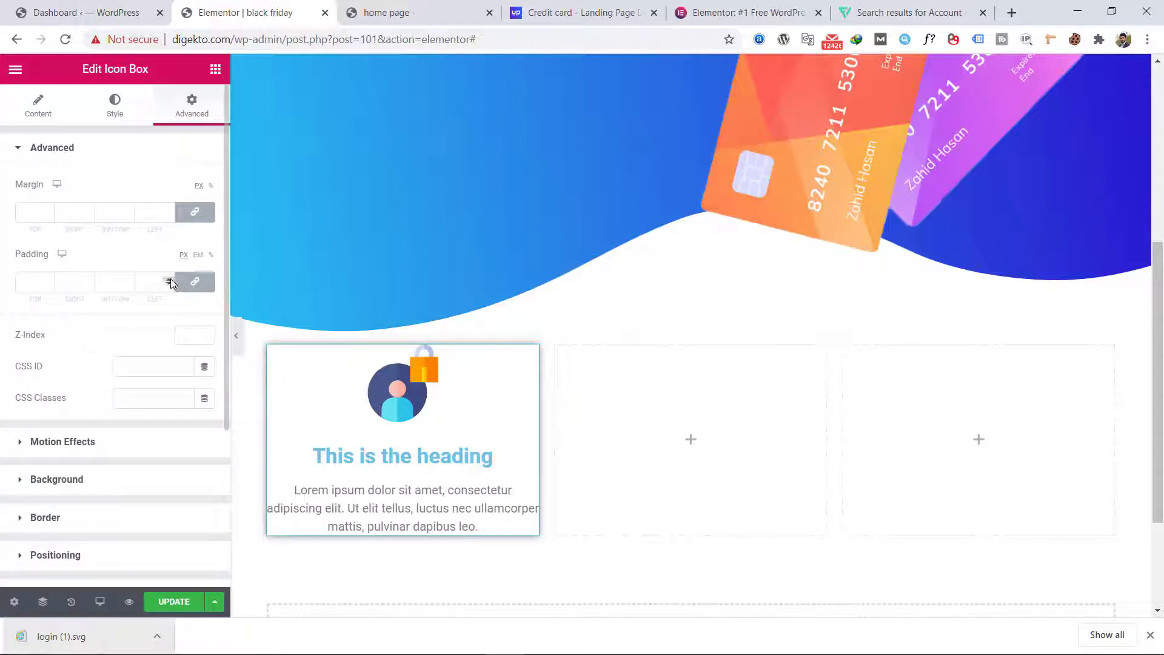
{"action": "left_click", "coordinate": [170, 279]}
{"action": "left_click", "coordinate": [171, 279]}
{"action": "left_click", "coordinate": [170, 279]}
{"action": "left_click", "coordinate": [170, 279]}
{"action": "left_click", "coordinate": [171, 279]}
{"action": "left_click", "coordinate": [170, 278]}
{"action": "left_click", "coordinate": [170, 279]}
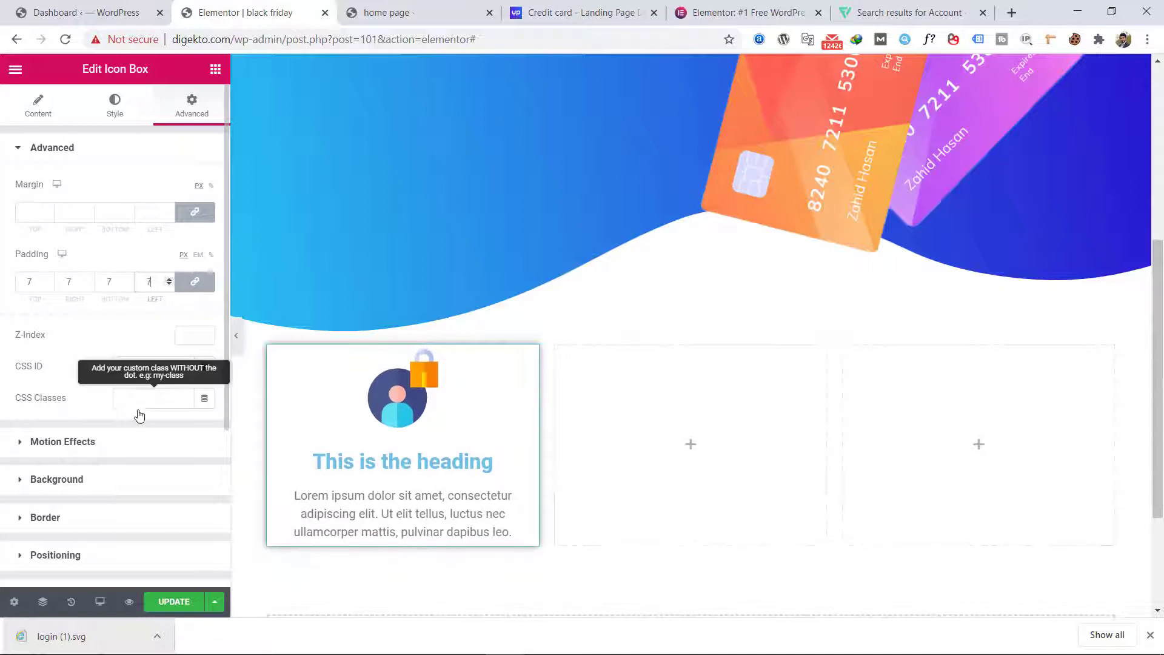
{"action": "scroll", "coordinate": [109, 388], "scroll_direction": "down", "scroll_amount": 3}
{"action": "left_click", "coordinate": [104, 336]}
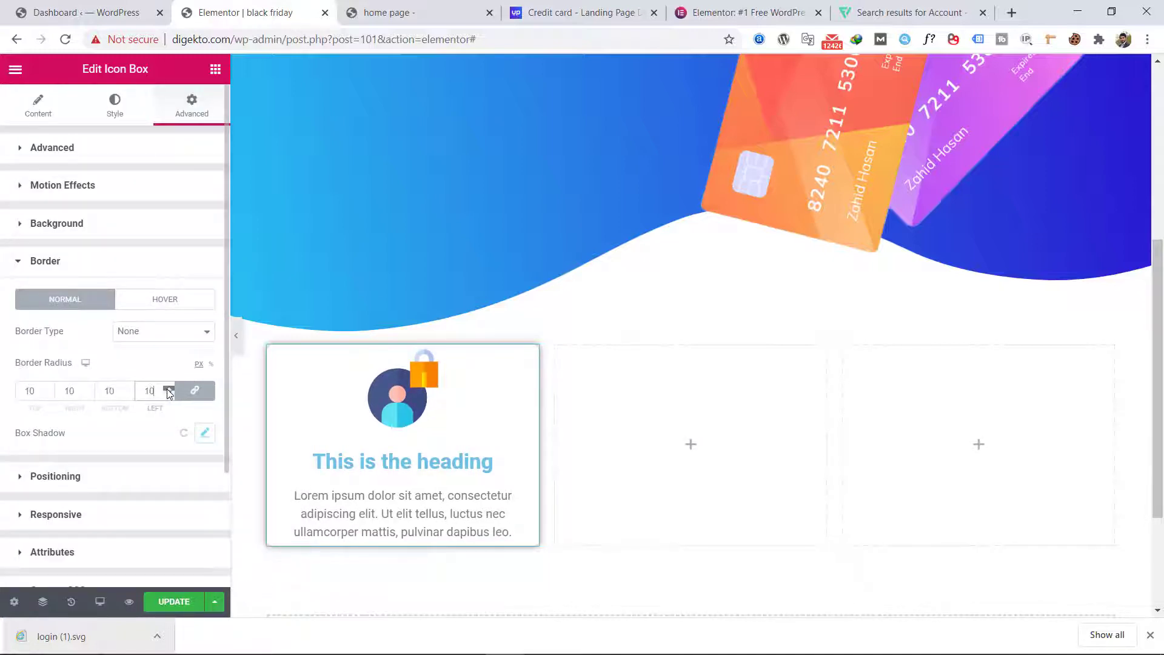
{"action": "left_click", "coordinate": [169, 389]}
{"action": "left_click", "coordinate": [168, 390]}
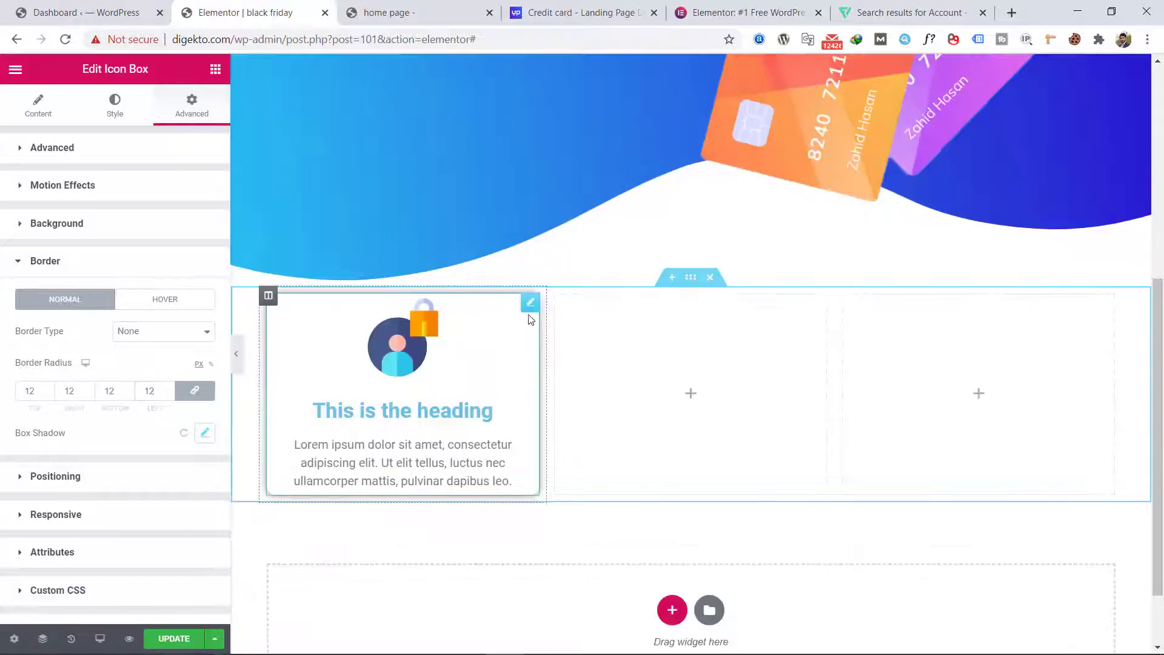
Step: Duplicate the styled icon box twice and place the copies in the second and third columns
{"action": "right_click", "coordinate": [529, 303]}
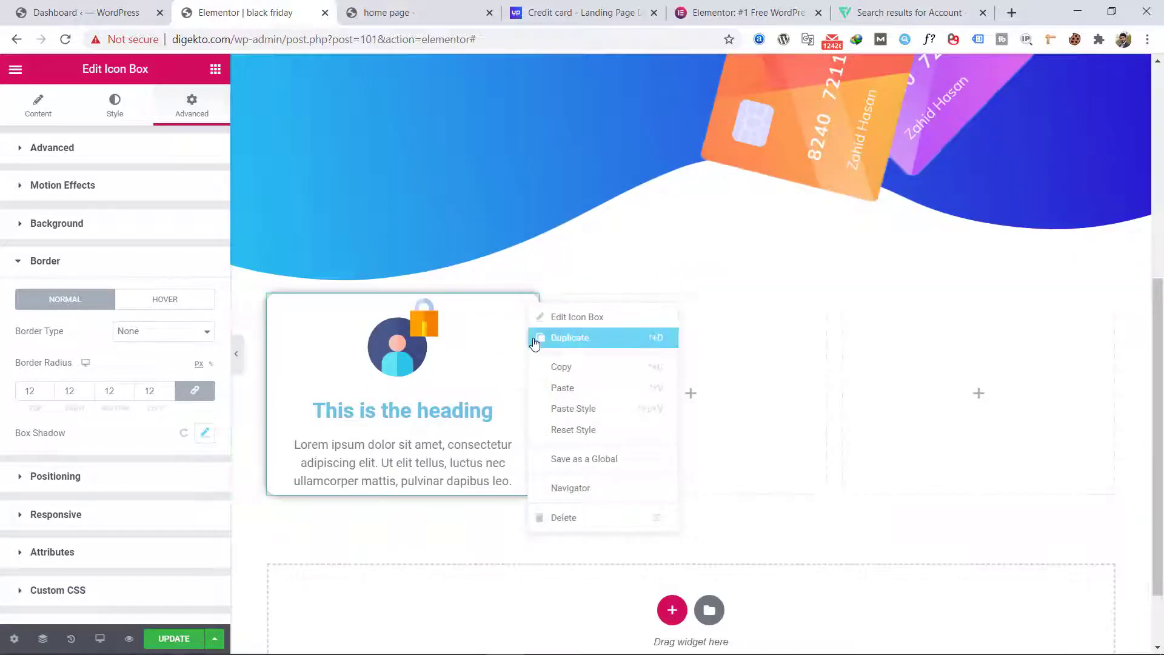
{"action": "left_click", "coordinate": [570, 337]}
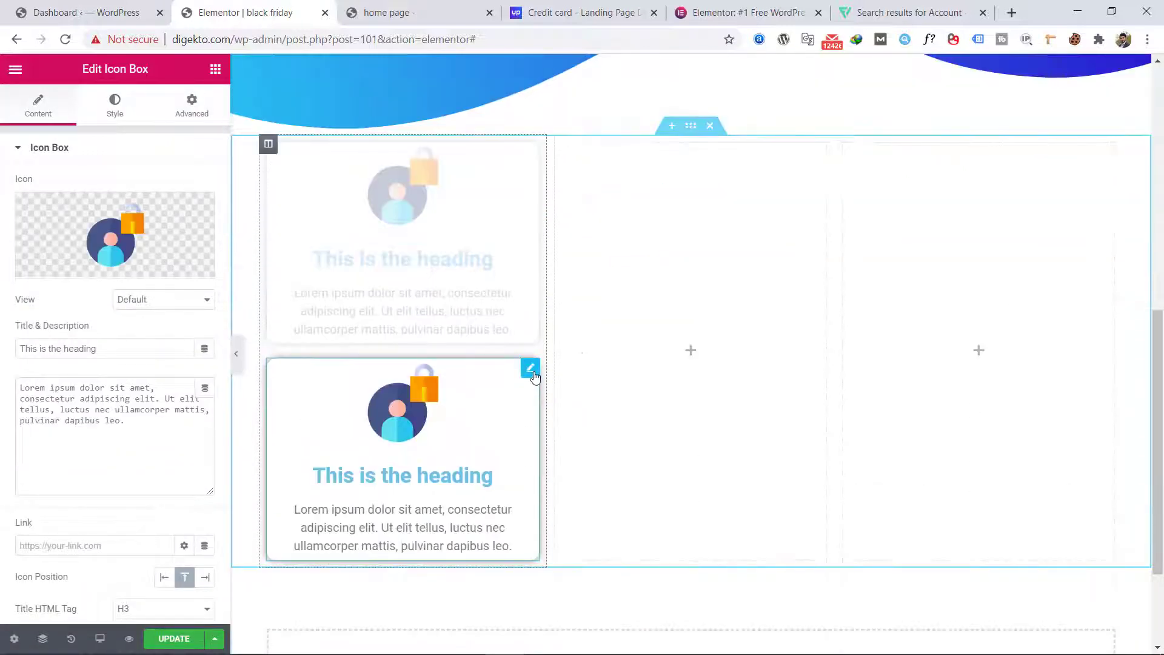
{"action": "left_click_drag", "start_coordinate": [530, 368], "coordinate": [697, 285]}
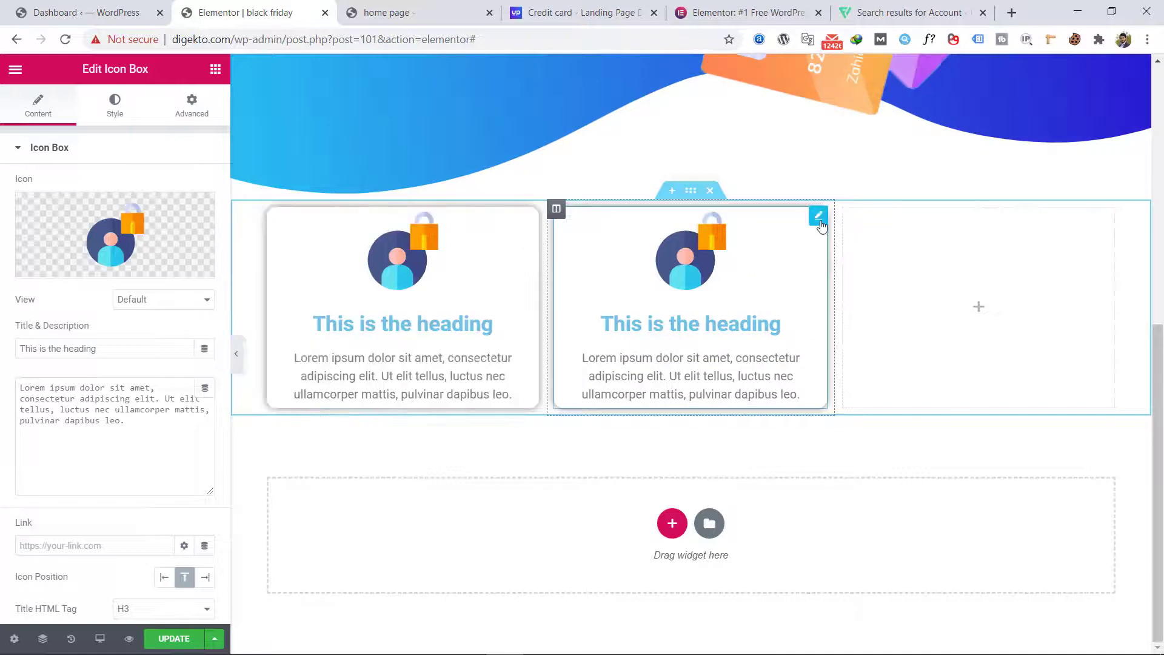
{"action": "right_click", "coordinate": [819, 226]}
{"action": "left_click", "coordinate": [834, 252]}
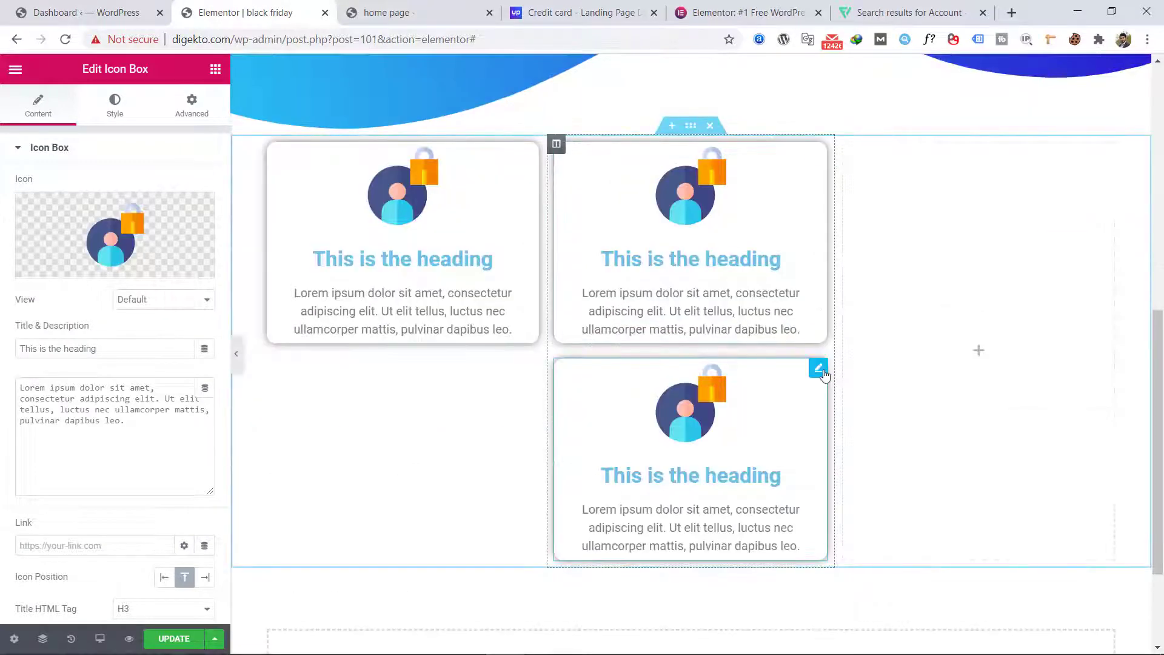
{"action": "left_click_drag", "start_coordinate": [818, 368], "coordinate": [980, 272]}
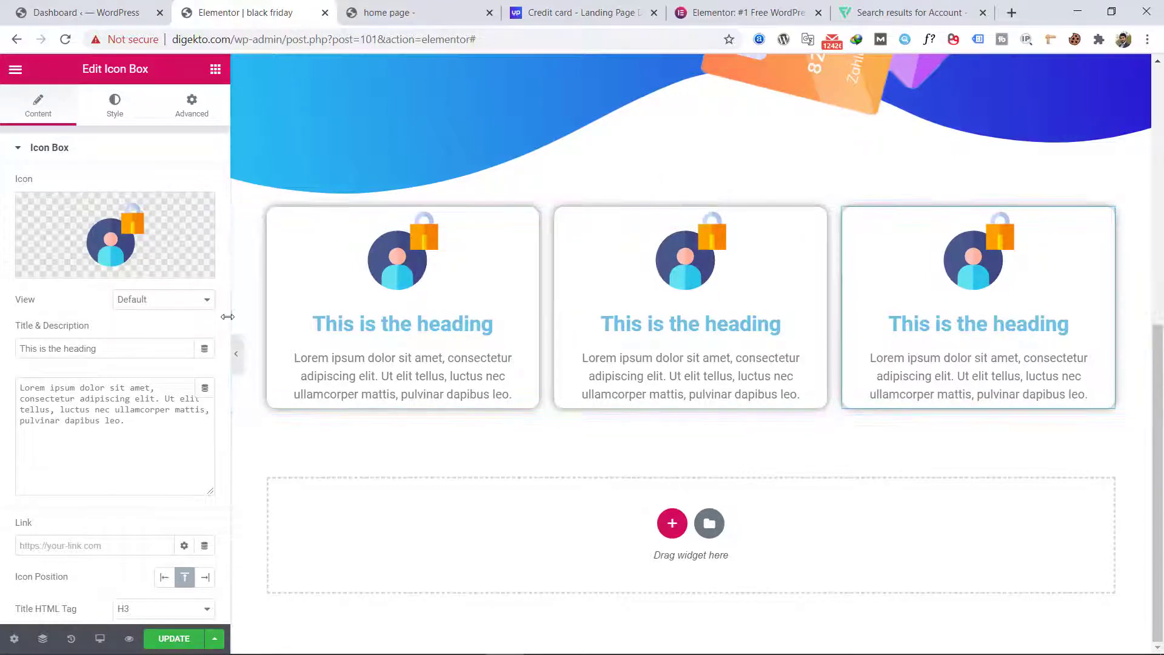
Step: Compare the full-width page with the Photoshop design and add a section with two equal columns below the icon boxes
{"action": "left_click", "coordinate": [236, 357]}
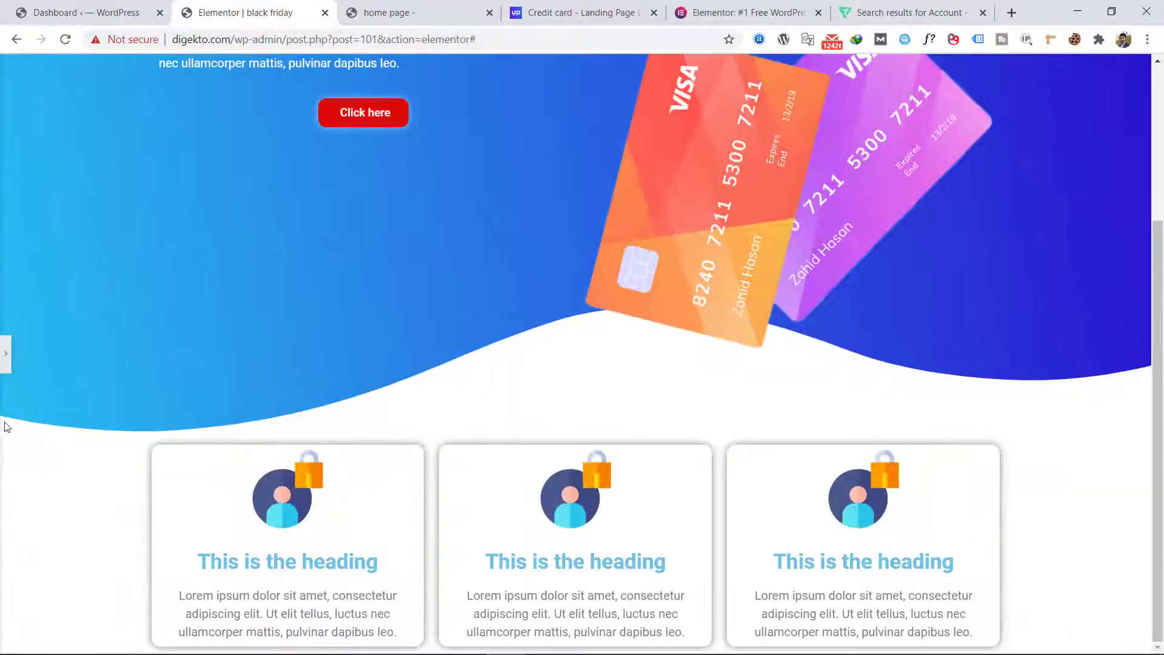
{"action": "left_click", "coordinate": [212, 646]}
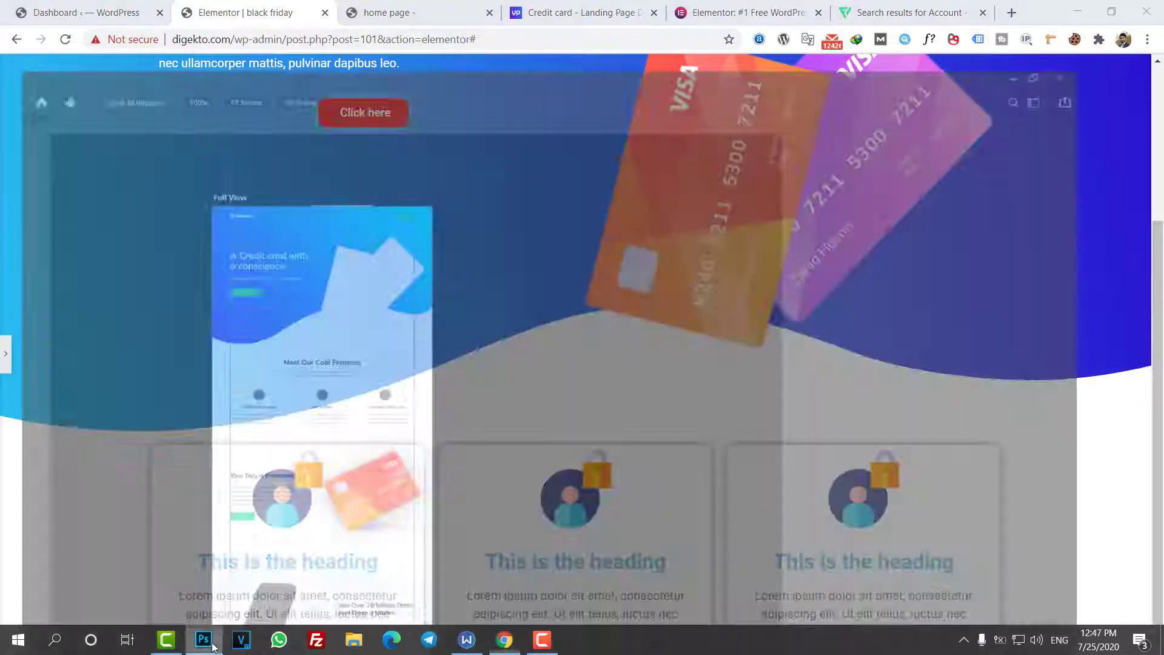
{"action": "scroll", "coordinate": [317, 408], "scroll_direction": "down", "scroll_amount": 3}
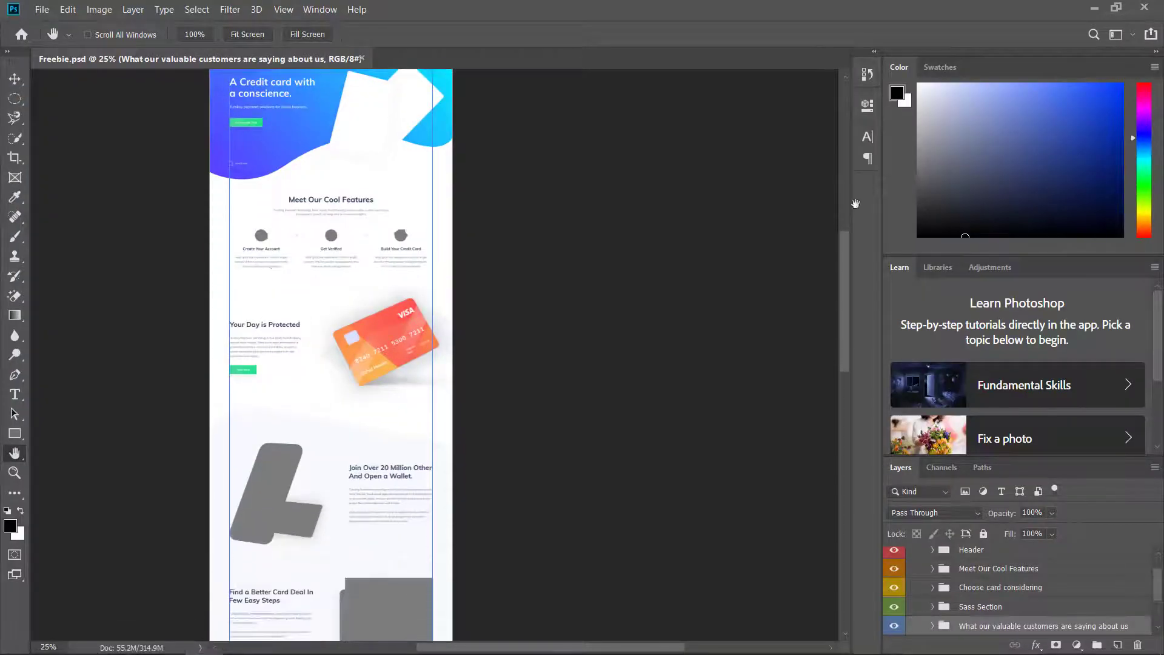
{"action": "left_click", "coordinate": [1095, 13]}
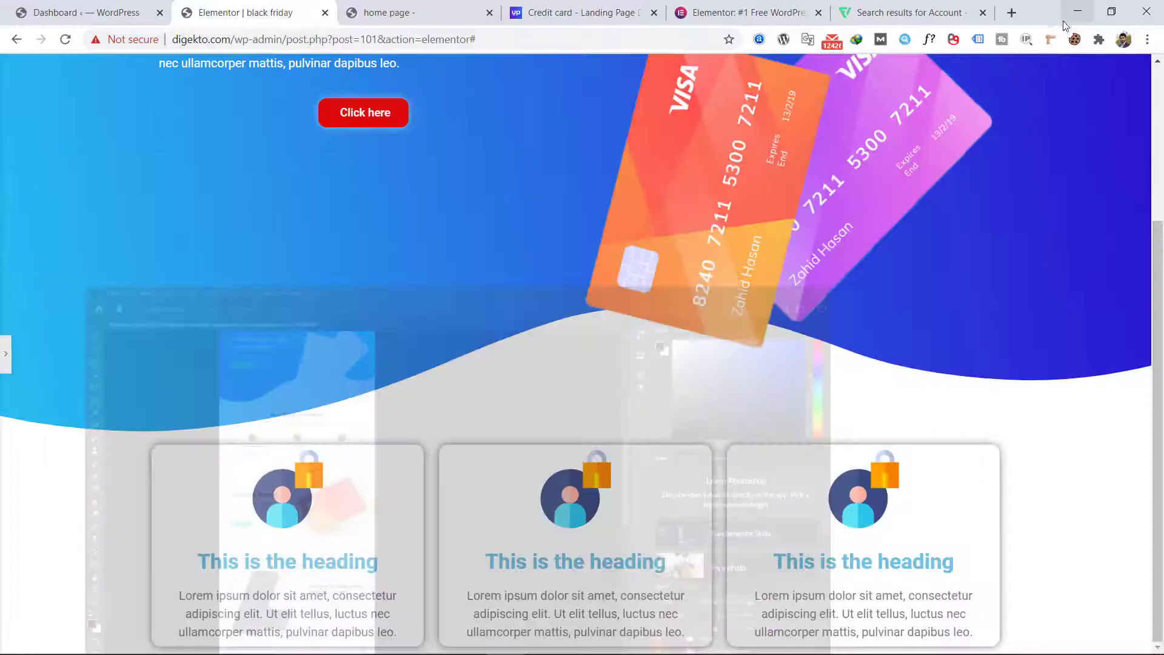
{"action": "left_click", "coordinate": [5, 353]}
{"action": "scroll", "coordinate": [473, 410], "scroll_direction": "down", "scroll_amount": 4}
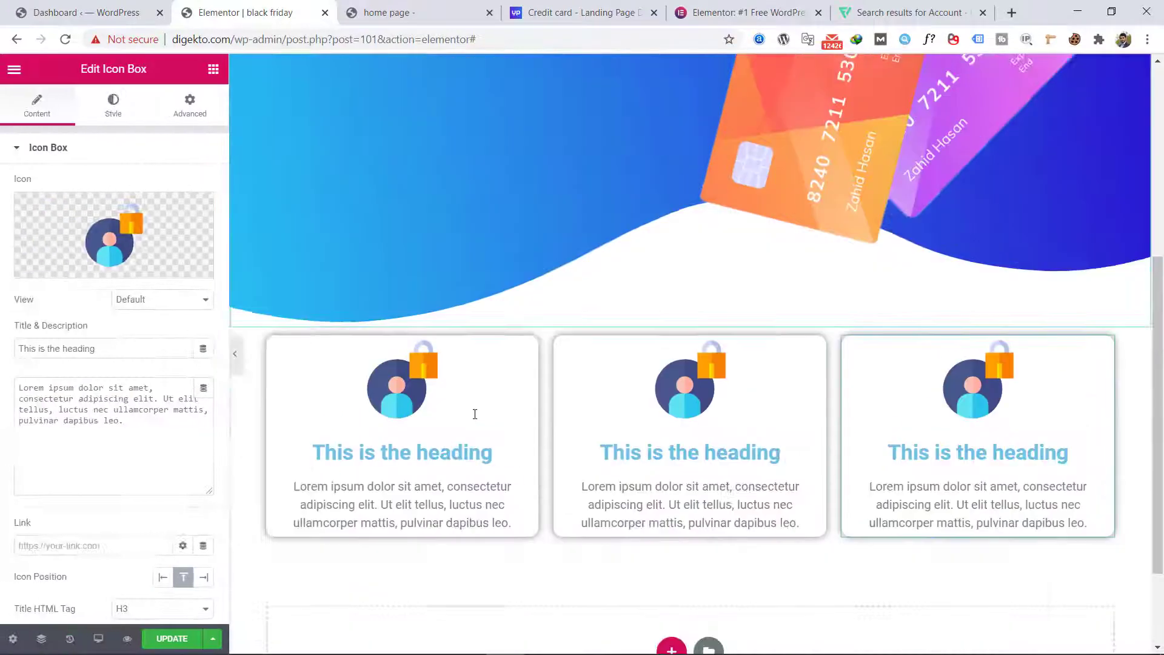
{"action": "left_click", "coordinate": [673, 523]}
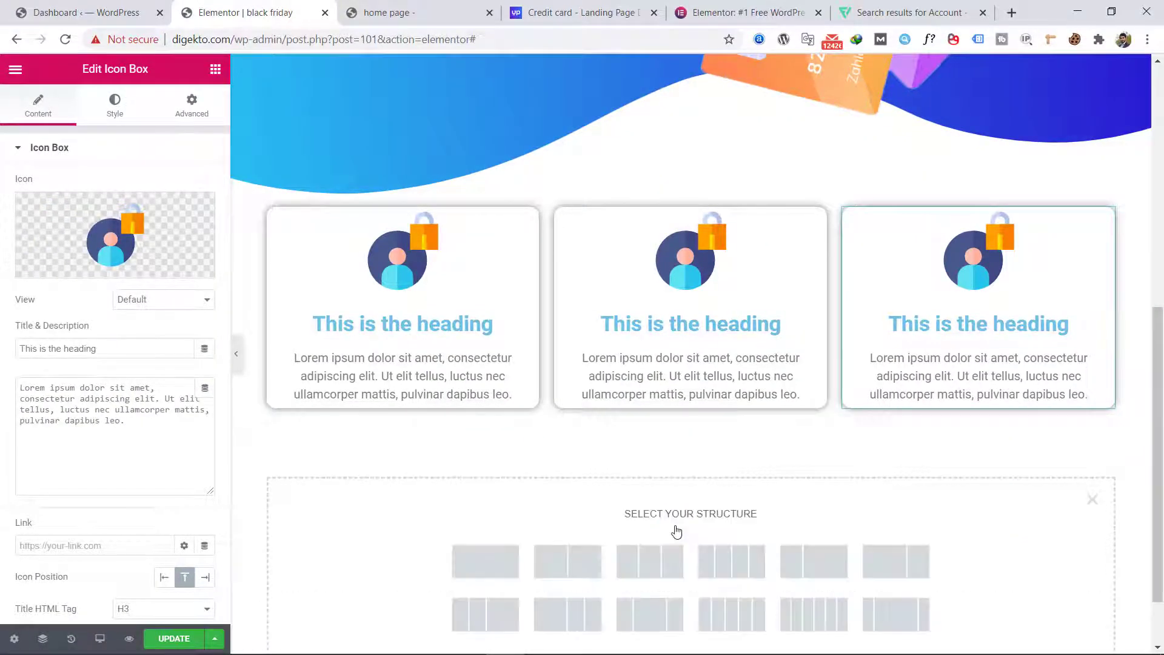
{"action": "scroll", "coordinate": [626, 517], "scroll_direction": "down", "scroll_amount": 1}
{"action": "left_click", "coordinate": [565, 480]}
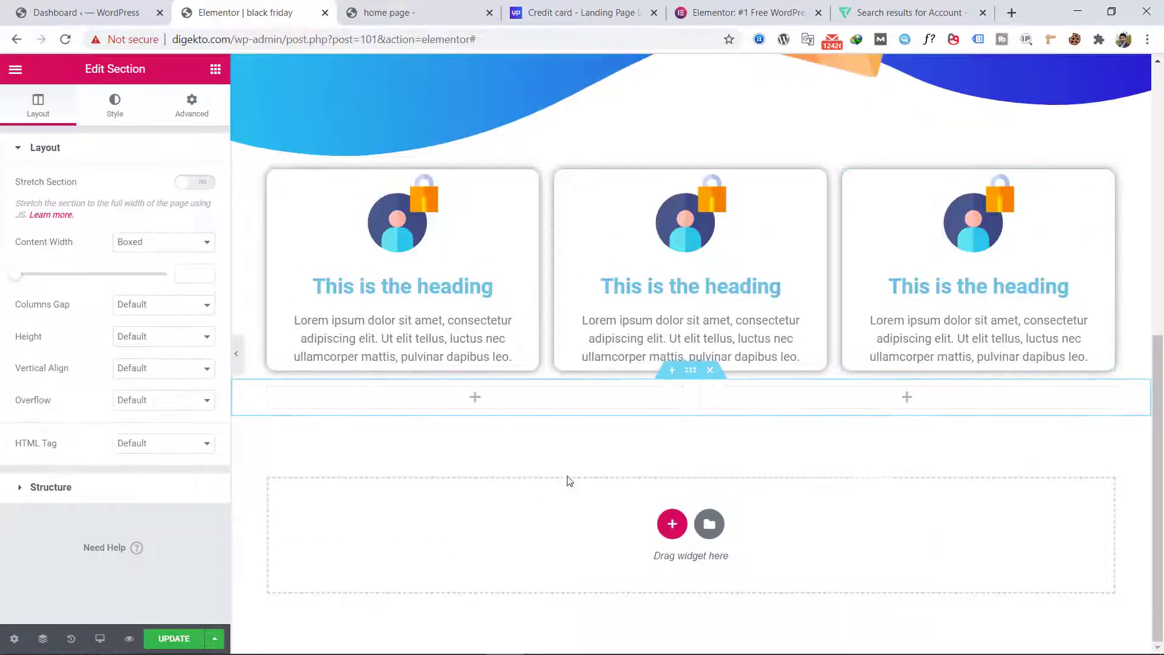
Step: Add a Heading widget with a Text Editor widget beneath it to the first column of the new two-column section
{"action": "left_click", "coordinate": [205, 640]}
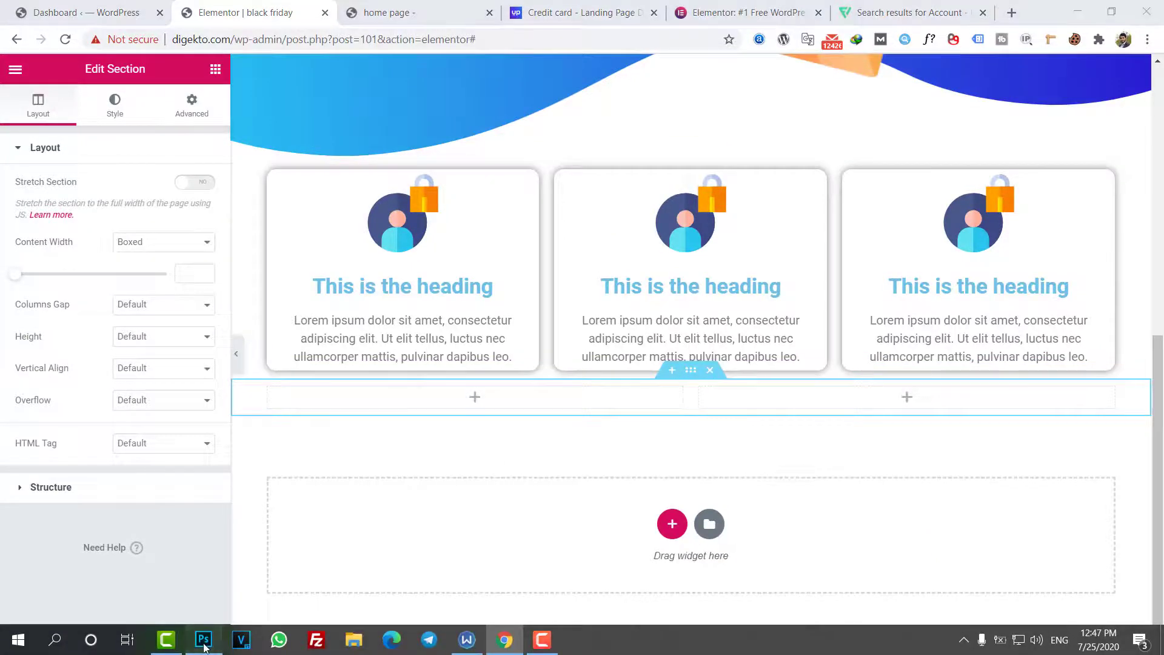
{"action": "left_click", "coordinate": [205, 640]}
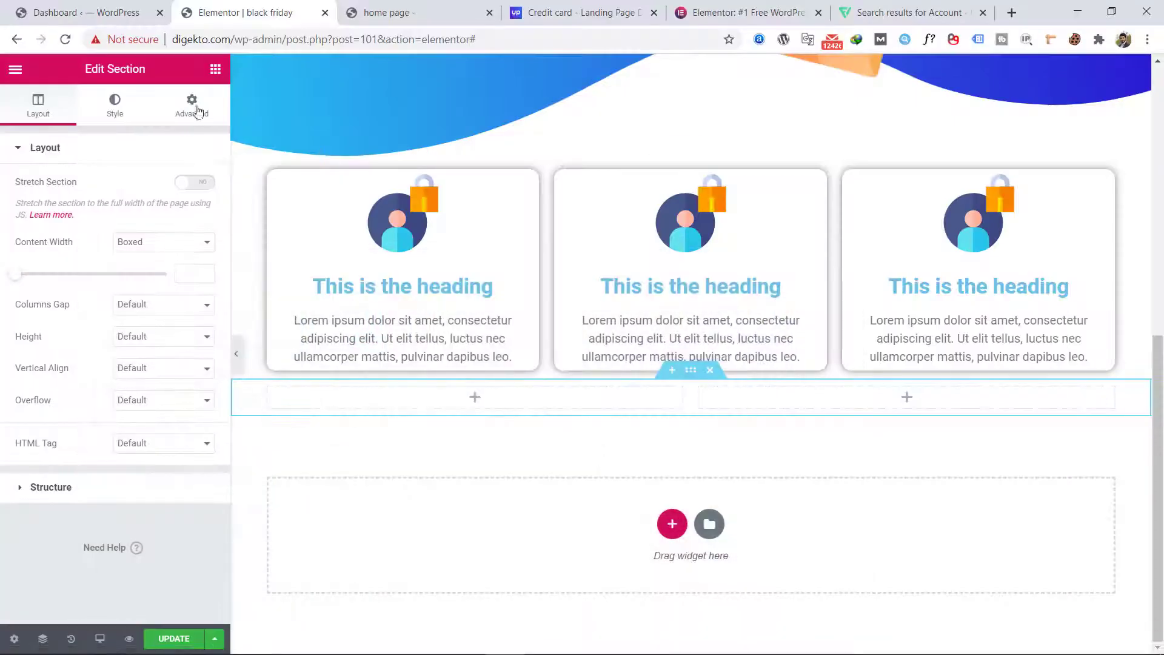
{"action": "left_click", "coordinate": [213, 71]}
{"action": "left_click_drag", "start_coordinate": [176, 227], "coordinate": [428, 394]}
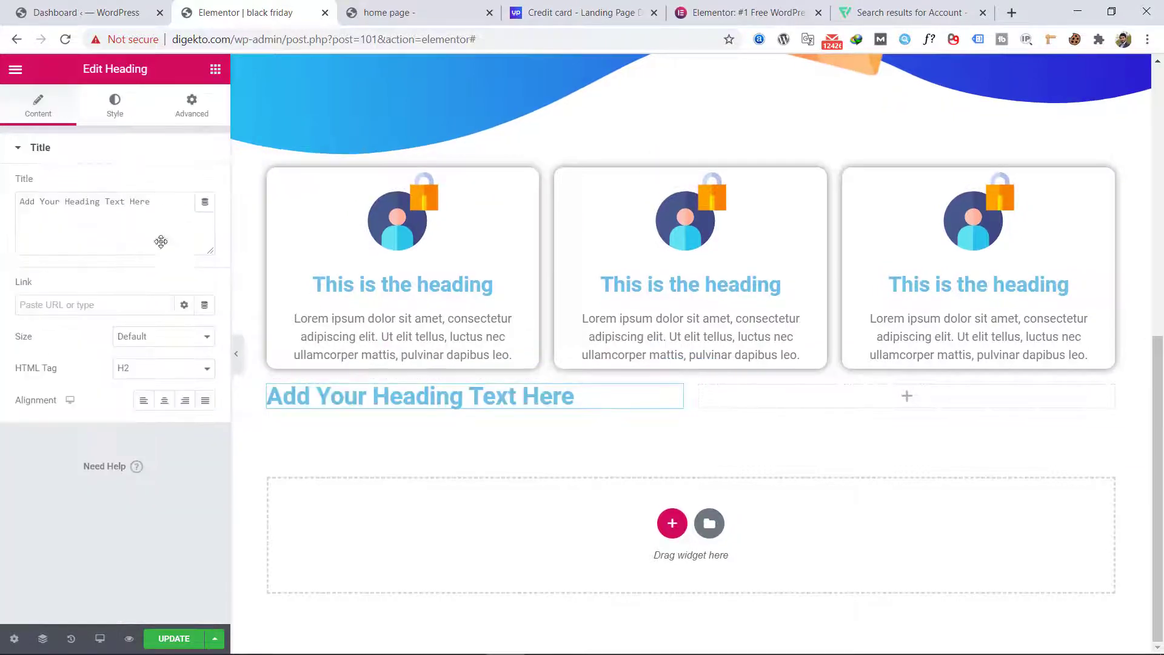
{"action": "left_click", "coordinate": [215, 69]}
{"action": "left_click_drag", "start_coordinate": [172, 299], "coordinate": [395, 411]}
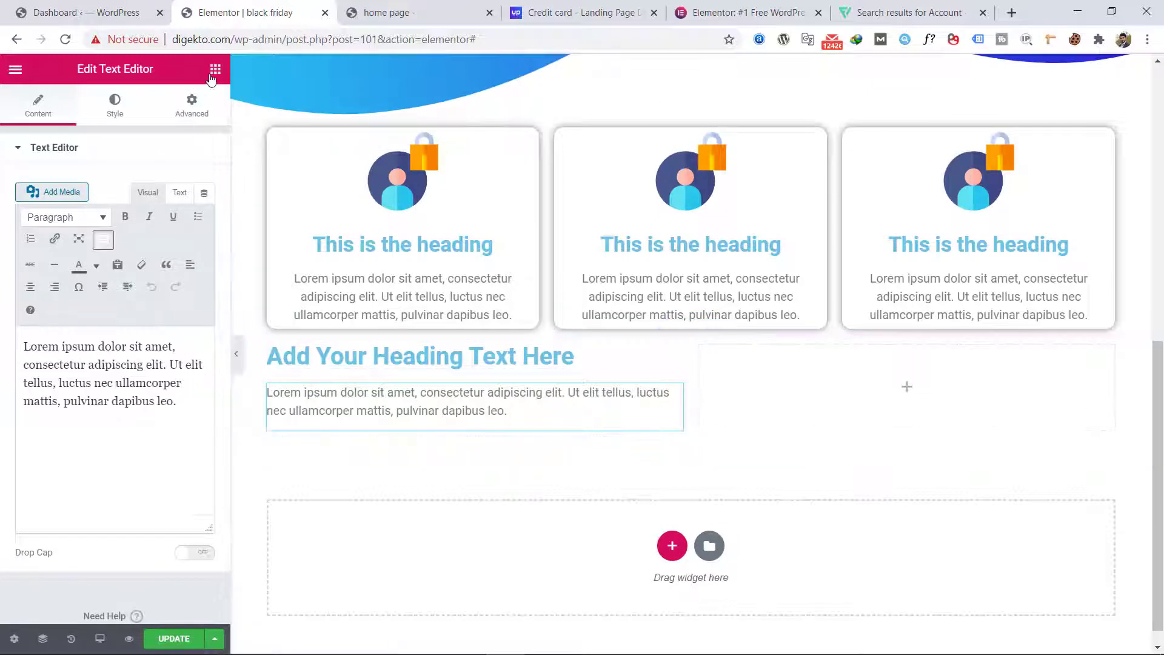
Step: Add an Image widget to the second column and insert the single orange VISA card picture from the media library
{"action": "left_click", "coordinate": [214, 70]}
{"action": "left_click_drag", "start_coordinate": [66, 303], "coordinate": [769, 408]}
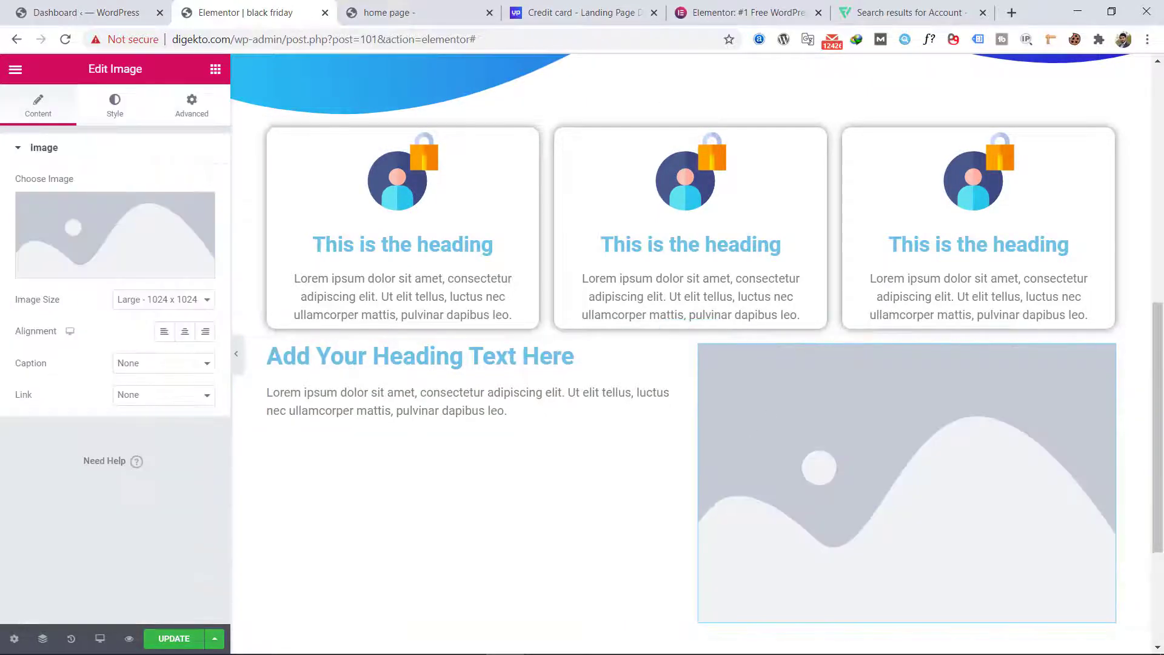
{"action": "left_click", "coordinate": [139, 276]}
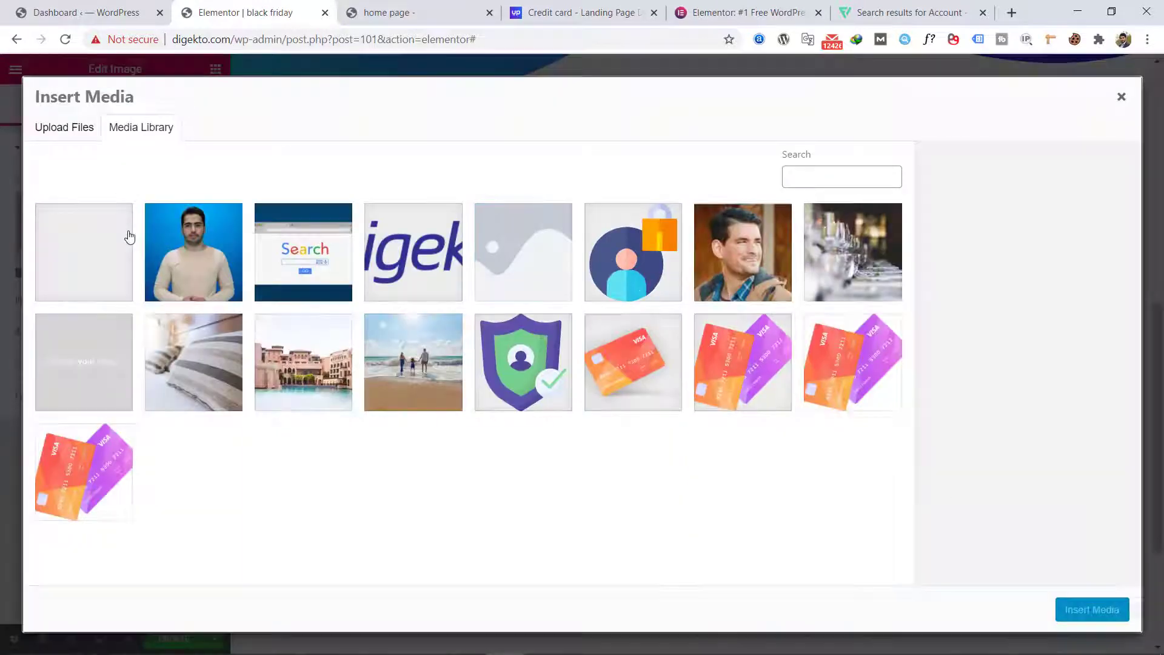
{"action": "left_click", "coordinate": [664, 371]}
{"action": "left_click", "coordinate": [1109, 617]}
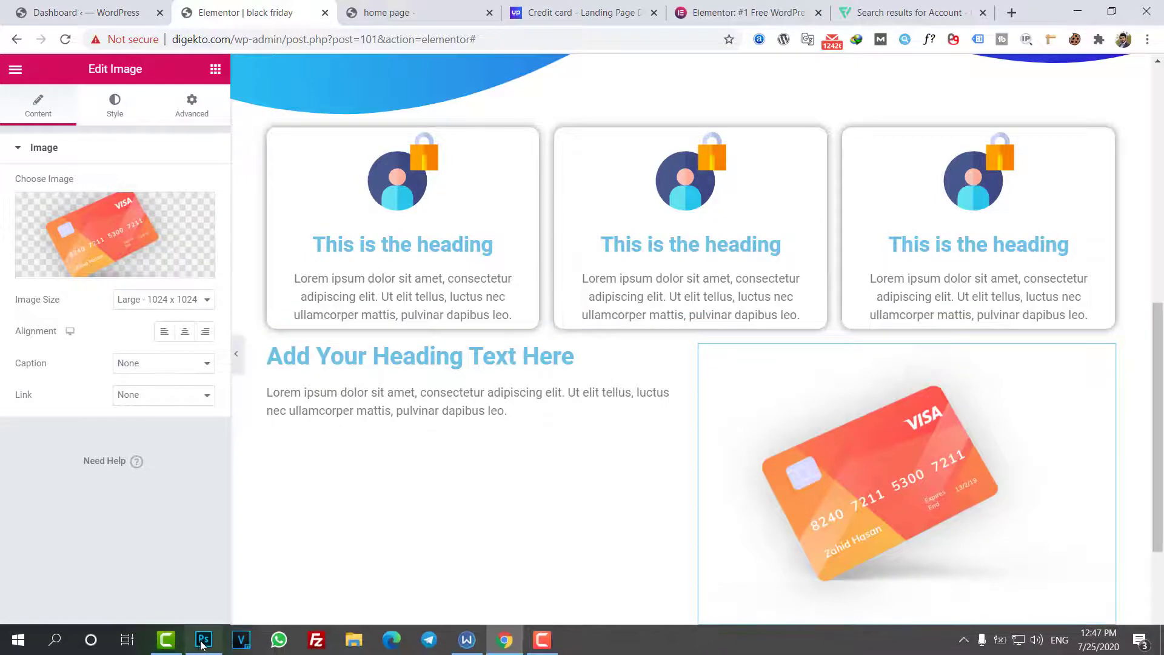
Step: Switch to Photoshop and copy the paragraph text under the "Your Day is Protected" heading in Freebie.psd
{"action": "left_click", "coordinate": [203, 647]}
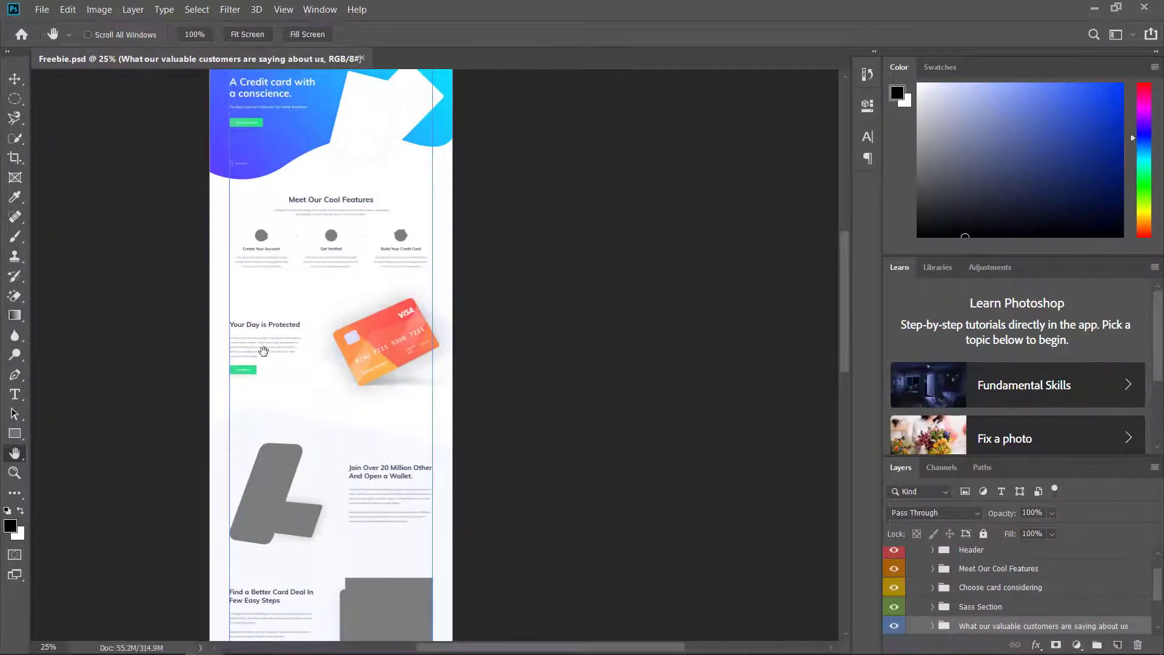
{"action": "key", "text": "t"}
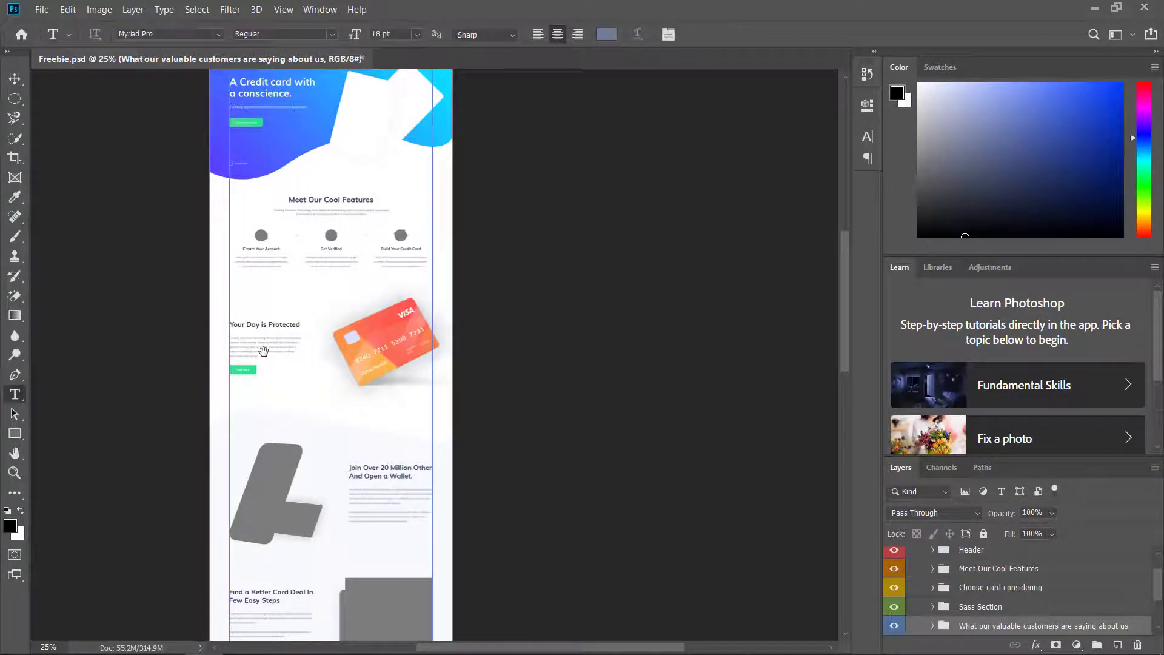
{"action": "left_click", "coordinate": [264, 350]}
{"action": "left_click", "coordinate": [632, 308]}
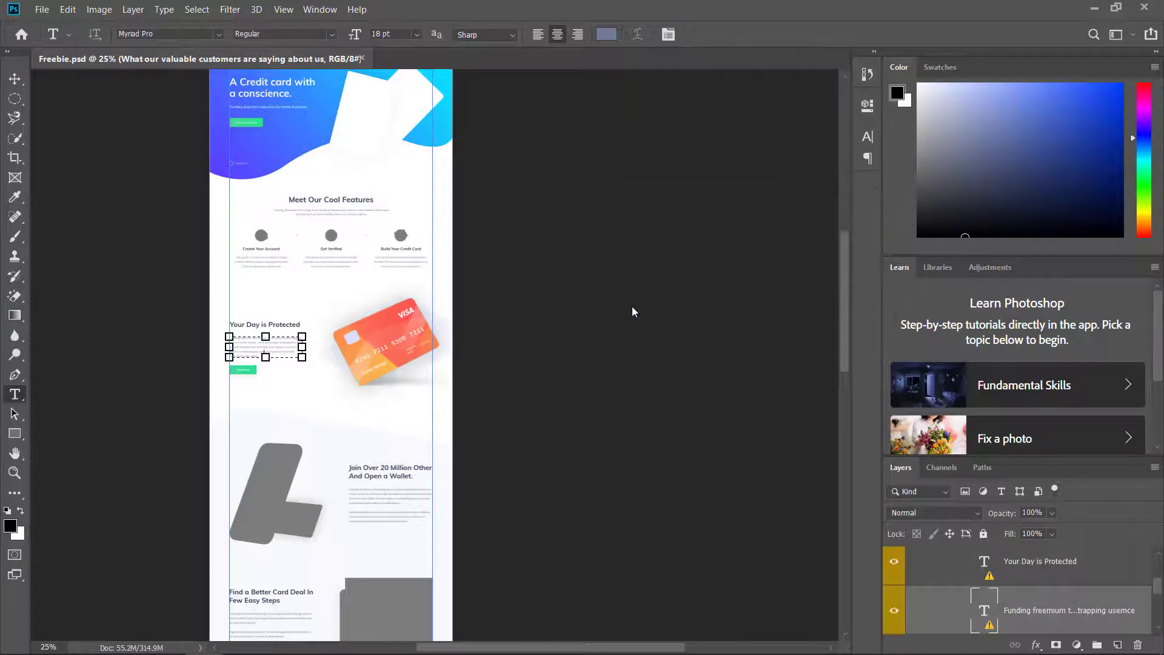
{"action": "key", "text": "ctrl+a"}
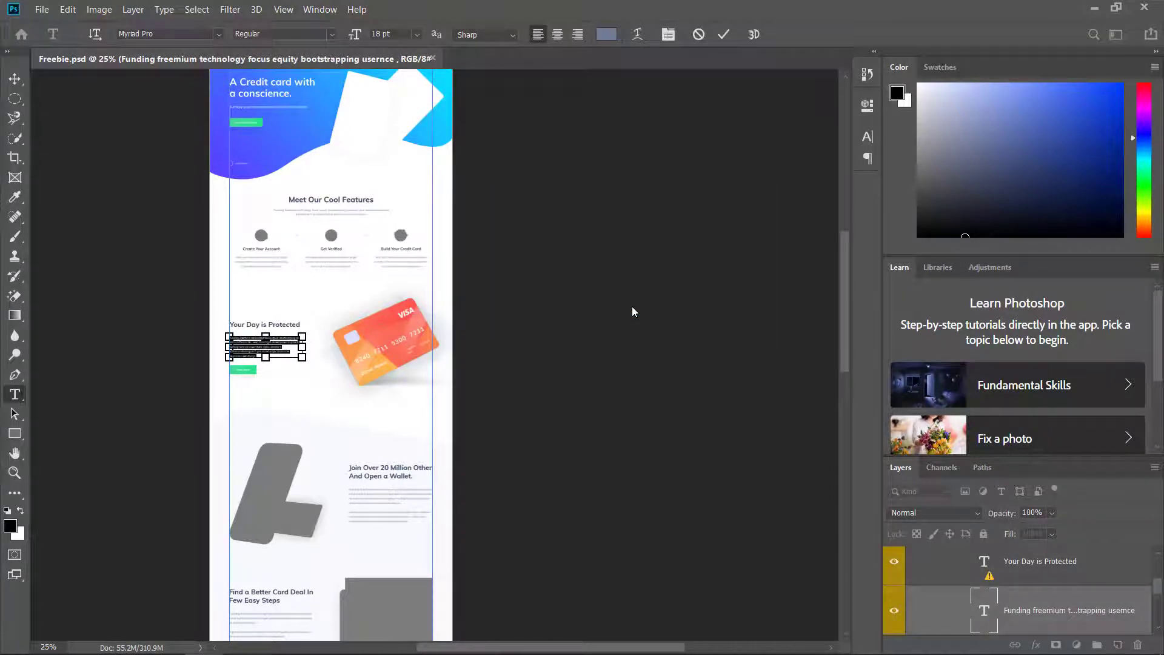
{"action": "left_click", "coordinate": [1094, 13]}
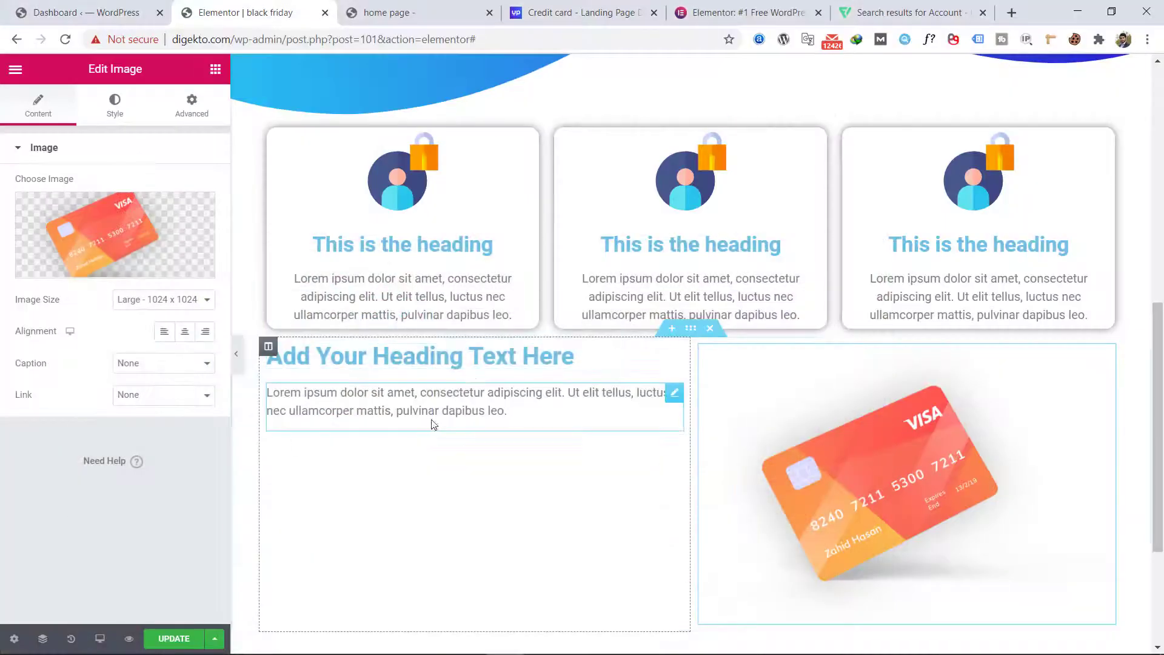
Step: Try to replace the placeholder content of the Text Editor widget beside the card picture with the copied paragraph
{"action": "left_click", "coordinate": [431, 424]}
{"action": "double_click", "coordinate": [89, 399]}
{"action": "key", "text": "ctrl+a"}
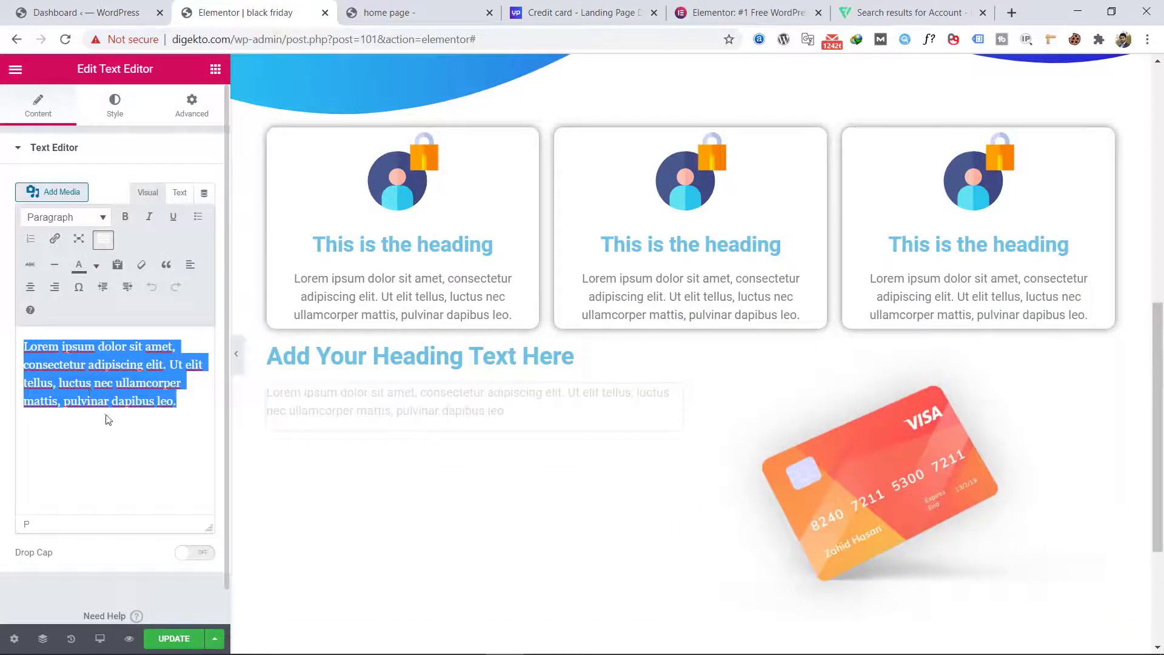
{"action": "right_click", "coordinate": [104, 415]}
{"action": "left_click", "coordinate": [146, 174]}
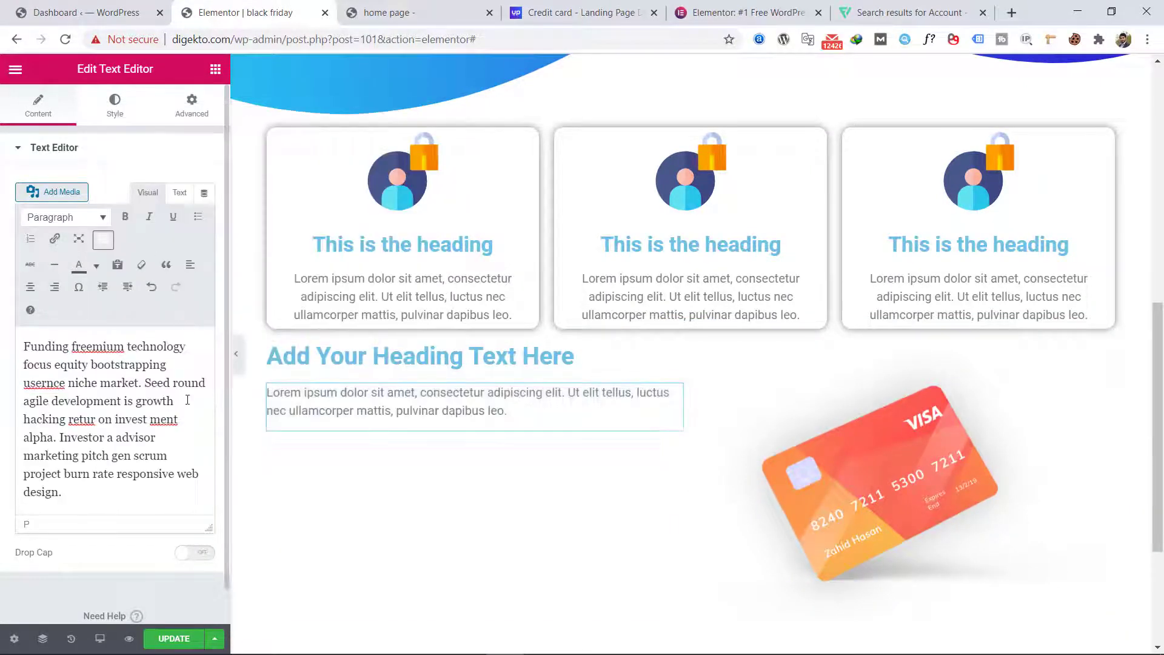
Step: Left-align the text of the Text Editor widget beside the card picture
{"action": "left_click", "coordinate": [115, 109]}
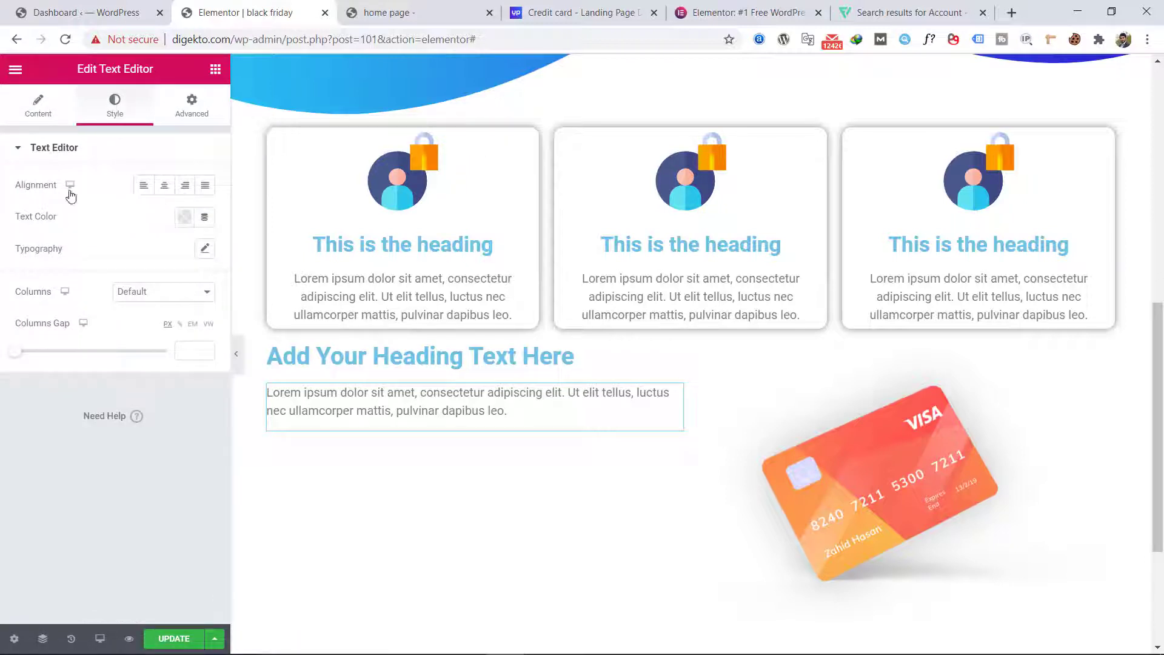
{"action": "left_click", "coordinate": [164, 189]}
{"action": "left_click", "coordinate": [163, 187]}
{"action": "left_click", "coordinate": [37, 106]}
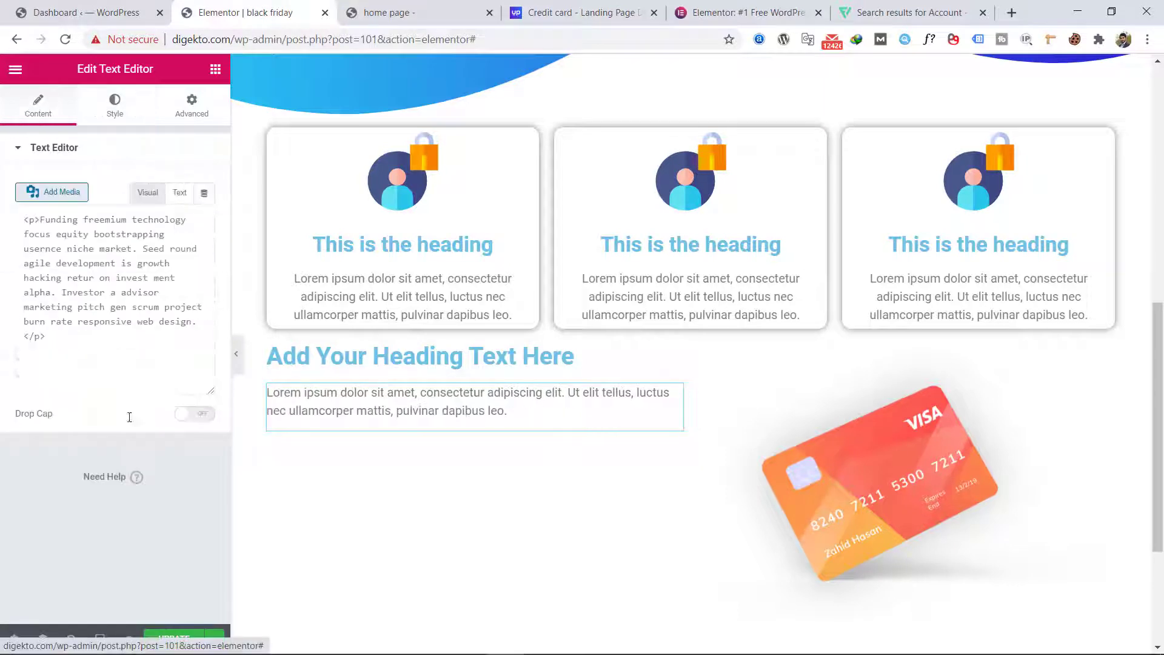
{"action": "left_click", "coordinate": [129, 110]}
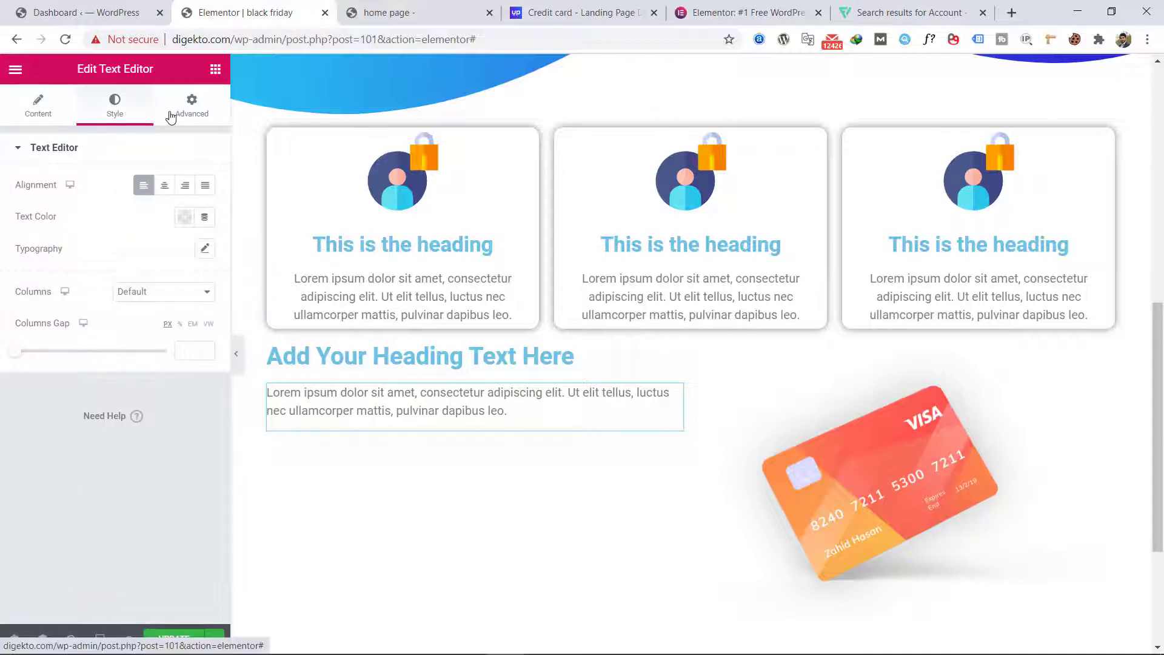
{"action": "left_click", "coordinate": [173, 114]}
{"action": "left_click", "coordinate": [114, 106]}
Step: Set the Text Editor widget's text color to white, #FFFFFF
{"action": "left_click", "coordinate": [184, 217]}
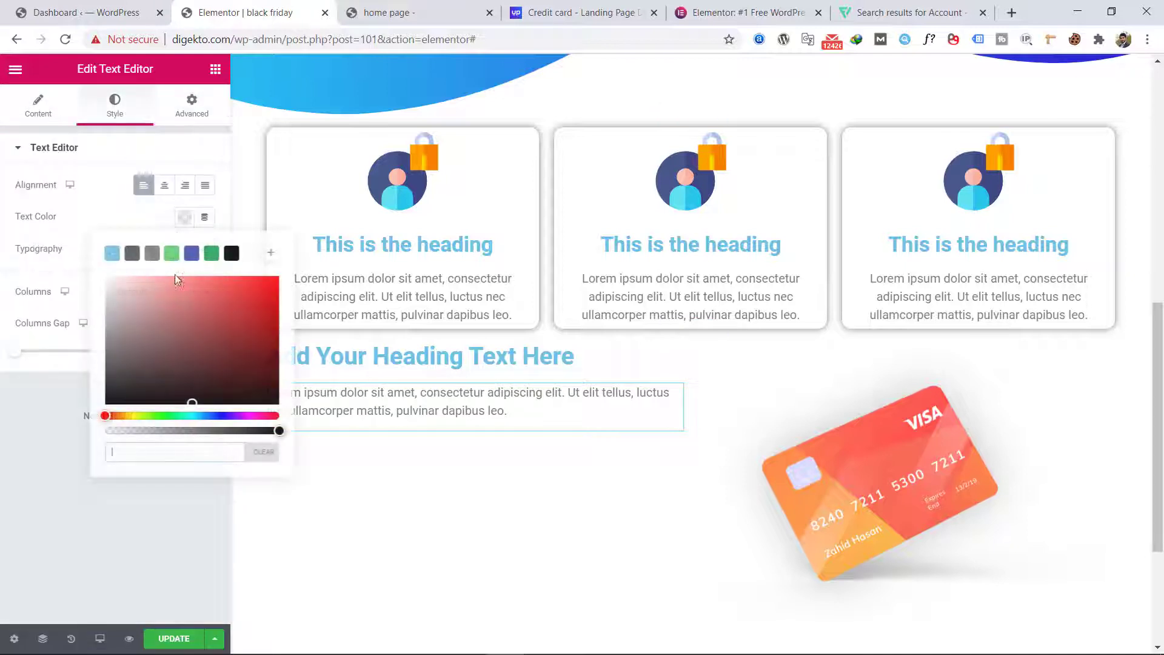
{"action": "left_click", "coordinate": [151, 307]}
{"action": "left_click_drag", "start_coordinate": [151, 307], "coordinate": [107, 276]}
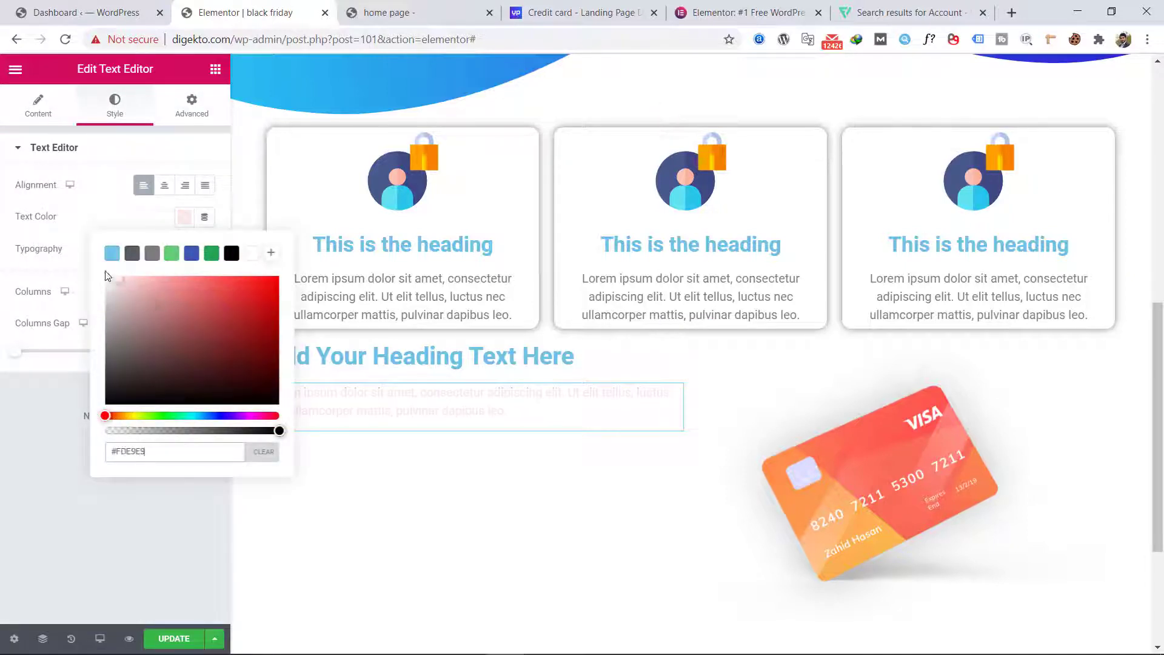
{"action": "left_click", "coordinate": [111, 214]}
Step: Set the Text Editor widget's font family to Roboto and its text color to black, #000000
{"action": "left_click", "coordinate": [205, 249]}
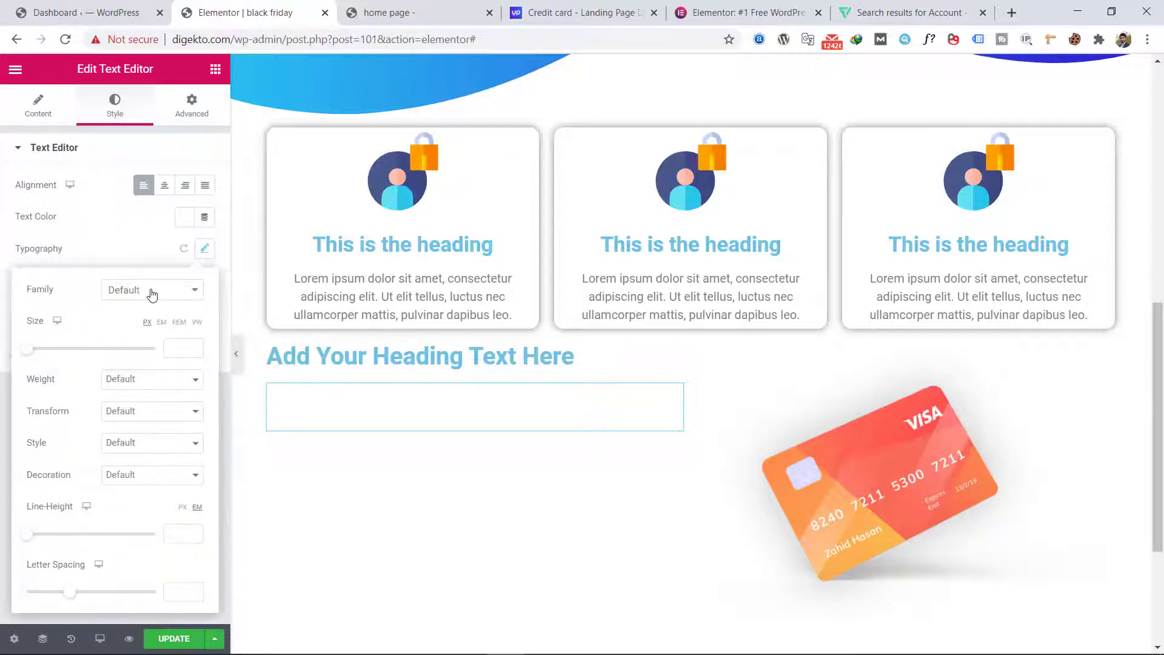
{"action": "left_click", "coordinate": [153, 292]}
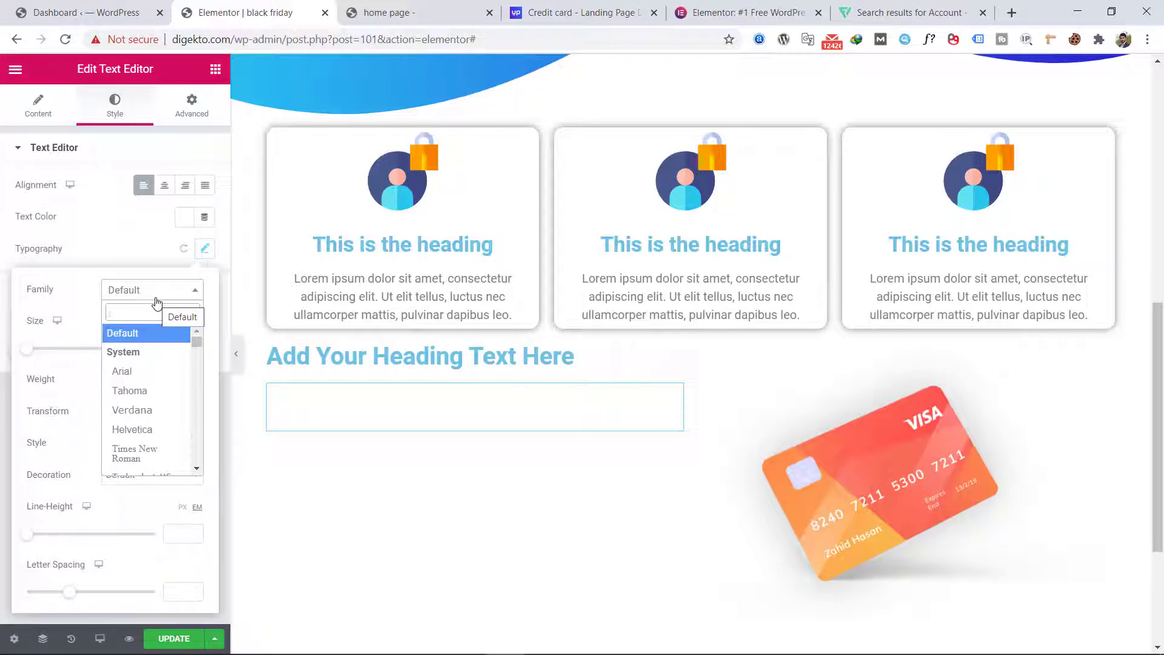
{"action": "type", "text": "ro"}
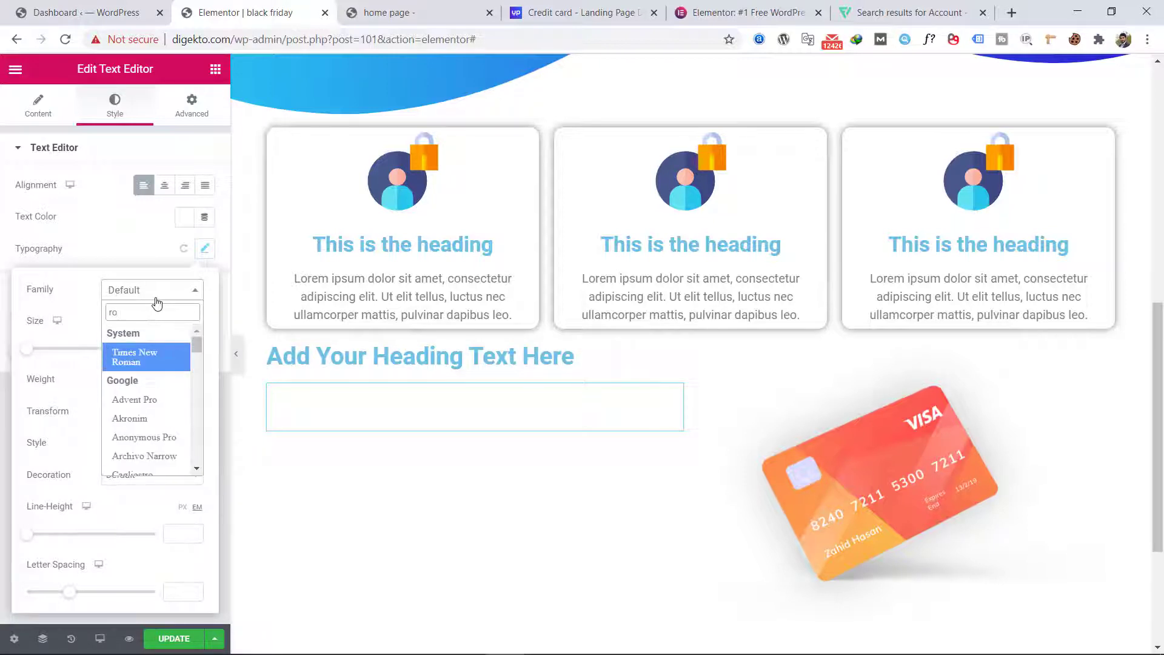
{"action": "type", "text": "o"}
{"action": "type", "text": "o"}
{"action": "key", "text": "Return"}
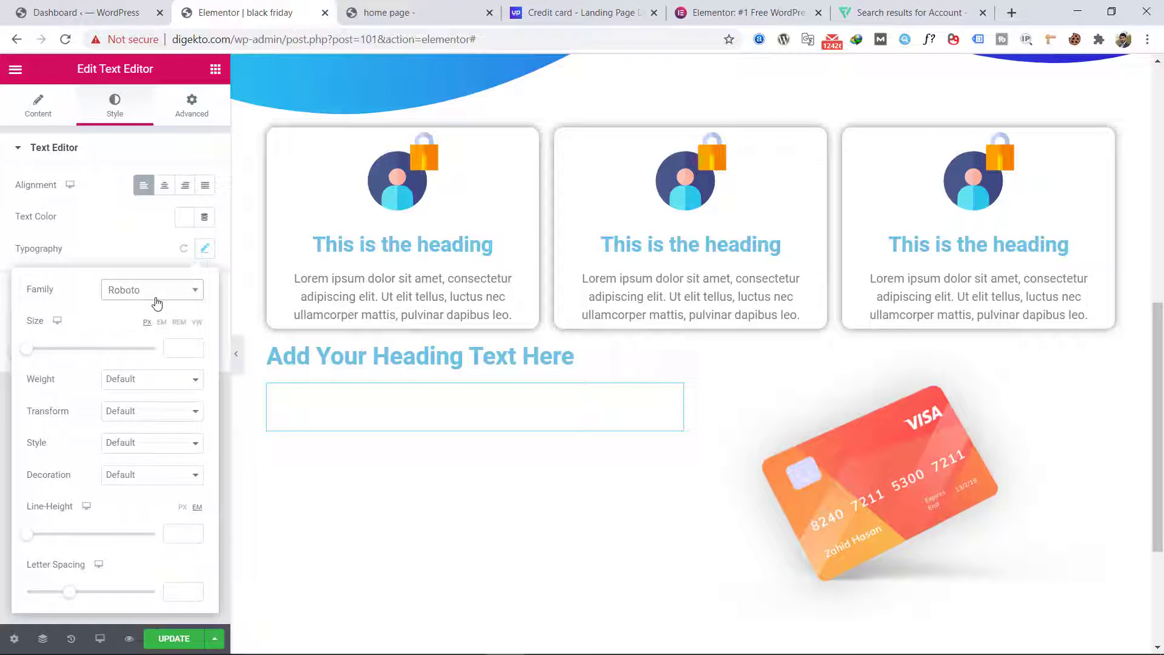
{"action": "left_click", "coordinate": [130, 266]}
{"action": "left_click", "coordinate": [185, 216]}
{"action": "left_click", "coordinate": [231, 252]}
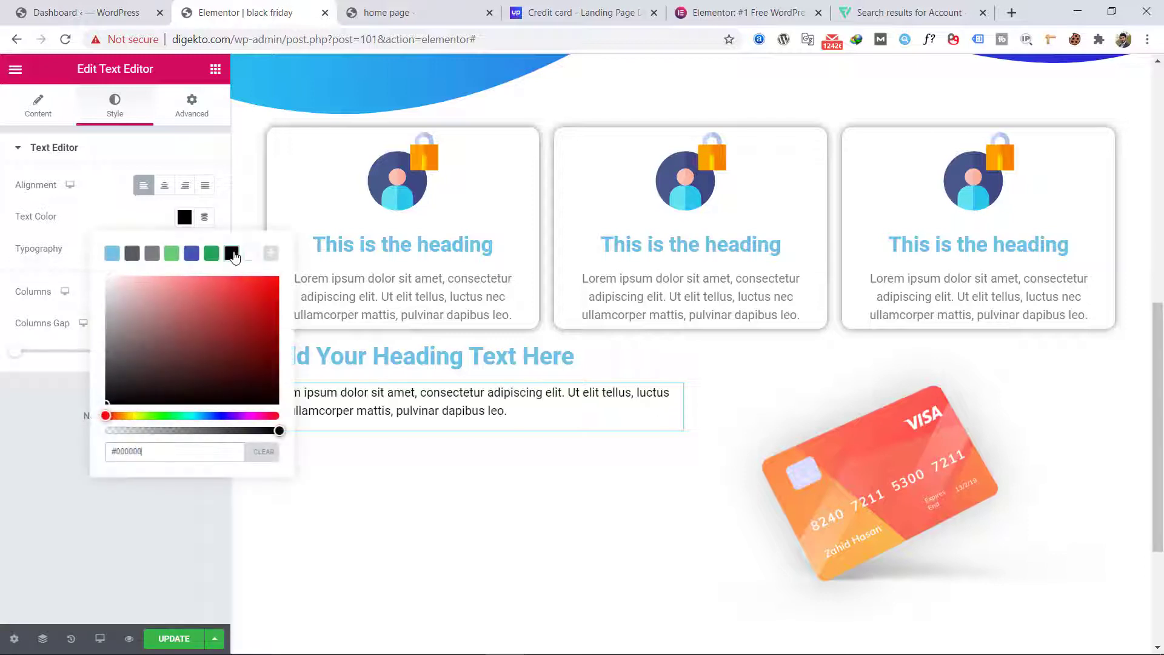
{"action": "left_click", "coordinate": [107, 224]}
Step: Replace the placeholder paragraph directly on the page with the copied Photoshop text and set its line height to 2.1 em
{"action": "left_click", "coordinate": [299, 415]}
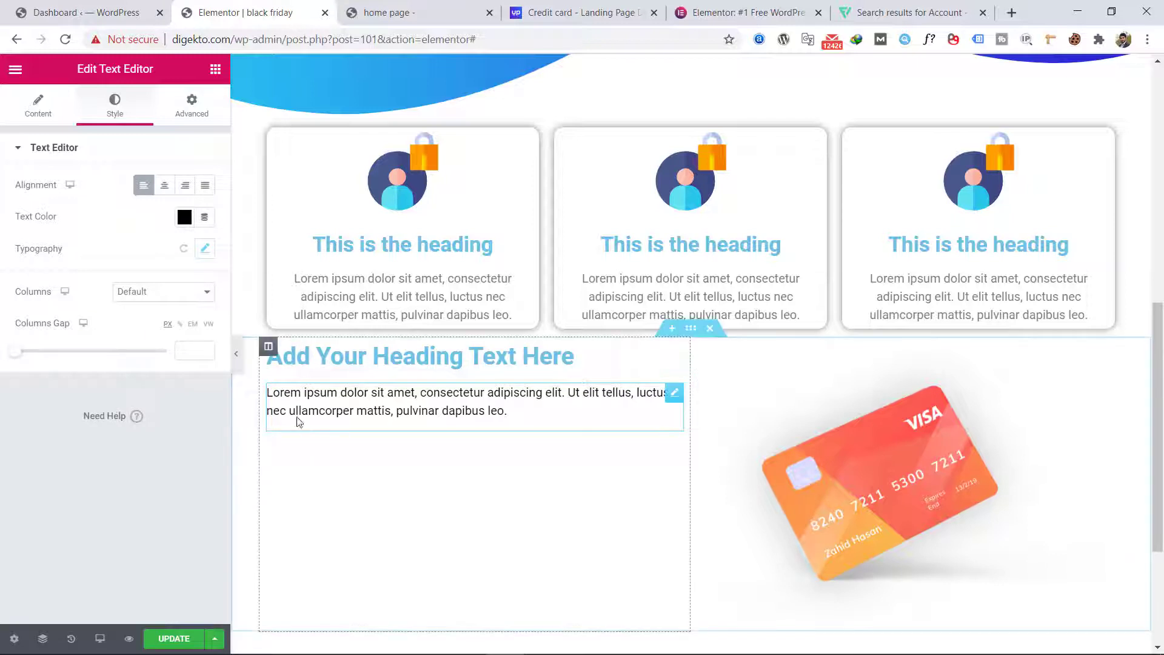
{"action": "key", "text": "ctrl+a"}
{"action": "type", "text": "Funding freemium technology focus equity bootstrapping usernce niche market. Seed round agile development is growth hacking retur on invest ment alpha. Investor a advisor marketing pitch gen scrum project burn rate responsive web design."}
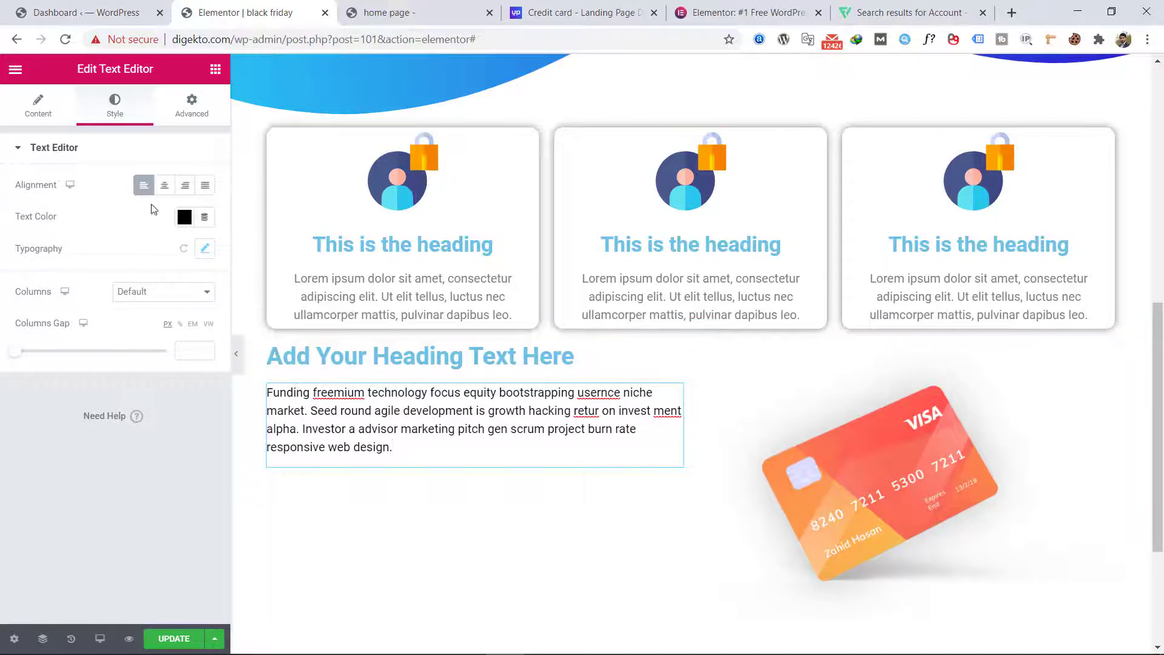
{"action": "left_click", "coordinate": [205, 249]}
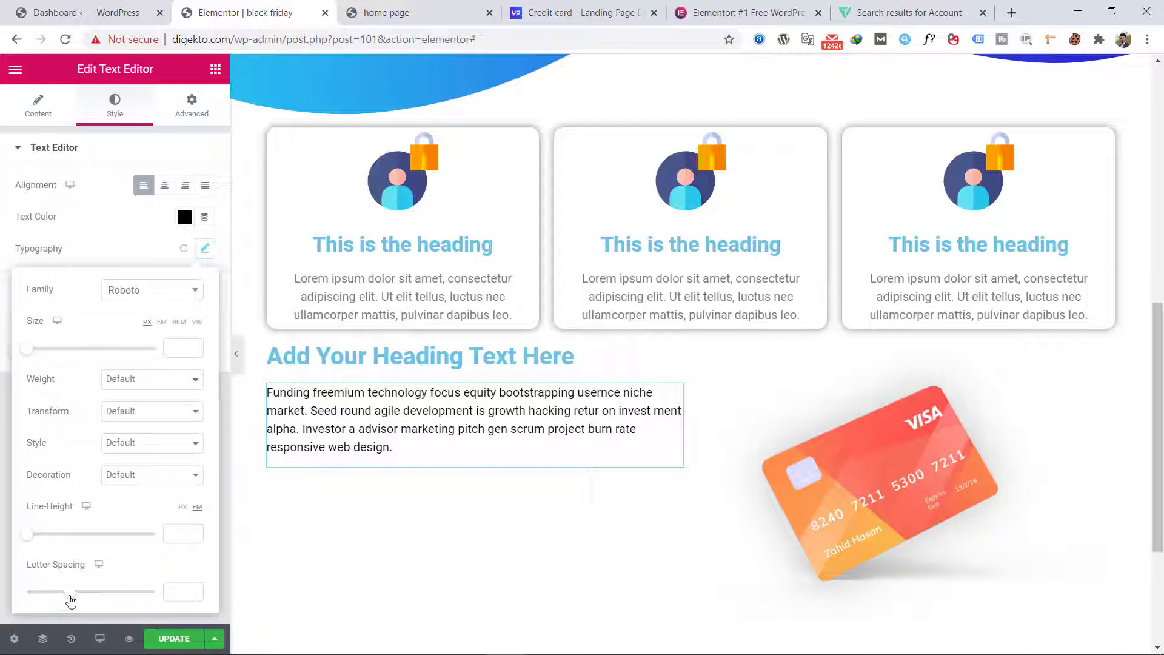
{"action": "left_click_drag", "start_coordinate": [28, 534], "coordinate": [55, 540]}
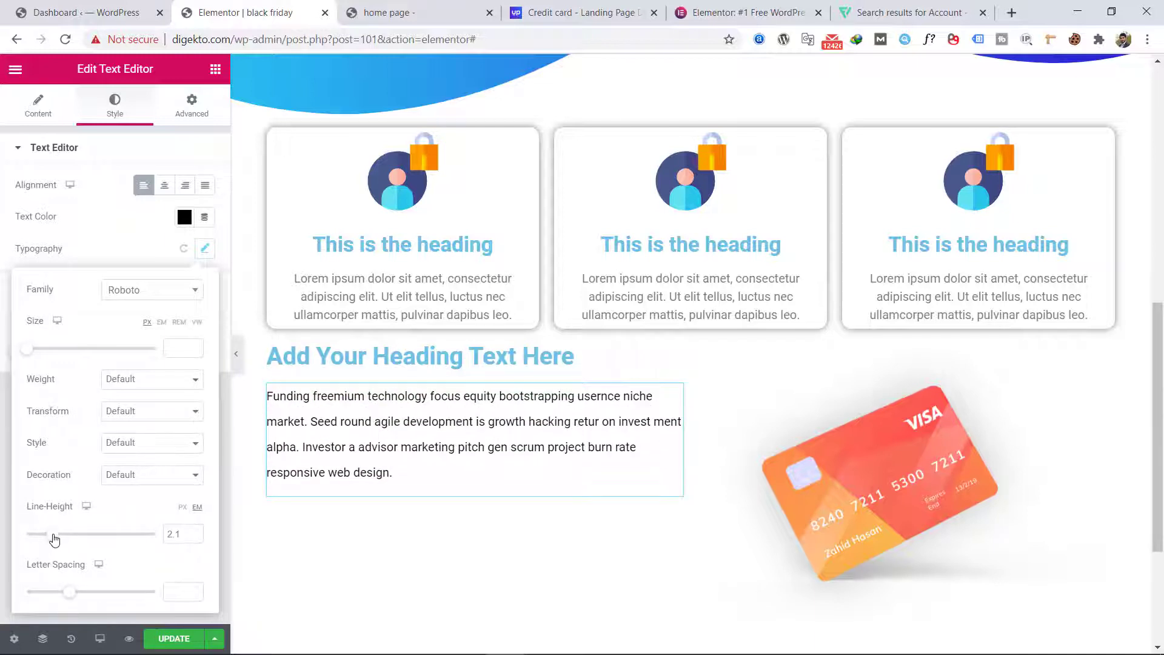
{"action": "left_click", "coordinate": [139, 251]}
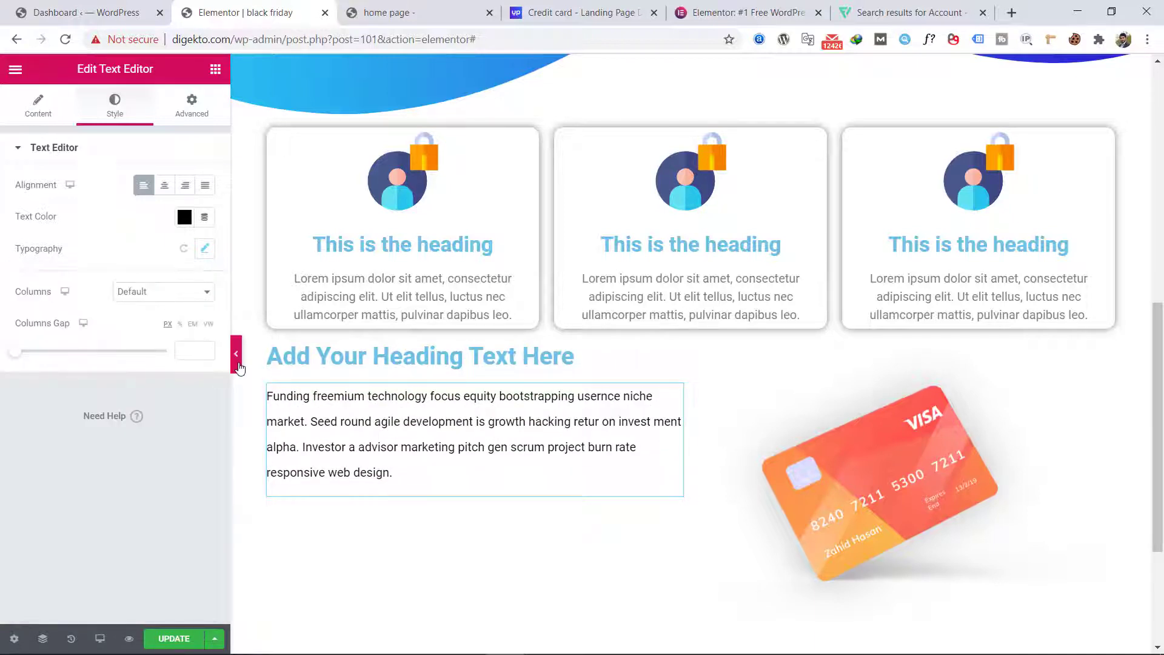
Step: Preview the full-width page, then unlink the two-column section's margins and increase only its top margin
{"action": "left_click", "coordinate": [239, 364]}
{"action": "scroll", "coordinate": [35, 411], "scroll_direction": "up", "scroll_amount": 5}
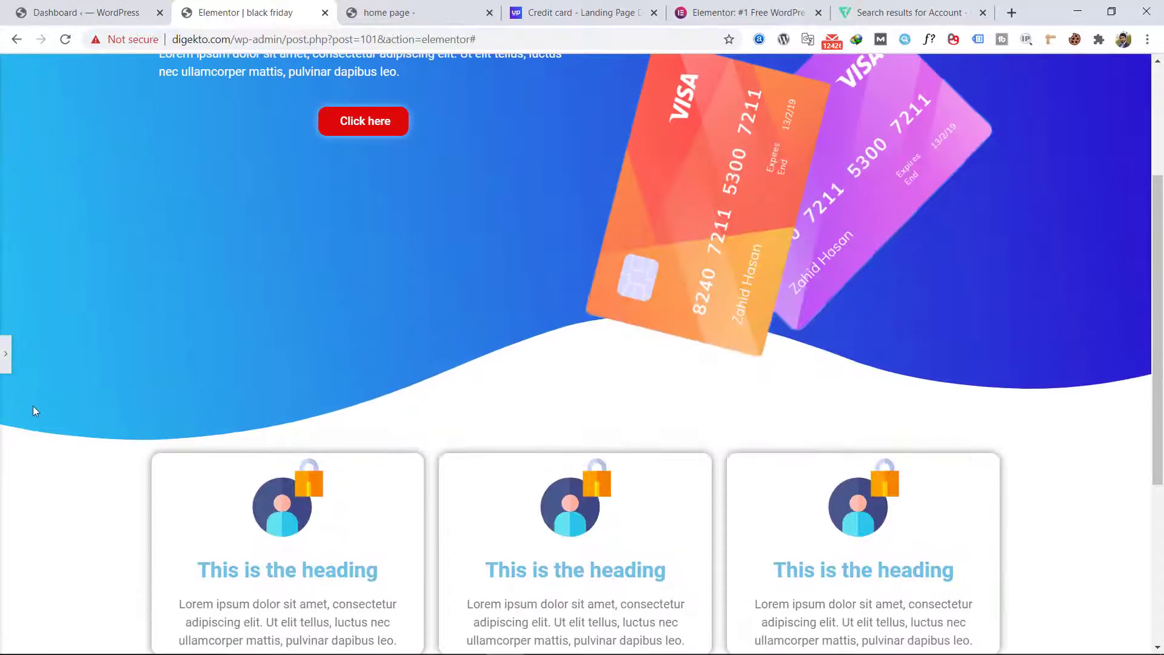
{"action": "left_click", "coordinate": [5, 355]}
{"action": "scroll", "coordinate": [696, 260], "scroll_direction": "down", "scroll_amount": 3}
{"action": "scroll", "coordinate": [666, 265], "scroll_direction": "up", "scroll_amount": 3}
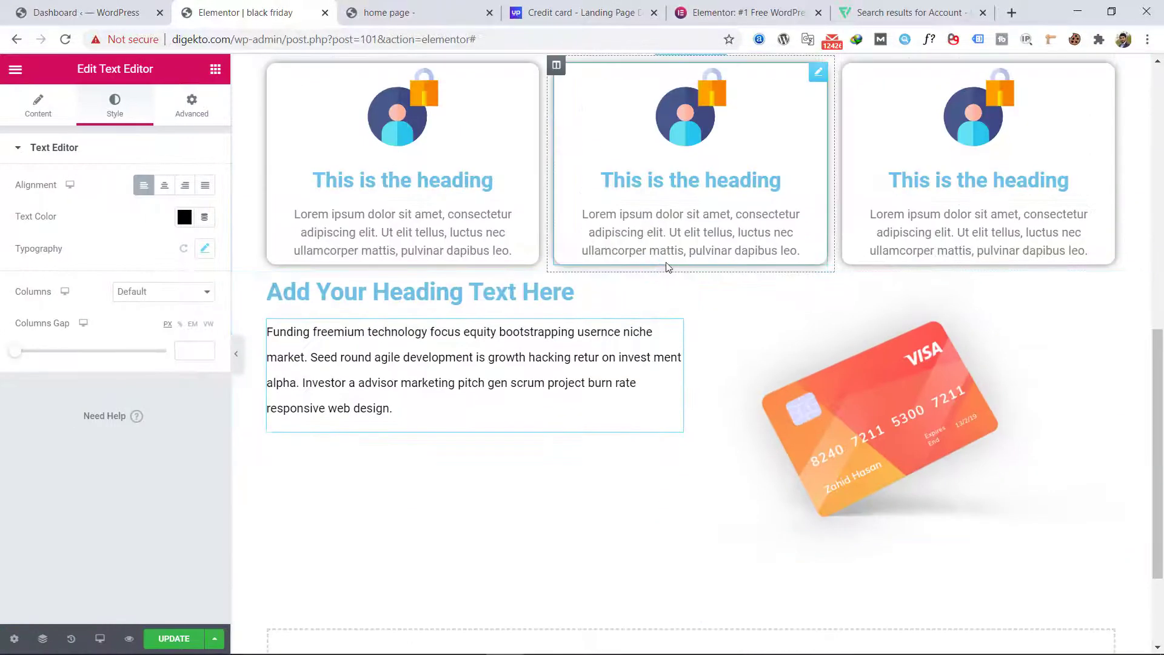
{"action": "left_click", "coordinate": [690, 265]}
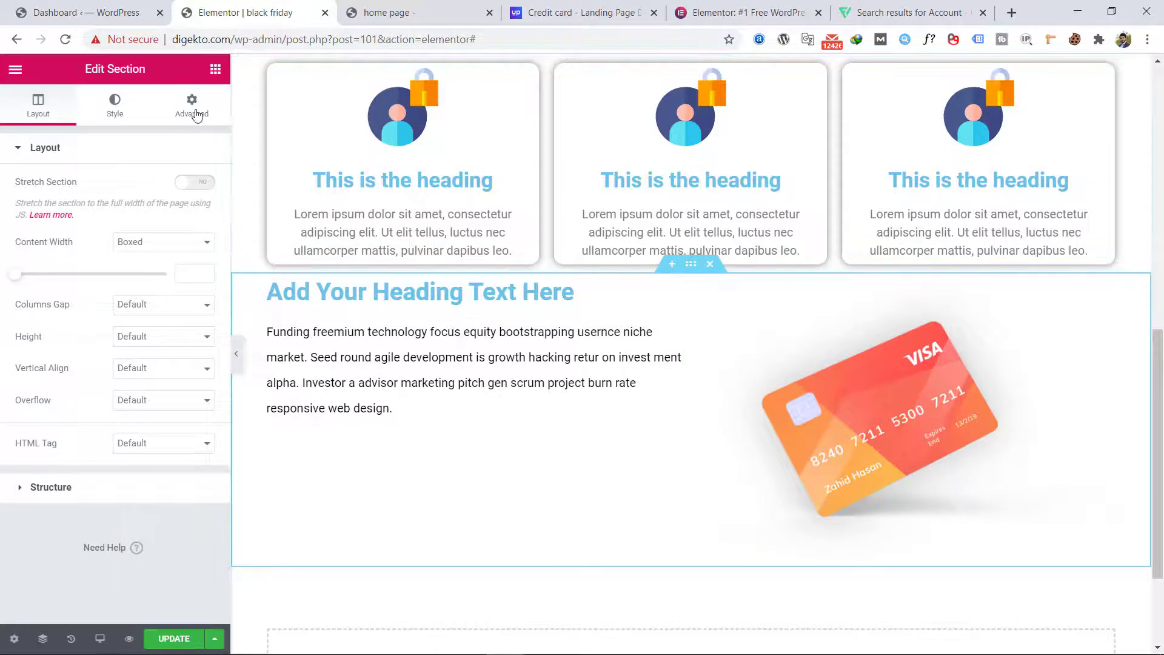
{"action": "left_click", "coordinate": [192, 106]}
{"action": "left_click", "coordinate": [195, 212]}
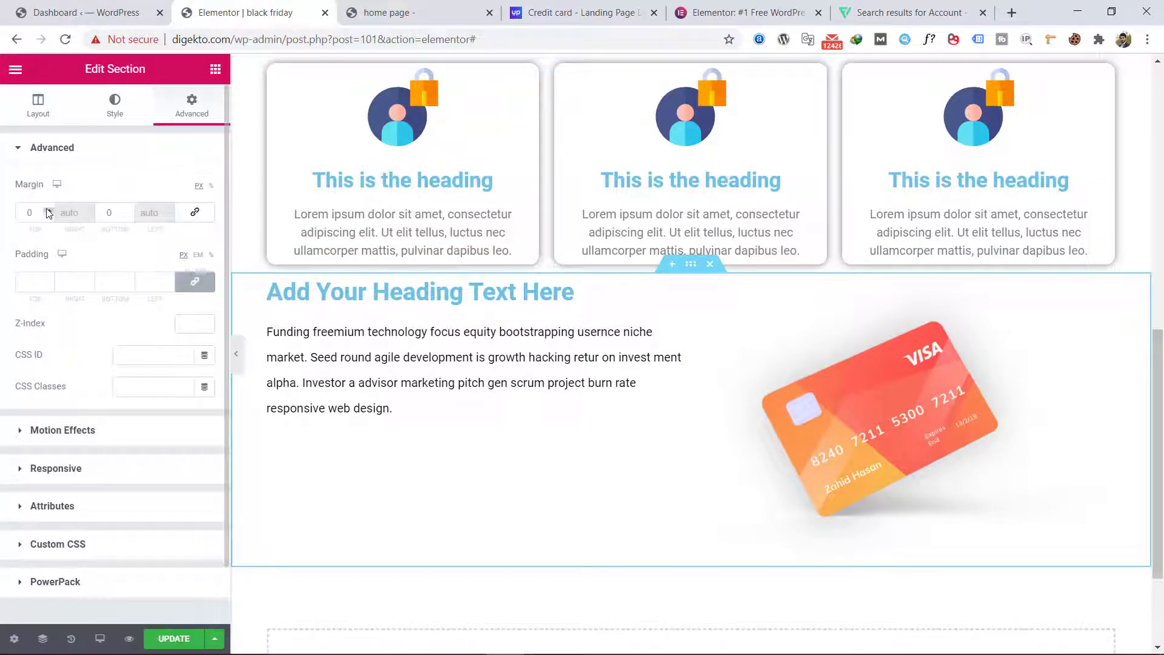
{"action": "left_click", "coordinate": [49, 213]}
{"action": "left_click", "coordinate": [50, 211]}
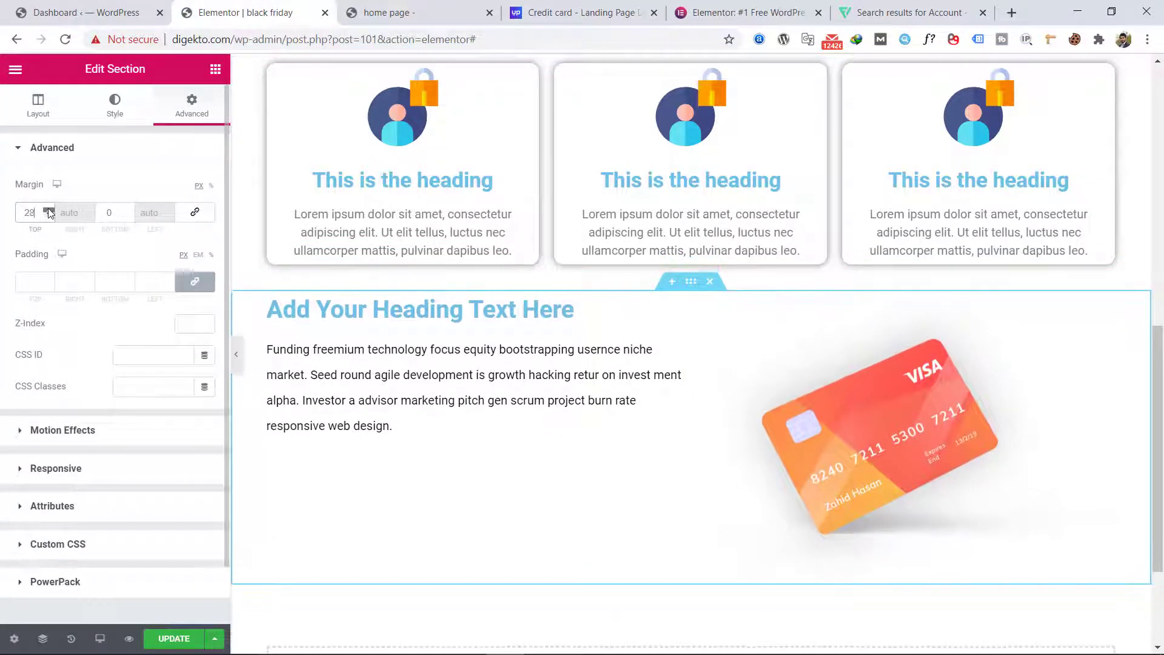
Step: Add a second paragraph to the Text Editor widget by repeating the "Funding freemium technology" text below the first one
{"action": "left_click", "coordinate": [393, 437]}
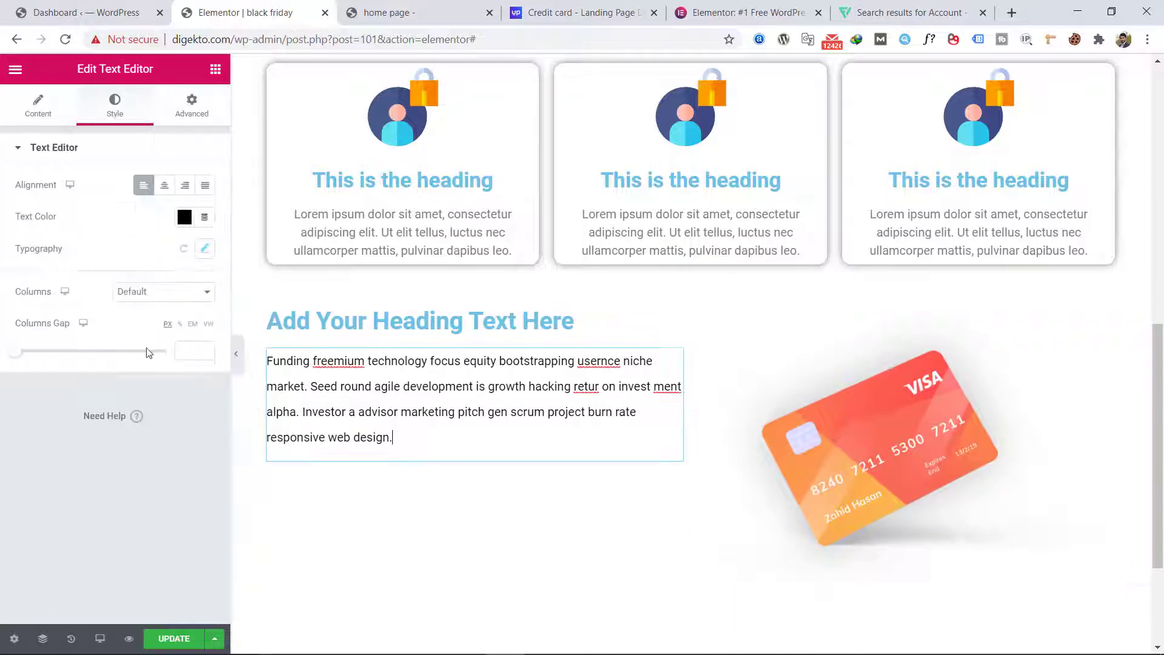
{"action": "left_click", "coordinate": [37, 106]}
{"action": "triple_click", "coordinate": [138, 354]}
{"action": "key", "text": "ctrl+c"}
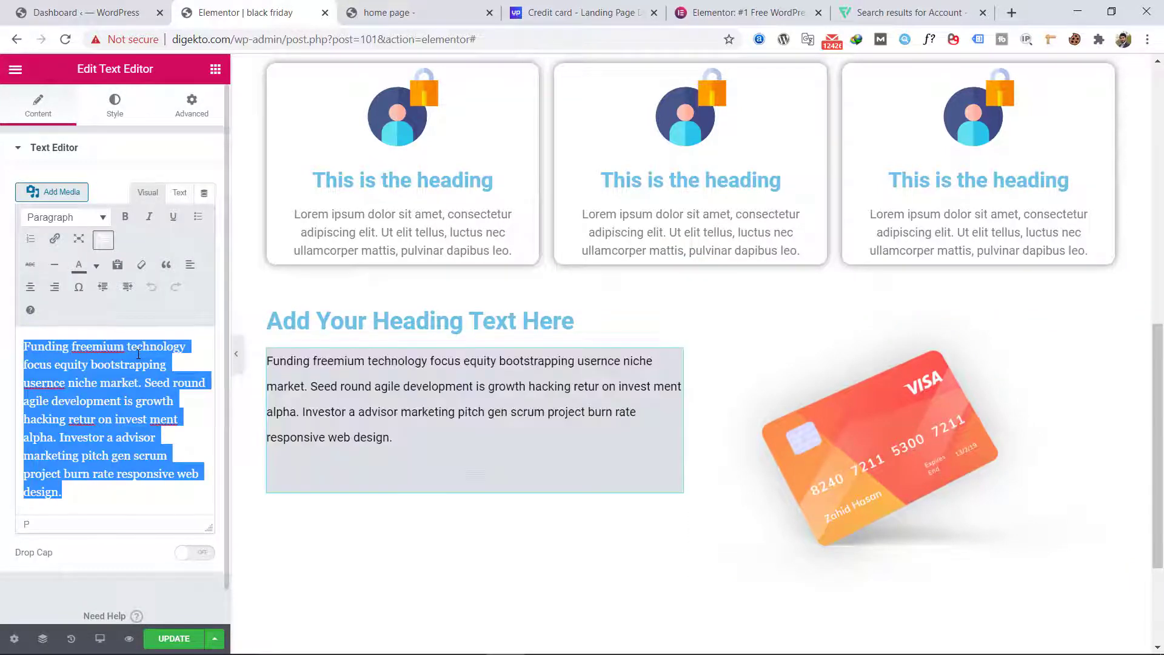
{"action": "key", "text": "Right"}
{"action": "key", "text": "Return"}
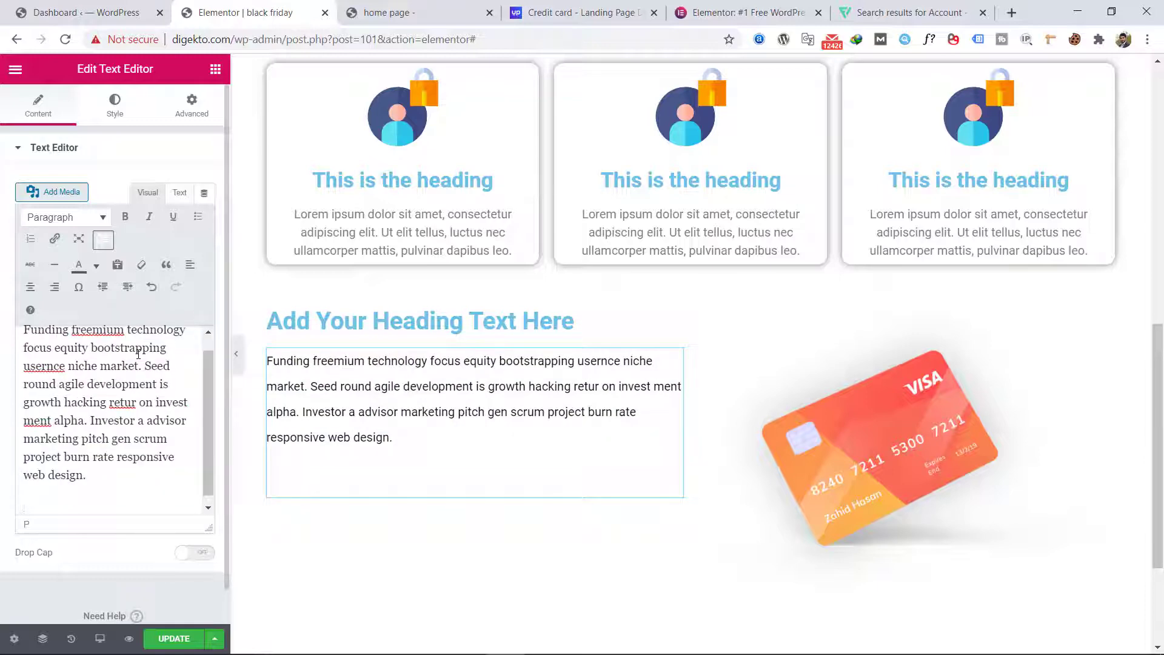
{"action": "key", "text": "ctrl+v"}
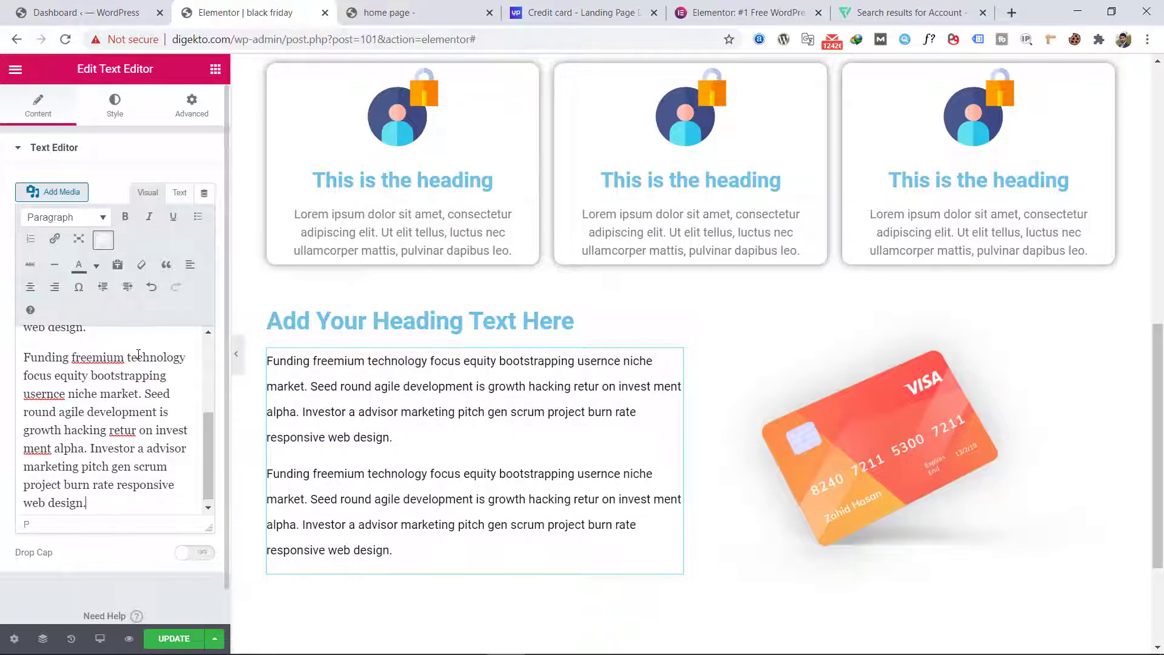
Step: Check the section at full page width and duplicate the red "Click here" button in the hero section
{"action": "left_click", "coordinate": [237, 364]}
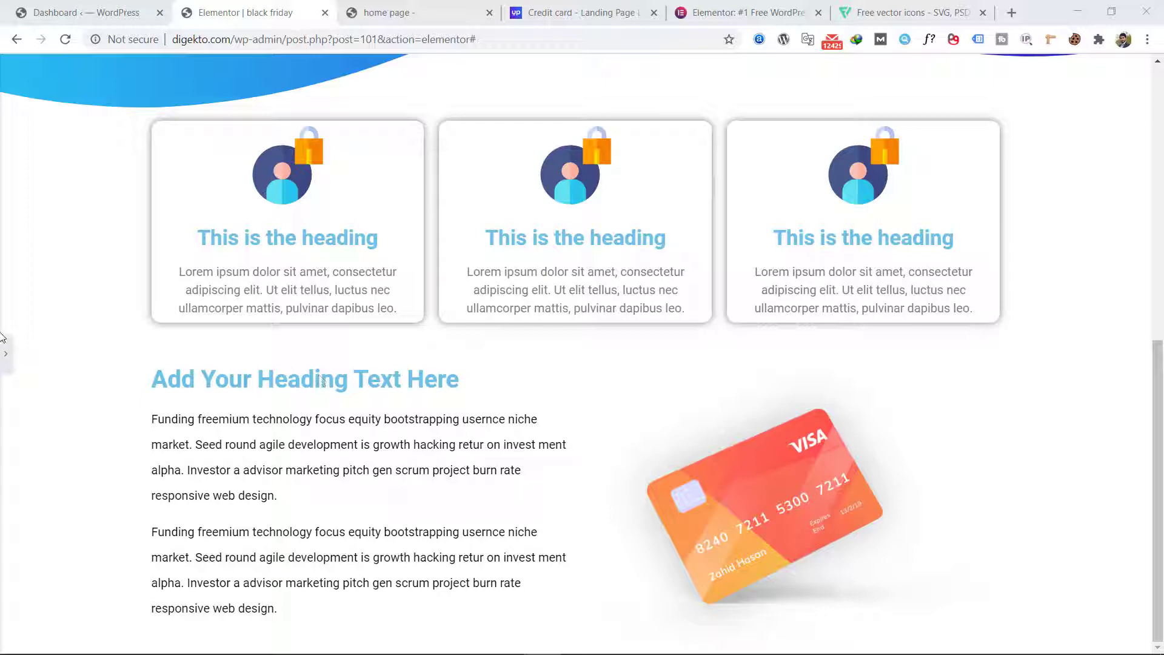
{"action": "left_click", "coordinate": [5, 352]}
{"action": "scroll", "coordinate": [463, 403], "scroll_direction": "up", "scroll_amount": 6}
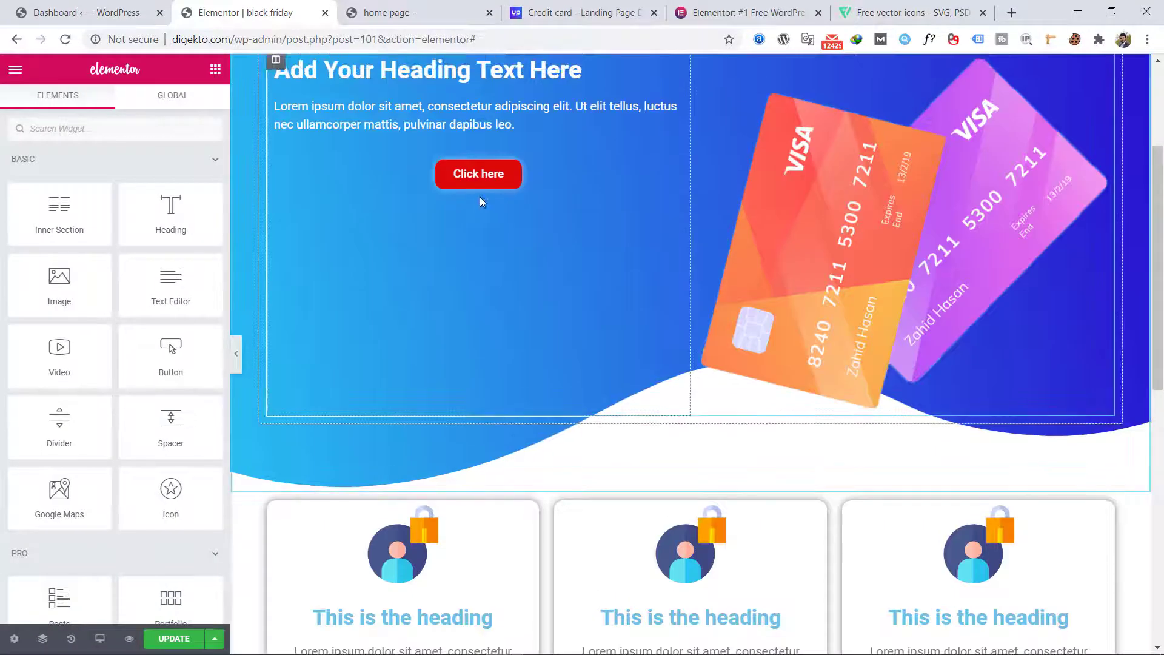
{"action": "right_click", "coordinate": [475, 181]}
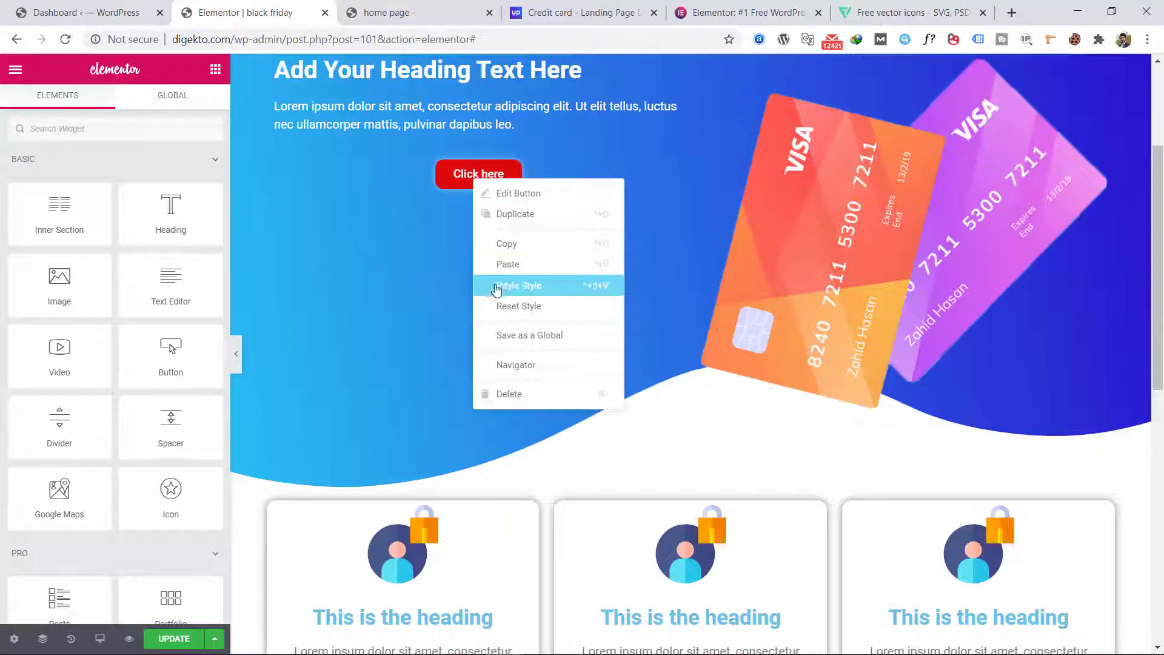
{"action": "left_click", "coordinate": [532, 215]}
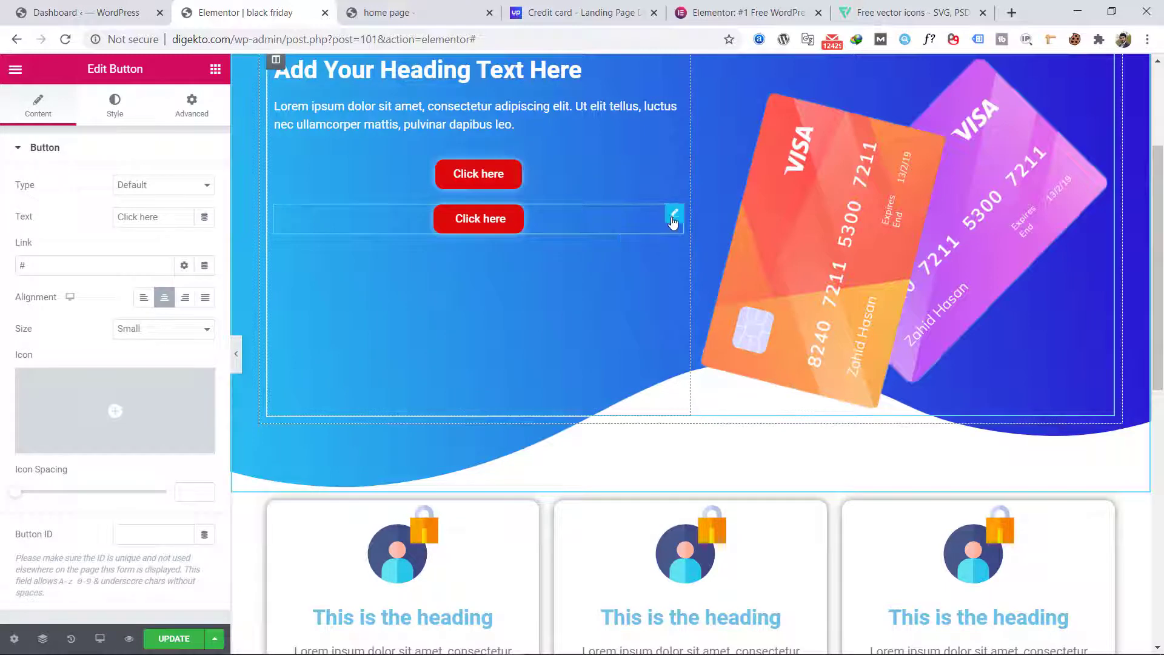
Step: Move the duplicated hero button below the paragraphs of the text-and-card section, then check the following section in the Photoshop design
{"action": "left_click_drag", "start_coordinate": [673, 222], "coordinate": [414, 570]}
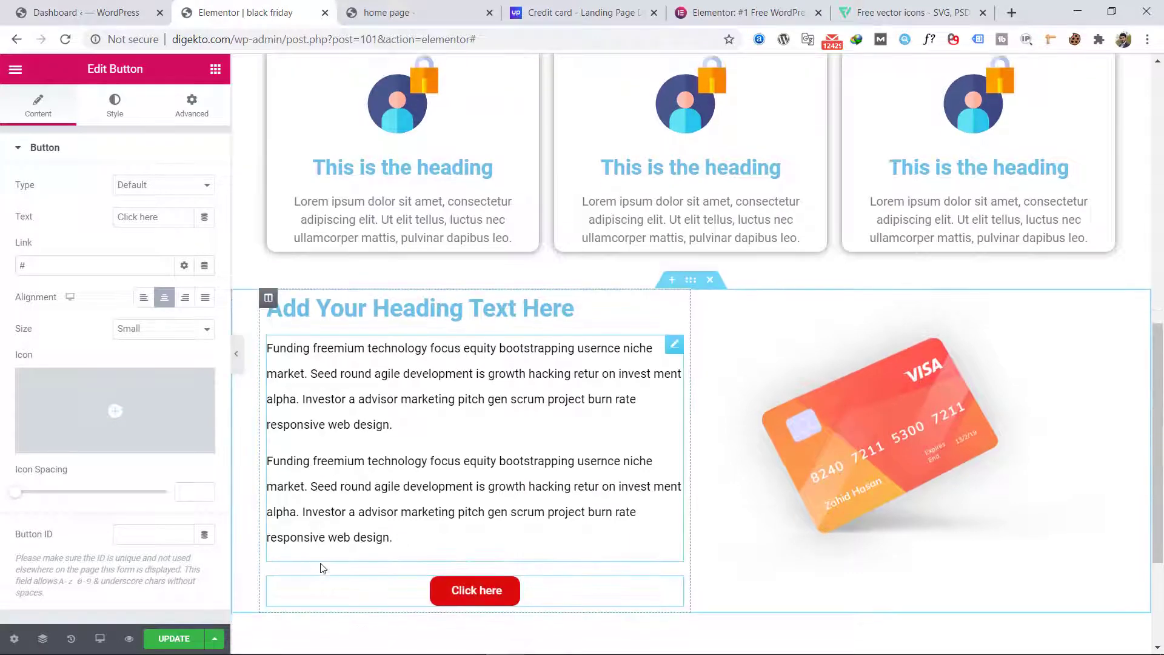
{"action": "scroll", "coordinate": [327, 561], "scroll_direction": "down", "scroll_amount": 1}
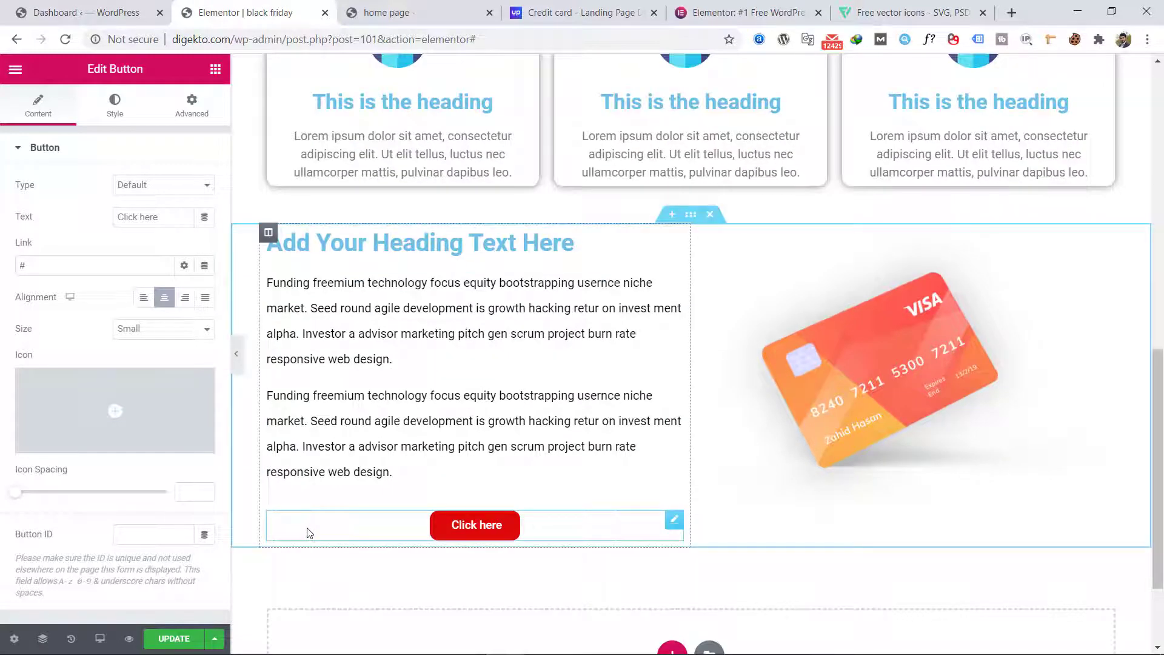
{"action": "left_click", "coordinate": [202, 642]}
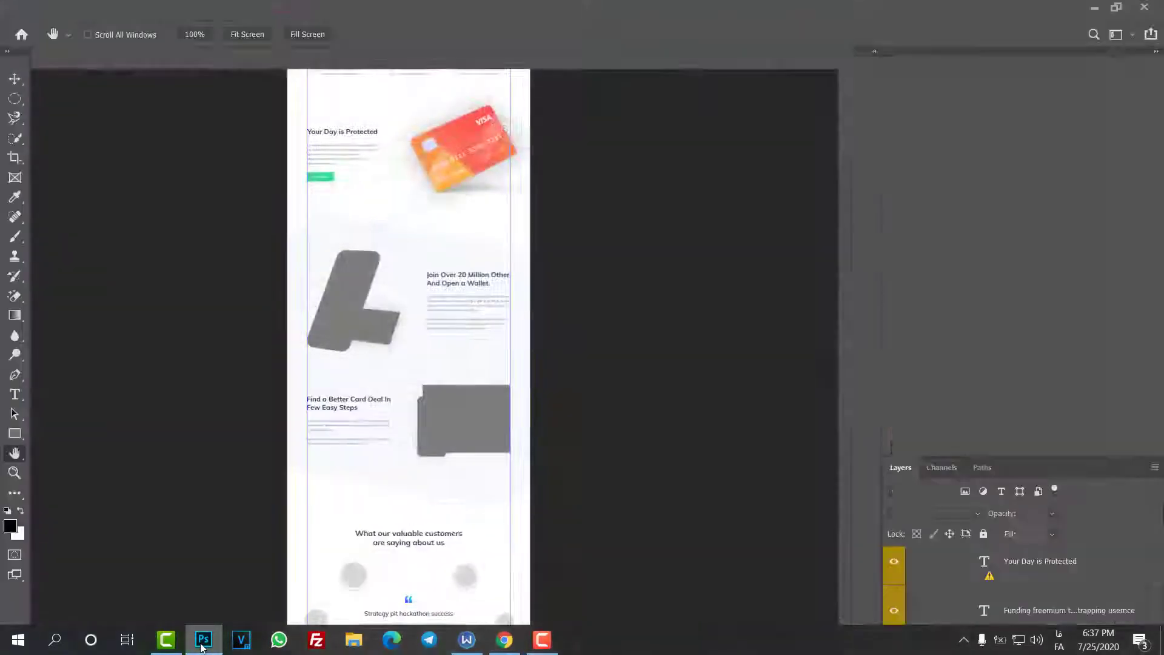
{"action": "left_click", "coordinate": [203, 641]}
Step: Add a new section with two equal columns below the text-and-card section
{"action": "scroll", "coordinate": [700, 505], "scroll_direction": "down", "scroll_amount": 2}
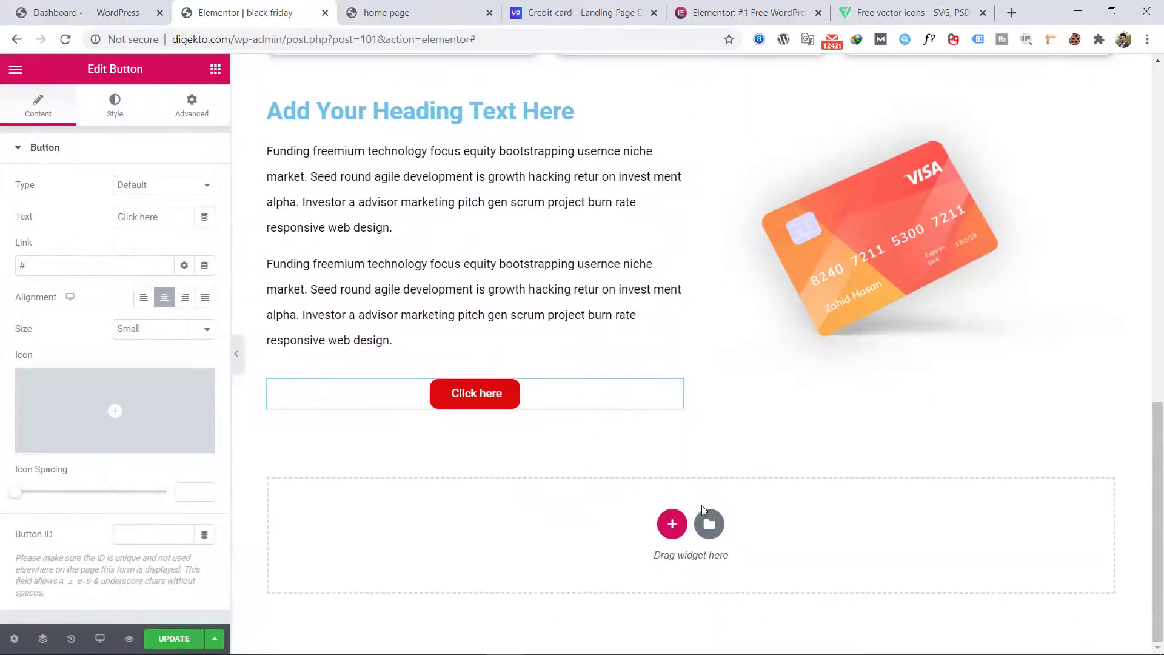
{"action": "left_click", "coordinate": [672, 524]}
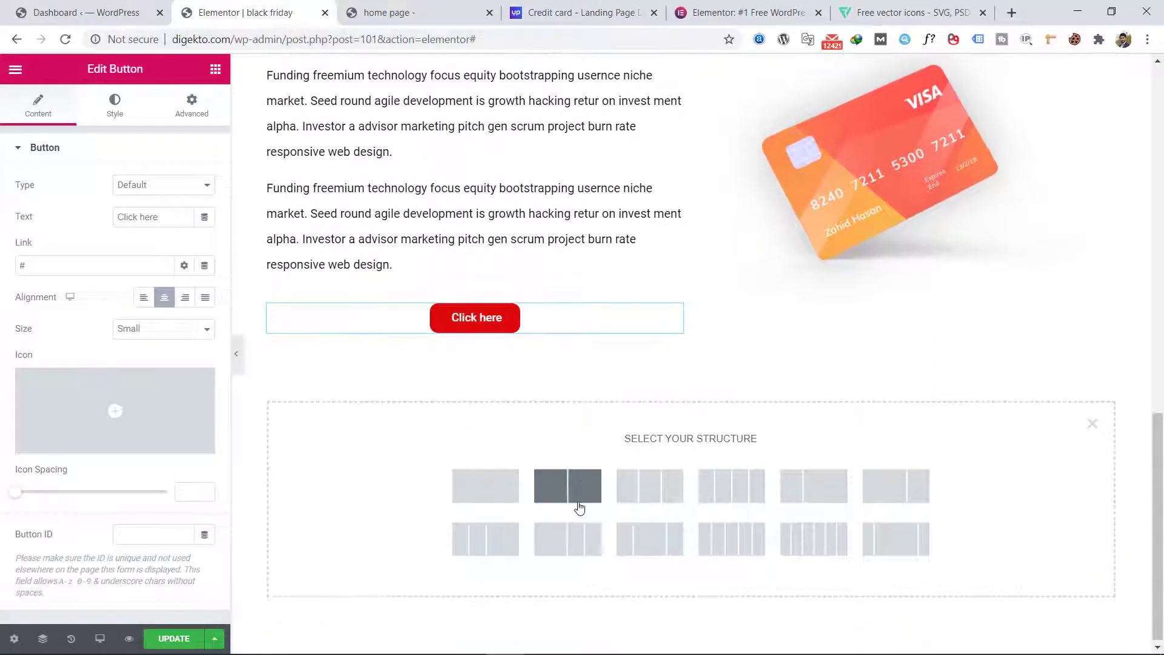
{"action": "left_click", "coordinate": [591, 485]}
Step: Duplicate the "Funding freemium technology" text widget and move the copy into the second column of the new section
{"action": "scroll", "coordinate": [707, 219], "scroll_direction": "up", "scroll_amount": 1}
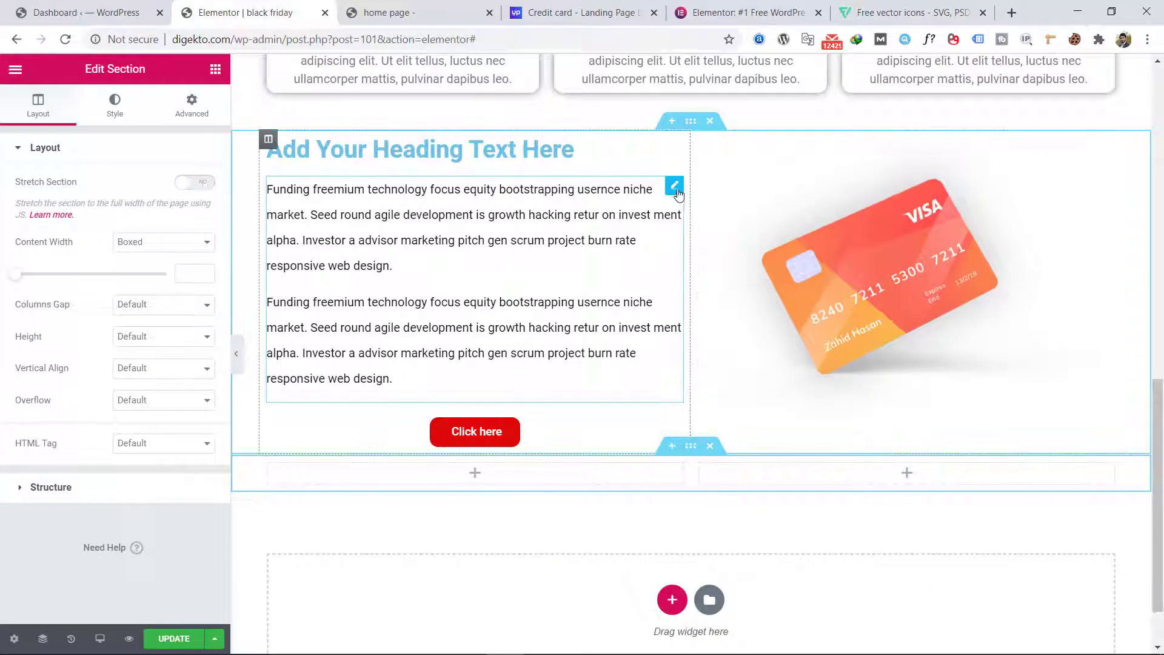
{"action": "right_click", "coordinate": [676, 196]}
{"action": "left_click", "coordinate": [691, 225]}
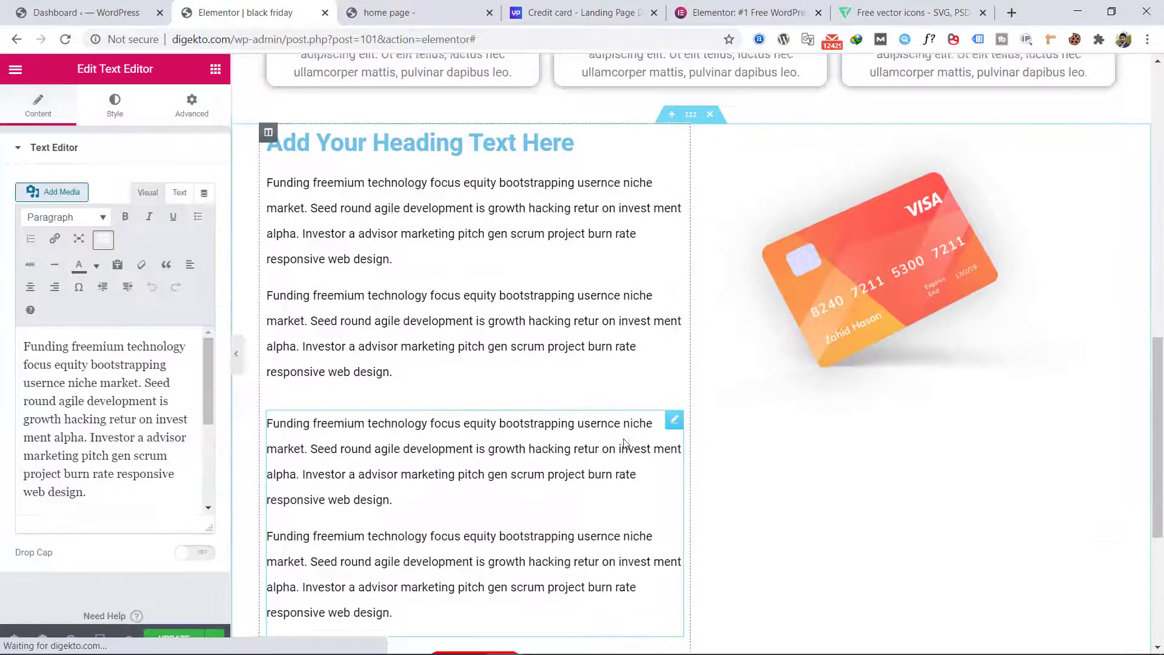
{"action": "left_click_drag", "start_coordinate": [677, 288], "coordinate": [897, 398]}
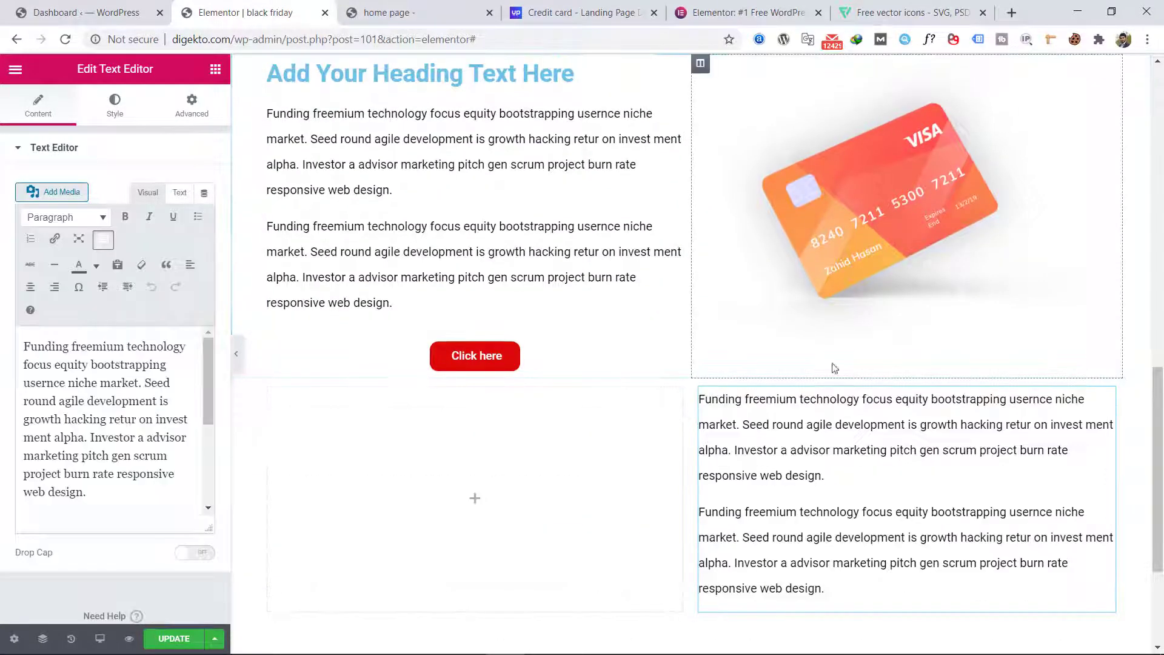
Step: Add an Image widget to the new section's empty first column and insert da.png from the media library
{"action": "left_click", "coordinate": [215, 69]}
{"action": "scroll", "coordinate": [168, 267], "scroll_direction": "down", "scroll_amount": 3}
{"action": "scroll", "coordinate": [168, 267], "scroll_direction": "up", "scroll_amount": 2}
{"action": "left_click_drag", "start_coordinate": [59, 185], "coordinate": [502, 481]}
{"action": "scroll", "coordinate": [494, 455], "scroll_direction": "down", "scroll_amount": 1}
{"action": "left_click", "coordinate": [119, 228]}
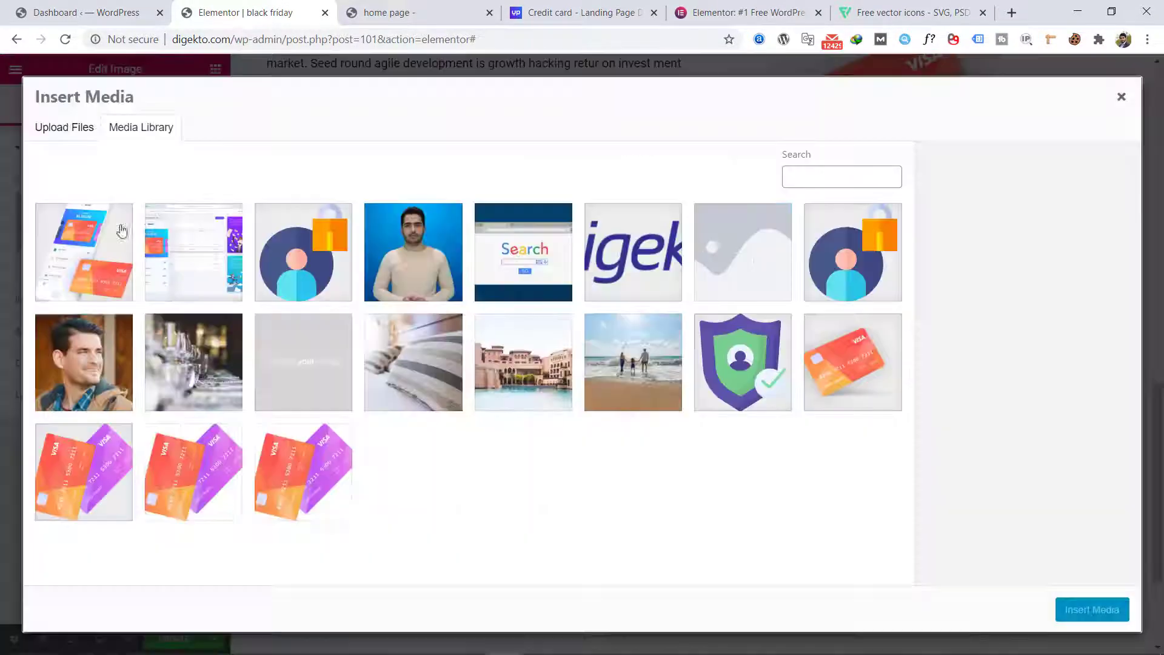
{"action": "left_click", "coordinate": [90, 250]}
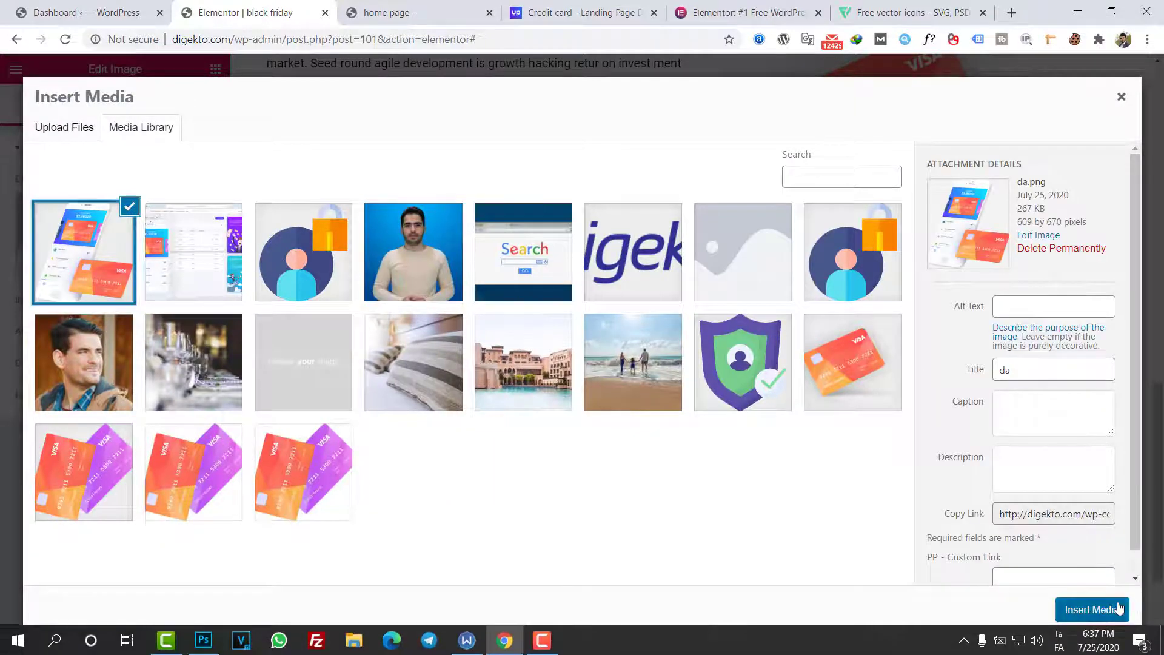
{"action": "left_click", "coordinate": [1082, 606]}
Step: Narrow the phone image column, then unlink the adjacent text widget's margins and set its top margin to 87 px
{"action": "scroll", "coordinate": [668, 394], "scroll_direction": "down", "scroll_amount": 3}
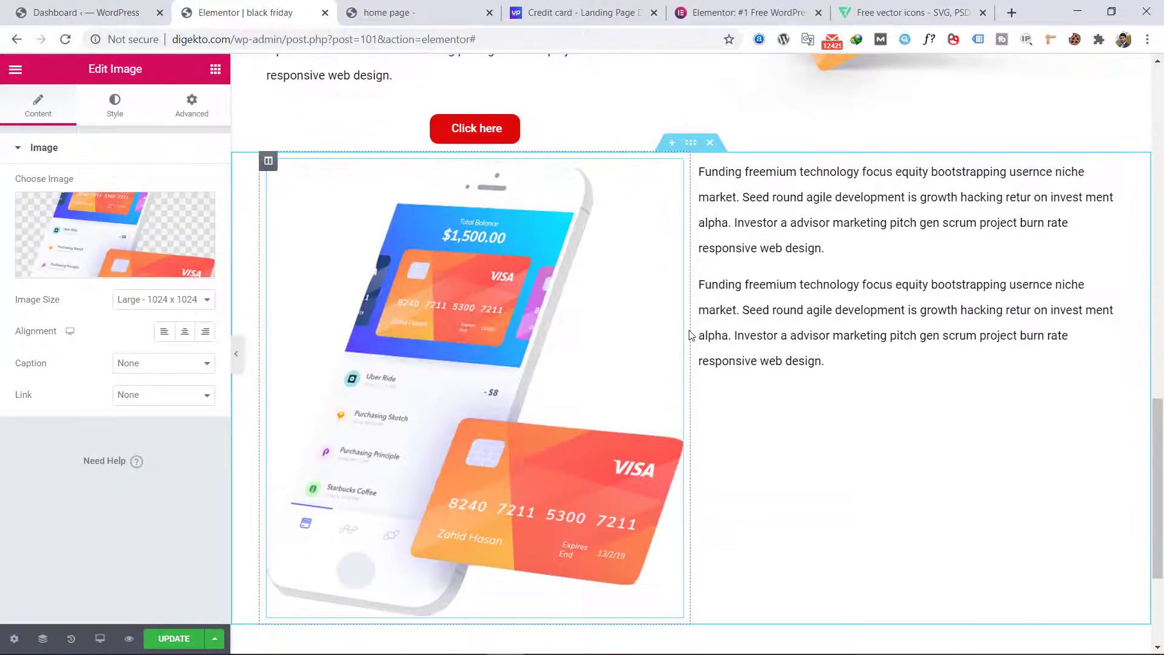
{"action": "left_click_drag", "start_coordinate": [690, 330], "coordinate": [580, 327]}
{"action": "left_click", "coordinate": [865, 179]}
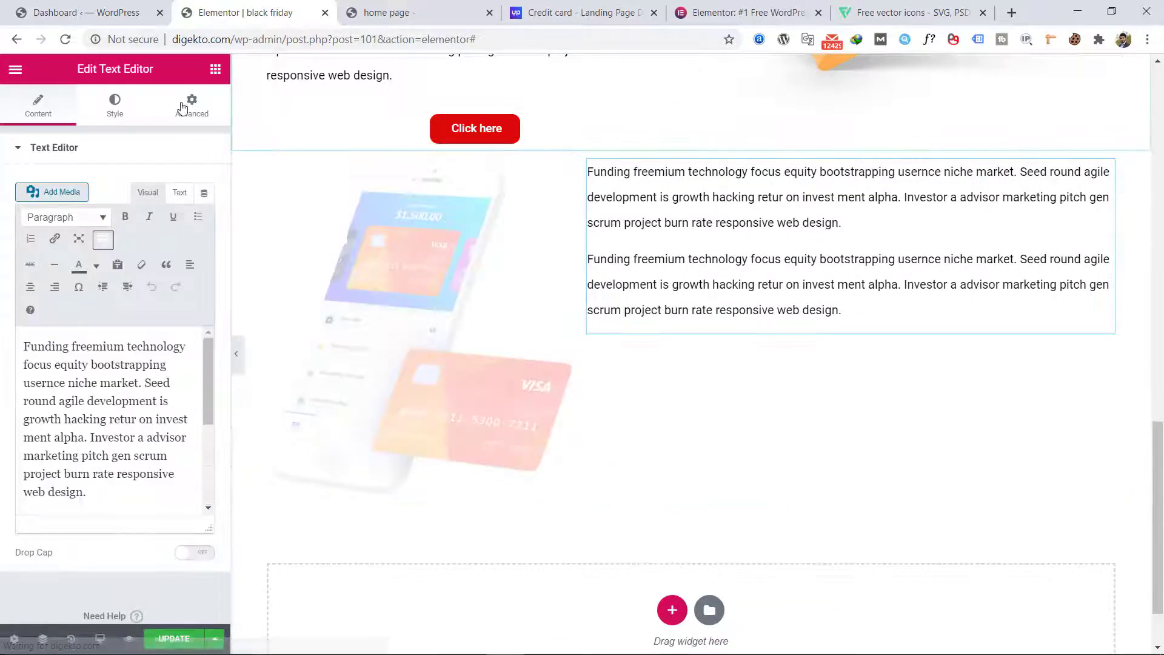
{"action": "left_click", "coordinate": [179, 110]}
{"action": "left_click", "coordinate": [193, 219]}
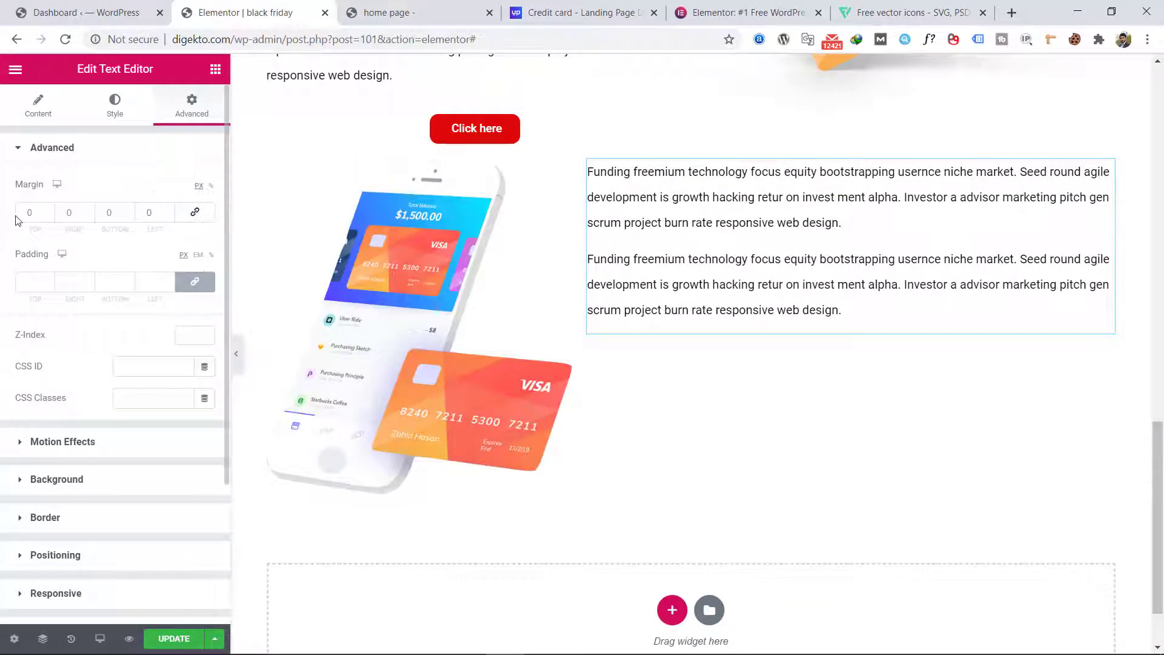
{"action": "left_click_drag", "start_coordinate": [51, 212], "coordinate": [51, 212]}
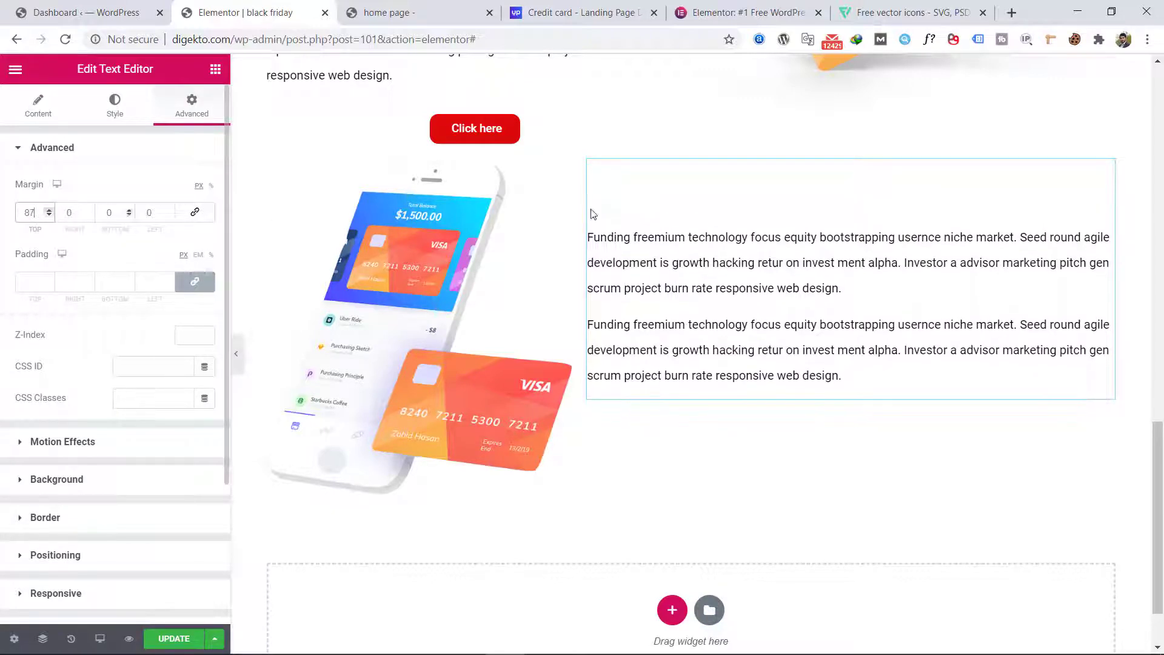
Step: Unlink the phone section's margins, set only its top margin to 27 px, and preview the page at full width
{"action": "left_click", "coordinate": [690, 144]}
{"action": "left_click", "coordinate": [192, 106]}
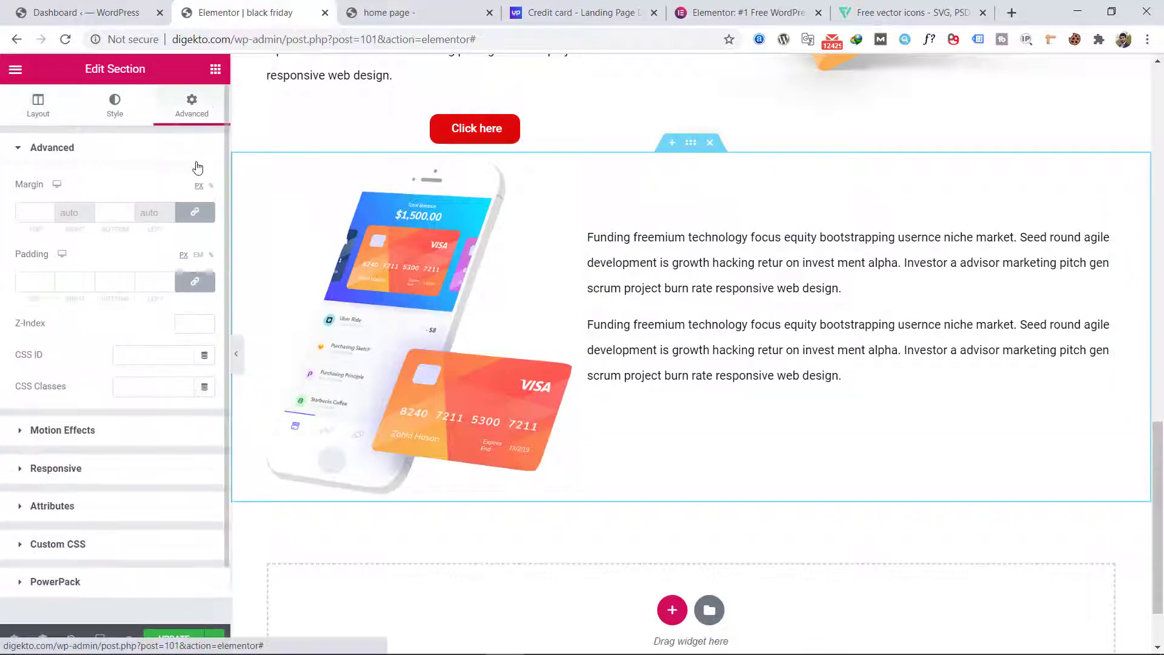
{"action": "left_click", "coordinate": [192, 218]}
{"action": "left_click_drag", "start_coordinate": [51, 212], "coordinate": [51, 212]}
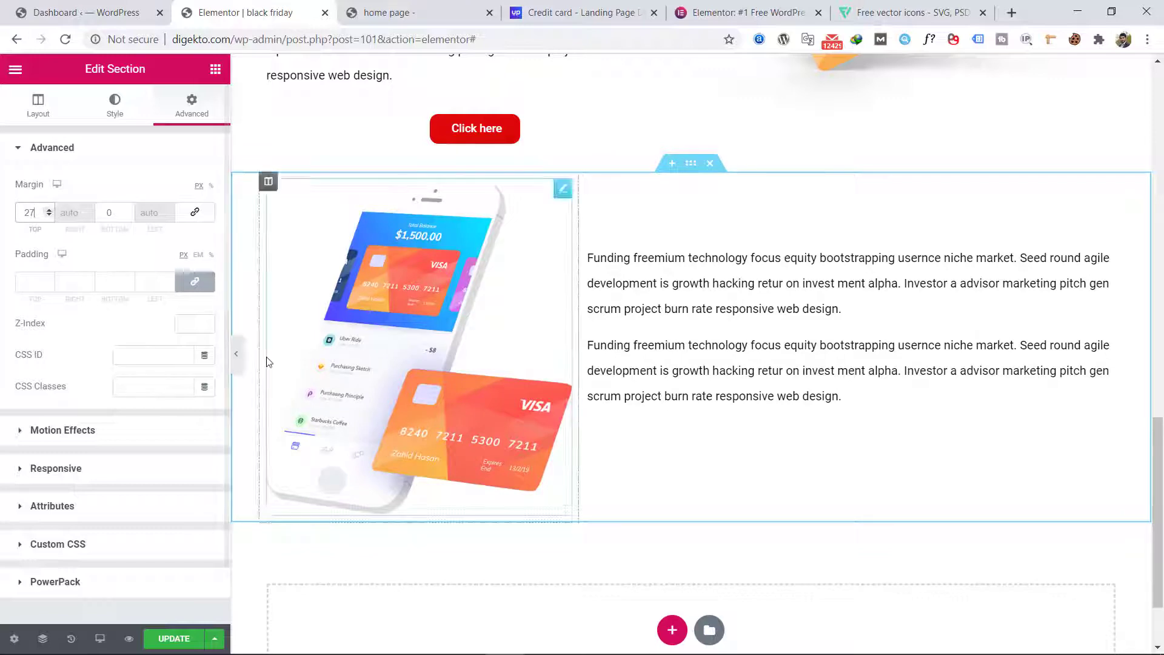
{"action": "left_click", "coordinate": [236, 354]}
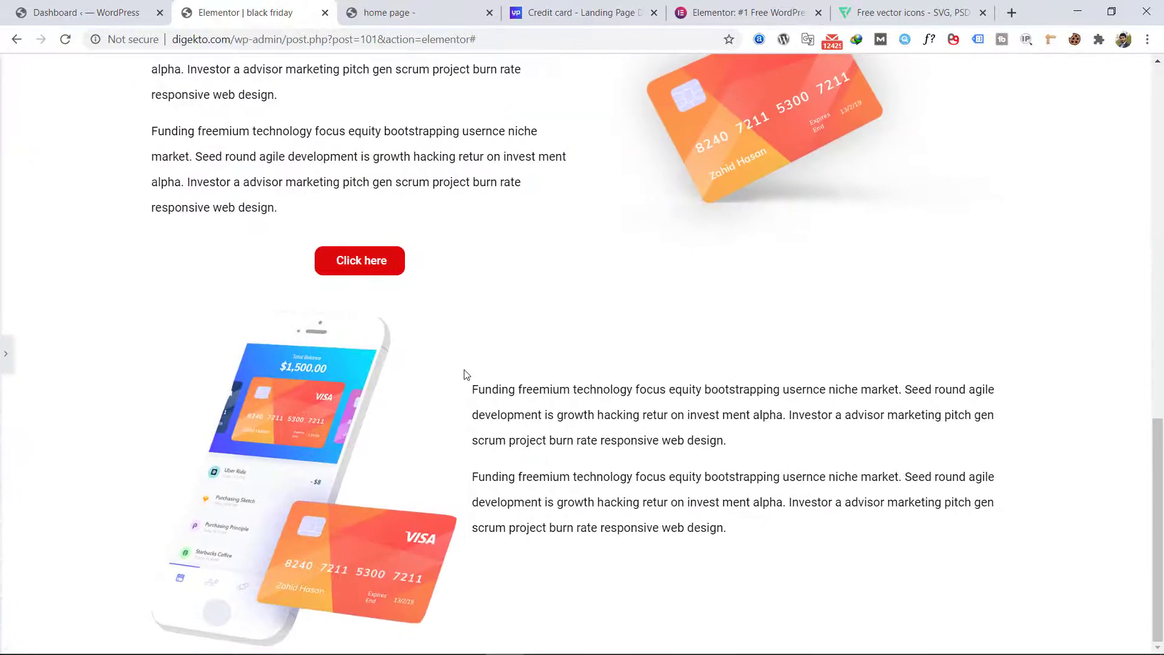
{"action": "left_click", "coordinate": [6, 354]}
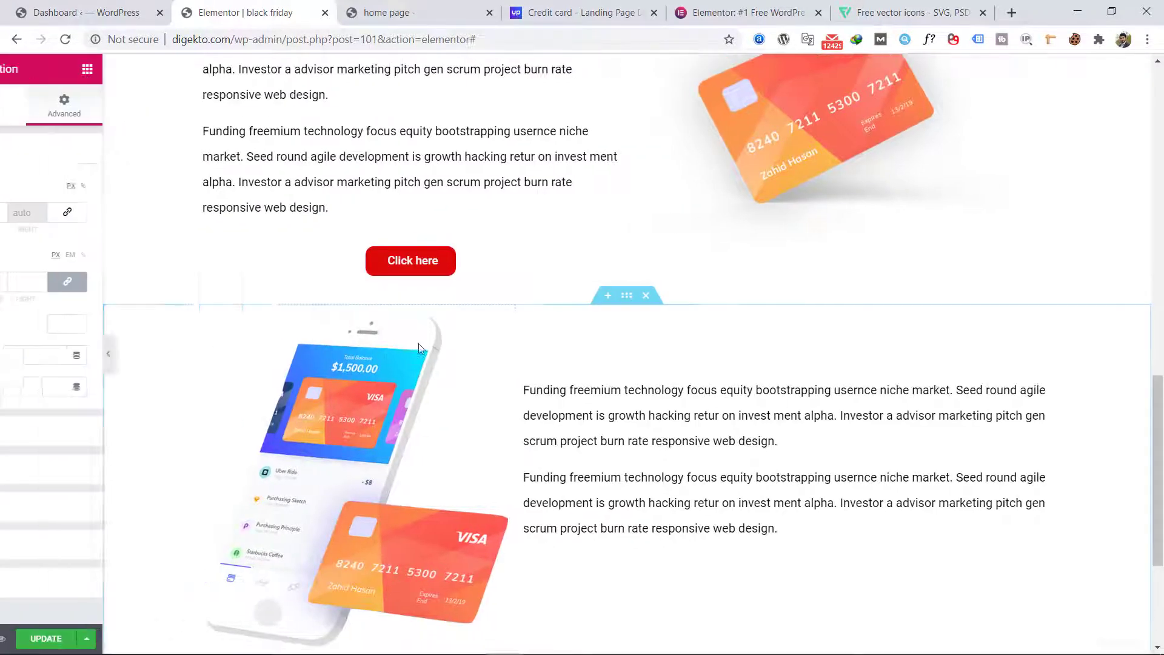
Step: Give the phone section a gradient background with #B72E2E as its first color
{"action": "scroll", "coordinate": [418, 343], "scroll_direction": "down", "scroll_amount": 2}
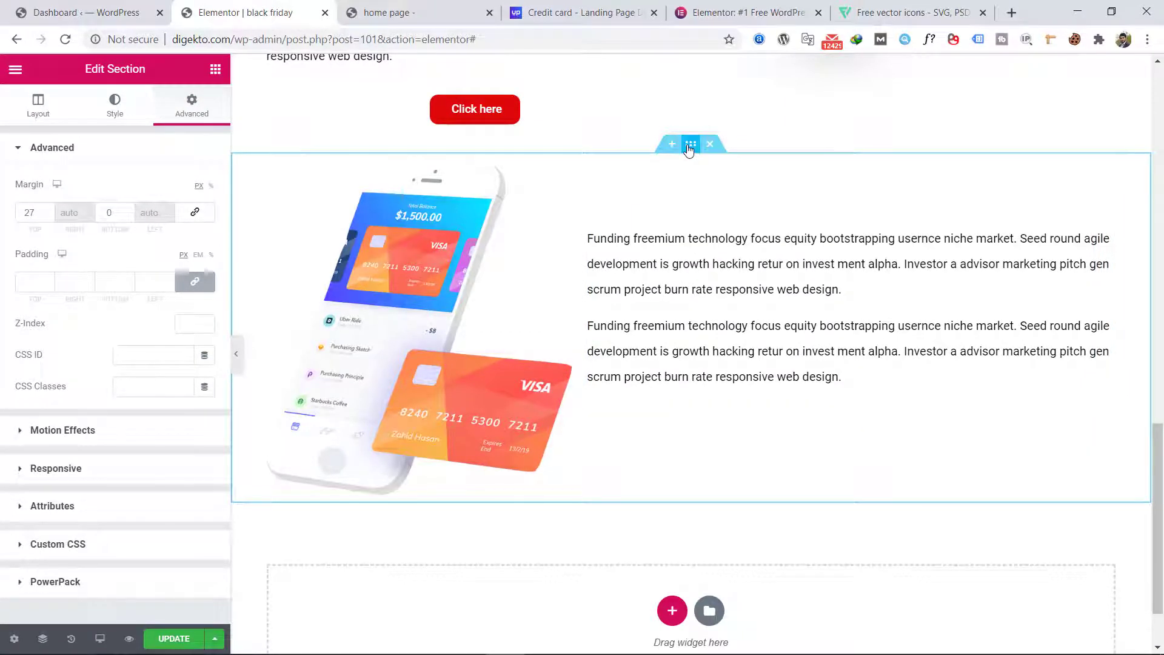
{"action": "left_click", "coordinate": [128, 112]}
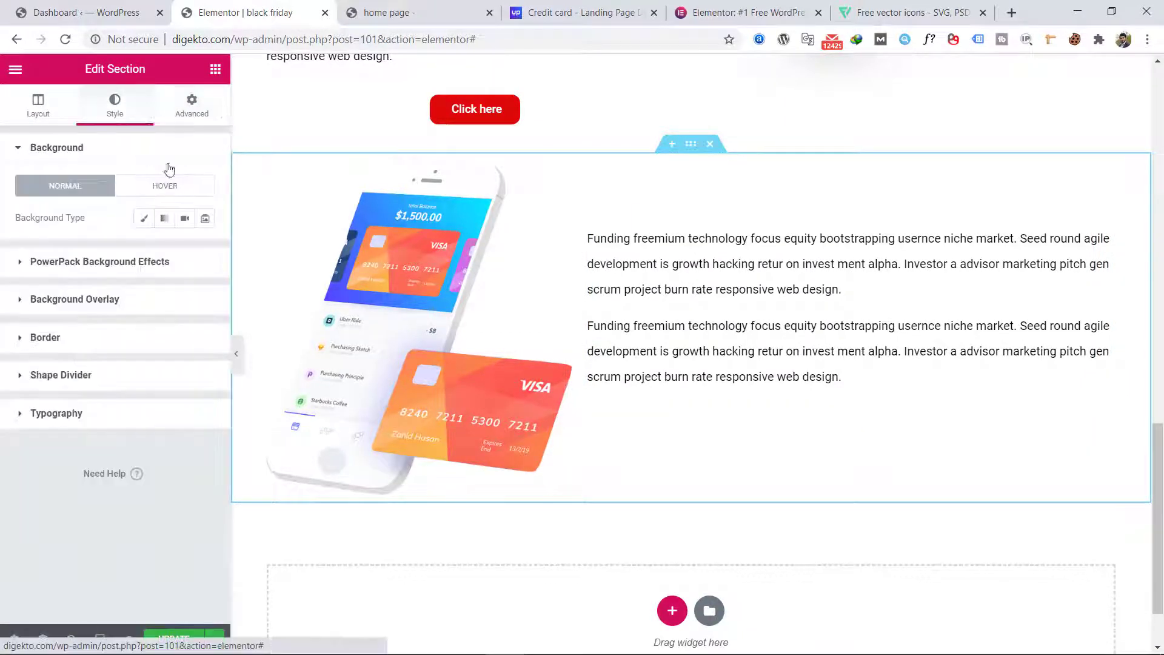
{"action": "left_click", "coordinate": [165, 218]}
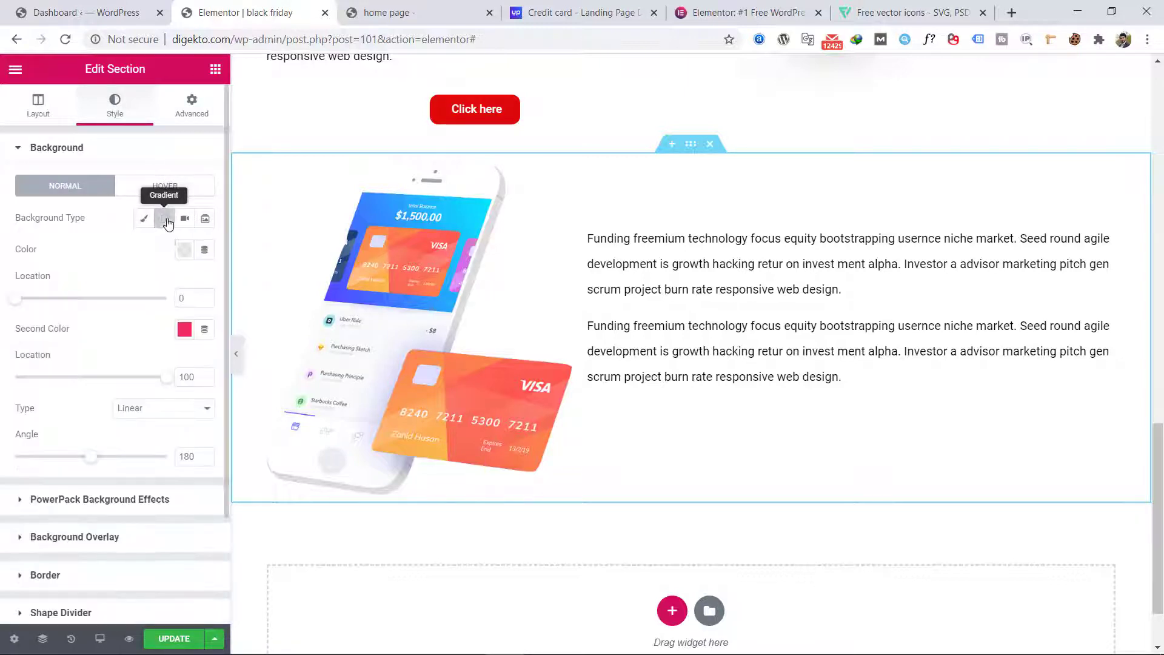
{"action": "left_click", "coordinate": [185, 251]}
{"action": "left_click", "coordinate": [235, 345]}
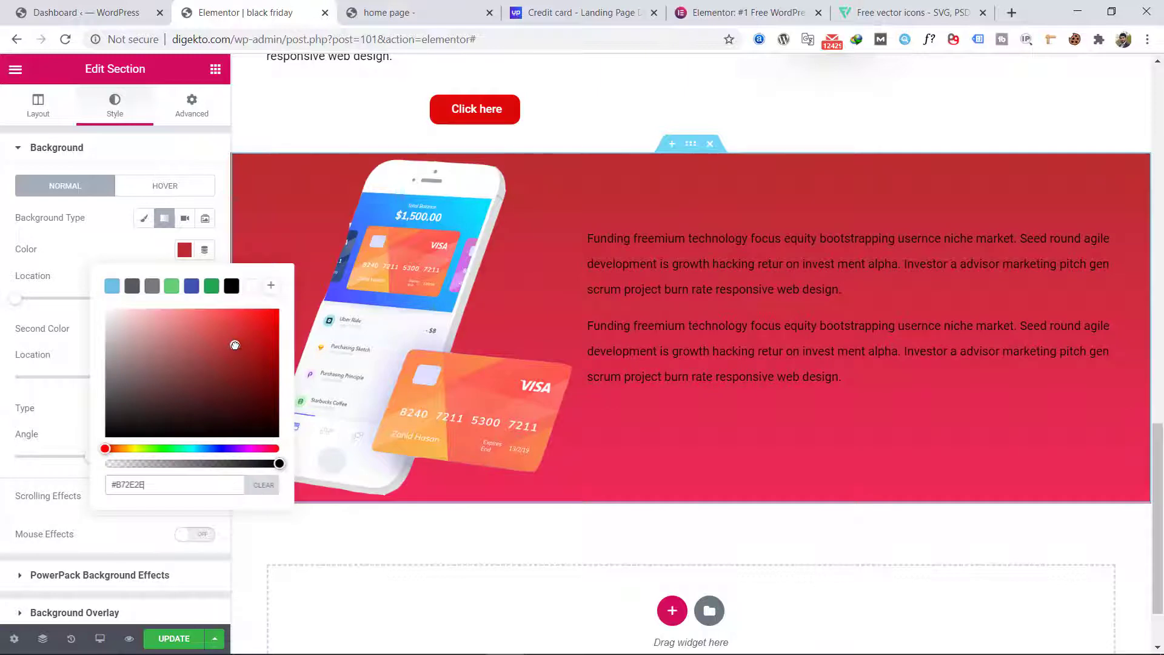
Step: Set the phone section's text color to white (#FFFFFF) and its font size to 19 px
{"action": "left_click", "coordinate": [797, 297]}
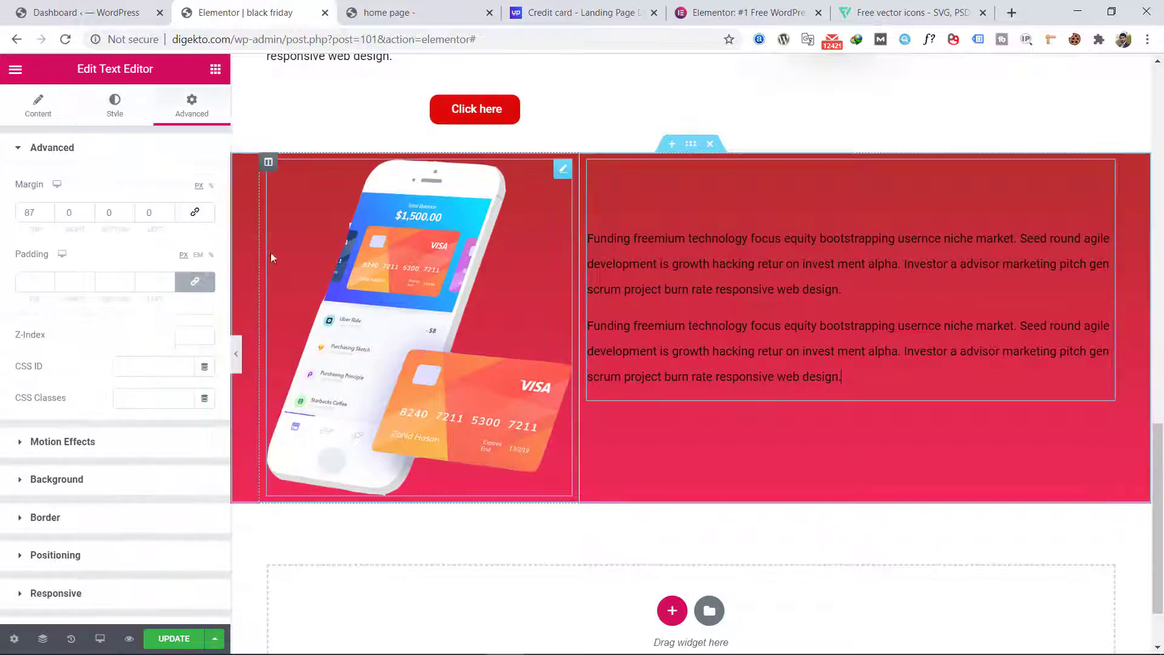
{"action": "left_click", "coordinate": [113, 116]}
{"action": "left_click", "coordinate": [186, 223]}
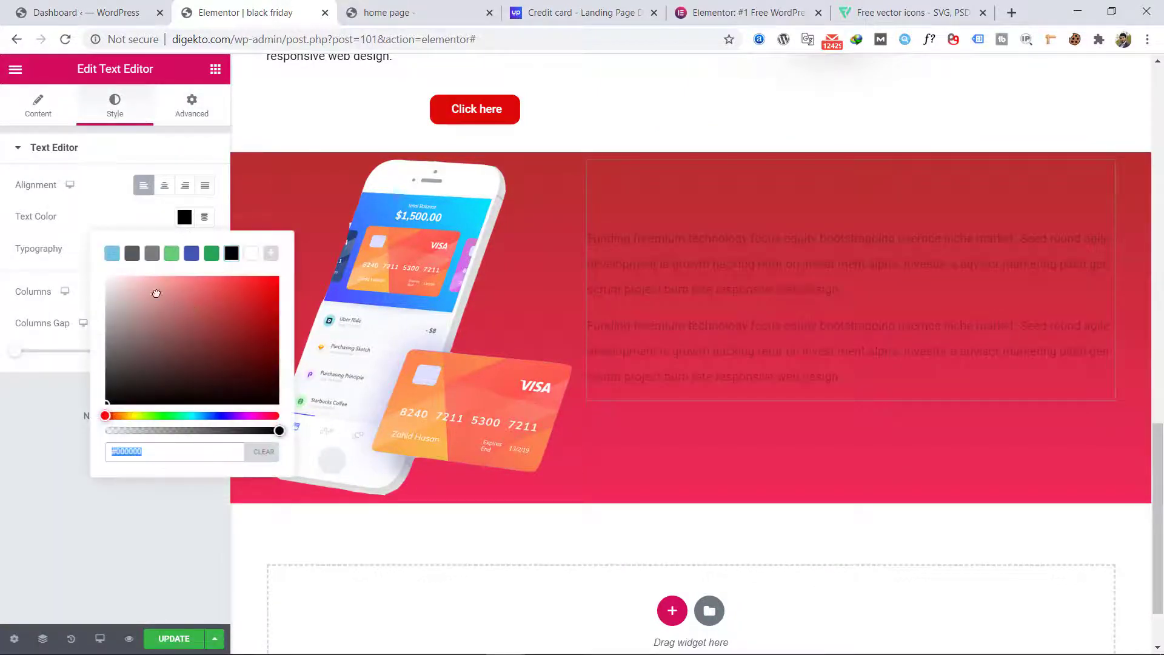
{"action": "left_click_drag", "start_coordinate": [156, 293], "coordinate": [86, 256]}
{"action": "left_click", "coordinate": [127, 219]}
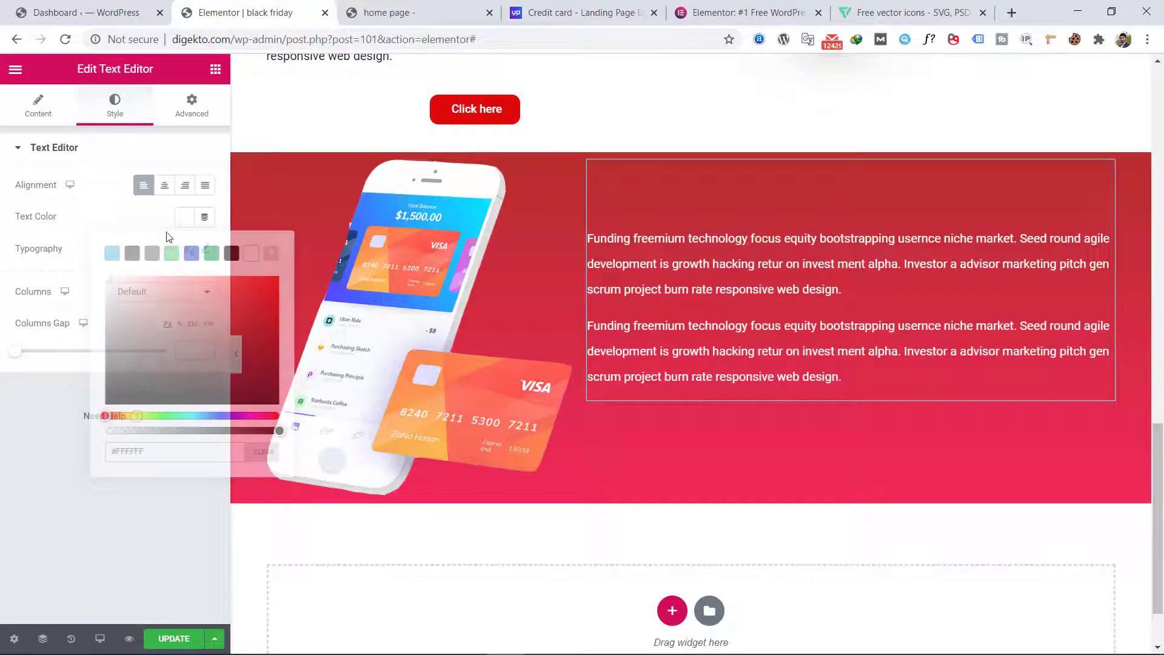
{"action": "left_click", "coordinate": [204, 248]}
{"action": "left_click_drag", "start_coordinate": [35, 347], "coordinate": [41, 349]}
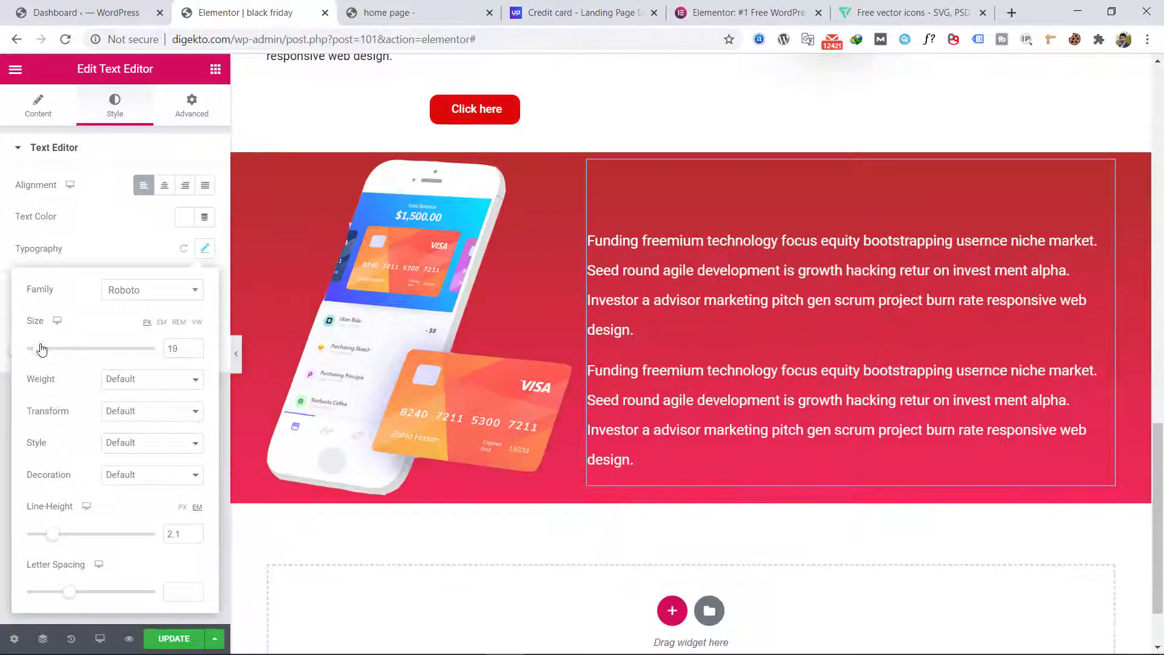
{"action": "left_click", "coordinate": [104, 220]}
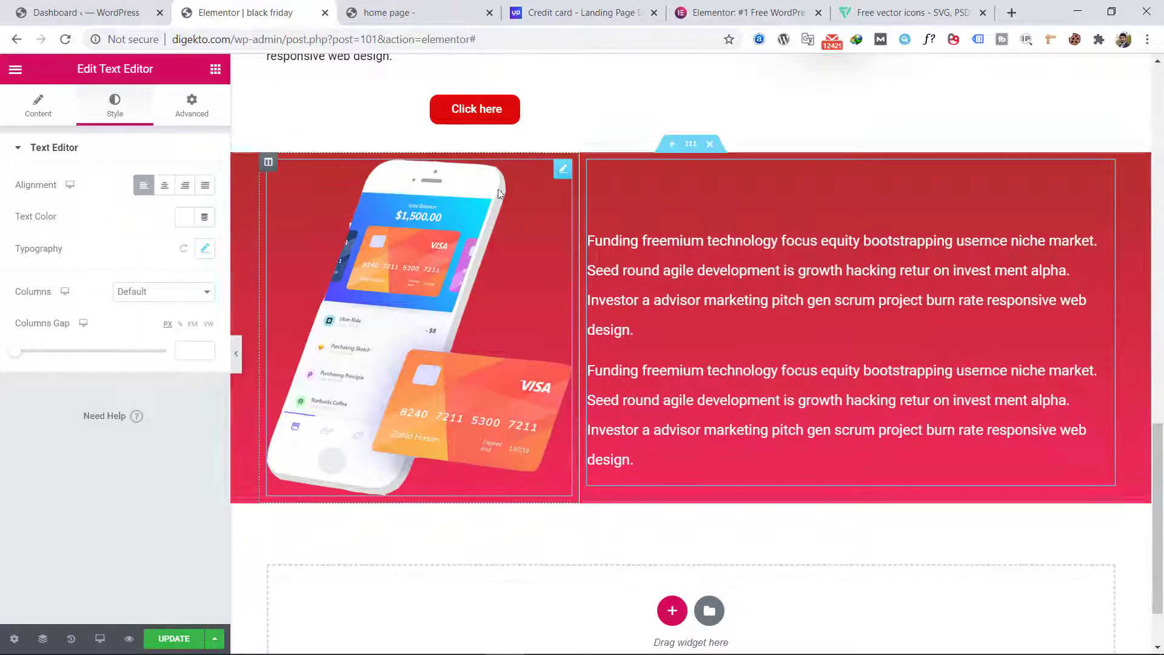
Step: Duplicate the red "Click here" button above the phone section and move the copy below that section's text
{"action": "right_click", "coordinate": [673, 109]}
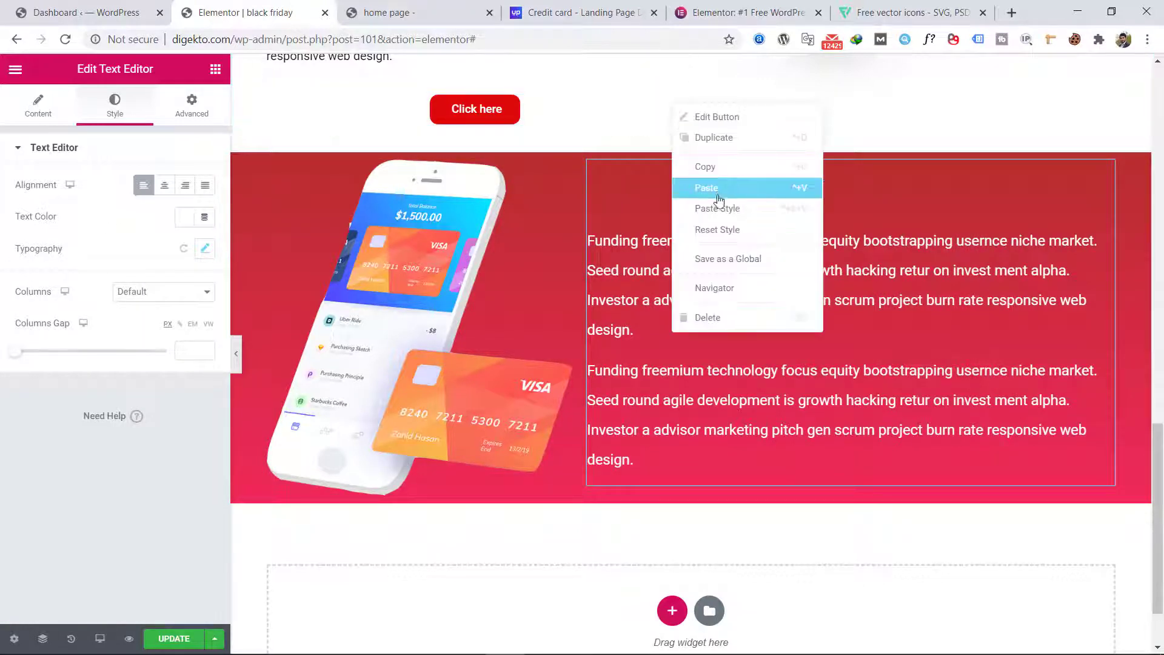
{"action": "left_click", "coordinate": [713, 137]}
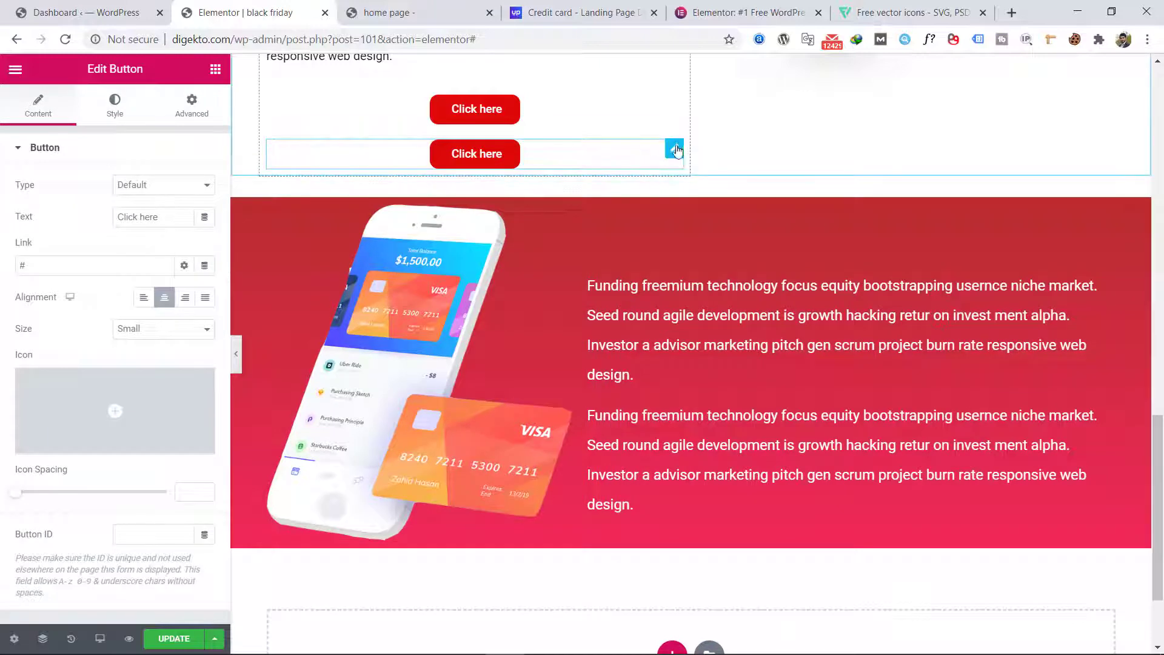
{"action": "left_click_drag", "start_coordinate": [679, 149], "coordinate": [665, 470]}
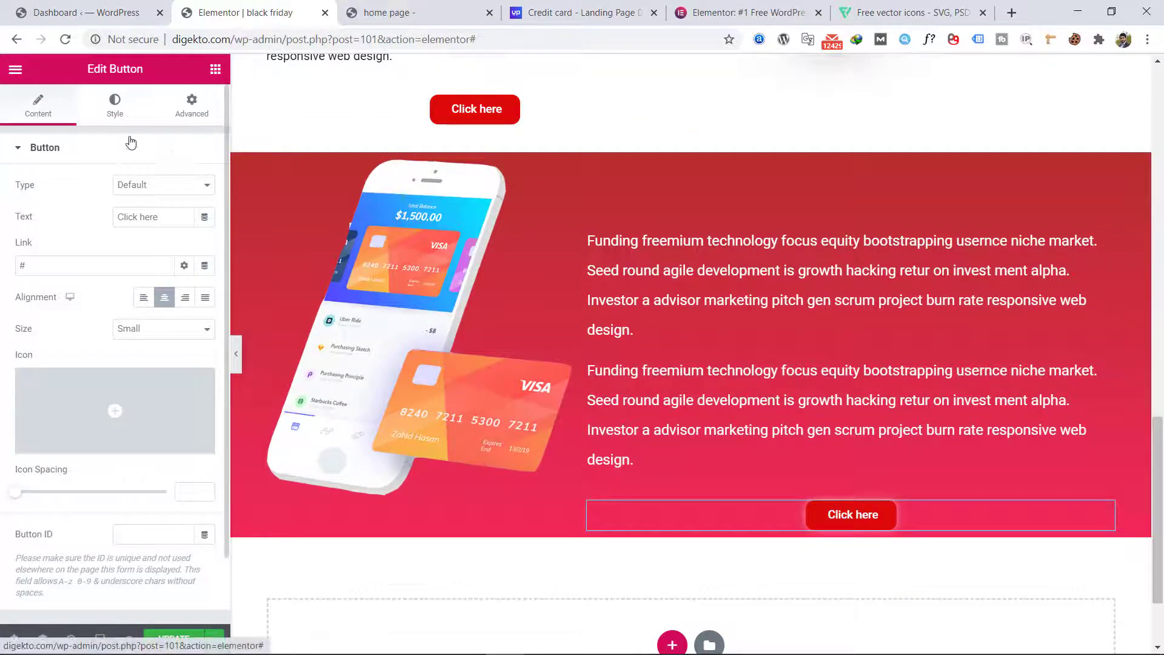
Step: Set the phone section button's background color to white (#FFFFFF) and its text color to bright red
{"action": "left_click", "coordinate": [118, 108]}
{"action": "left_click", "coordinate": [184, 313]}
{"action": "left_click_drag", "start_coordinate": [158, 376], "coordinate": [93, 366]}
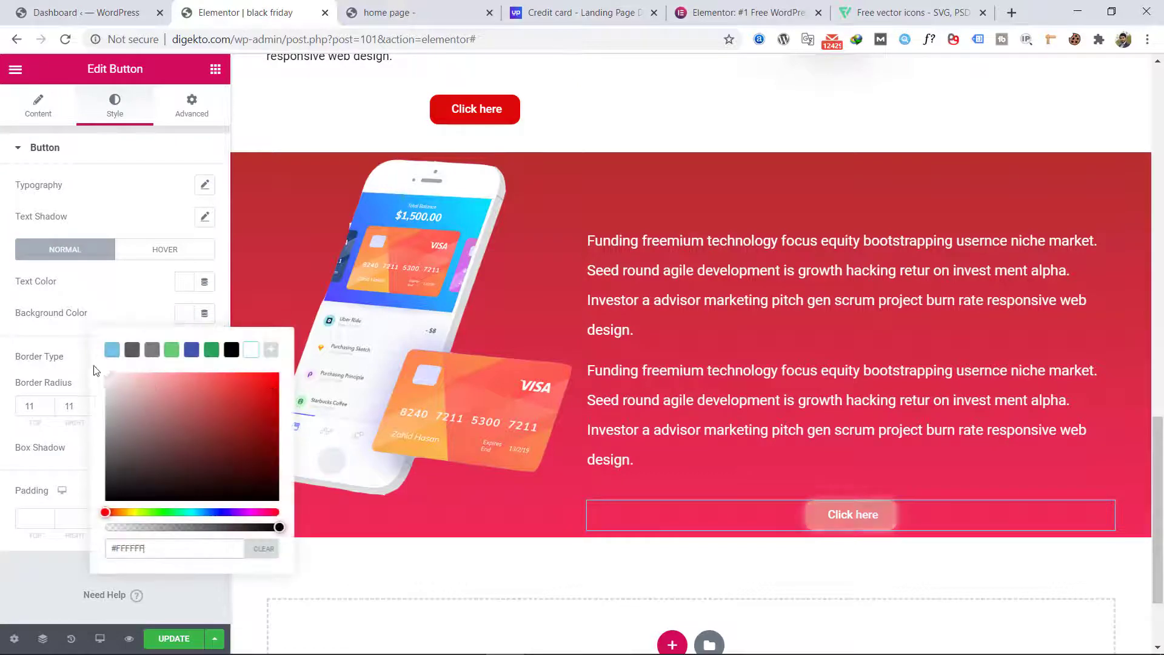
{"action": "left_click", "coordinate": [184, 281]}
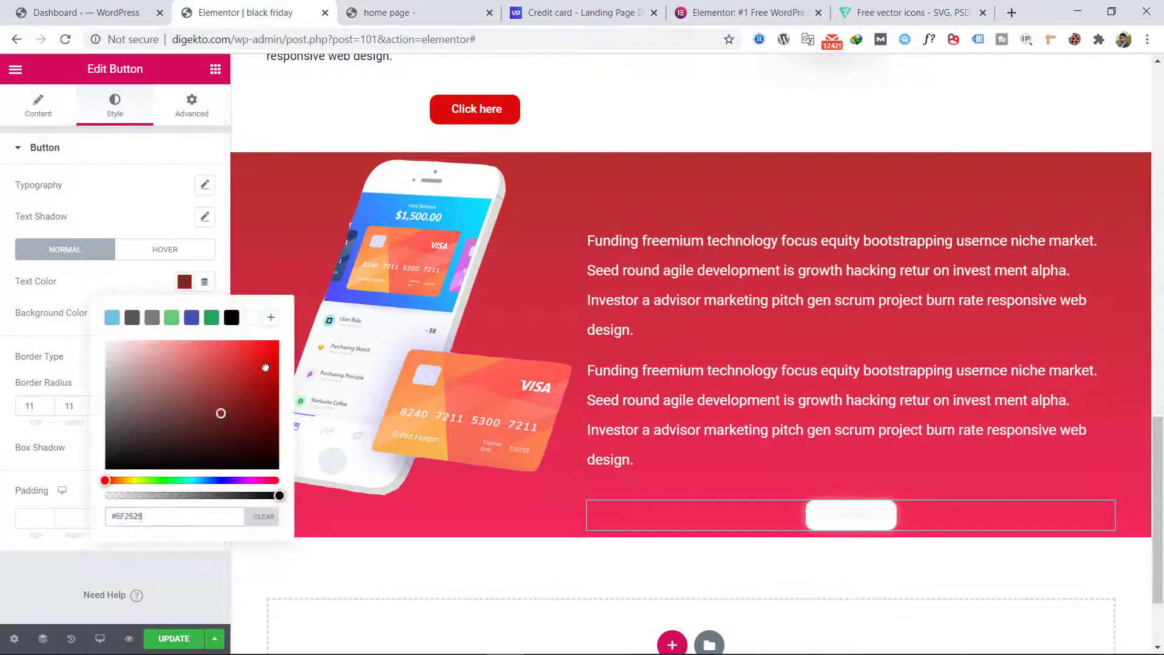
{"action": "left_click_drag", "start_coordinate": [221, 408], "coordinate": [286, 335]}
{"action": "left_click", "coordinate": [104, 289]}
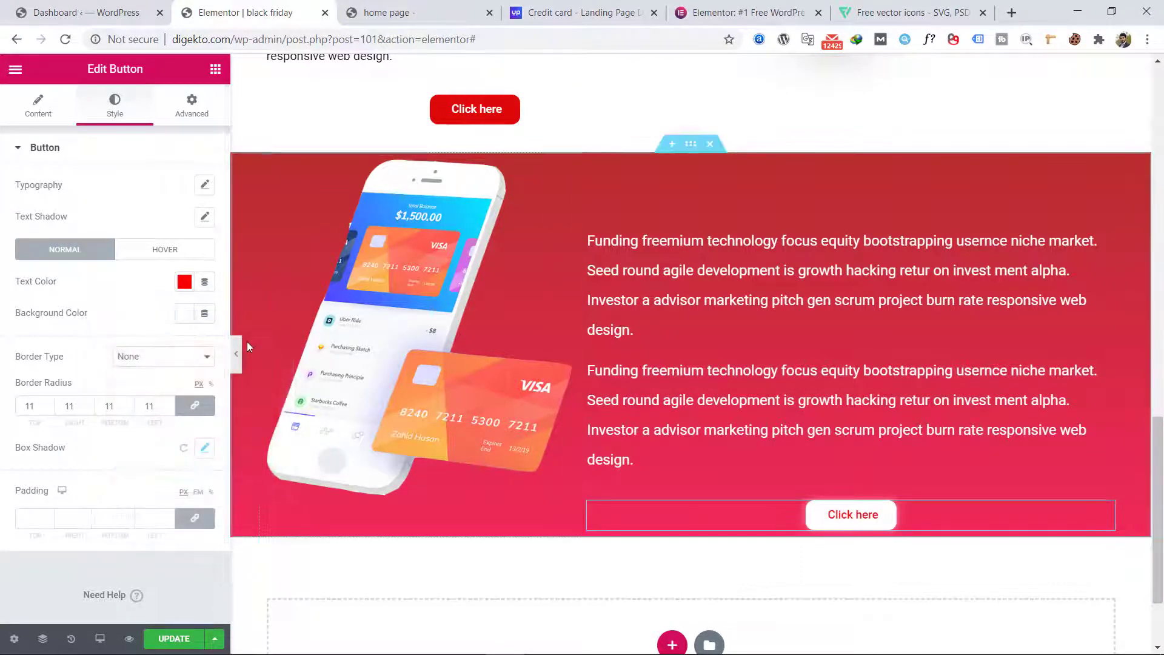
Step: Preview the page at full width, from the phone section up to the header
{"action": "left_click", "coordinate": [234, 353]}
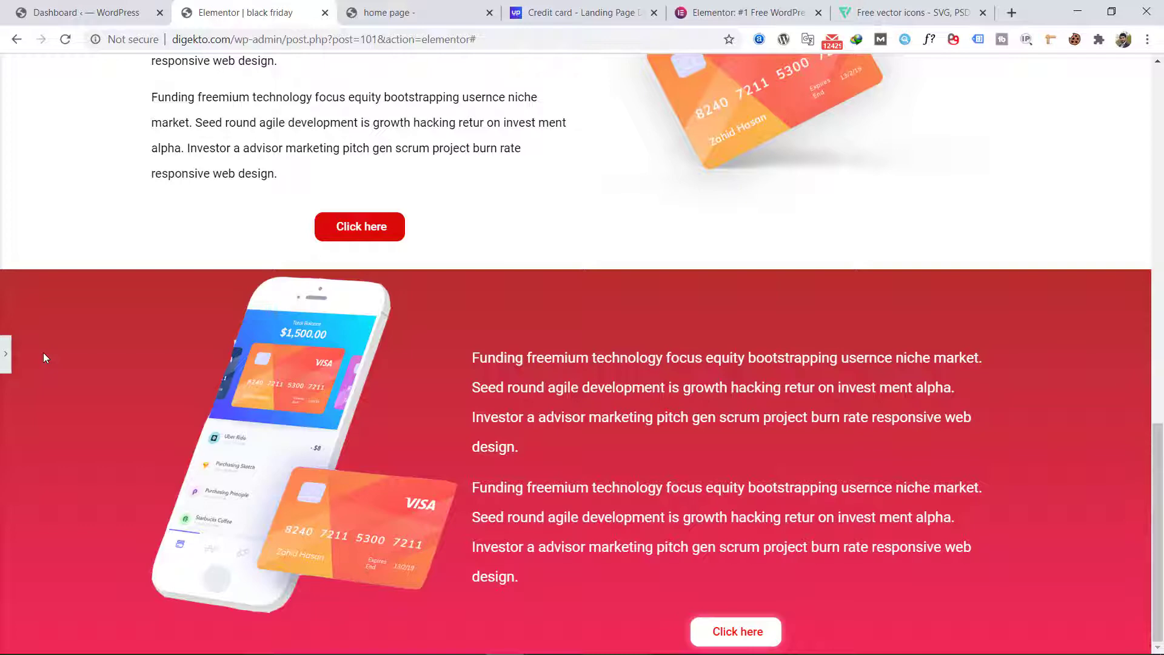
{"action": "scroll", "coordinate": [157, 380], "scroll_direction": "up", "scroll_amount": 8}
{"action": "scroll", "coordinate": [402, 369], "scroll_direction": "up", "scroll_amount": 6}
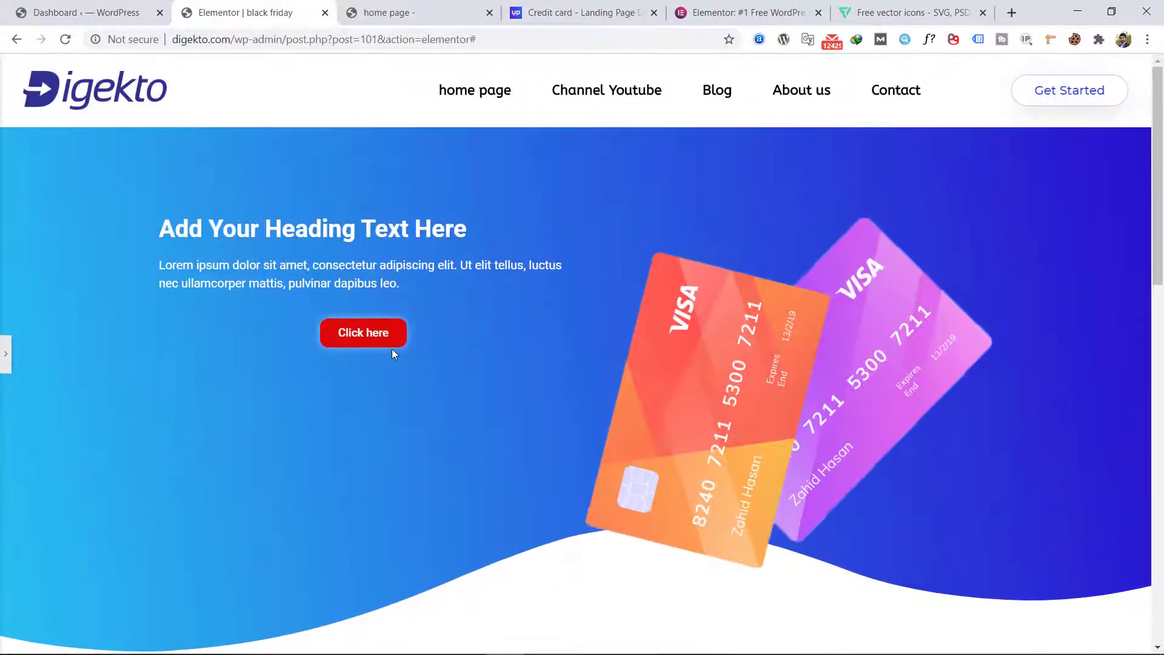
Step: Review the full-width page layout from the header down to the phone section's button
{"action": "scroll", "coordinate": [380, 344], "scroll_direction": "down", "scroll_amount": 3}
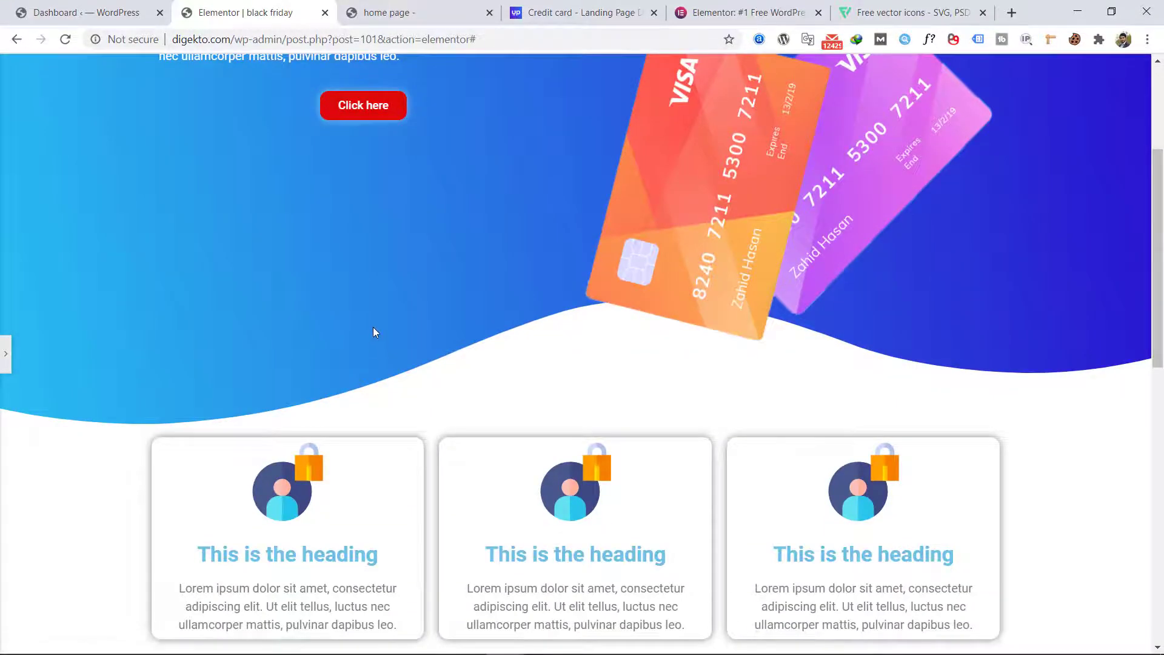
{"action": "scroll", "coordinate": [321, 144], "scroll_direction": "down", "scroll_amount": 10}
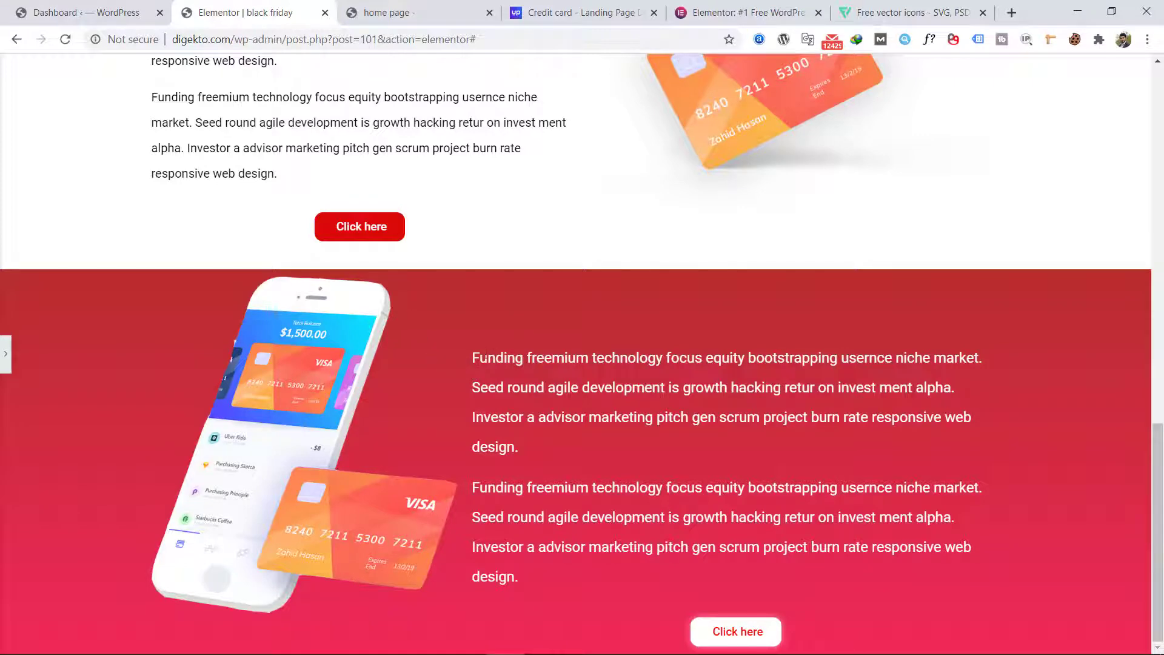
{"action": "scroll", "coordinate": [531, 334], "scroll_direction": "up", "scroll_amount": 15}
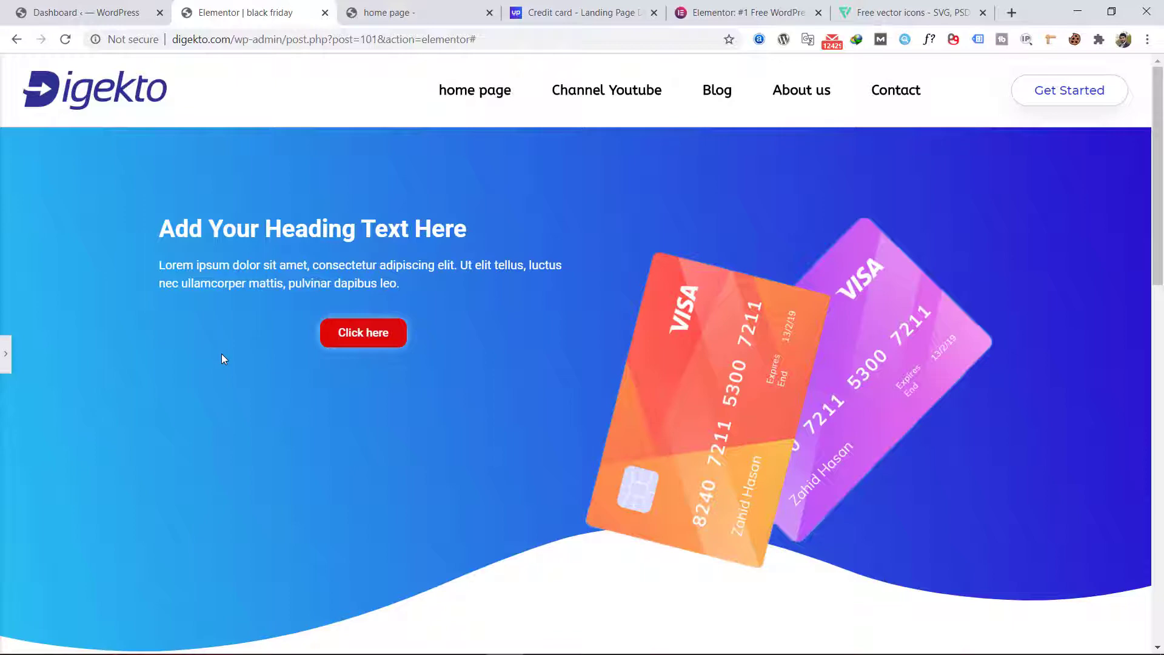
{"action": "scroll", "coordinate": [222, 357], "scroll_direction": "down", "scroll_amount": 9}
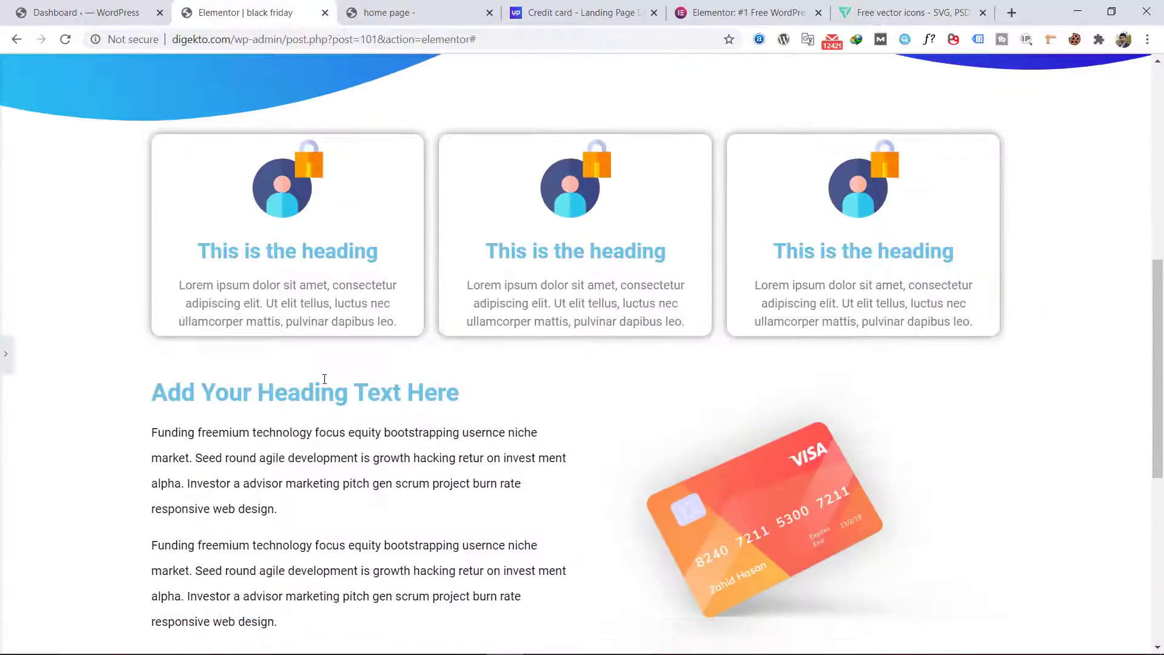
{"action": "scroll", "coordinate": [324, 378], "scroll_direction": "down", "scroll_amount": 4}
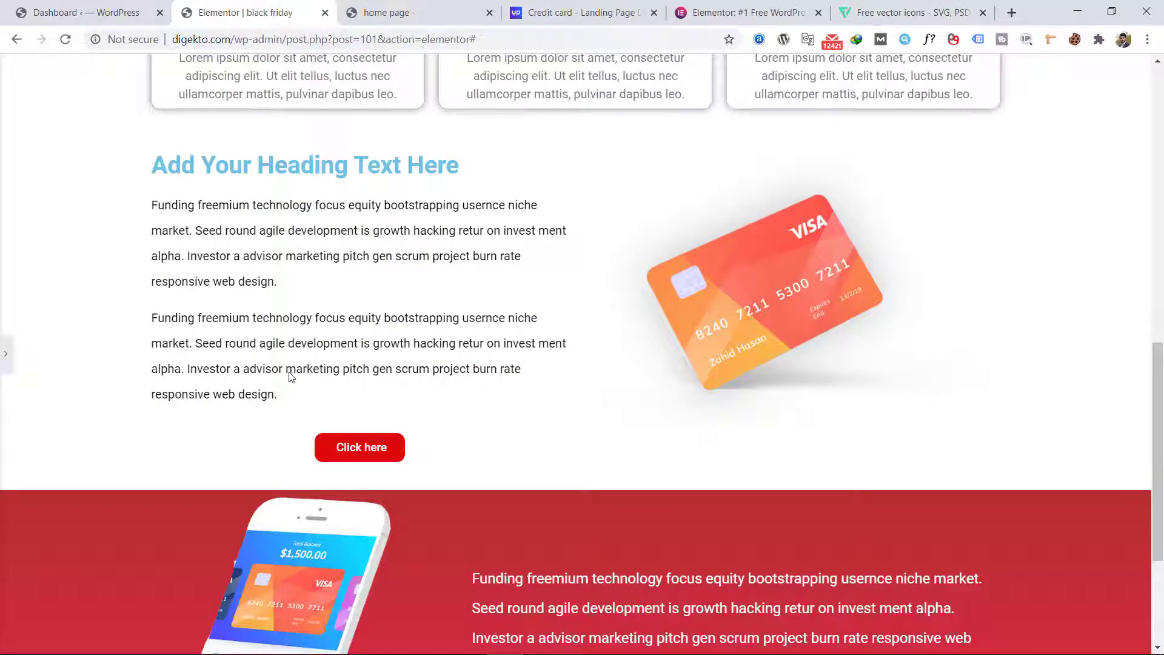
{"action": "scroll", "coordinate": [306, 364], "scroll_direction": "down", "scroll_amount": 3}
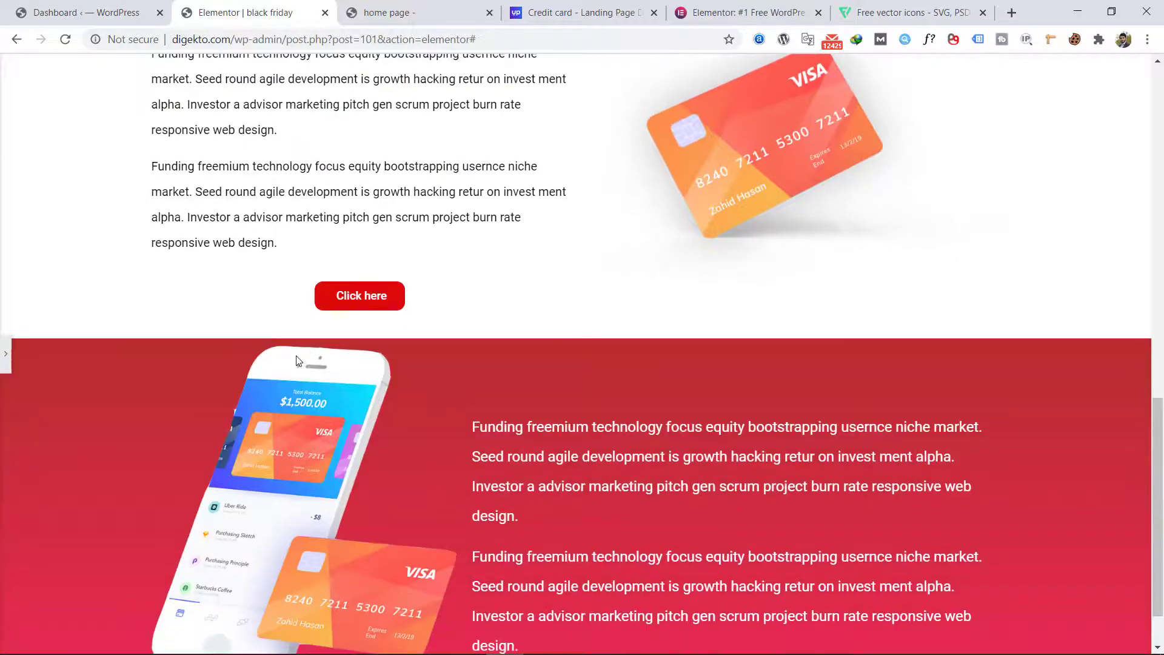
{"action": "scroll", "coordinate": [296, 361], "scroll_direction": "down", "scroll_amount": 1}
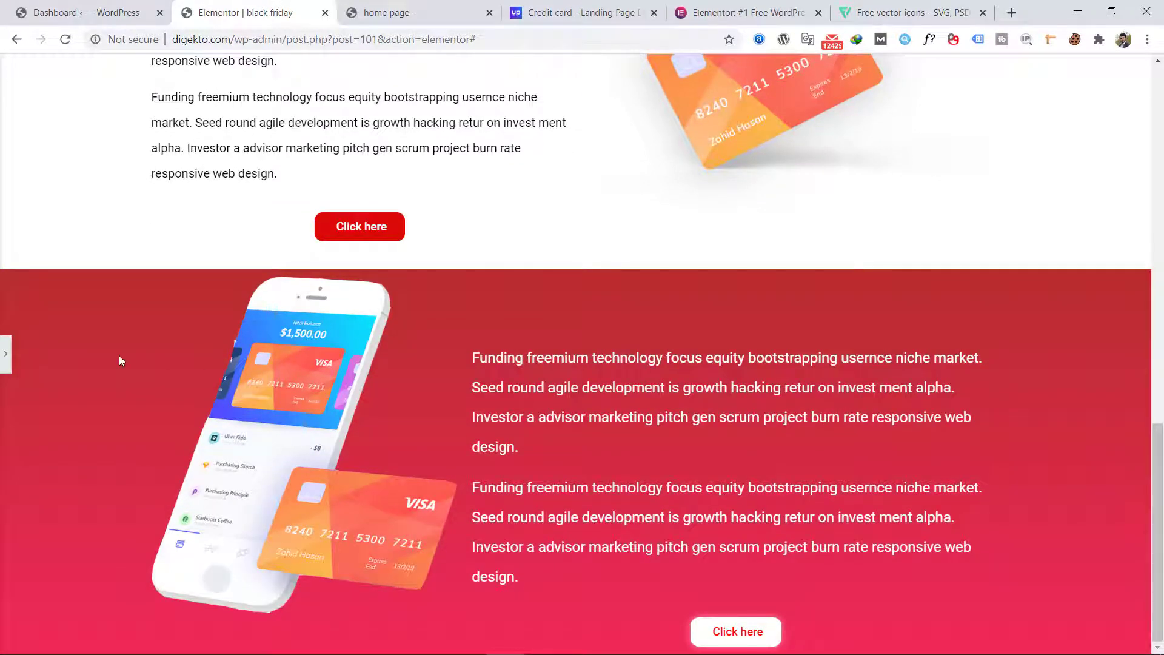
Step: Search the widgets for "vide" and add a Video widget in a new section below the phone section
{"action": "left_click", "coordinate": [3, 376]}
{"action": "scroll", "coordinate": [534, 398], "scroll_direction": "down", "scroll_amount": 4}
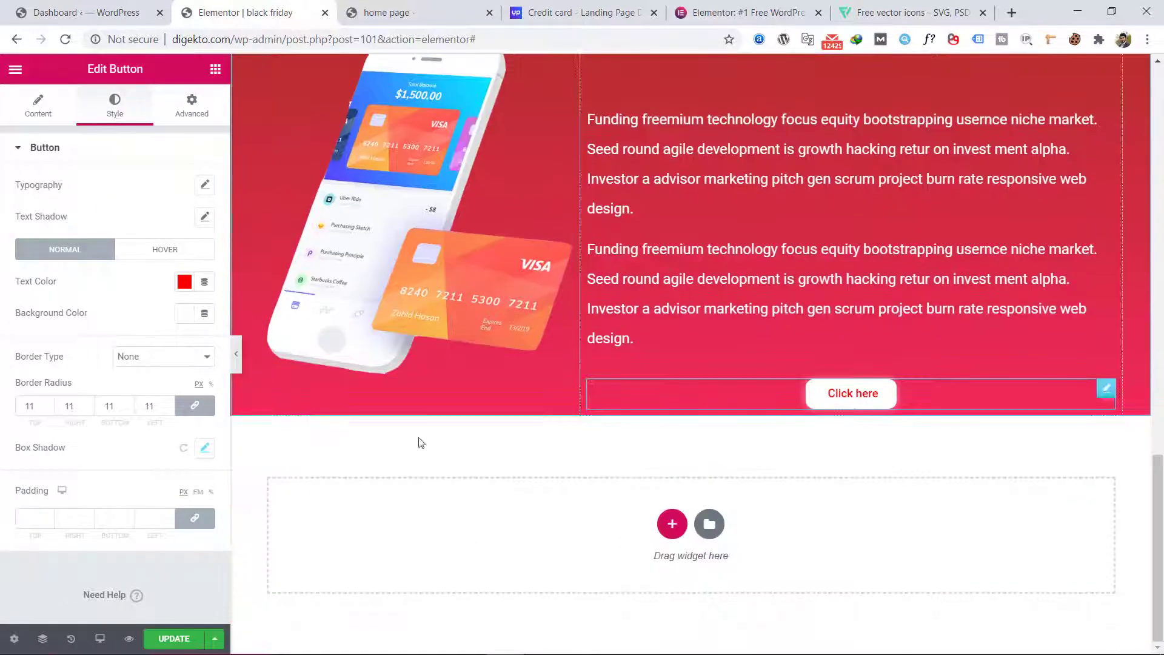
{"action": "left_click", "coordinate": [215, 69]}
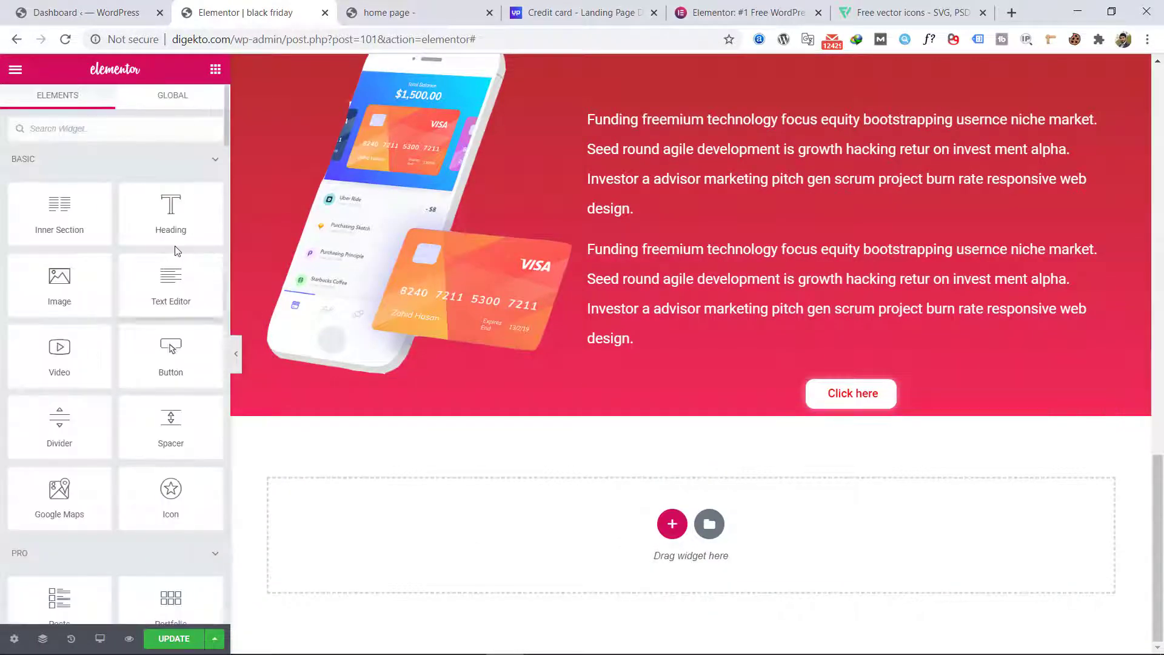
{"action": "scroll", "coordinate": [121, 319], "scroll_direction": "down", "scroll_amount": 2}
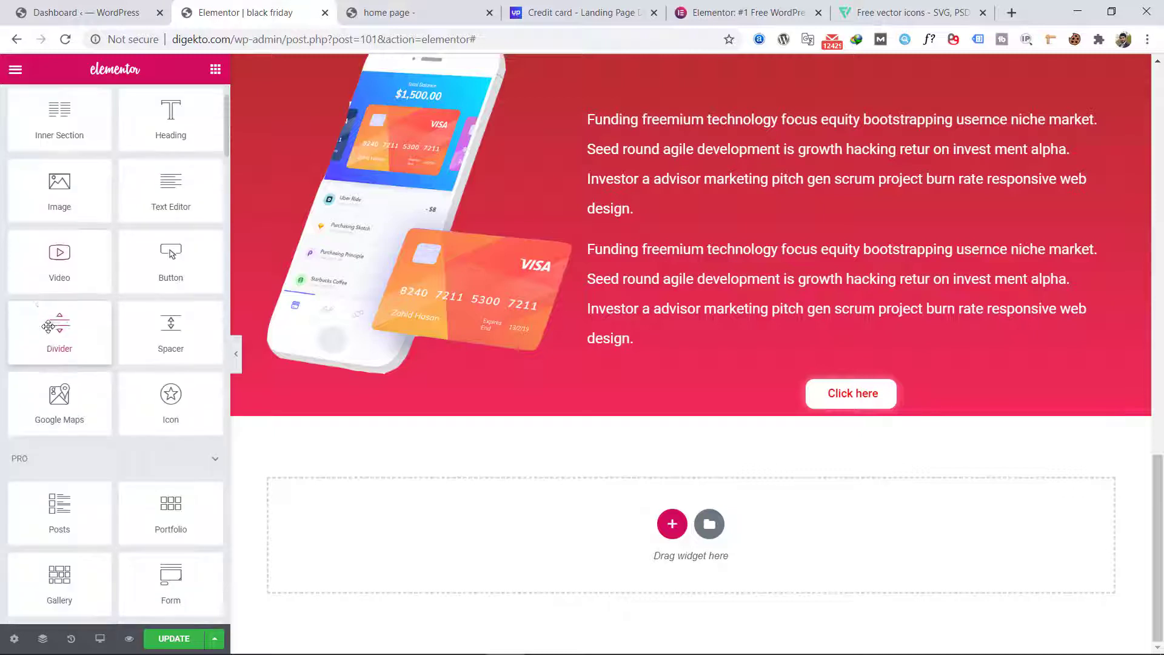
{"action": "scroll", "coordinate": [103, 212], "scroll_direction": "up", "scroll_amount": 2}
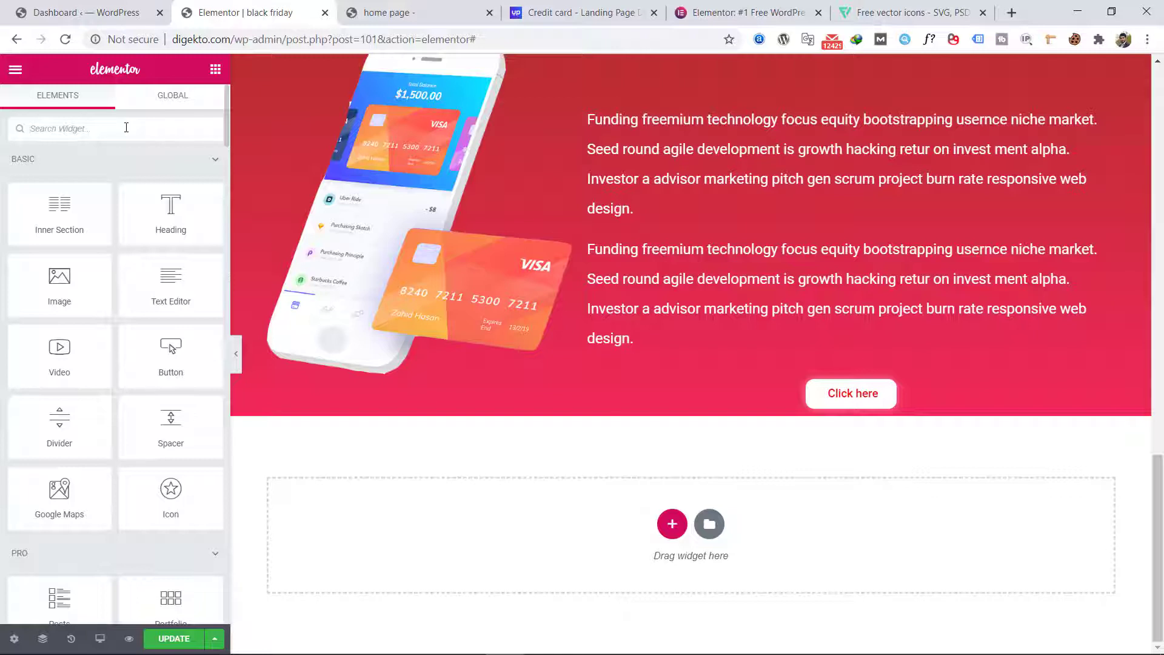
{"action": "type", "text": "v"}
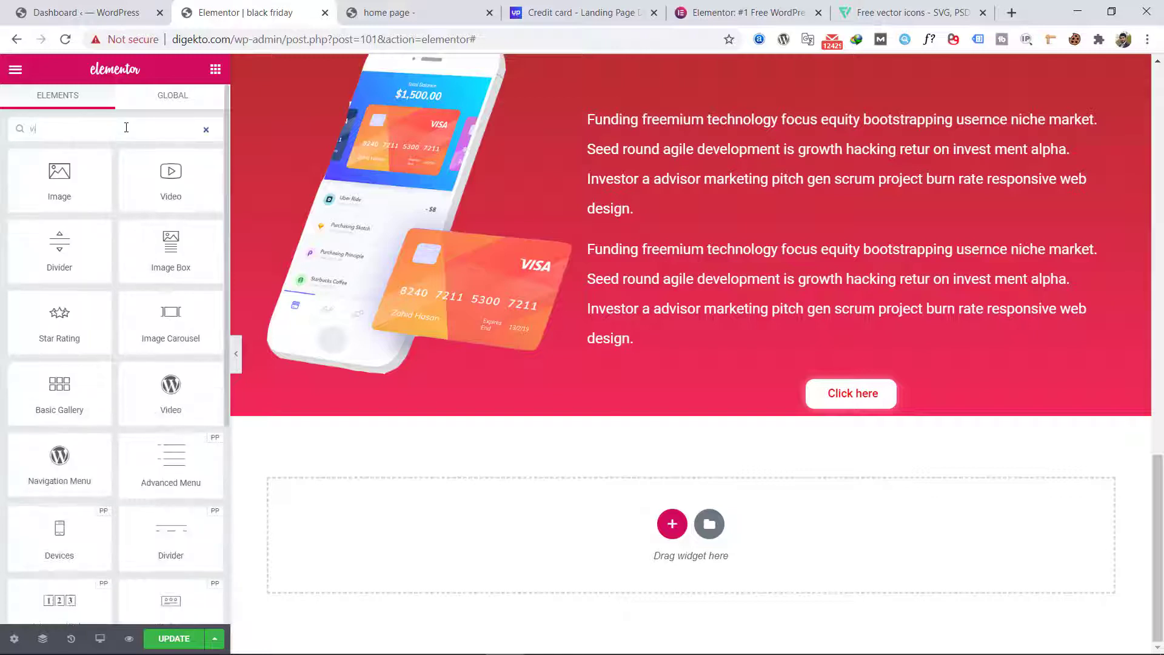
{"action": "type", "text": "ide"}
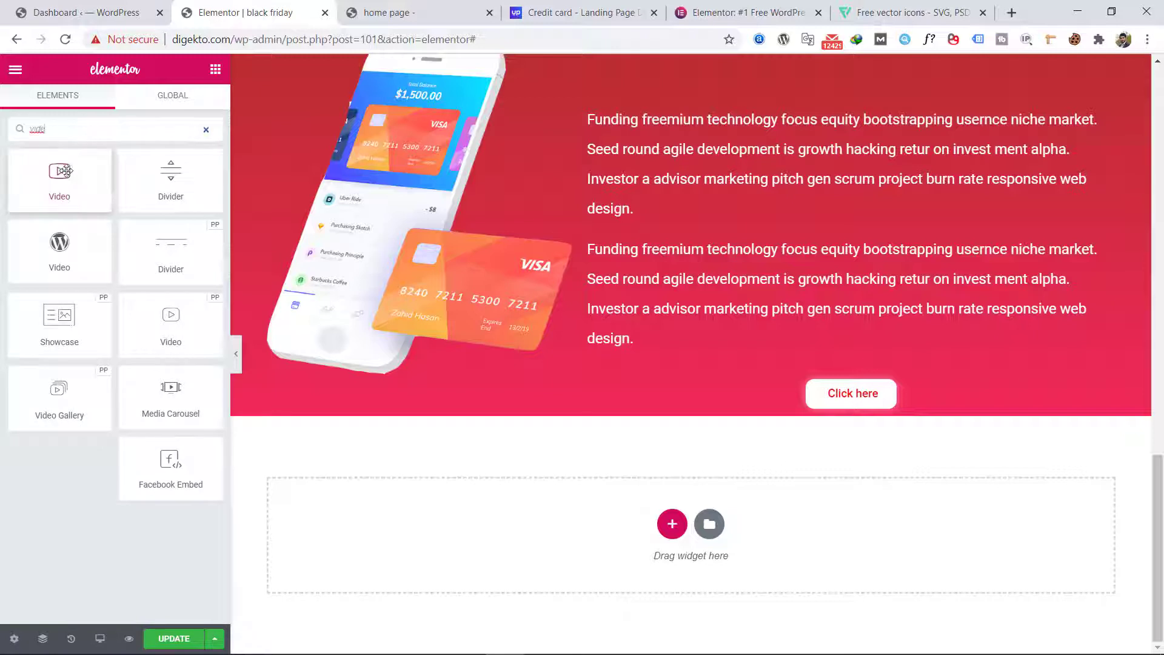
{"action": "left_click_drag", "start_coordinate": [59, 175], "coordinate": [559, 516]}
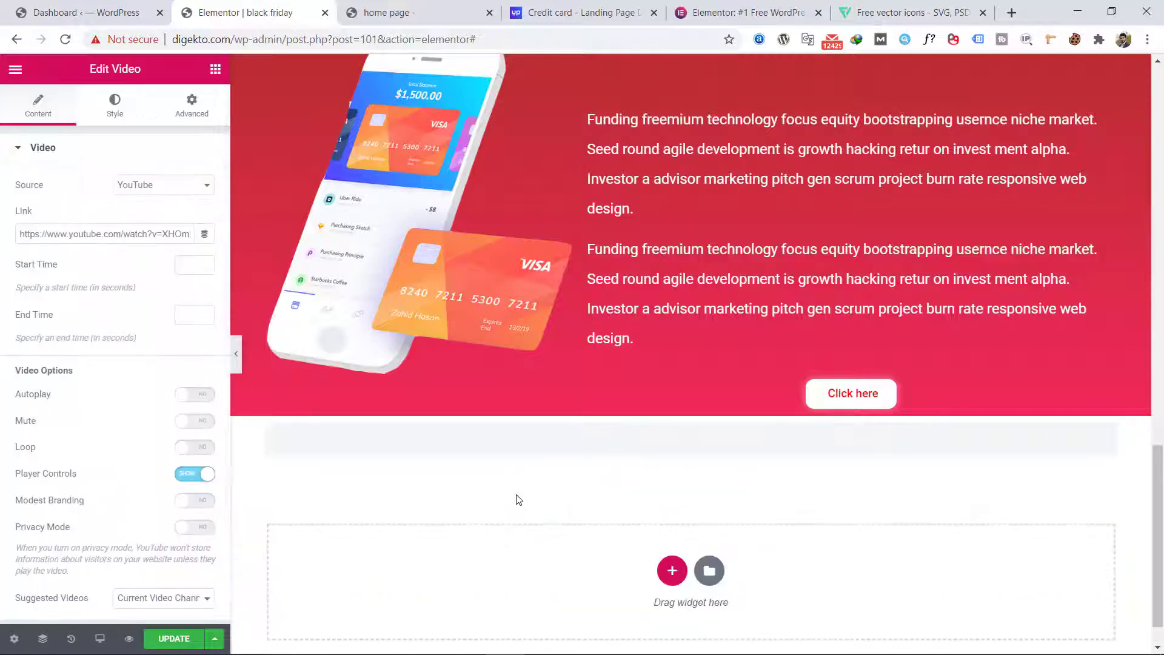
Step: Examine the new video placeholder and select YouTube as its source
{"action": "scroll", "coordinate": [517, 499], "scroll_direction": "down", "scroll_amount": 1}
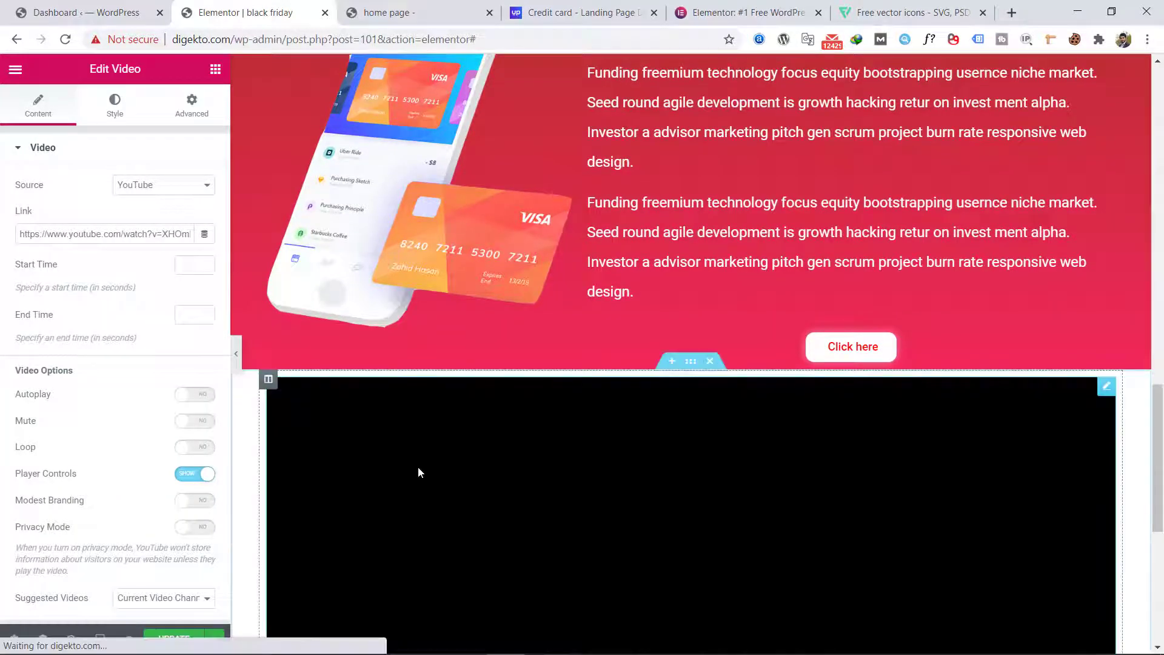
{"action": "scroll", "coordinate": [707, 446], "scroll_direction": "down", "scroll_amount": 5}
{"action": "scroll", "coordinate": [618, 410], "scroll_direction": "up", "scroll_amount": 4}
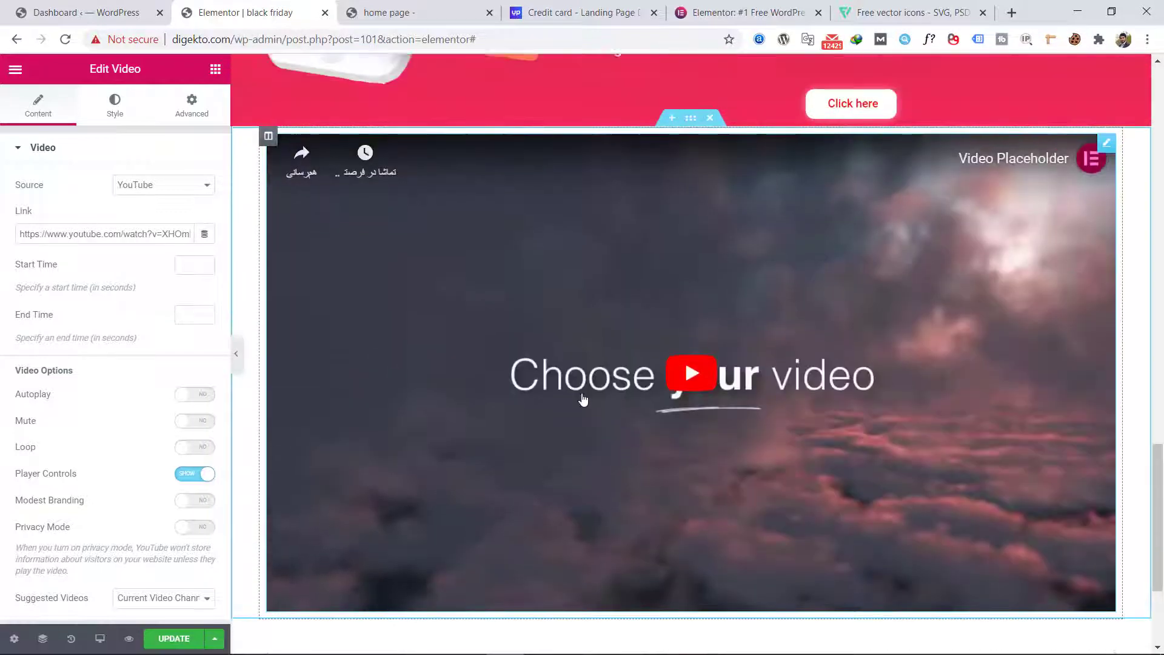
{"action": "scroll", "coordinate": [669, 532], "scroll_direction": "down", "scroll_amount": 4}
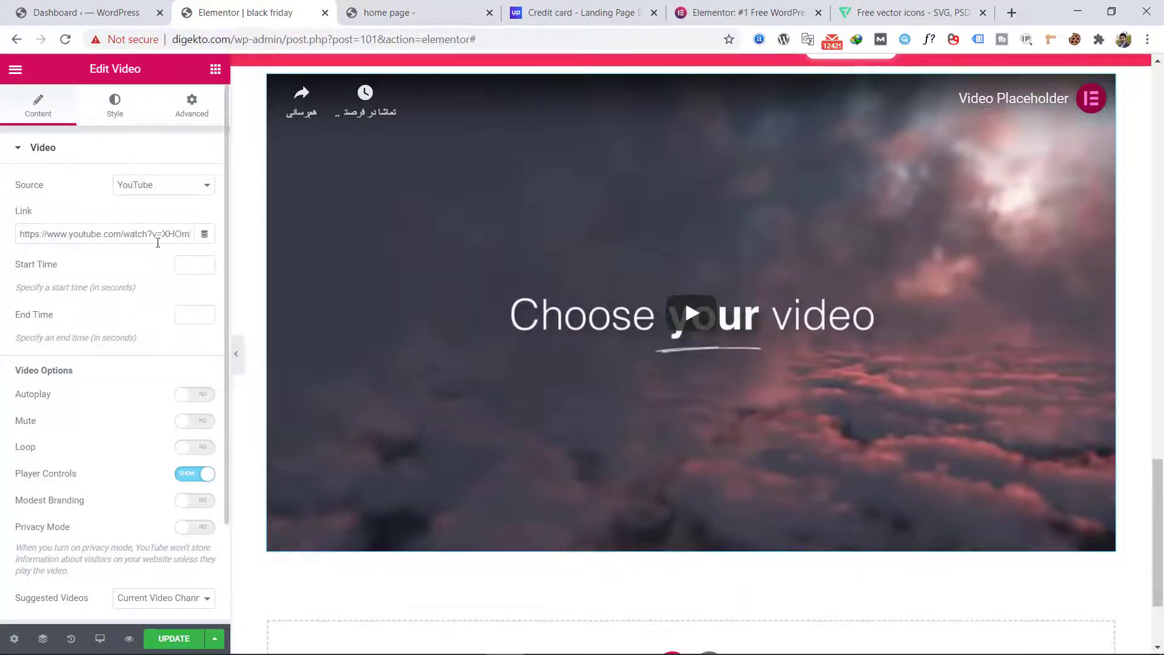
{"action": "left_click", "coordinate": [158, 190]}
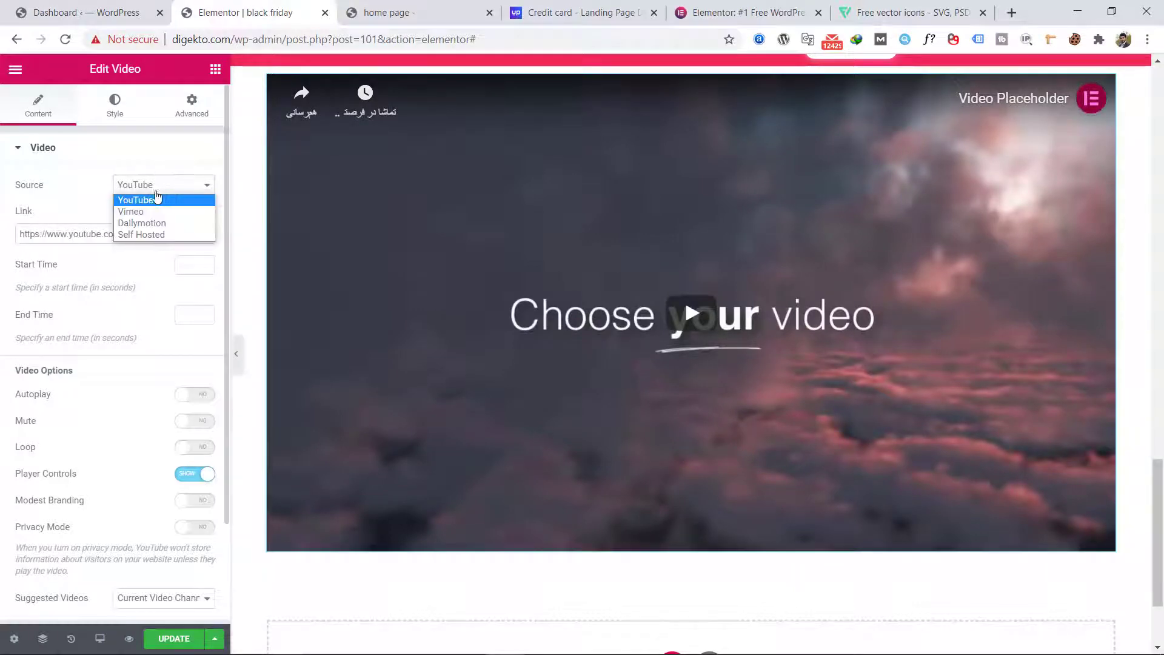
{"action": "left_click", "coordinate": [170, 201]}
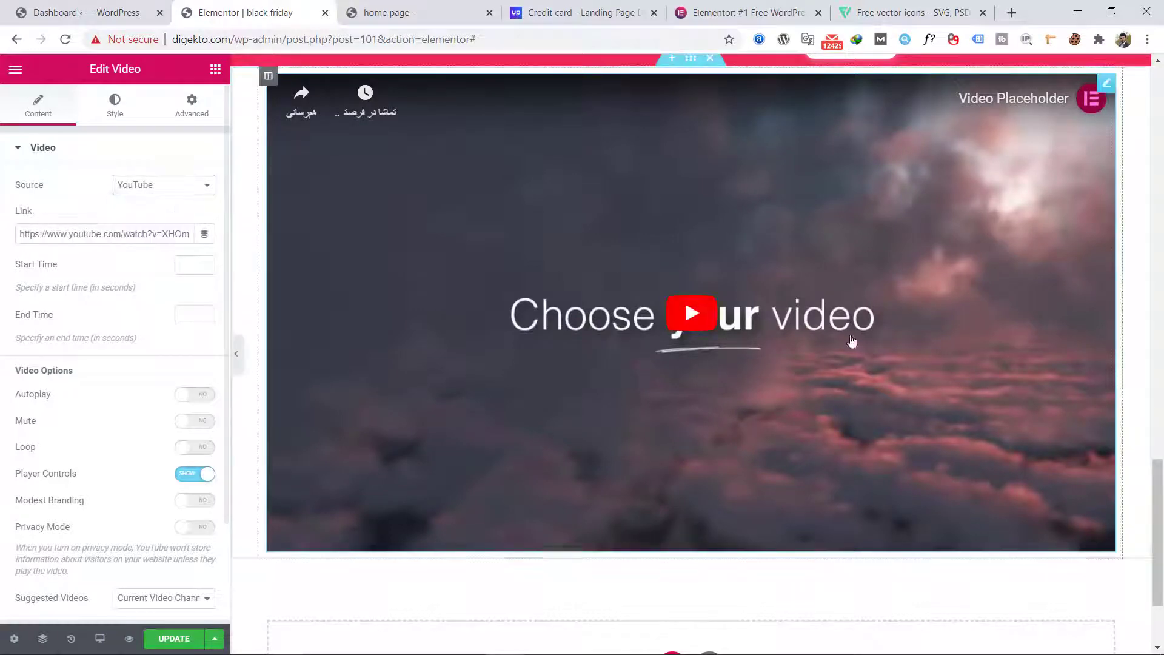
Step: Preview the page at full width, including the new video section below the phone section
{"action": "scroll", "coordinate": [683, 295], "scroll_direction": "up", "scroll_amount": 5}
{"action": "scroll", "coordinate": [568, 398], "scroll_direction": "up", "scroll_amount": 4}
{"action": "left_click", "coordinate": [237, 359]}
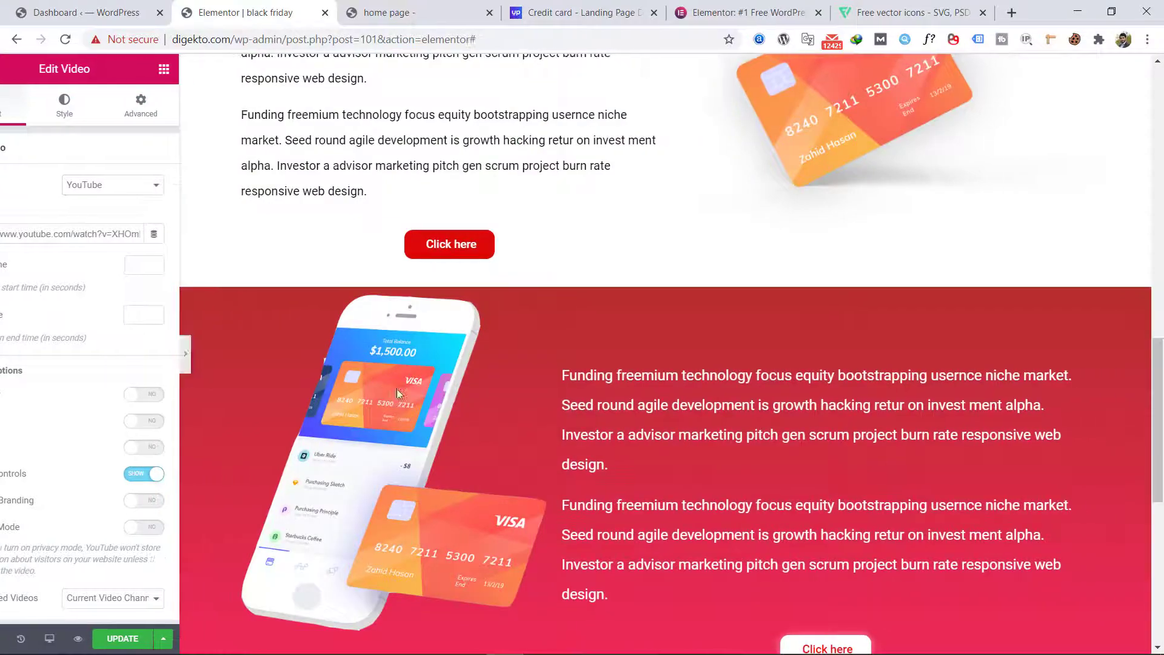
{"action": "scroll", "coordinate": [403, 396], "scroll_direction": "down", "scroll_amount": 5}
{"action": "scroll", "coordinate": [389, 400], "scroll_direction": "down", "scroll_amount": 2}
{"action": "scroll", "coordinate": [376, 399], "scroll_direction": "up", "scroll_amount": 15}
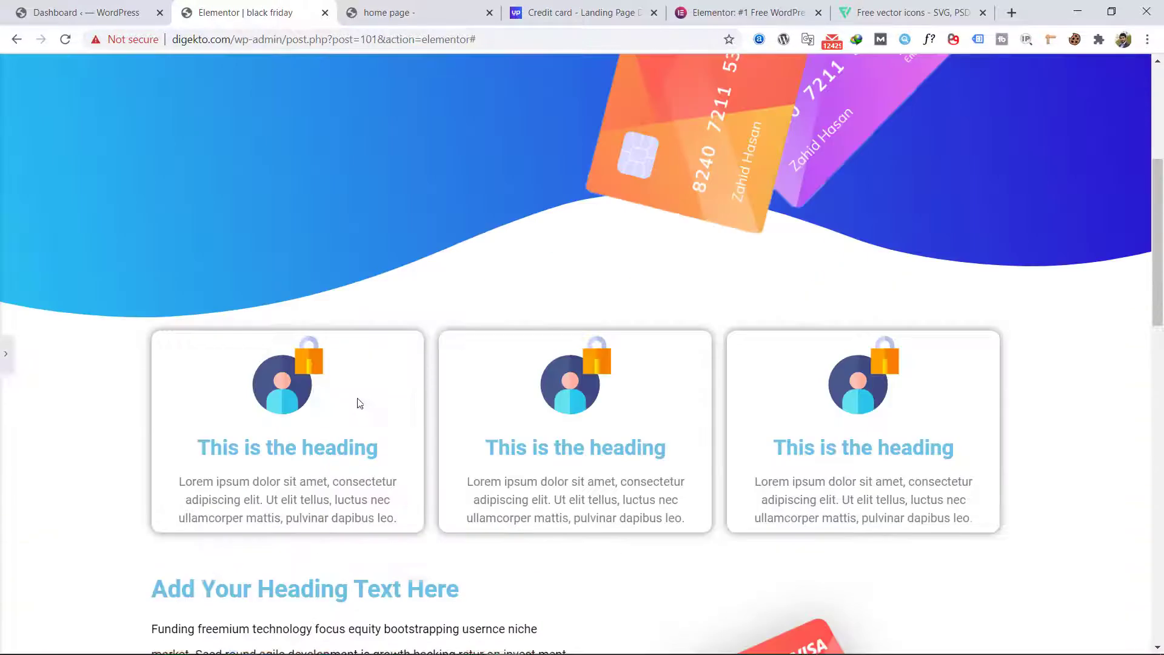
{"action": "scroll", "coordinate": [63, 347], "scroll_direction": "down", "scroll_amount": 15}
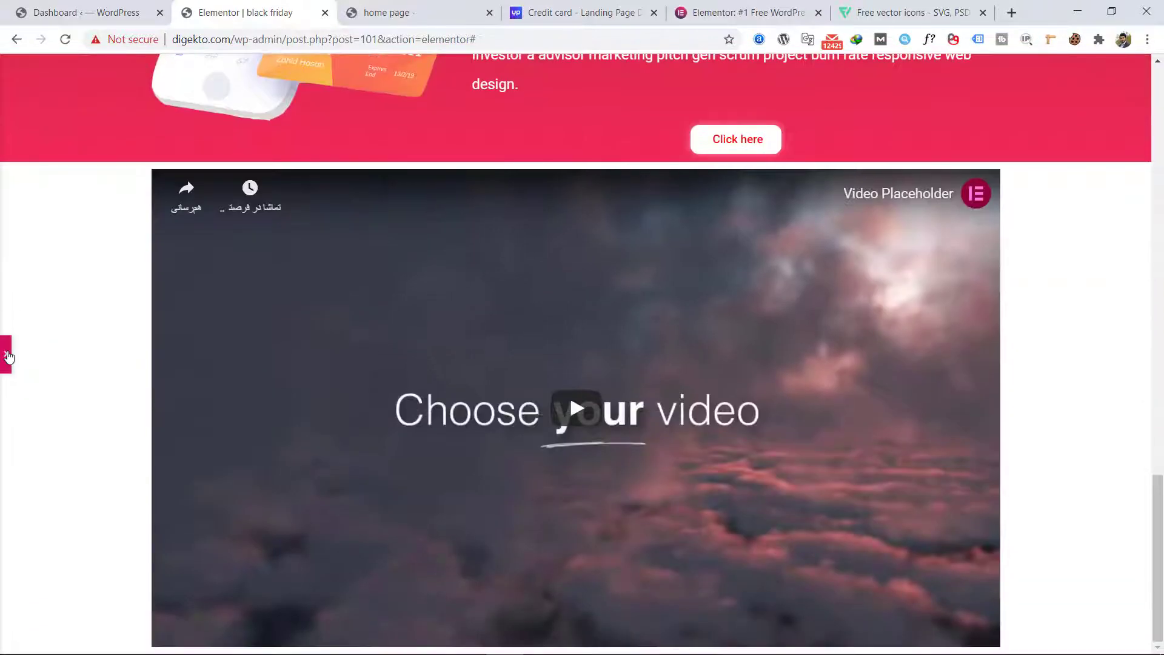
Step: Add a Button widget in a new section below the video
{"action": "left_click", "coordinate": [5, 353]}
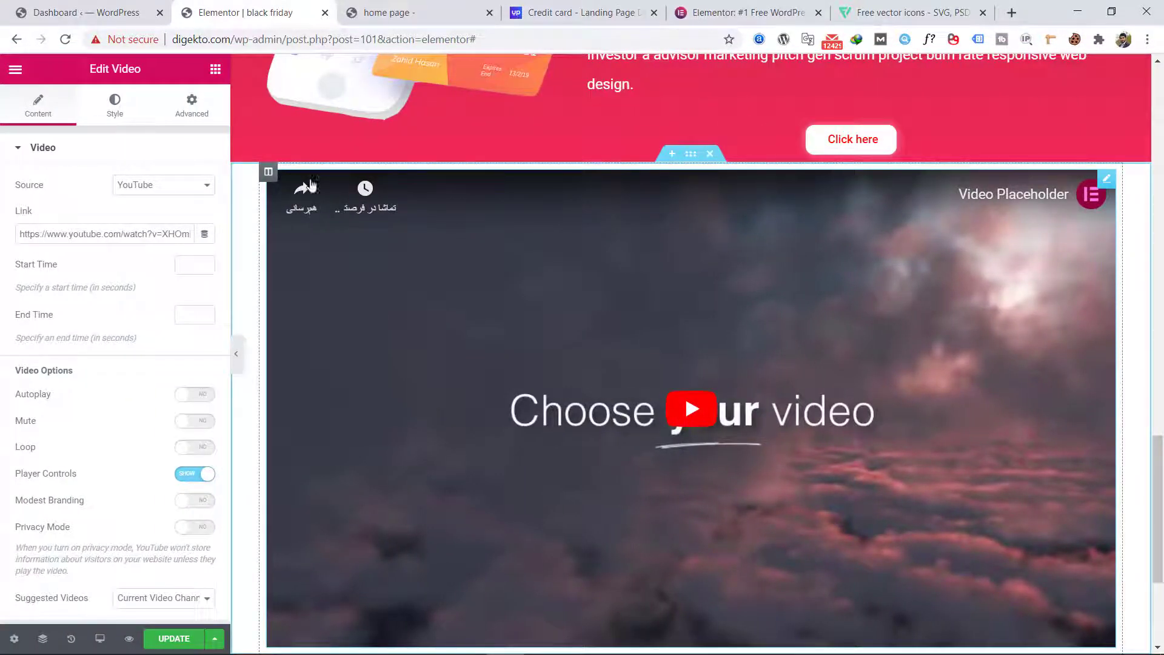
{"action": "left_click", "coordinate": [215, 68]}
{"action": "scroll", "coordinate": [171, 242], "scroll_direction": "down", "scroll_amount": 3}
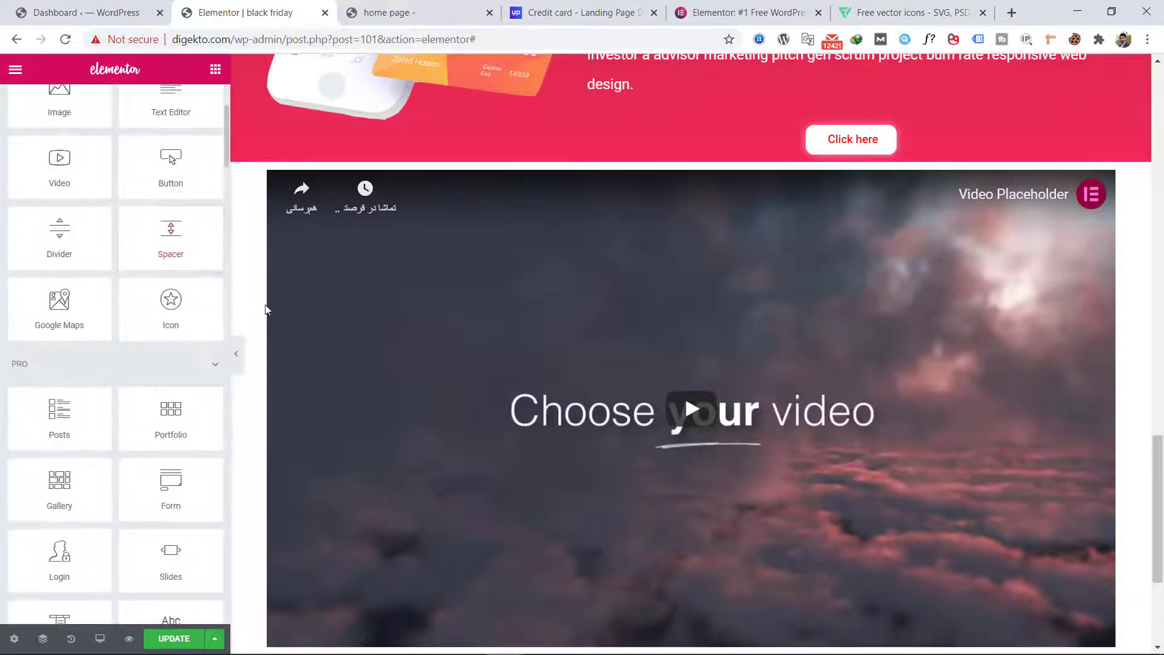
{"action": "scroll", "coordinate": [267, 309], "scroll_direction": "up", "scroll_amount": 4}
{"action": "scroll", "coordinate": [10, 262], "scroll_direction": "up", "scroll_amount": 3}
{"action": "scroll", "coordinate": [442, 345], "scroll_direction": "down", "scroll_amount": 7}
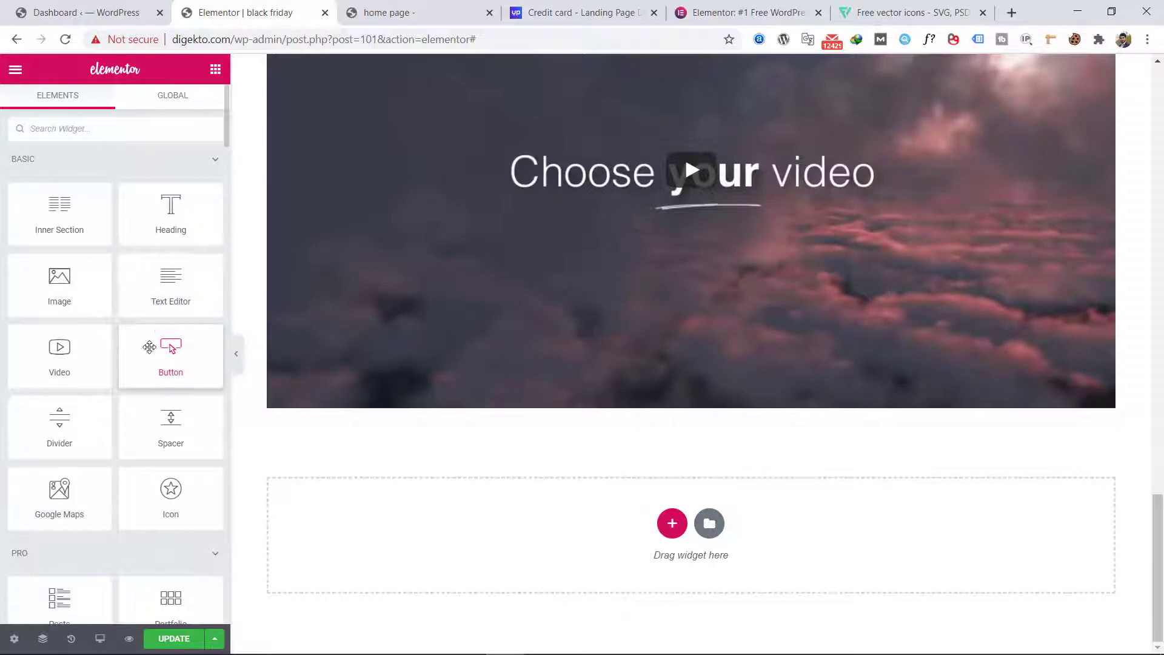
{"action": "left_click_drag", "start_coordinate": [141, 358], "coordinate": [540, 538]}
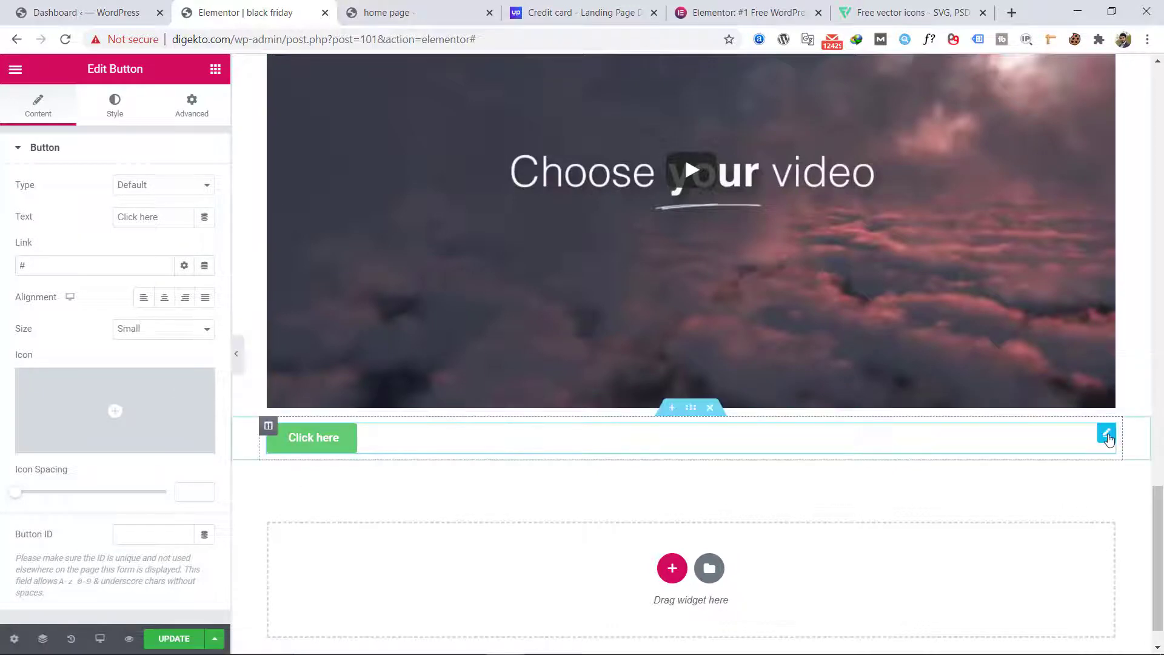
Step: Set the new button's Sticky motion effect to Bottom, check it along the page, and raise its offset slightly
{"action": "left_click", "coordinate": [191, 106]}
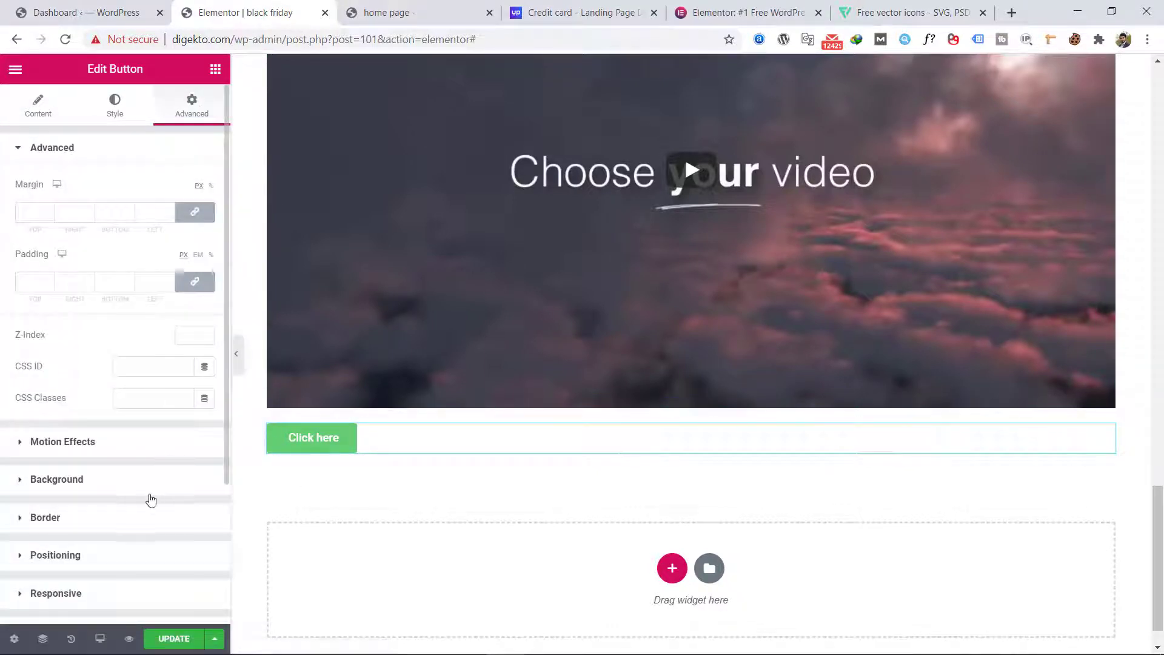
{"action": "scroll", "coordinate": [120, 501], "scroll_direction": "down", "scroll_amount": 3}
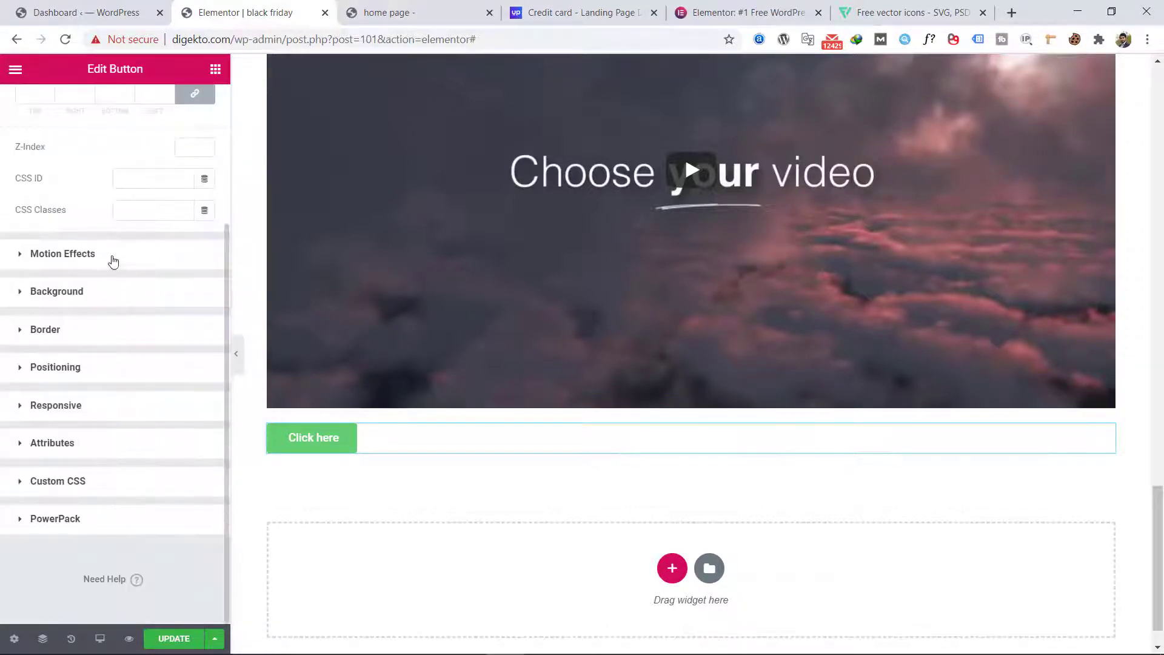
{"action": "left_click", "coordinate": [112, 260]}
{"action": "left_click", "coordinate": [157, 310]}
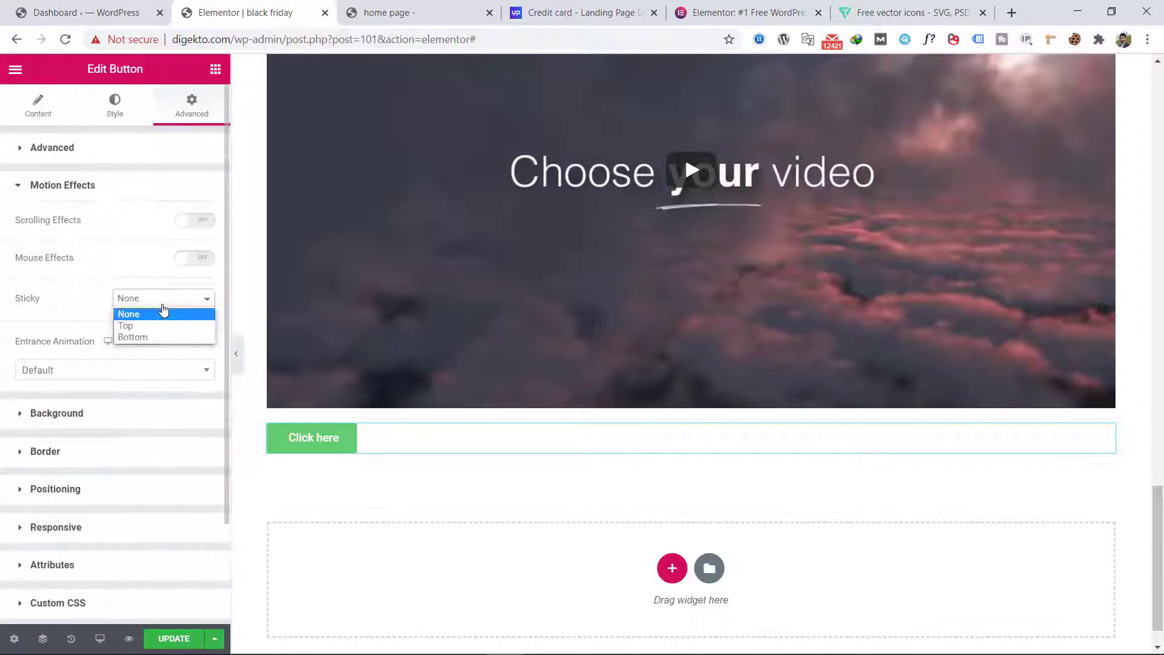
{"action": "left_click", "coordinate": [158, 337]}
{"action": "scroll", "coordinate": [403, 439], "scroll_direction": "up", "scroll_amount": 15}
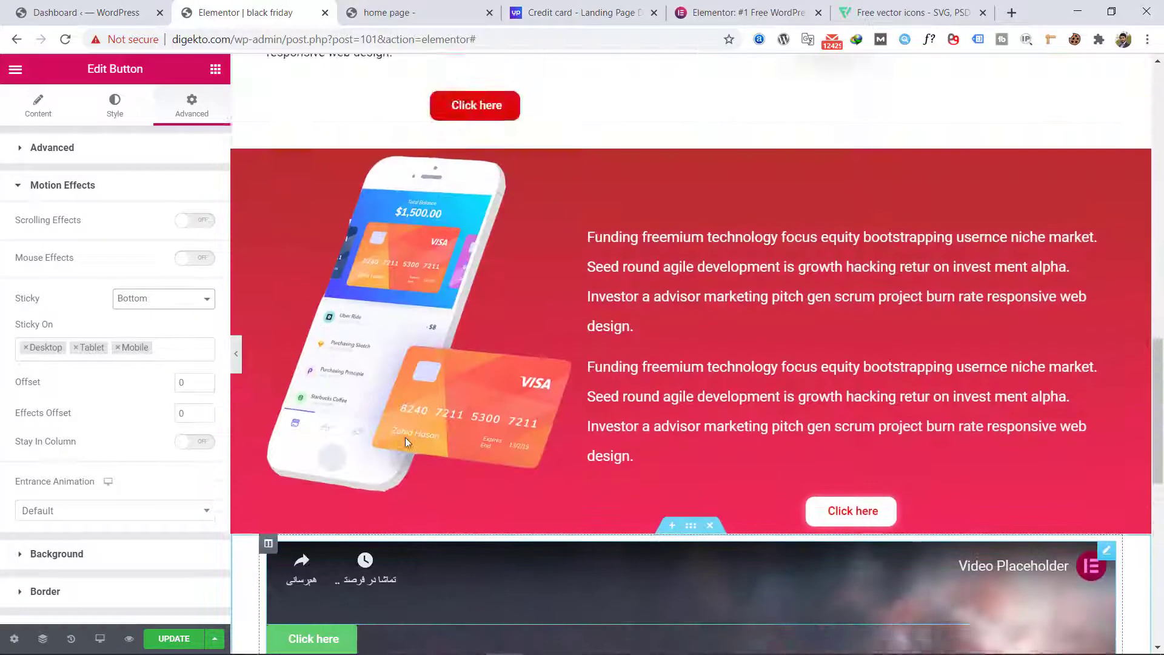
{"action": "scroll", "coordinate": [138, 418], "scroll_direction": "down", "scroll_amount": 4}
{"action": "scroll", "coordinate": [94, 389], "scroll_direction": "up", "scroll_amount": 4}
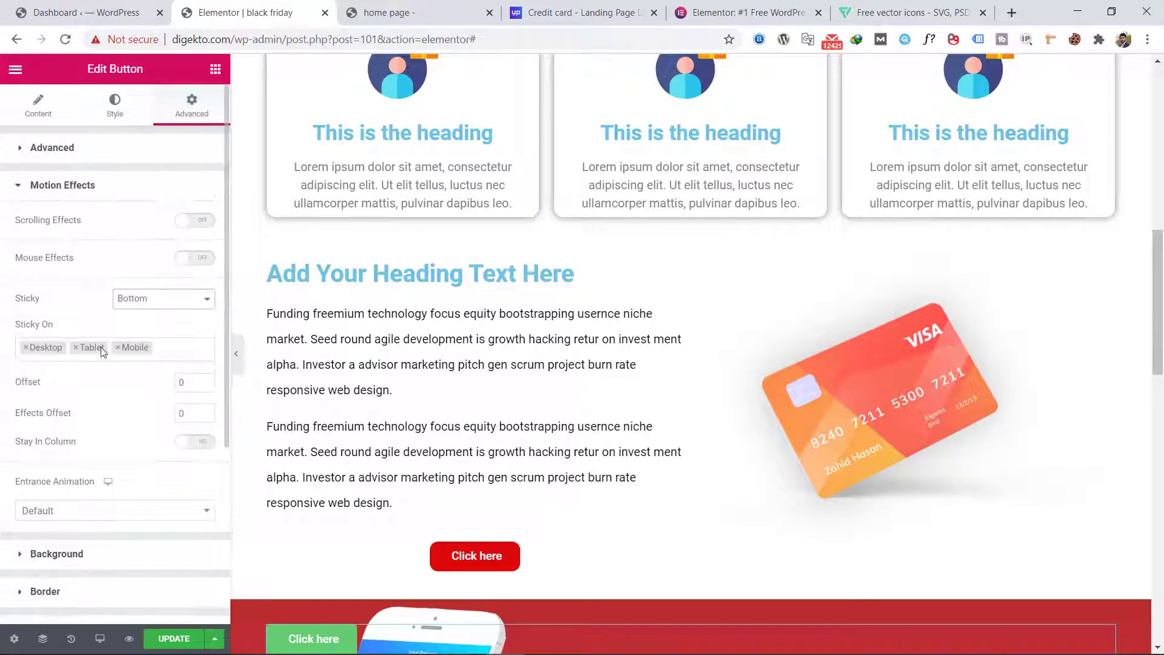
{"action": "left_click_drag", "start_coordinate": [205, 383], "coordinate": [205, 382]}
Step: Set the sticky button's background color to a golden yellow
{"action": "left_click", "coordinate": [115, 108]}
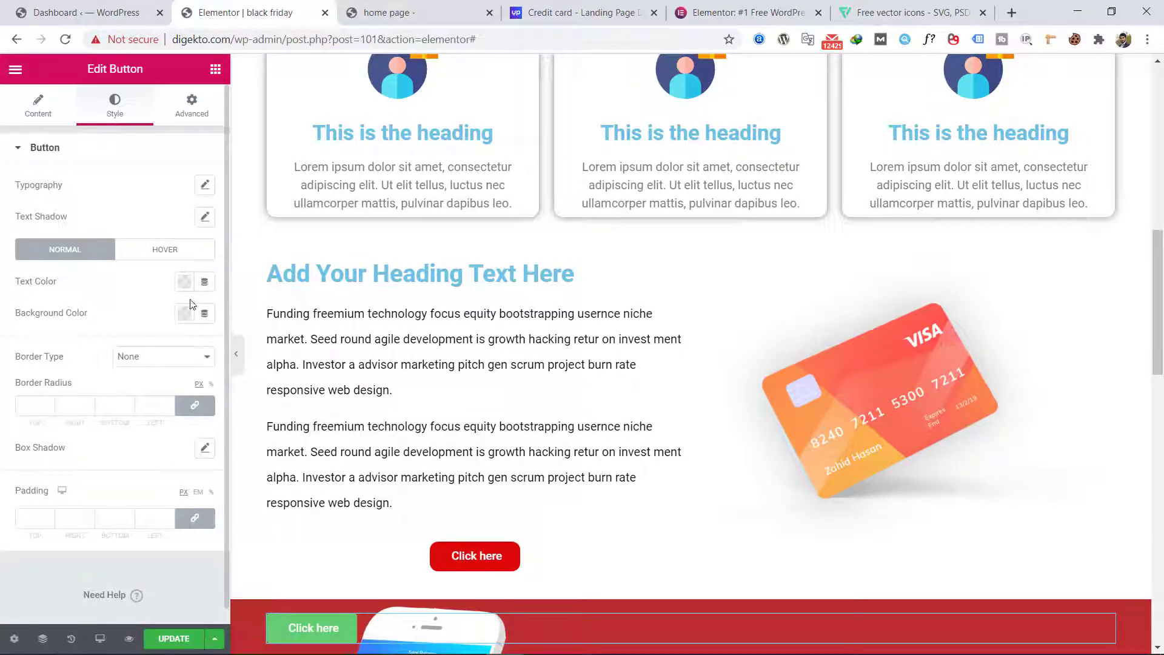
{"action": "scroll", "coordinate": [146, 332], "scroll_direction": "down", "scroll_amount": 1}
{"action": "scroll", "coordinate": [293, 339], "scroll_direction": "down", "scroll_amount": 5}
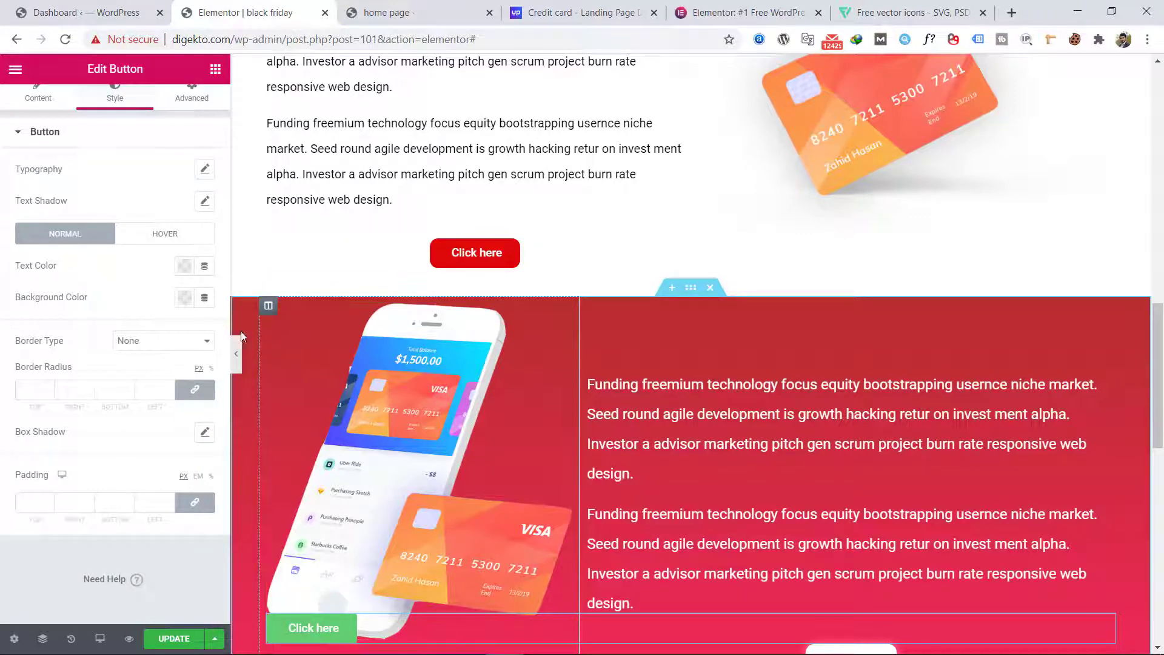
{"action": "scroll", "coordinate": [244, 394], "scroll_direction": "down", "scroll_amount": 1}
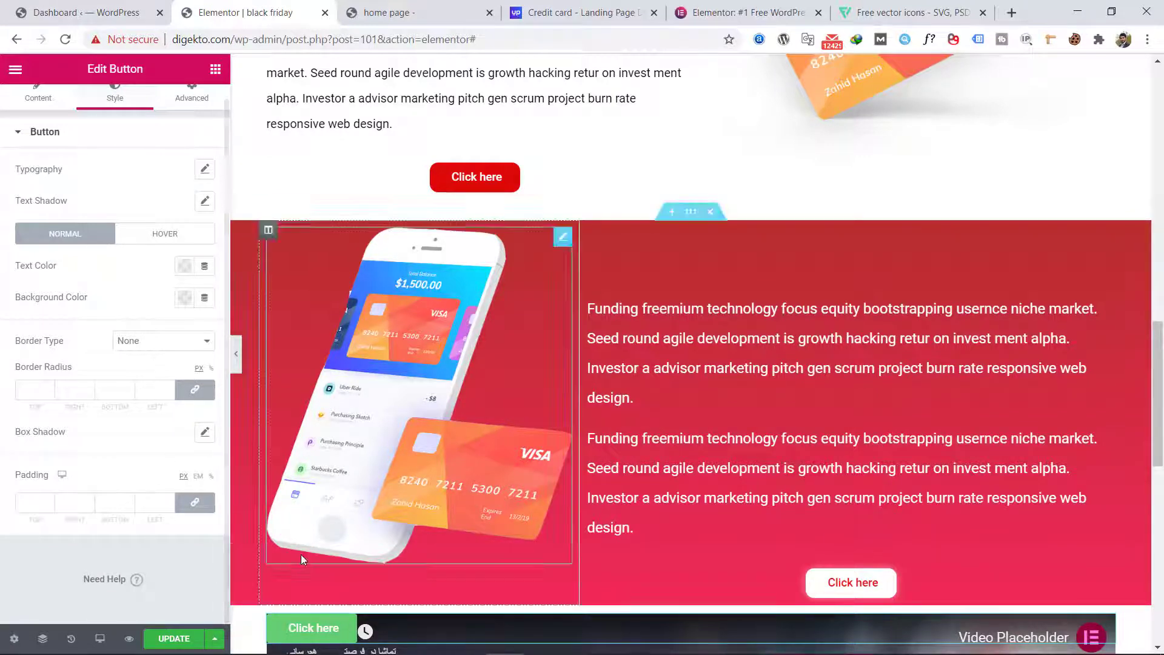
{"action": "scroll", "coordinate": [315, 600], "scroll_direction": "down", "scroll_amount": 1}
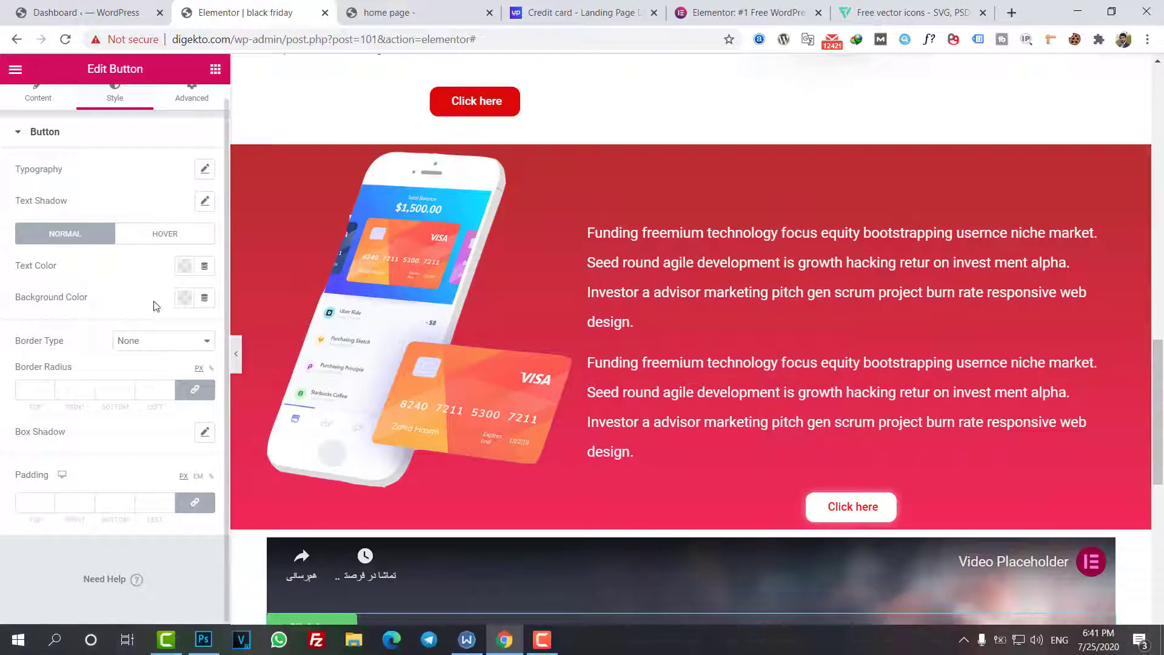
{"action": "left_click", "coordinate": [205, 173]}
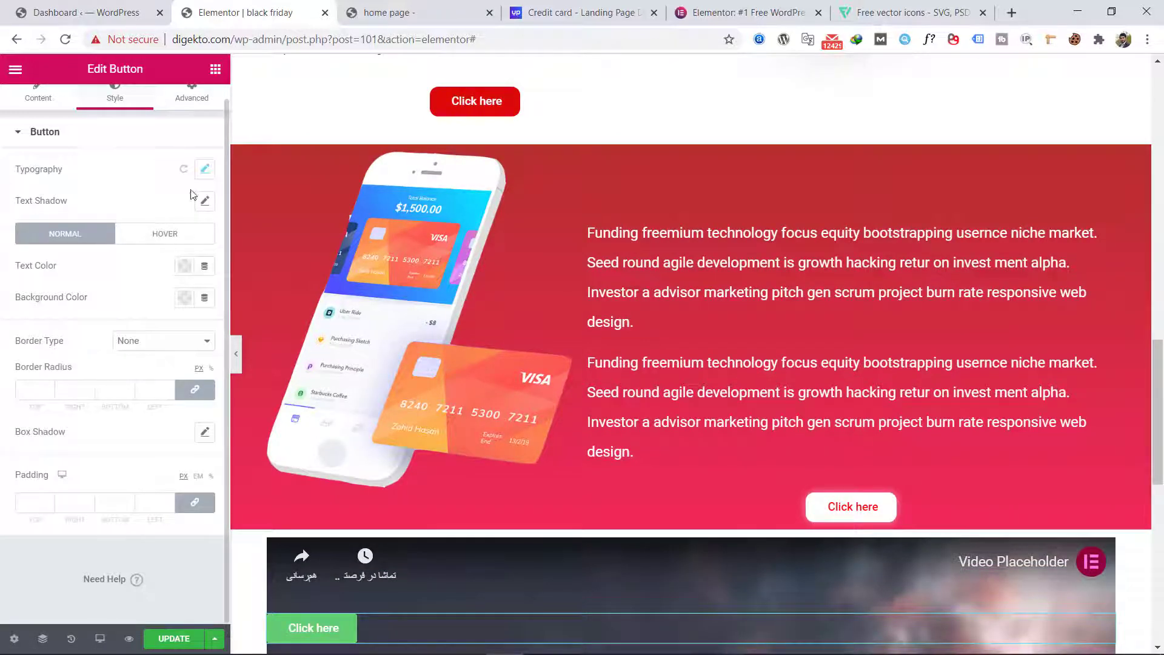
{"action": "left_click", "coordinate": [205, 297]}
{"action": "left_click", "coordinate": [184, 297]}
{"action": "left_click", "coordinate": [136, 496]}
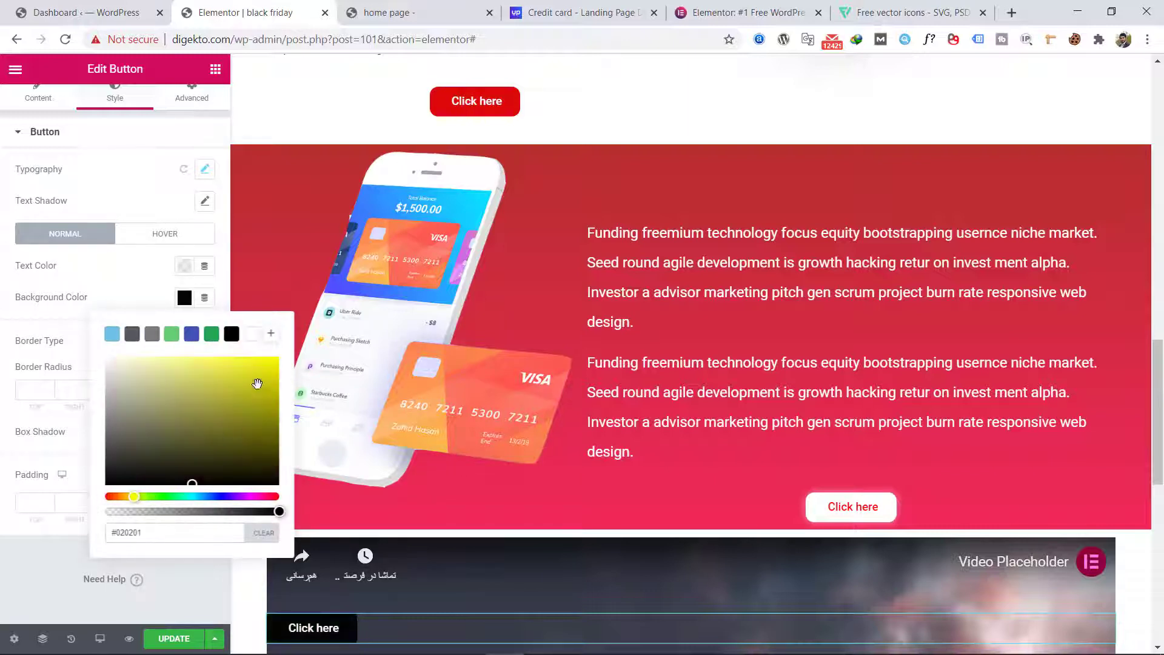
{"action": "left_click_drag", "start_coordinate": [257, 384], "coordinate": [214, 379]}
{"action": "left_click_drag", "start_coordinate": [134, 497], "coordinate": [126, 499]}
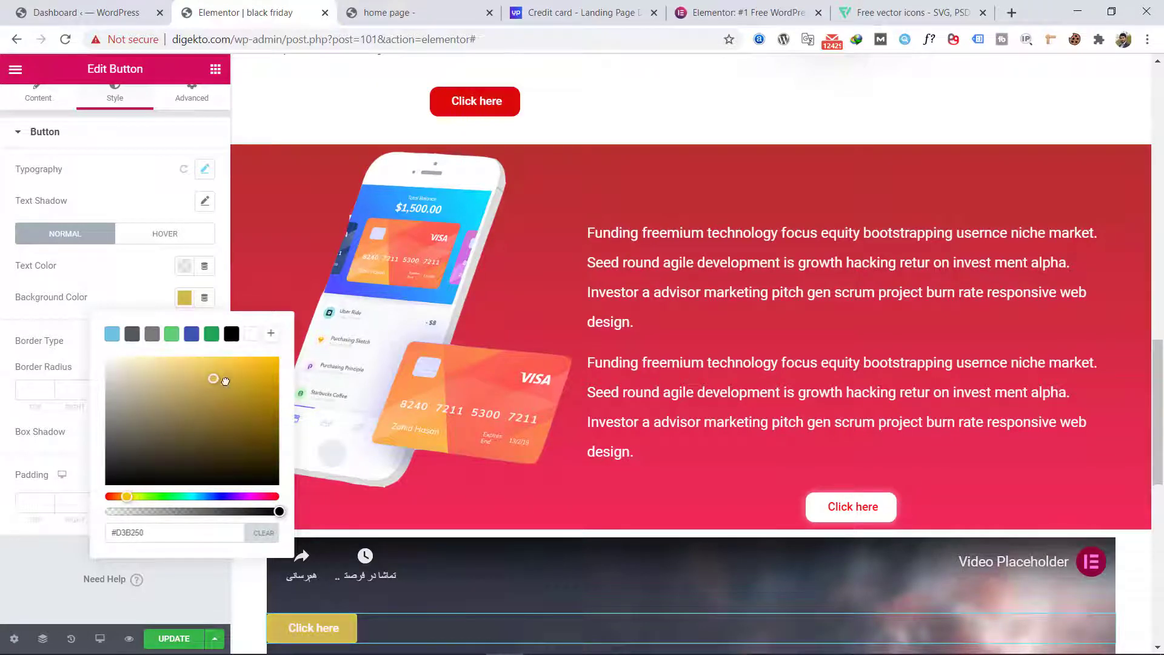
{"action": "left_click", "coordinate": [236, 362]}
{"action": "left_click", "coordinate": [152, 290]}
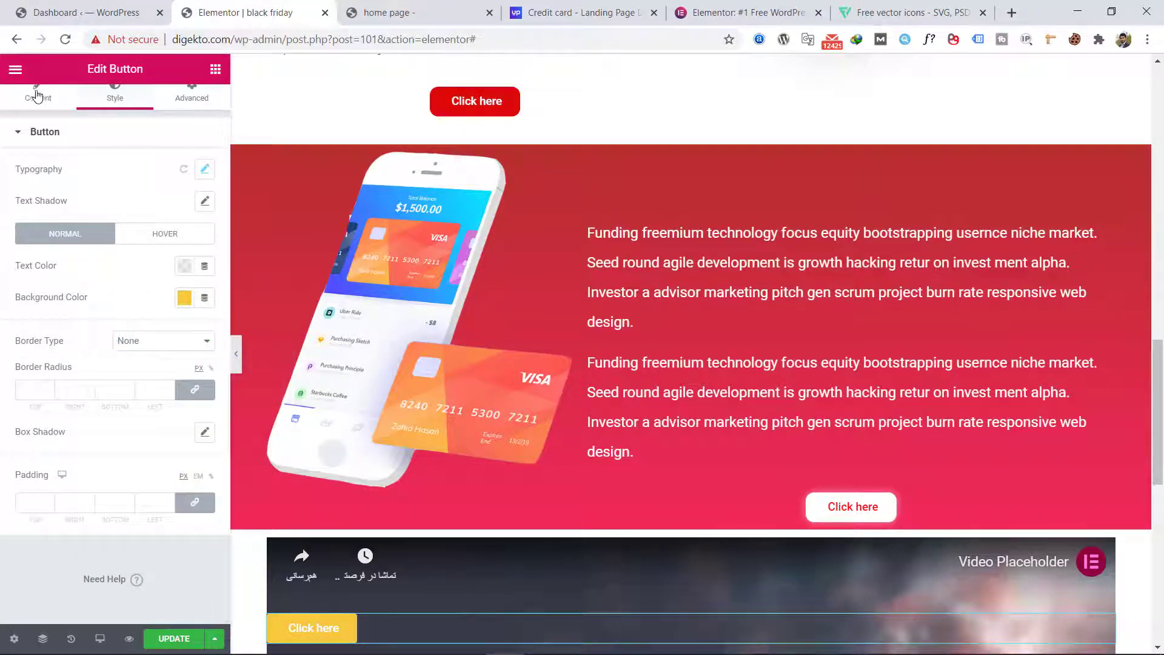
Step: Replace the sticky button's text with a contact phone number starting with the +1 country code
{"action": "left_click", "coordinate": [38, 97]}
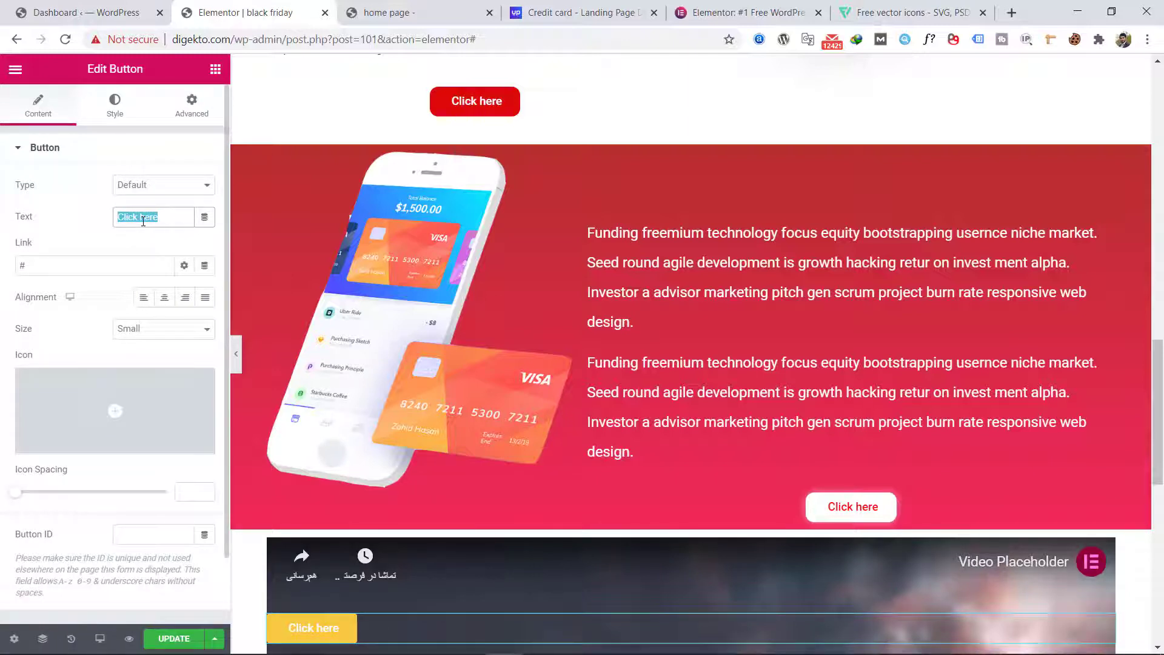
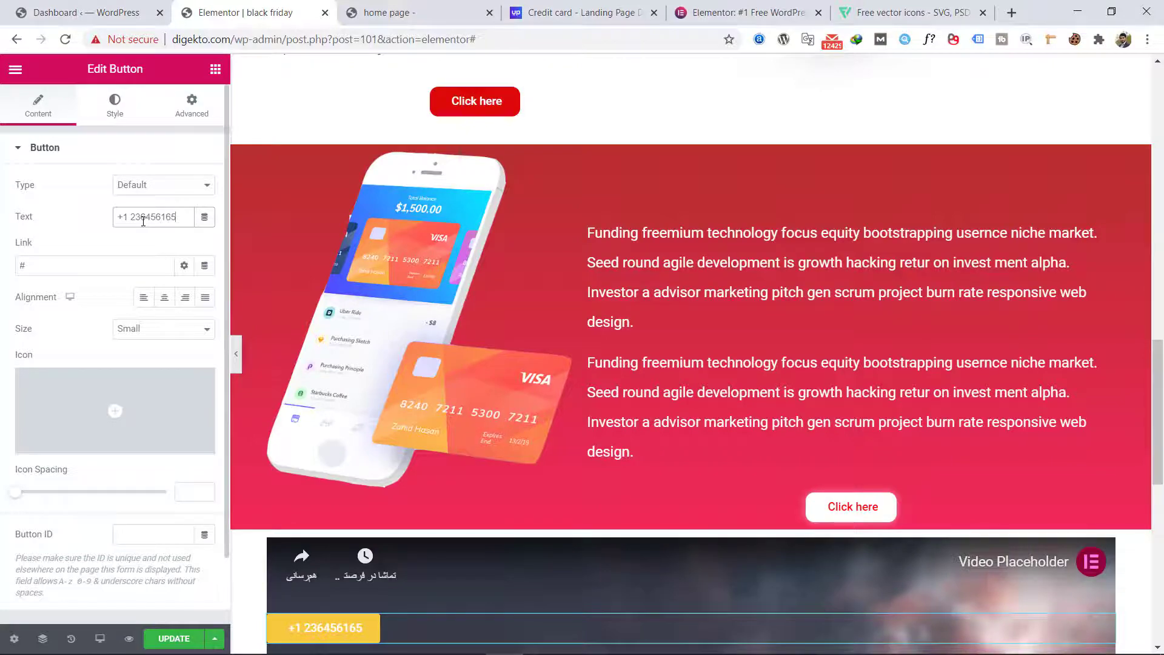
Step: Preview the page at full width from the hero section to the video, checking the yellow phone-number button's sticky behavior
{"action": "scroll", "coordinate": [291, 402], "scroll_direction": "up", "scroll_amount": 10}
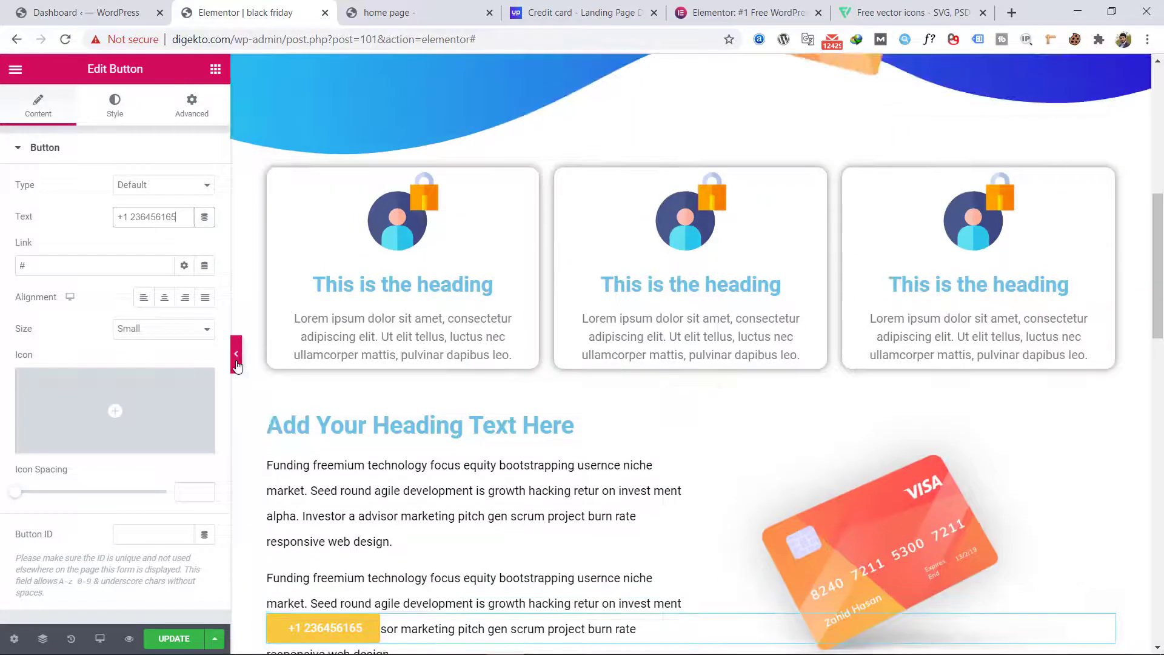
{"action": "left_click", "coordinate": [236, 363]}
{"action": "scroll", "coordinate": [305, 394], "scroll_direction": "up", "scroll_amount": 8}
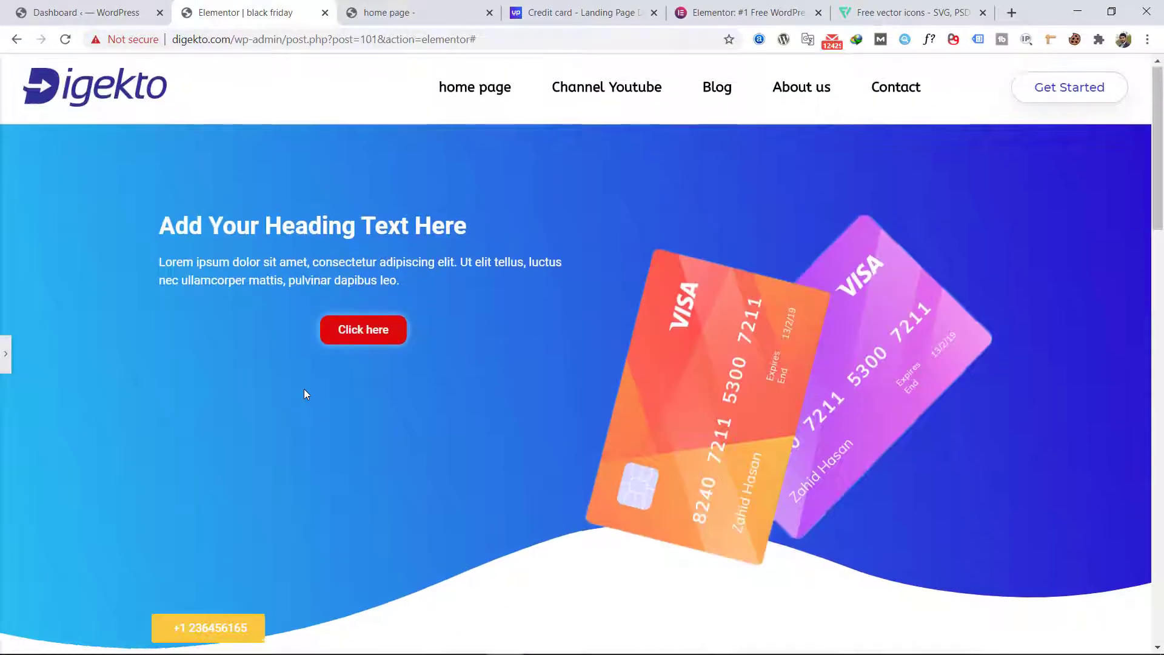
{"action": "scroll", "coordinate": [304, 389], "scroll_direction": "down", "scroll_amount": 15}
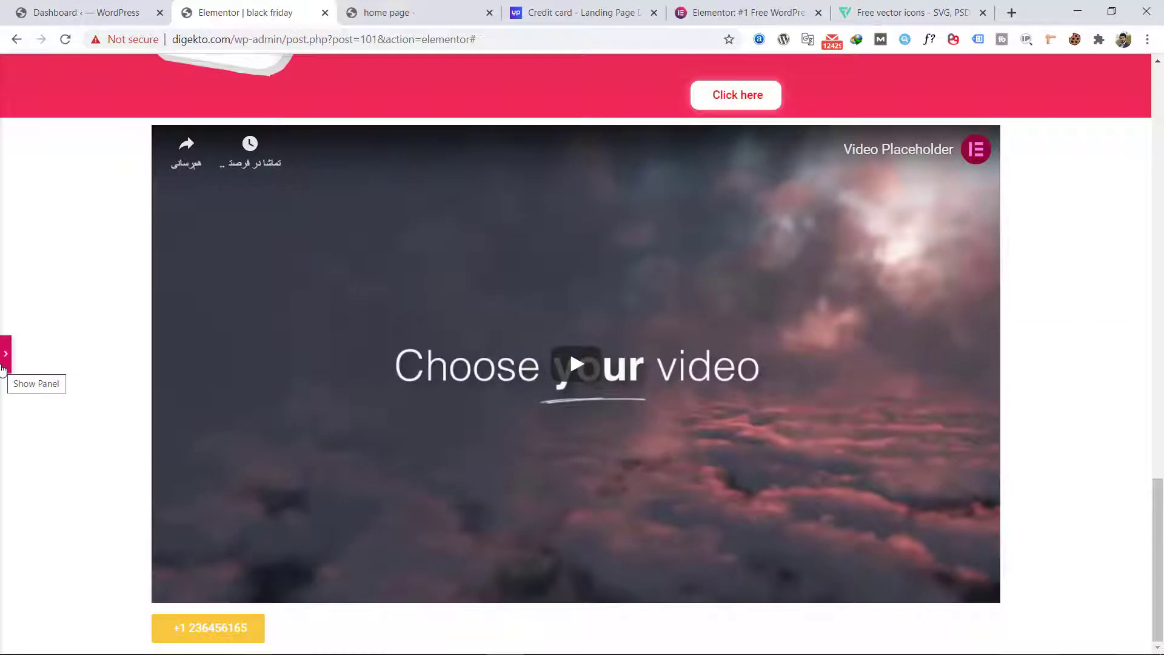
{"action": "left_click", "coordinate": [3, 358]}
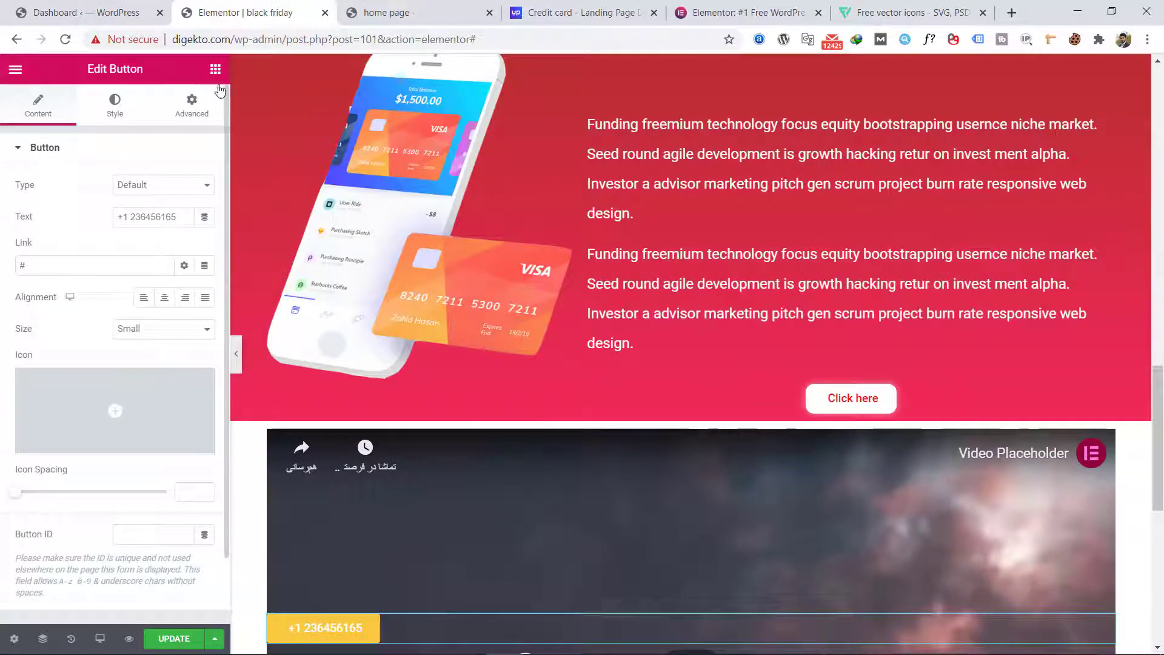
{"action": "left_click", "coordinate": [215, 69]}
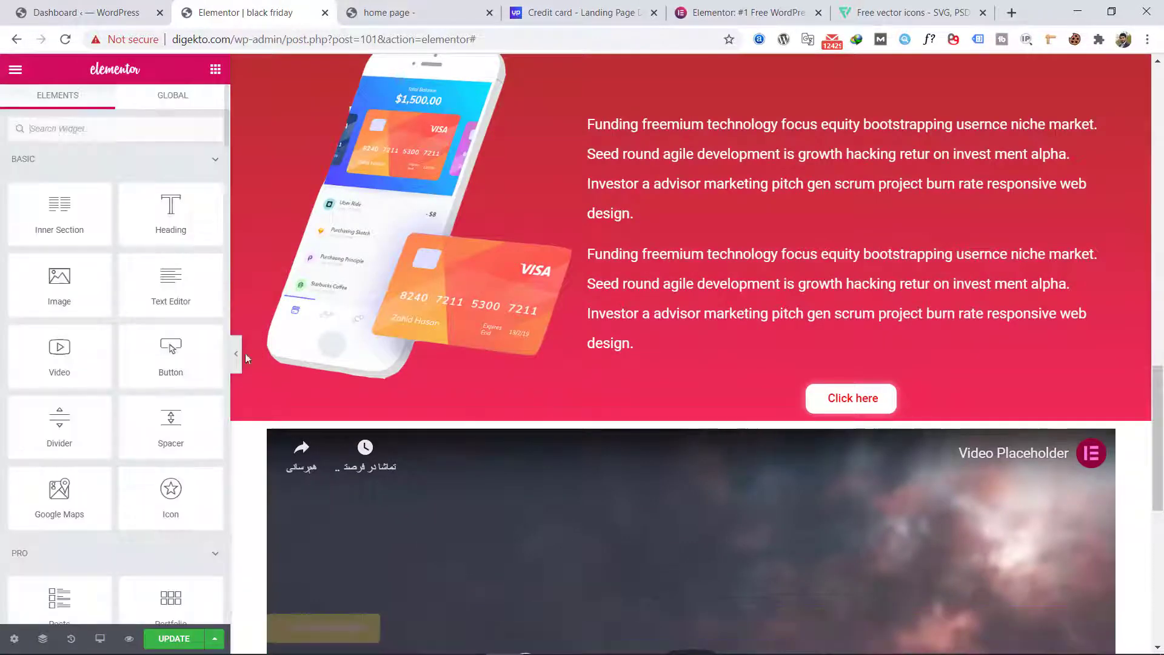
{"action": "left_click", "coordinate": [236, 353]}
{"action": "scroll", "coordinate": [446, 432], "scroll_direction": "up", "scroll_amount": 20}
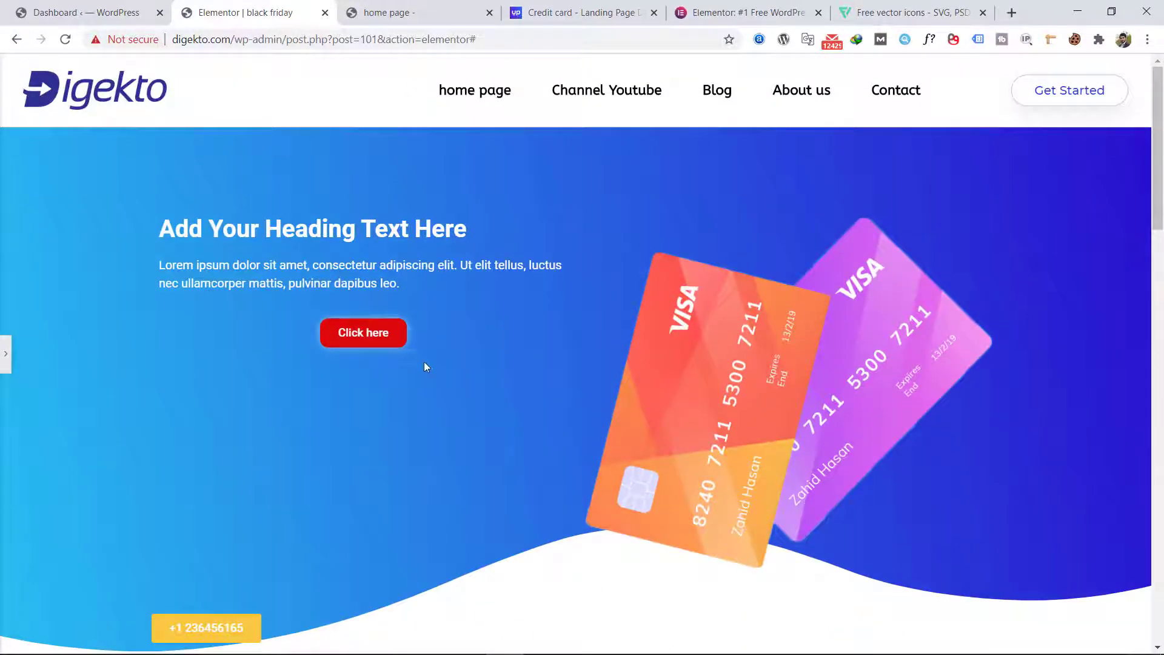
{"action": "scroll", "coordinate": [420, 358], "scroll_direction": "down", "scroll_amount": 15}
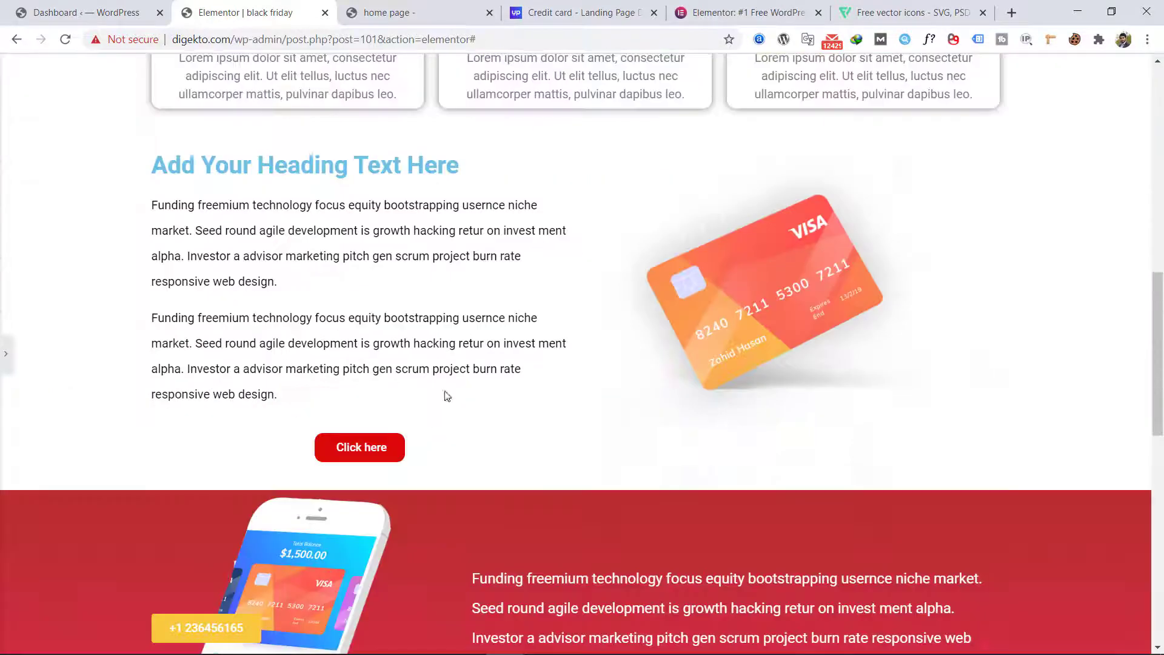
{"action": "scroll", "coordinate": [448, 390], "scroll_direction": "down", "scroll_amount": 4}
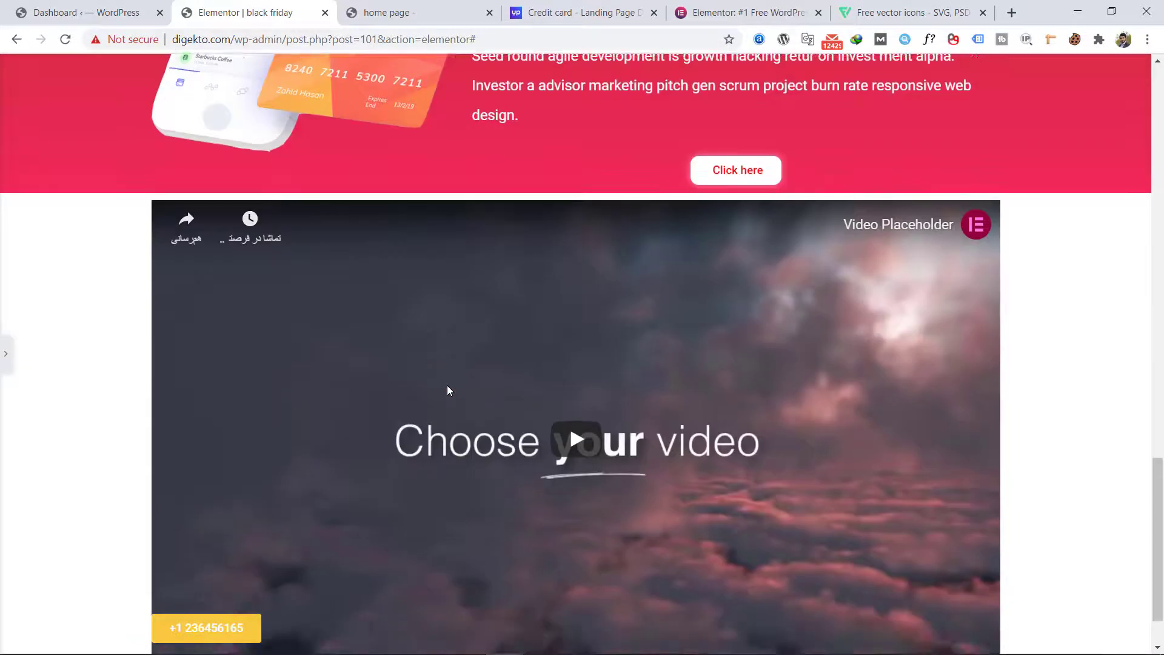
{"action": "scroll", "coordinate": [446, 388], "scroll_direction": "down", "scroll_amount": 1}
{"action": "scroll", "coordinate": [432, 376], "scroll_direction": "up", "scroll_amount": 10}
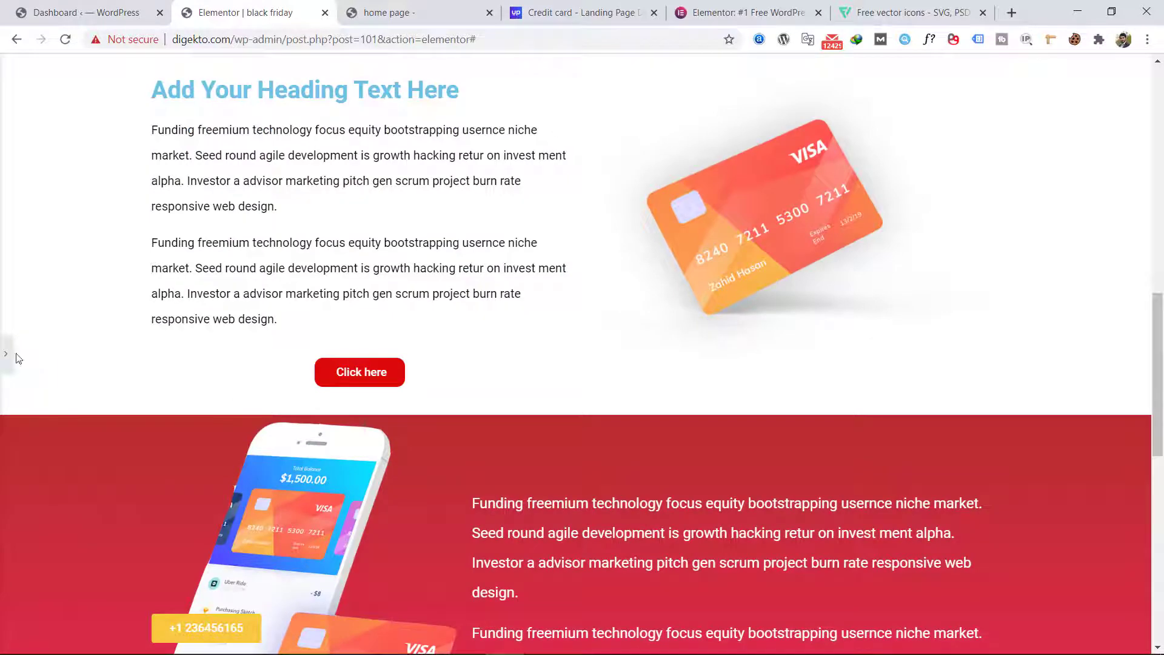
{"action": "left_click", "coordinate": [7, 354]}
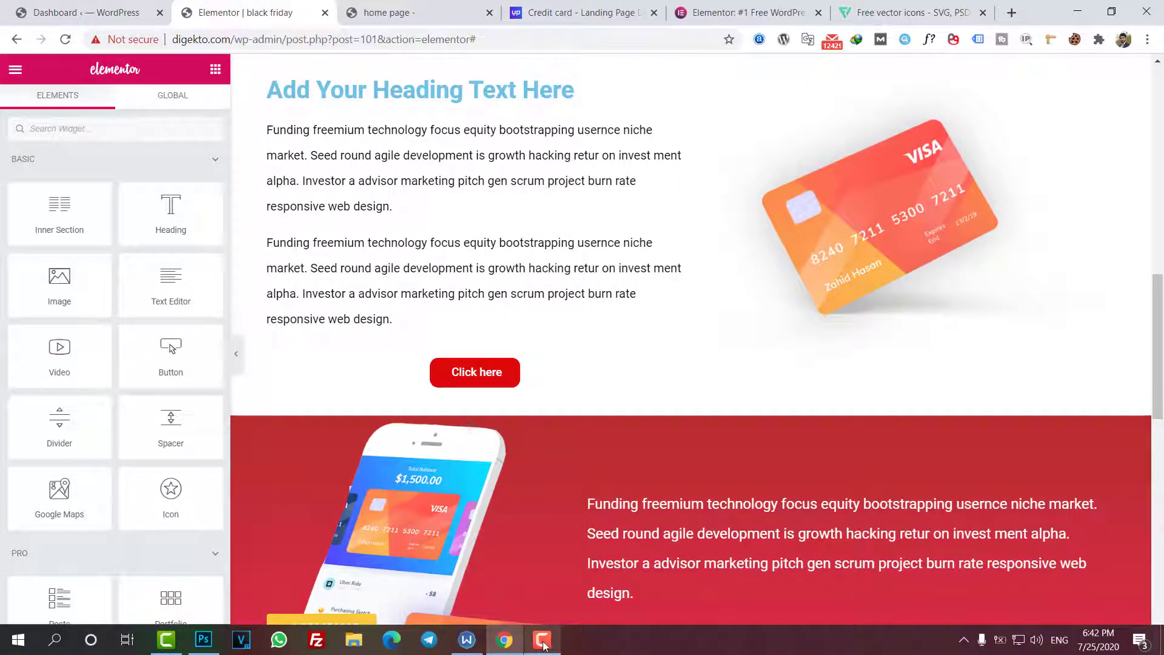
{"action": "left_click", "coordinate": [543, 642]}
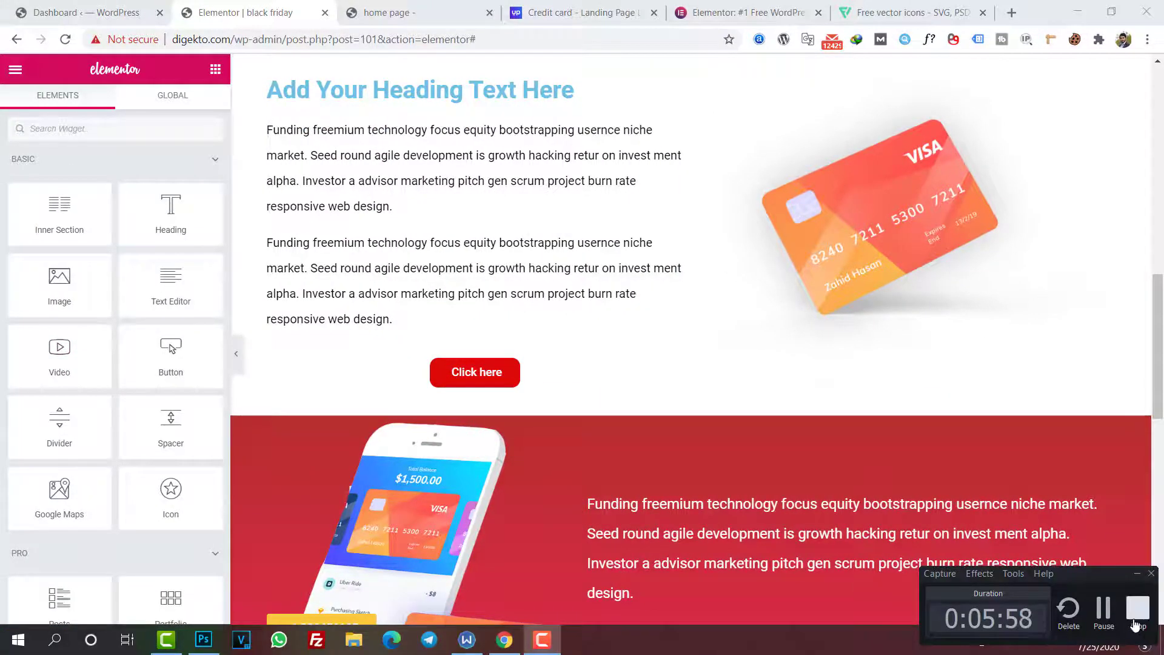